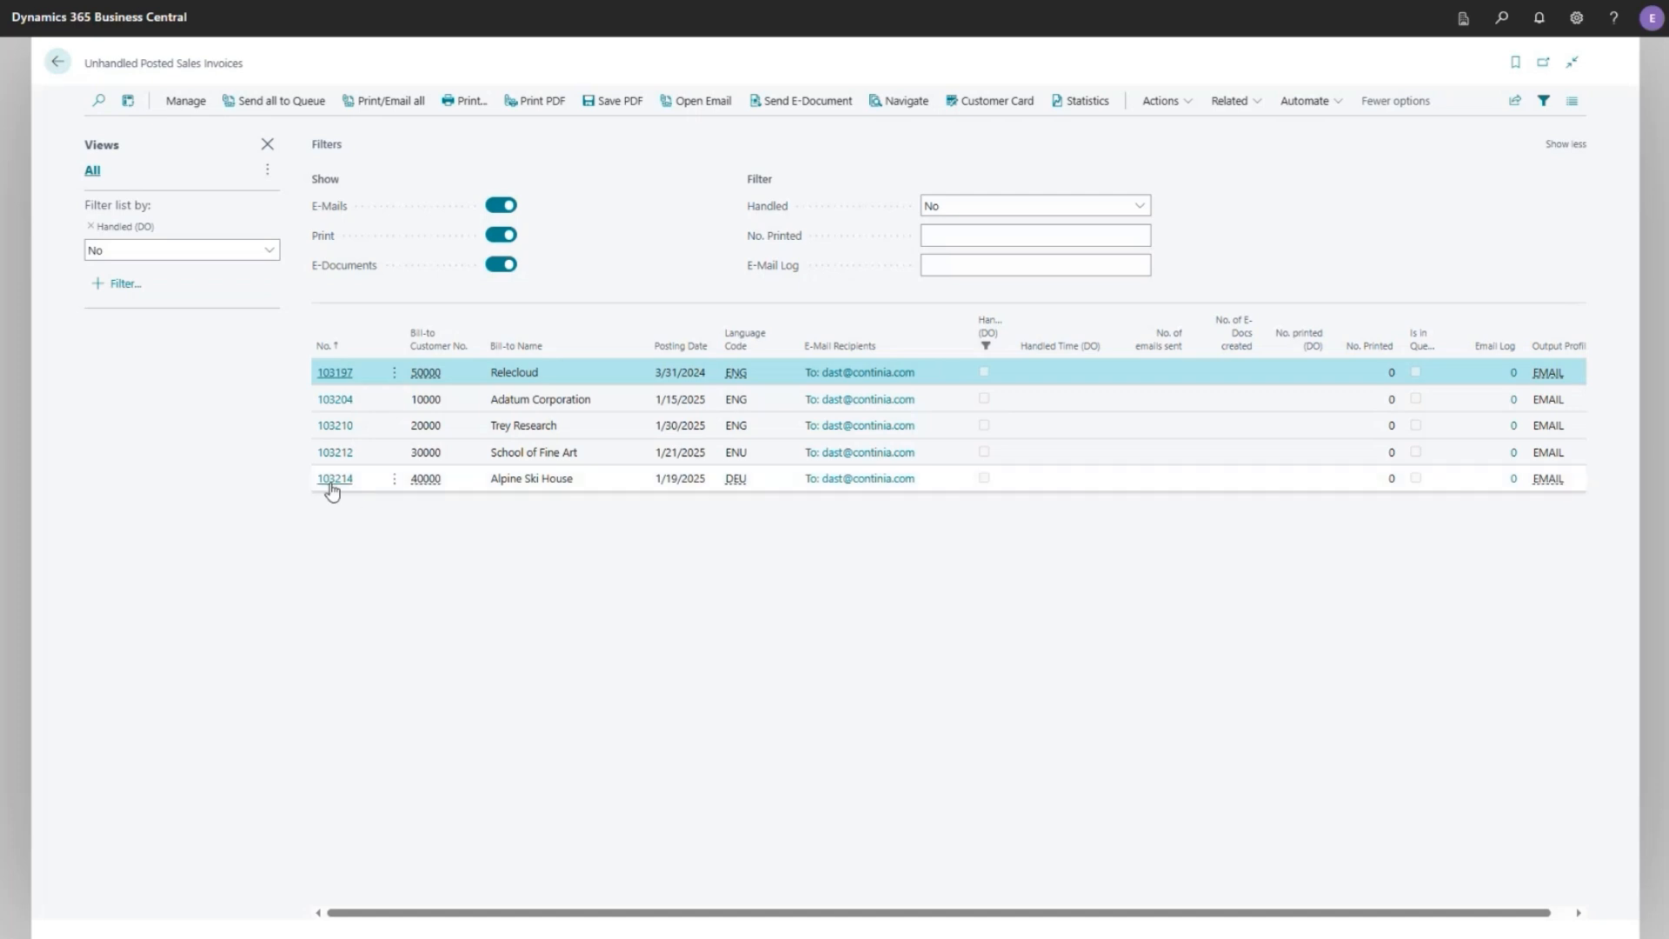
- Open the Alpine Ski House posted sales invoice and examine the files attached to the invoice header
click(335, 479)
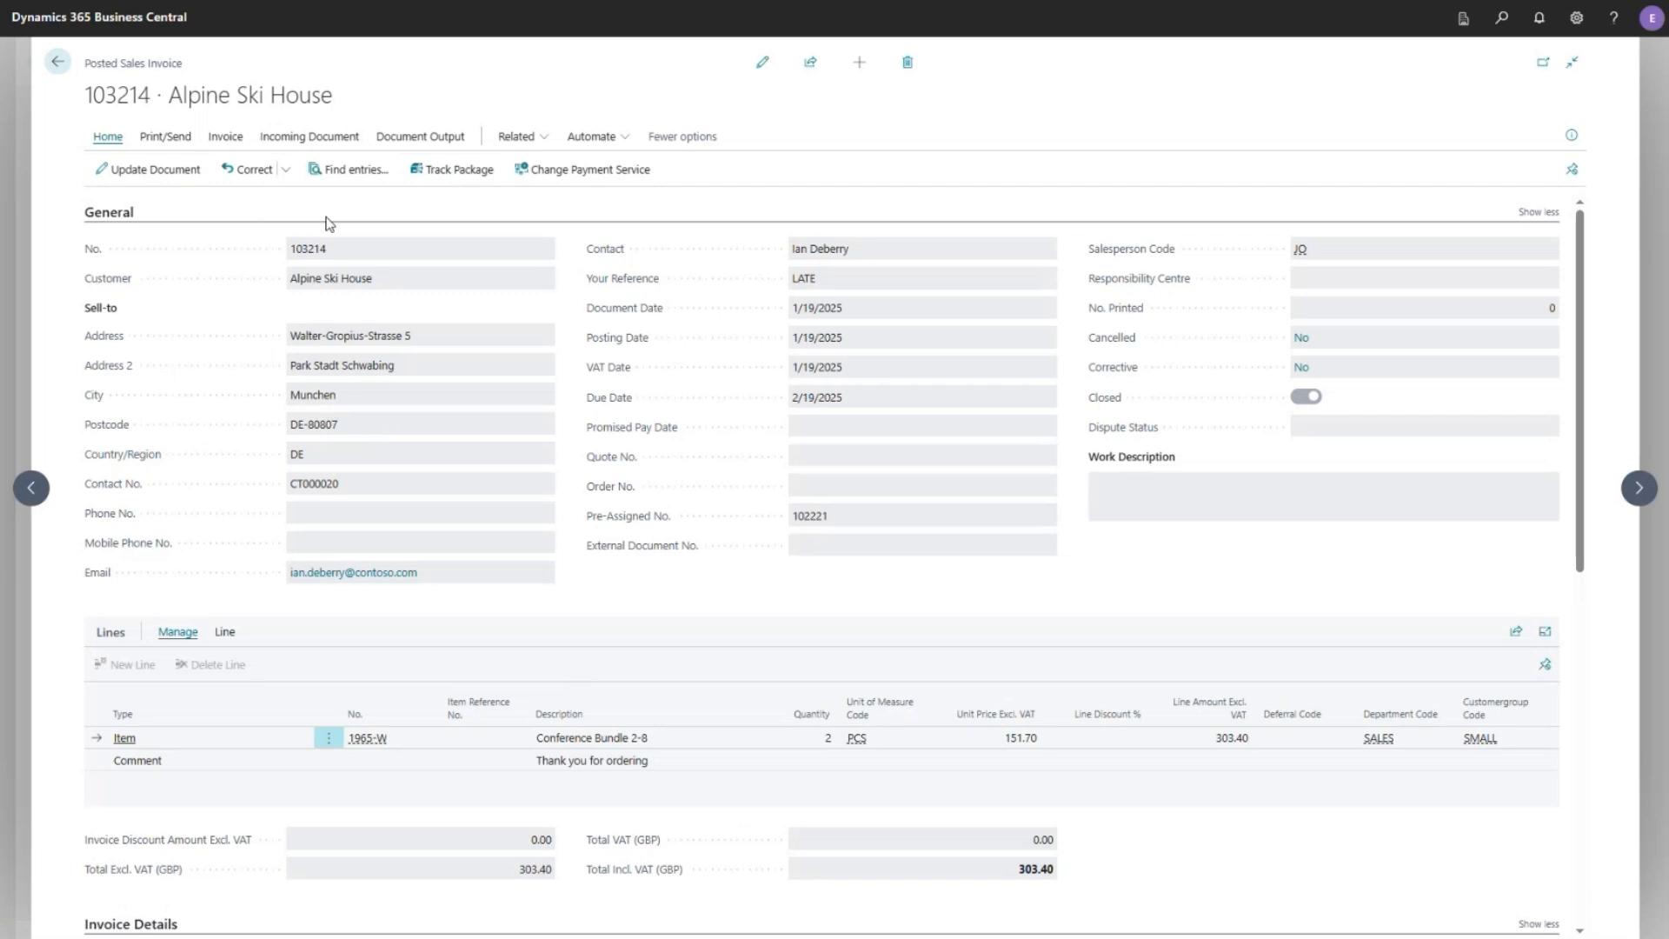
click(229, 144)
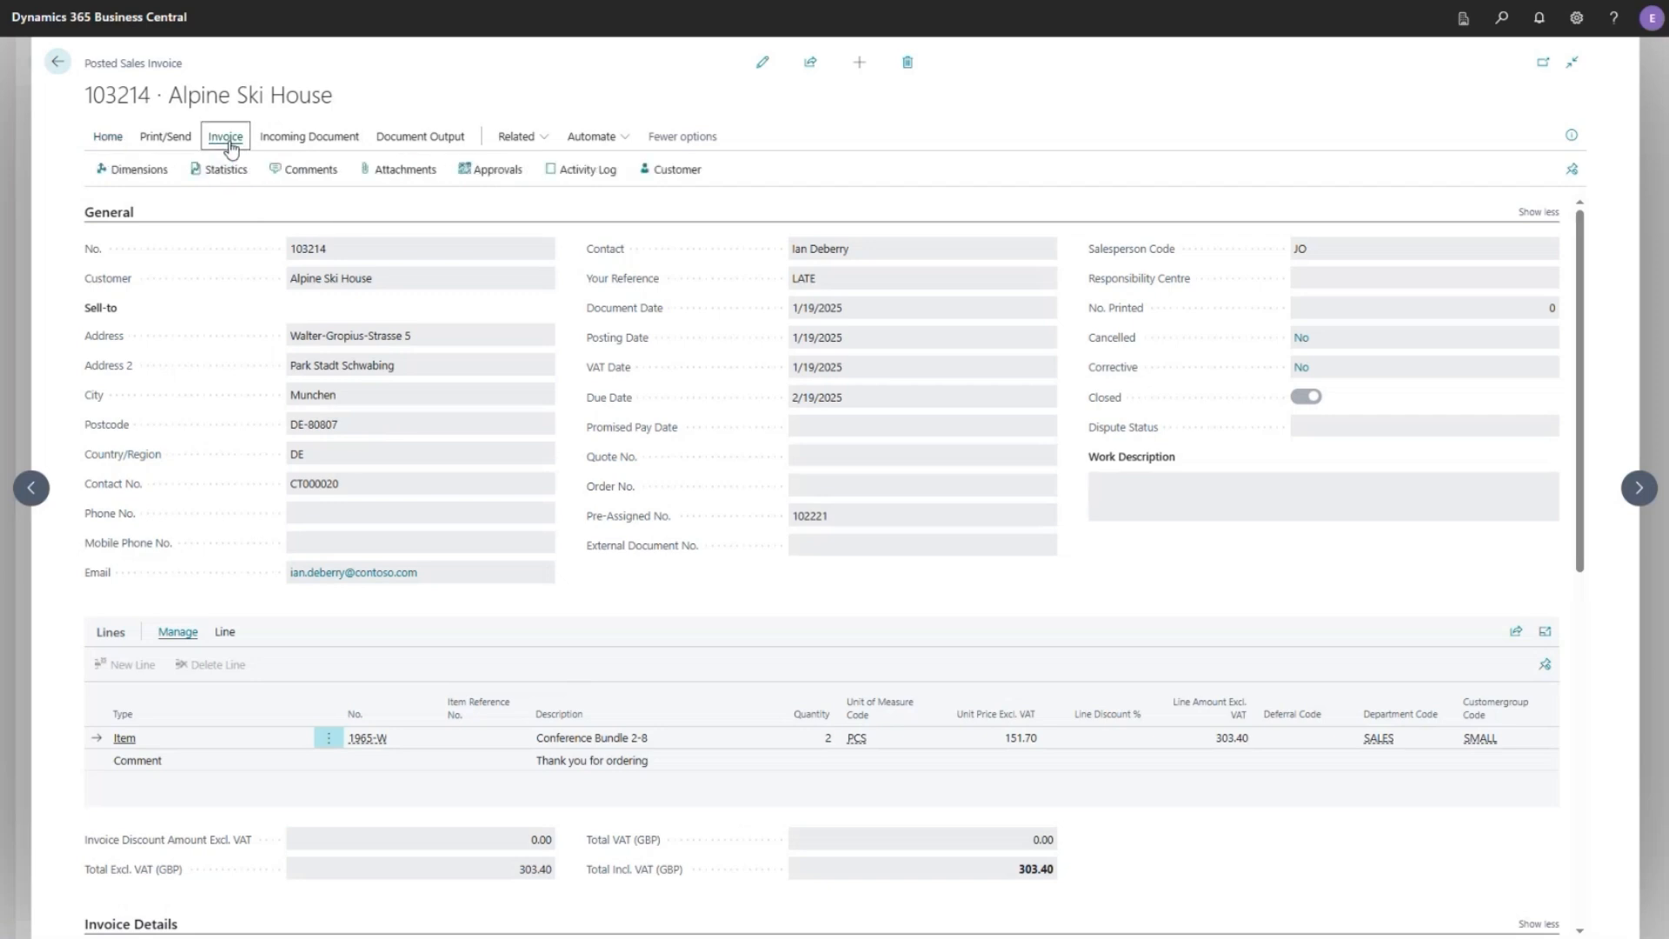
click(416, 173)
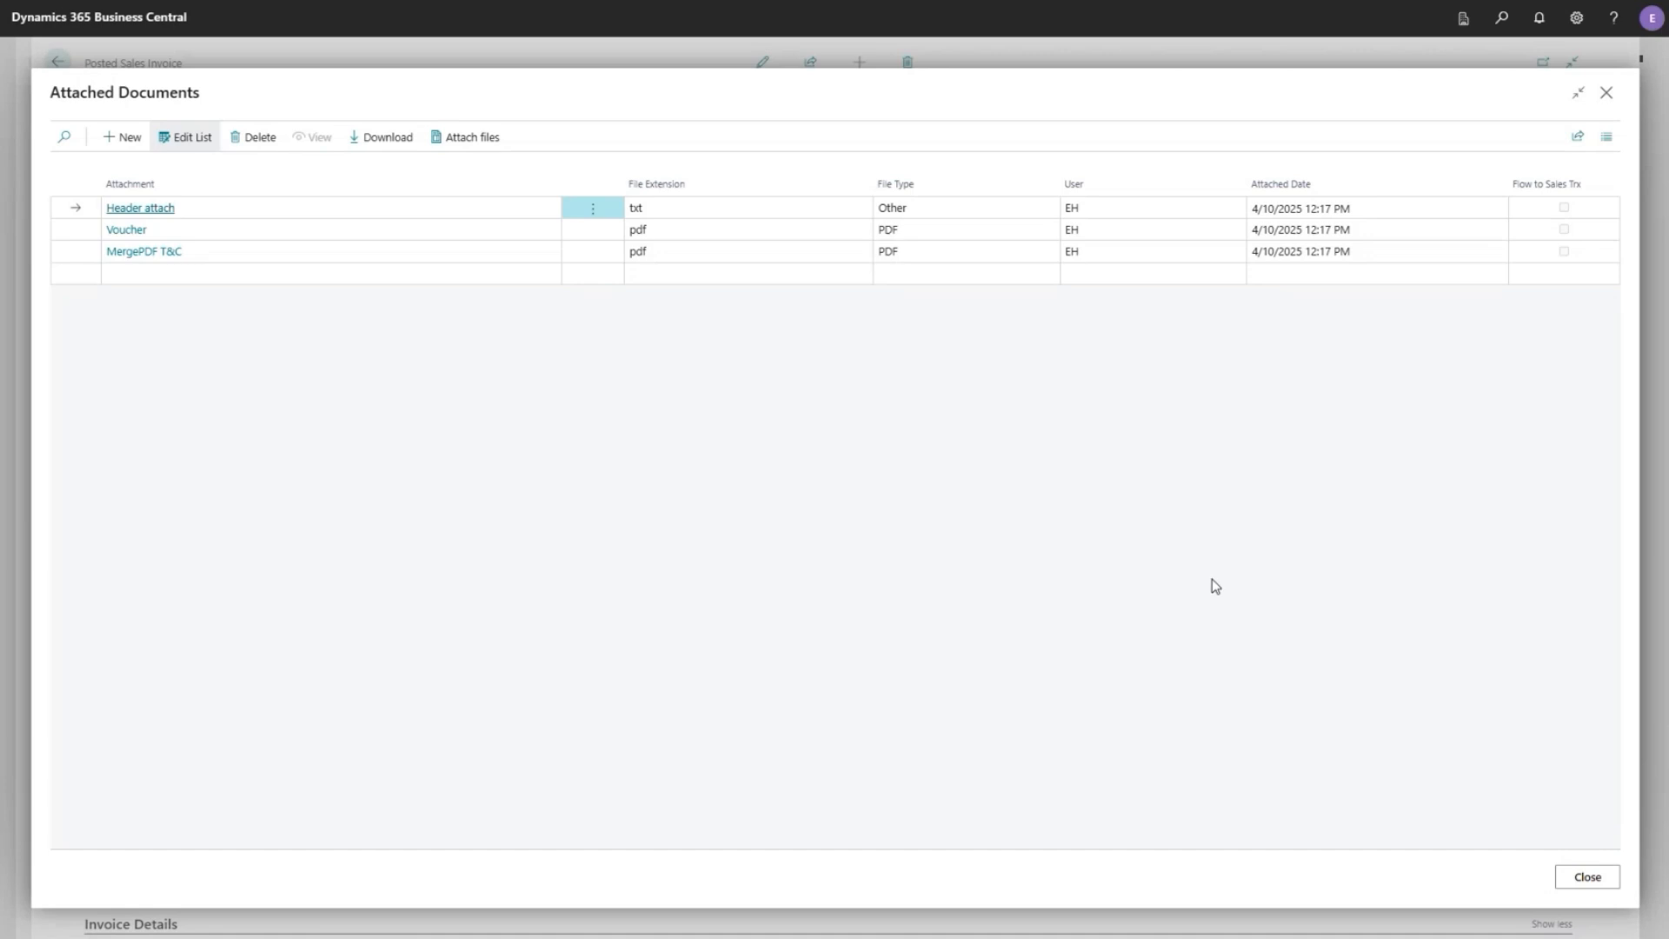
click(1587, 878)
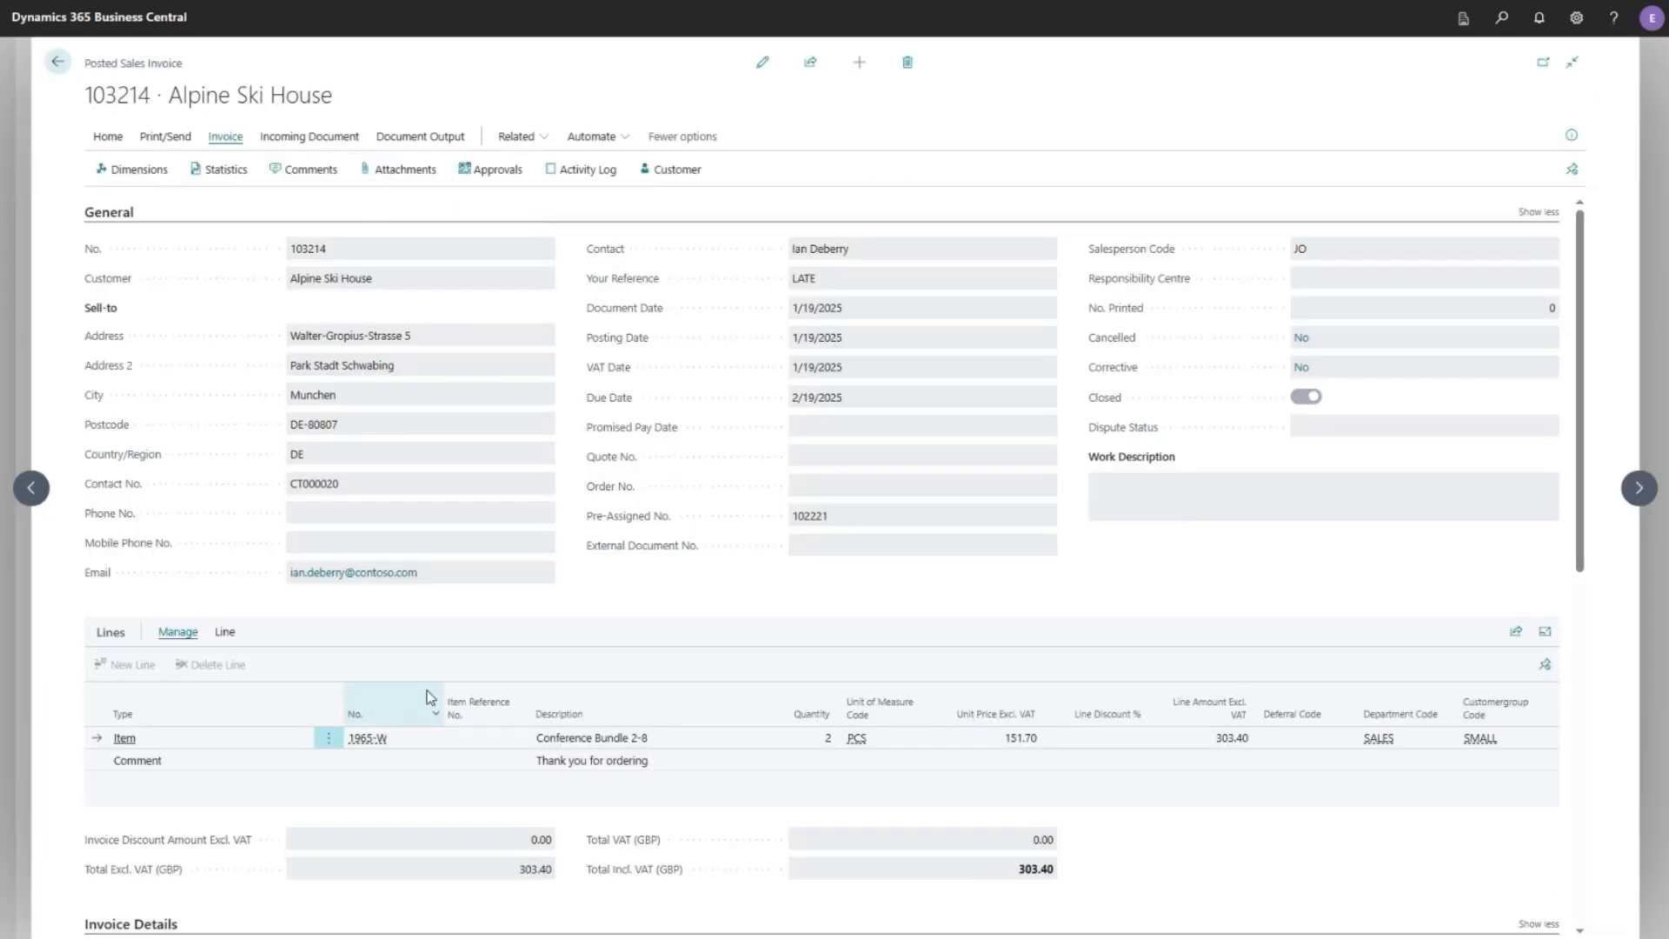
- Examine the documents attached to the invoice's Conference Bundle 2-8 item line and look over the invoice details
click(225, 633)
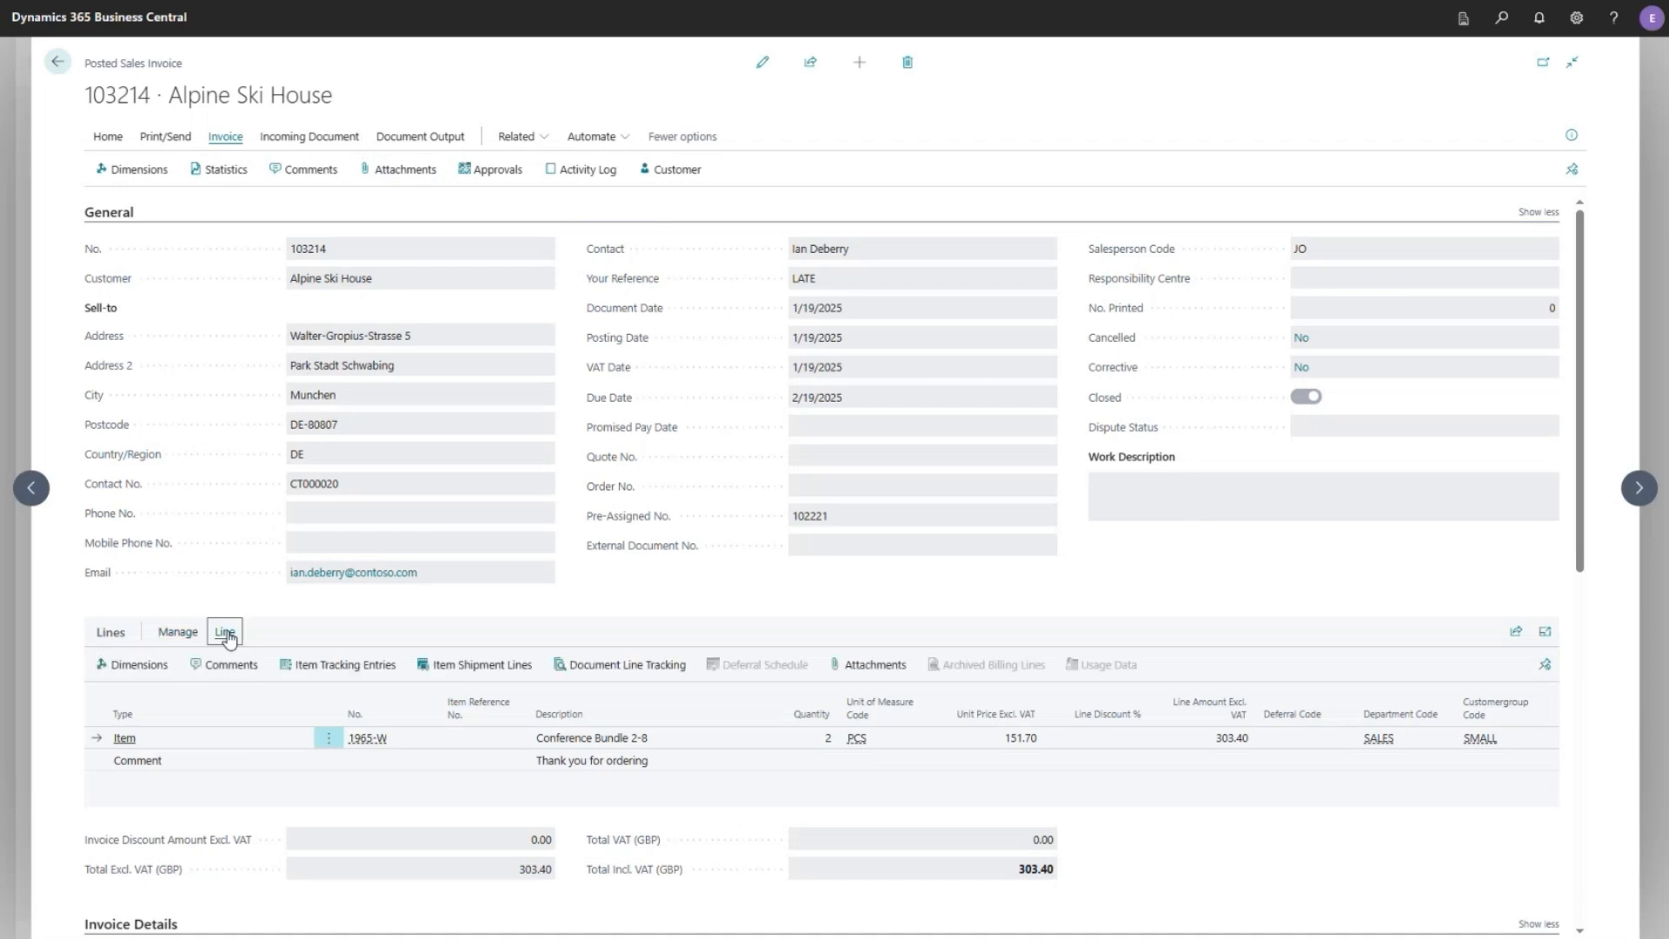
click(872, 671)
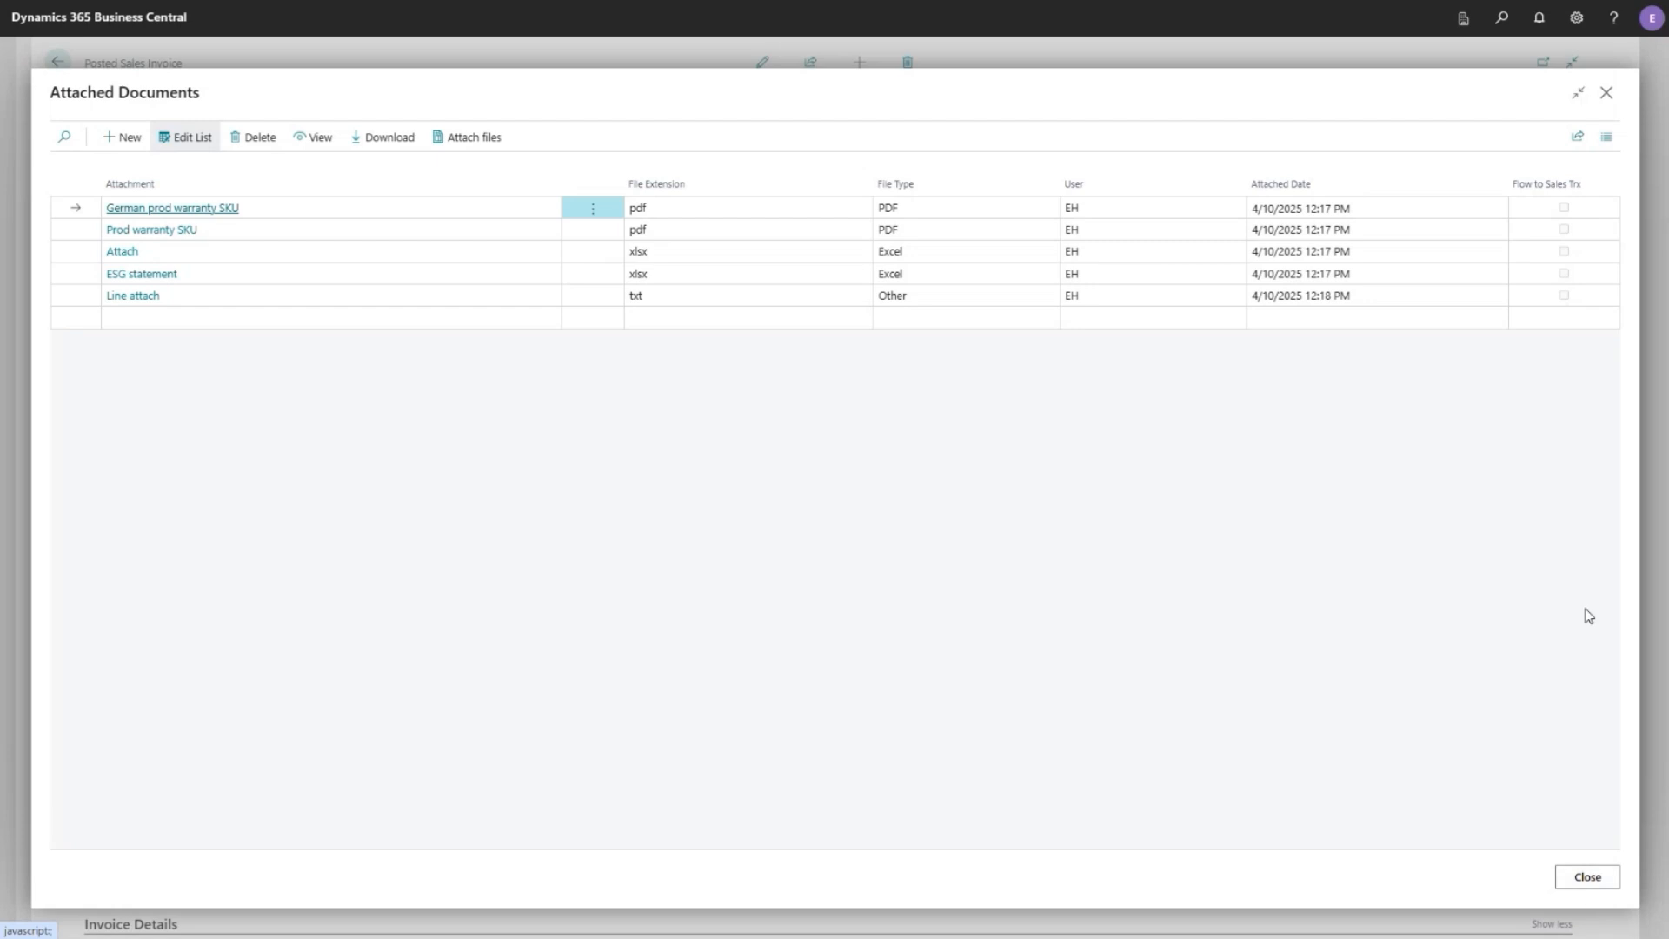
click(1607, 93)
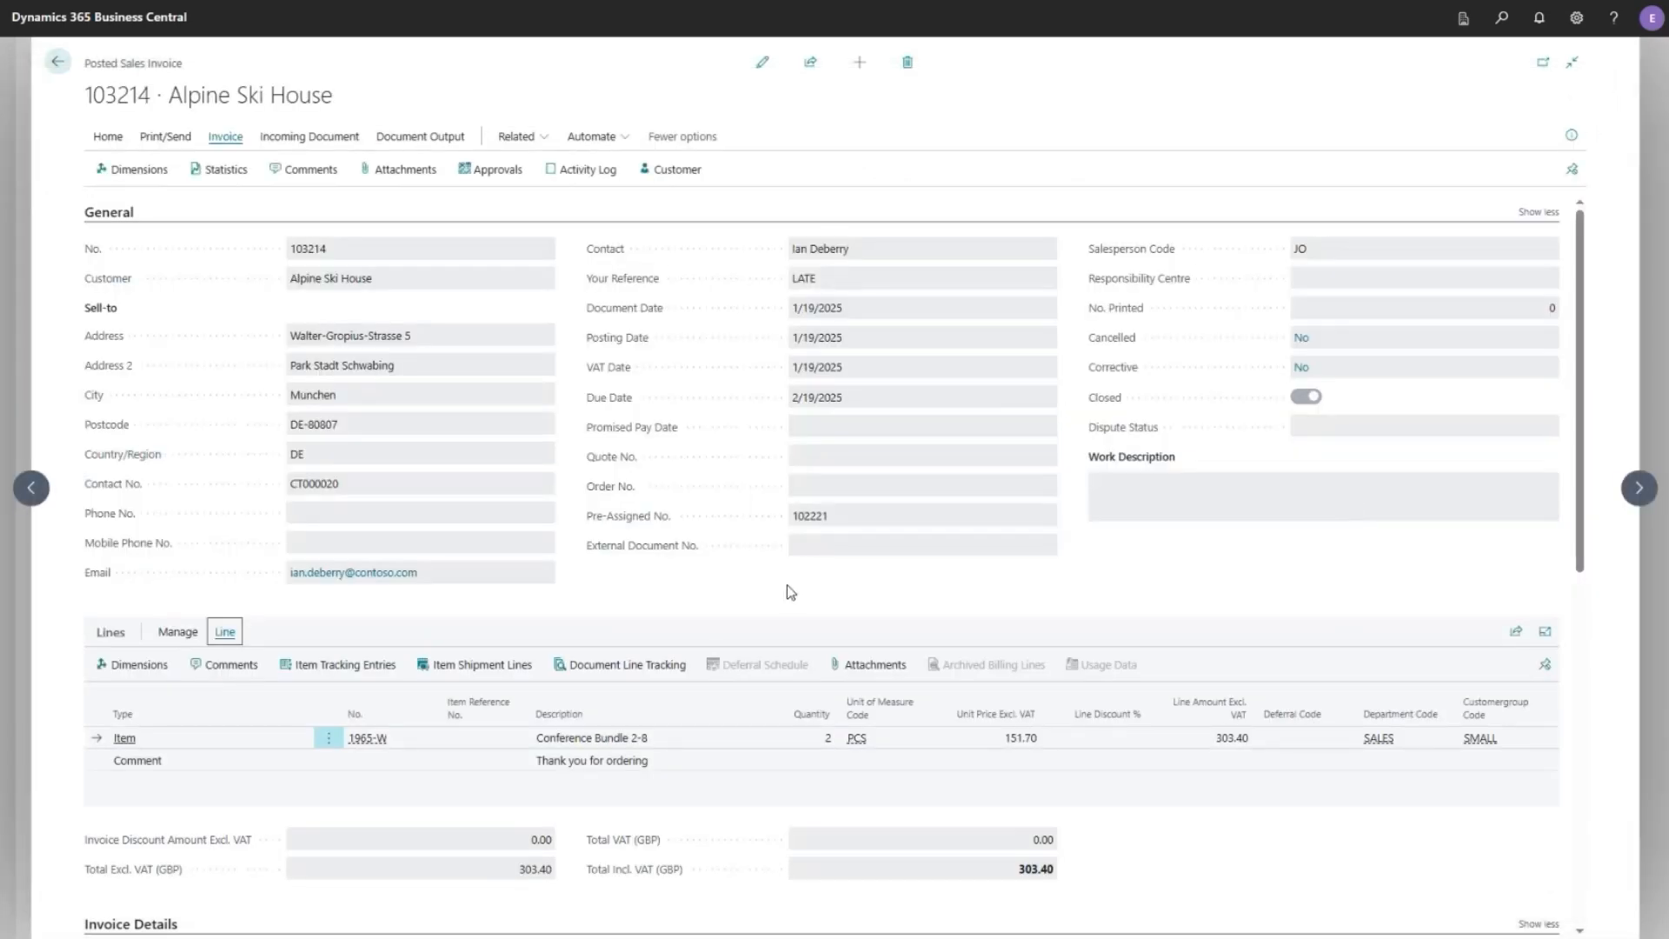
scroll(781, 587, down, 4)
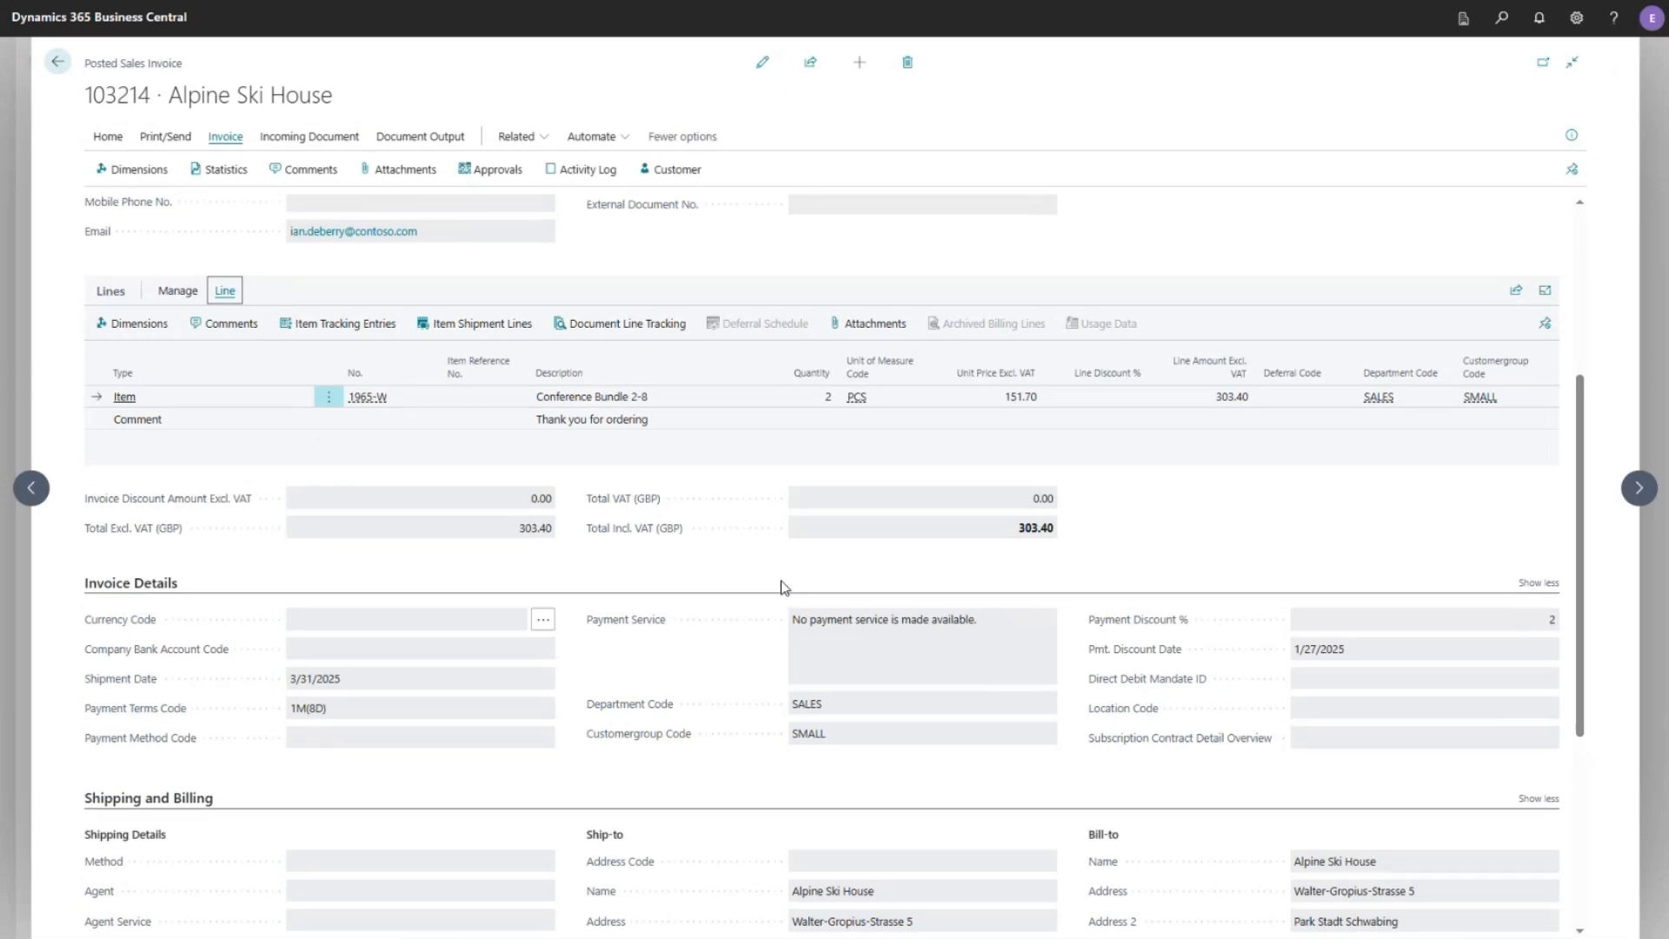
scroll(781, 587, up, 4)
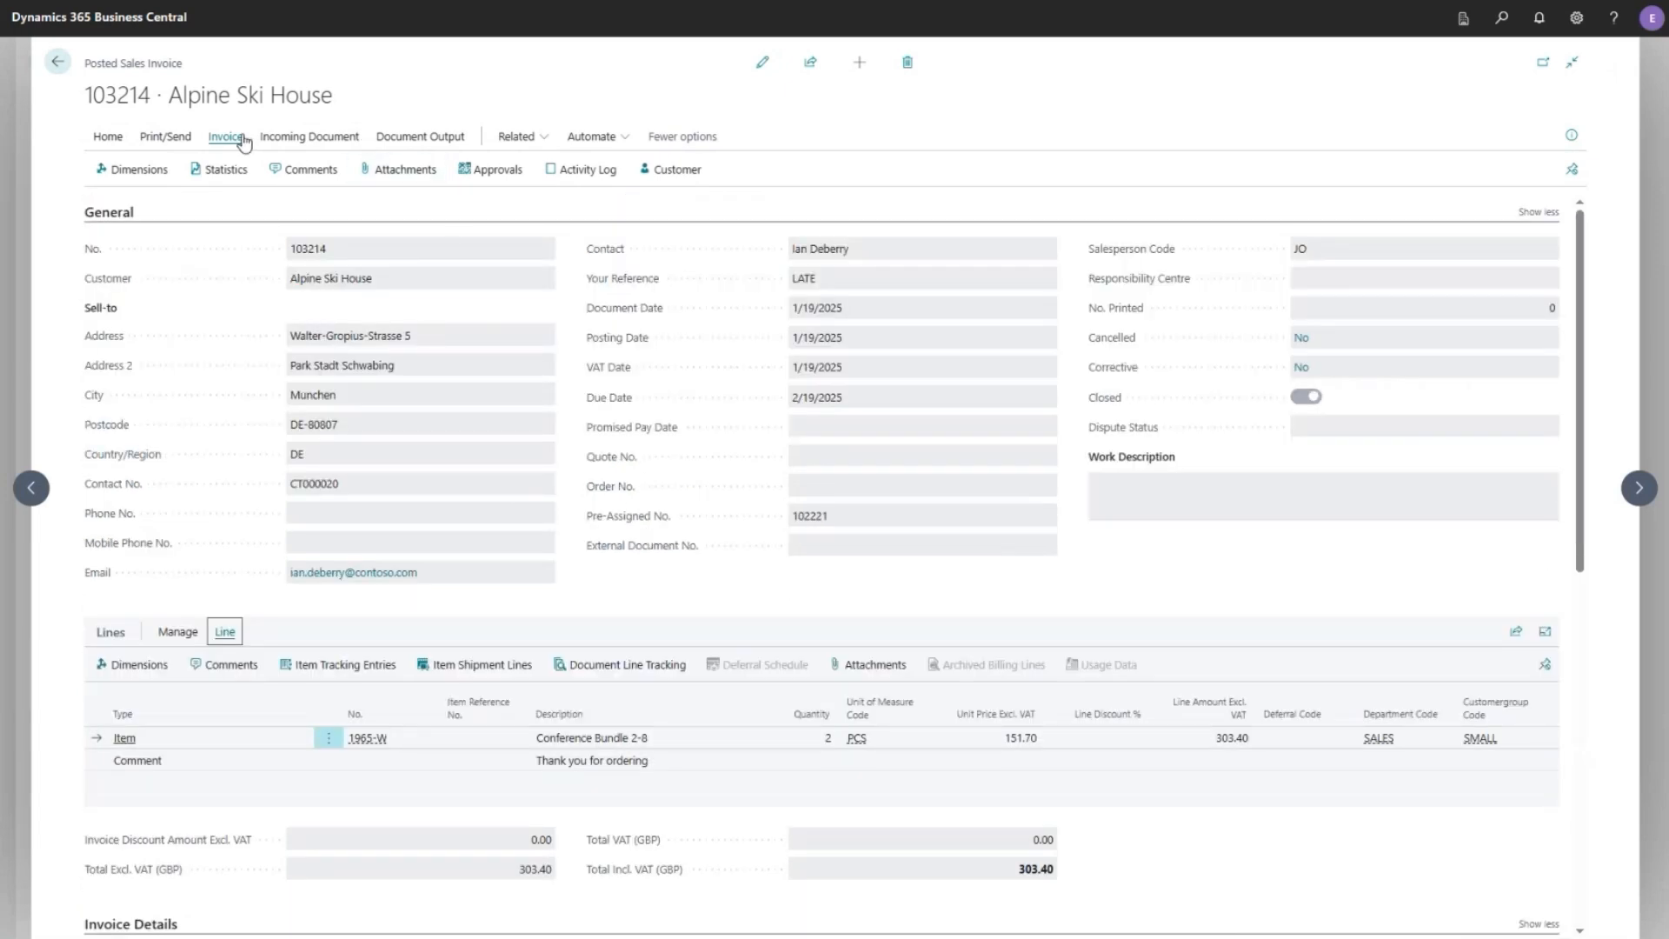
- Leave the posted invoices and open the SALESINVOICE email template from the Document Output template setup
click(59, 65)
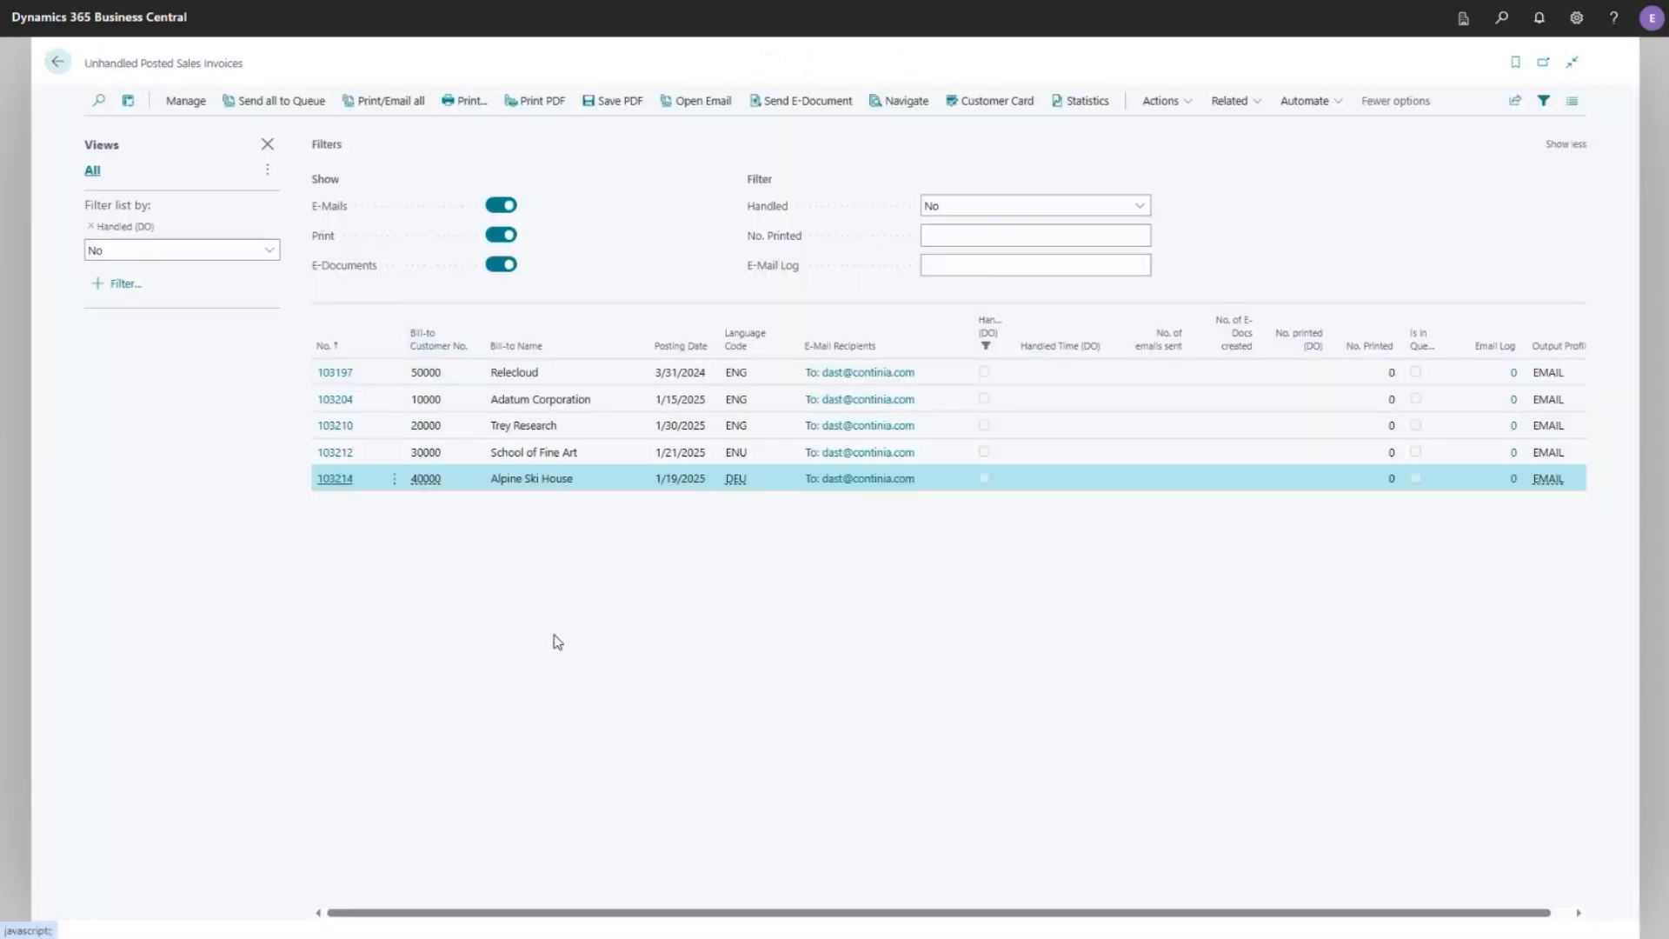
click(57, 62)
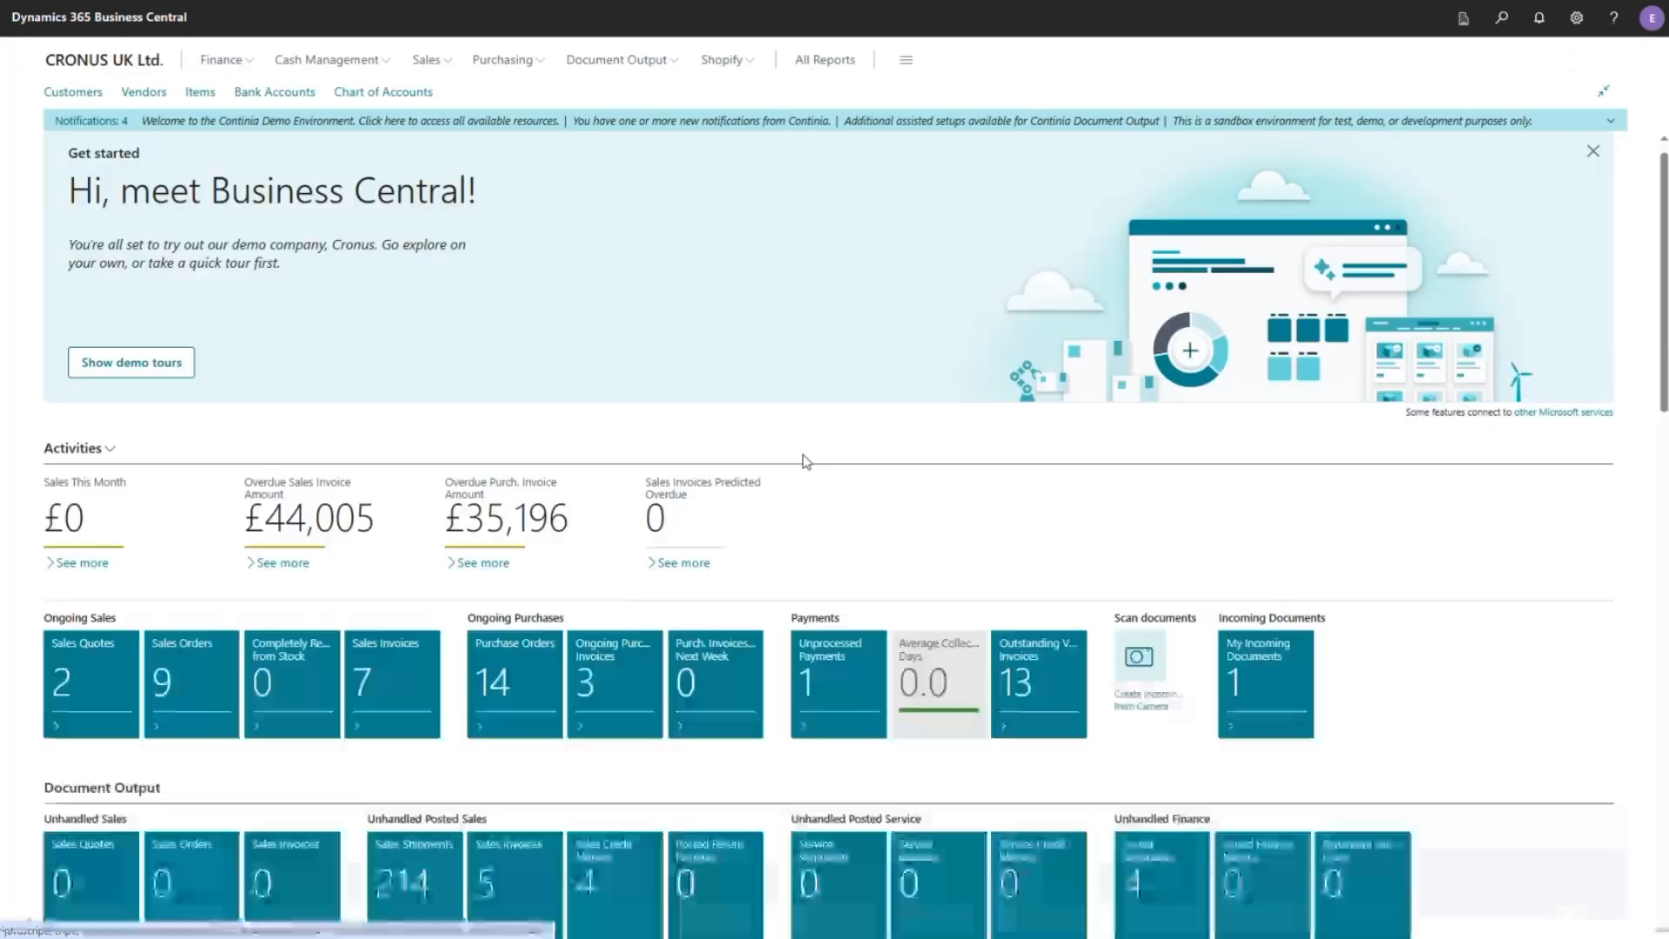
click(619, 61)
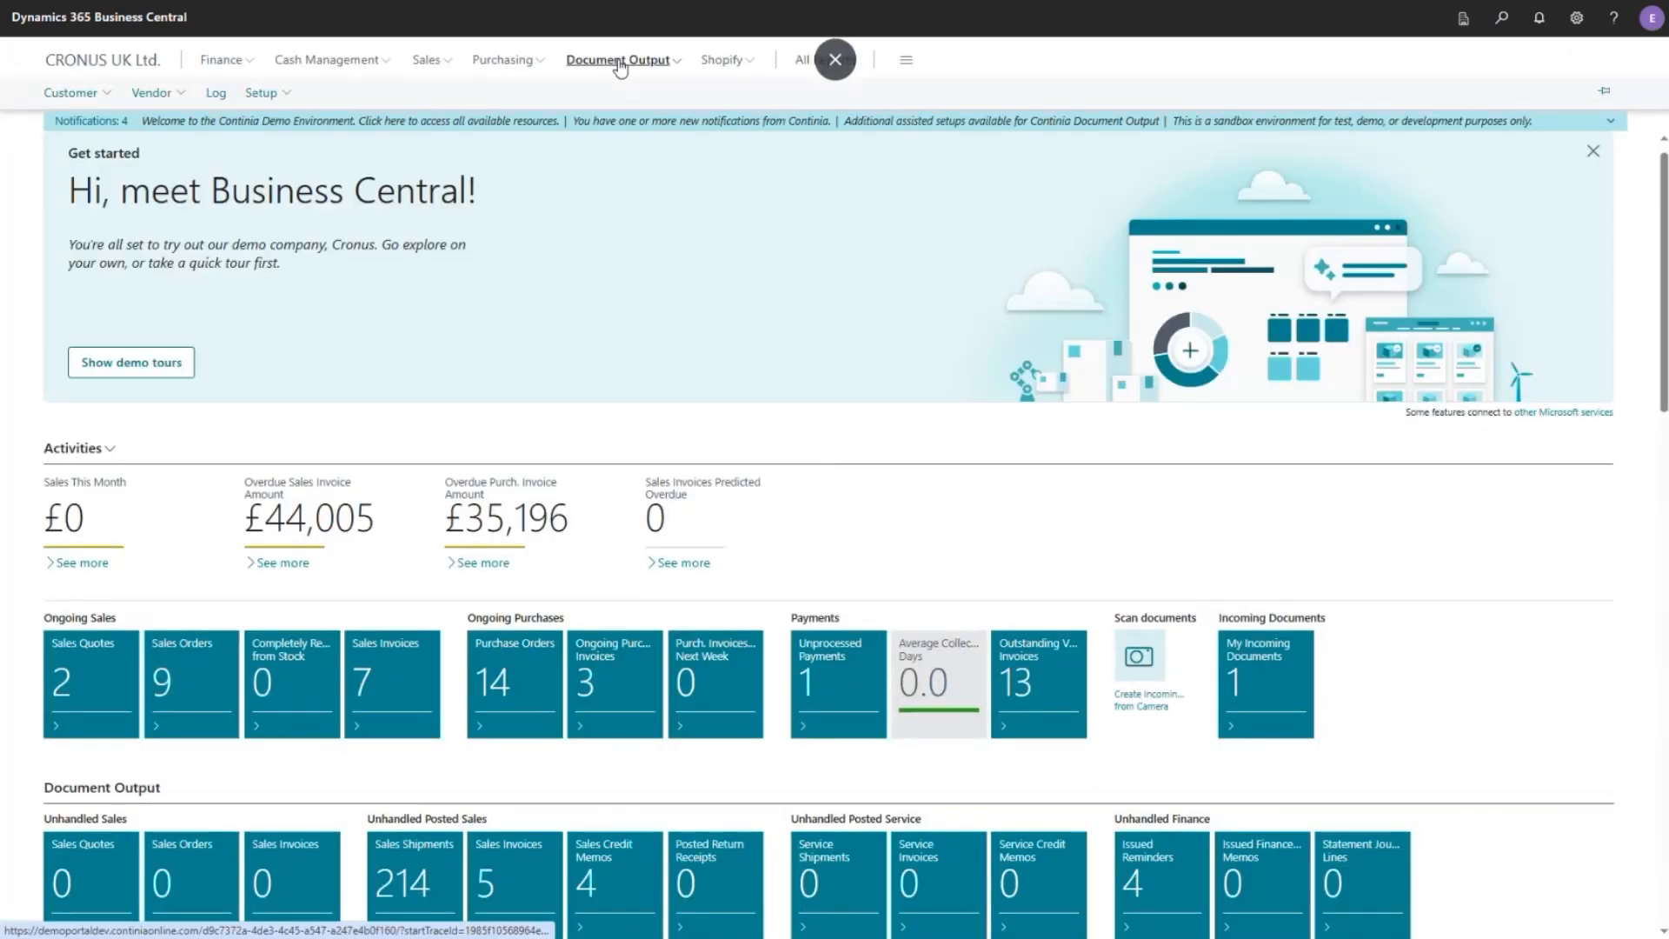
click(273, 94)
mouse_move(369, 115)
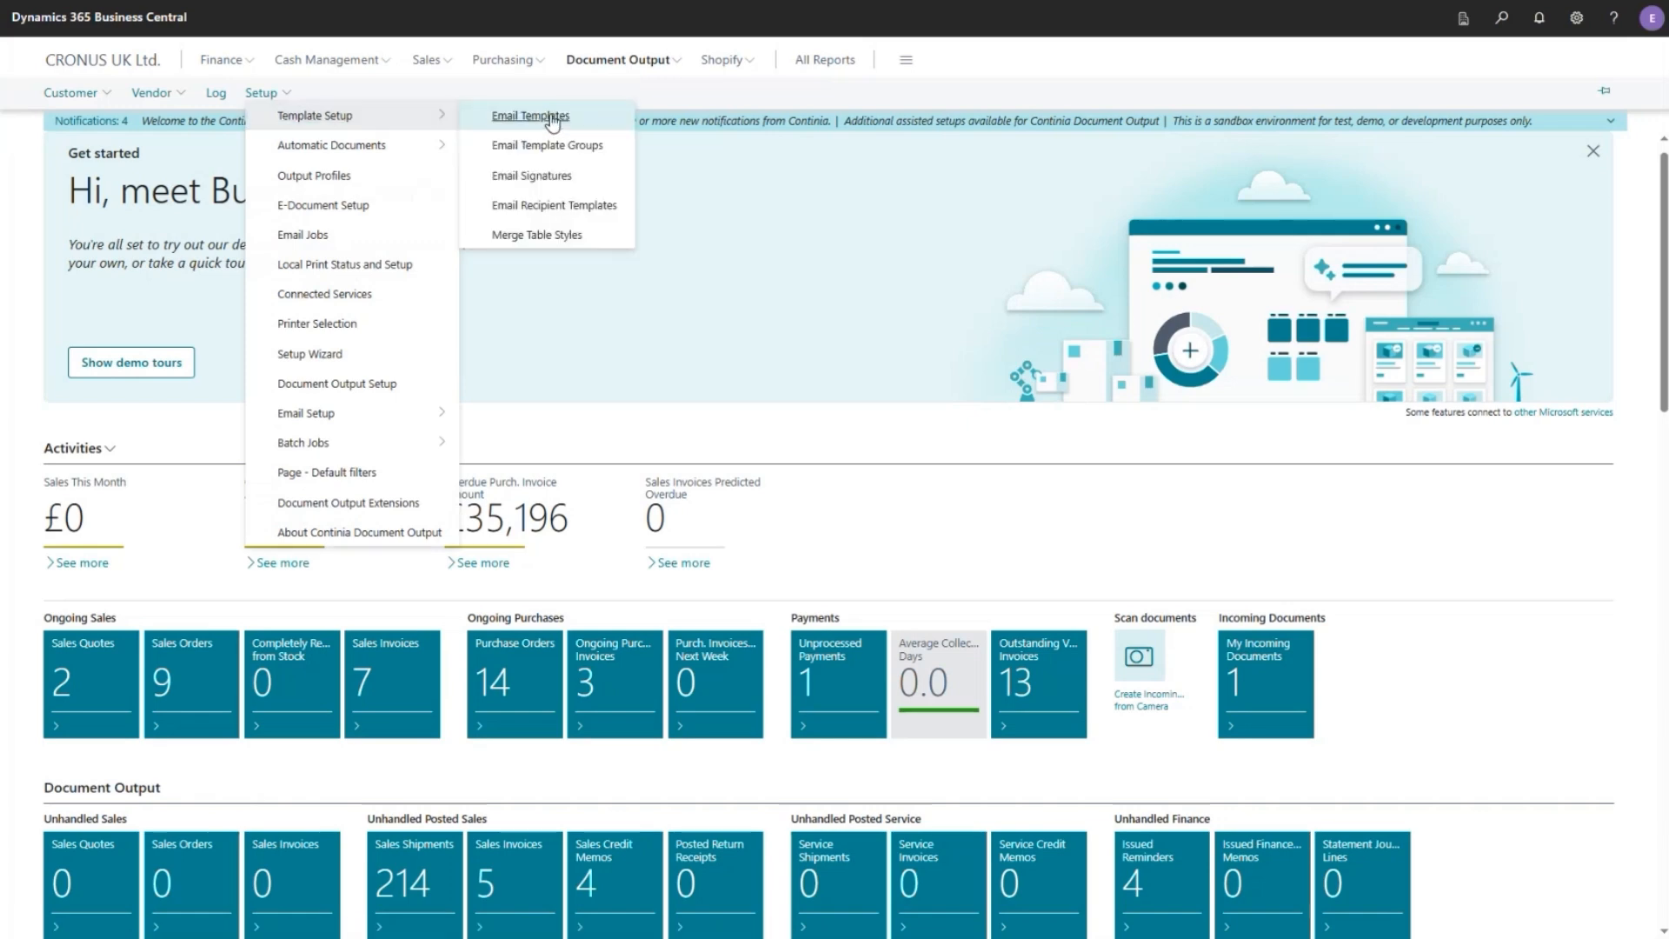
click(532, 122)
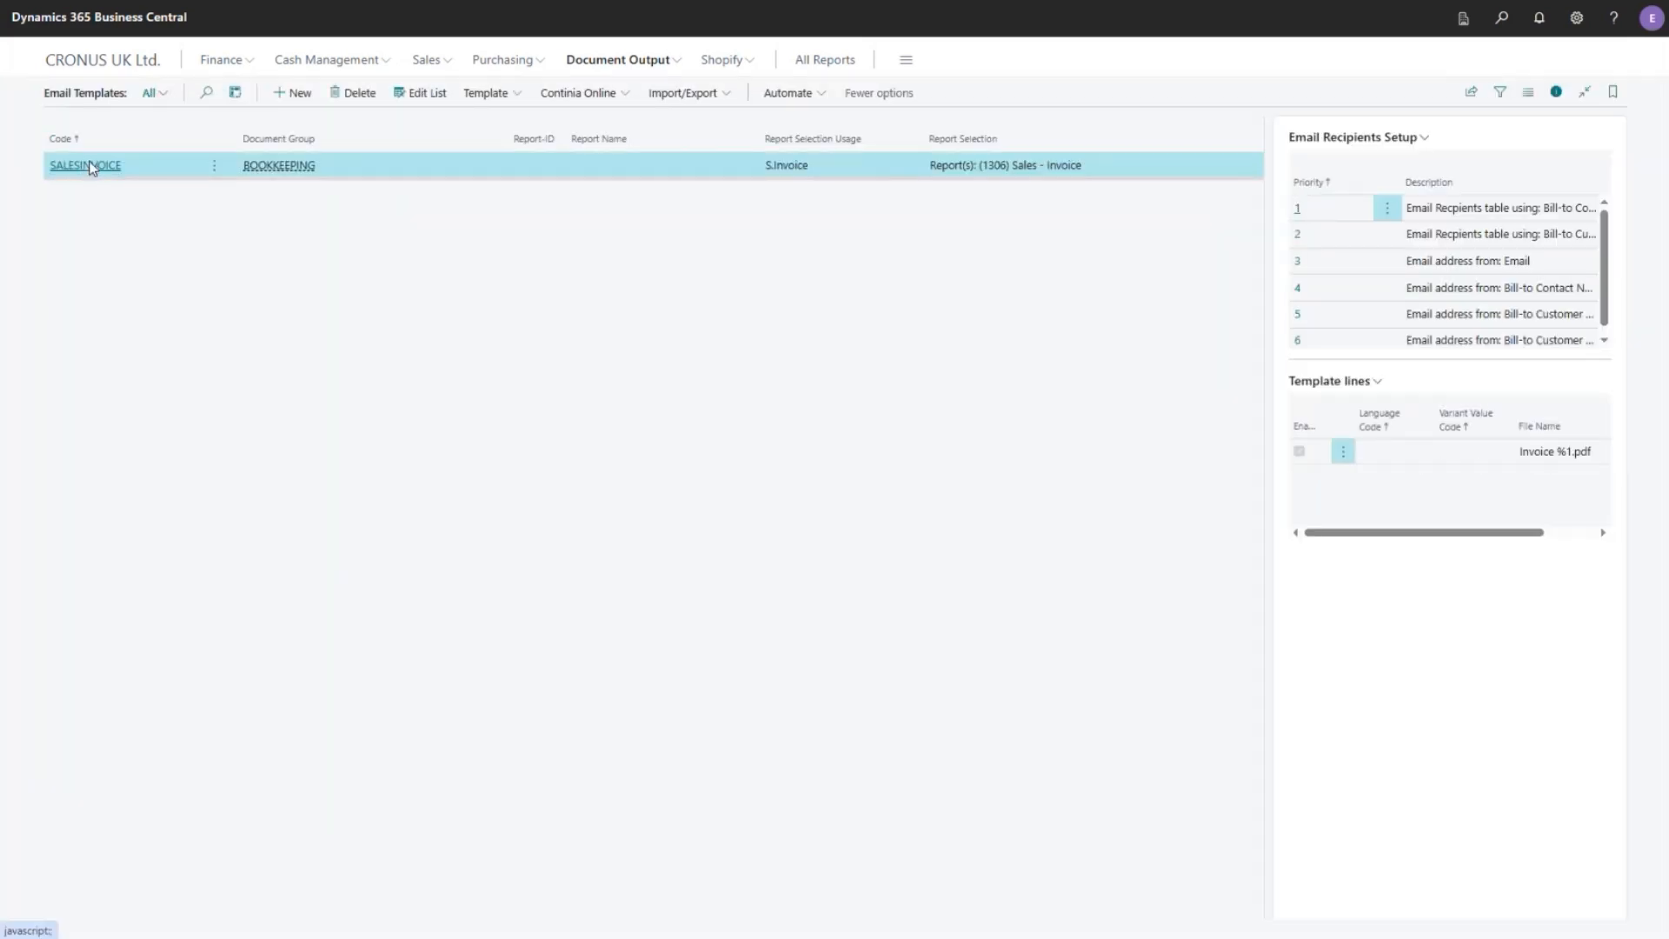
click(90, 167)
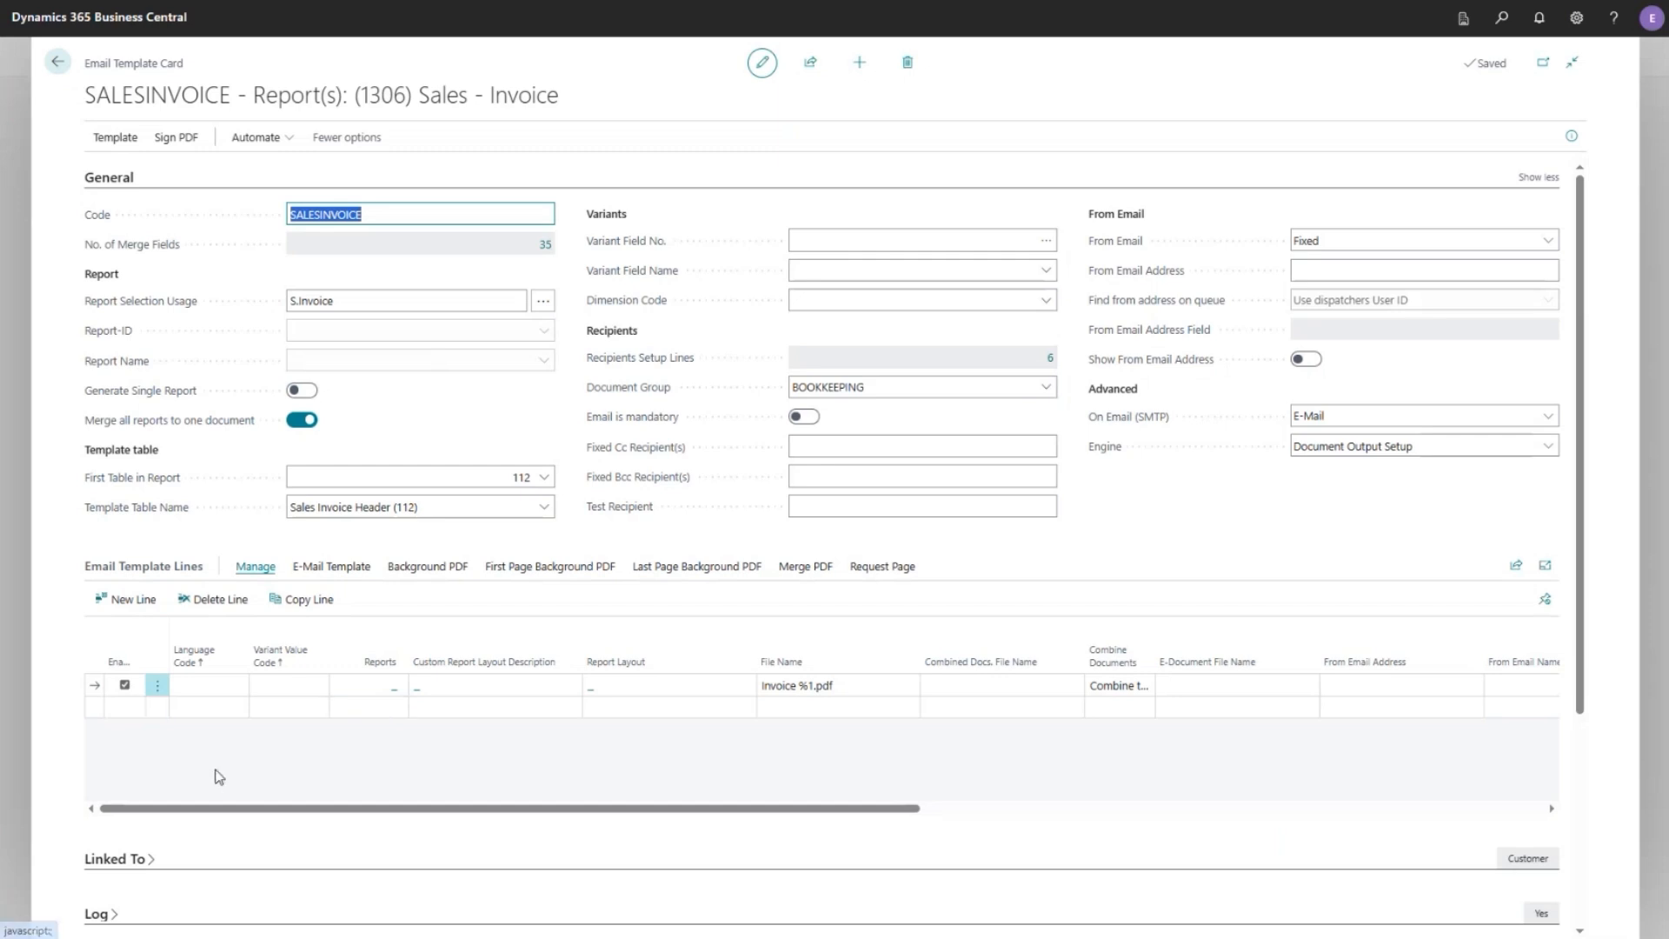
- Add an enabled email template line with language code DEU
click(193, 709)
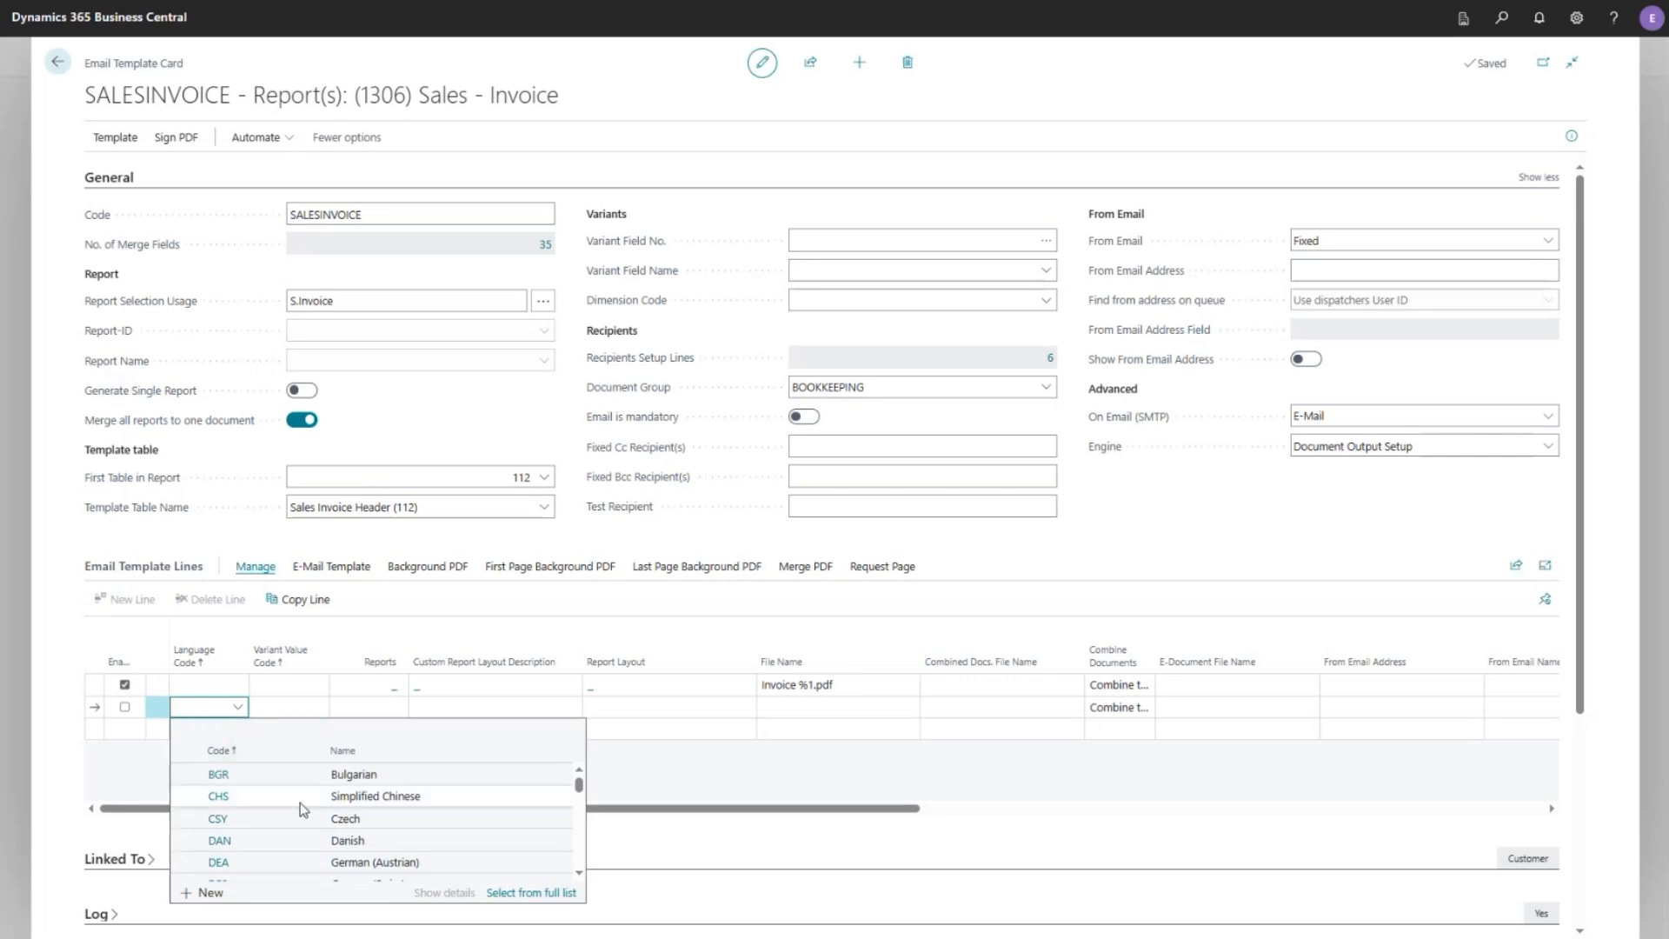
scroll(299, 801, down, 1)
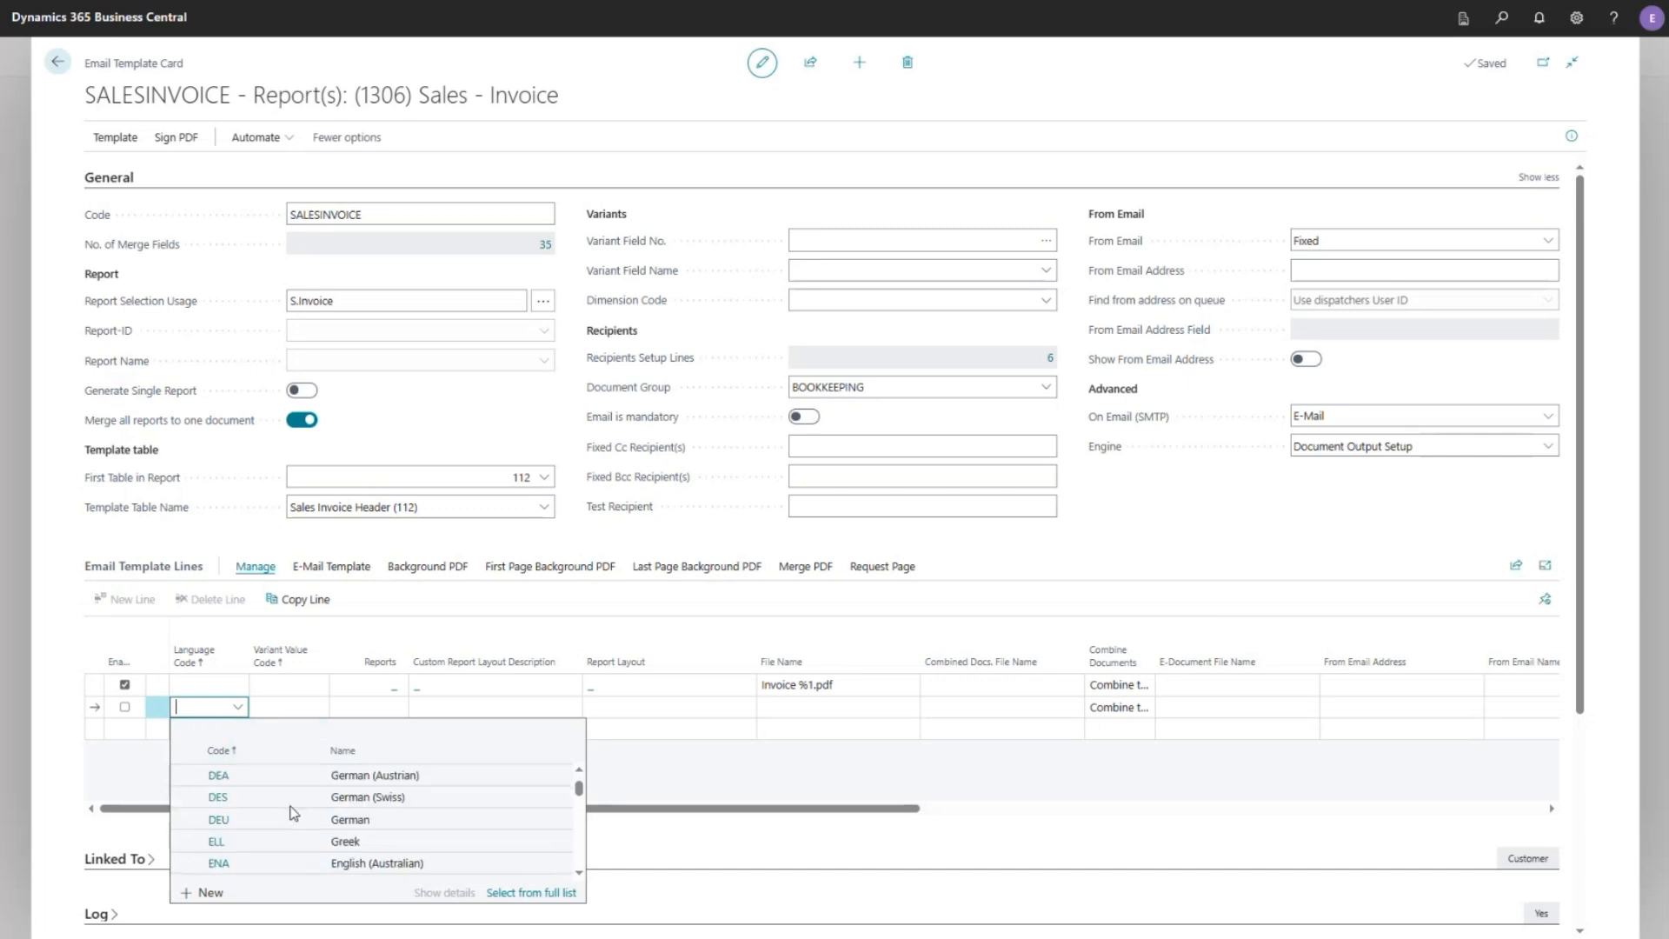
click(217, 819)
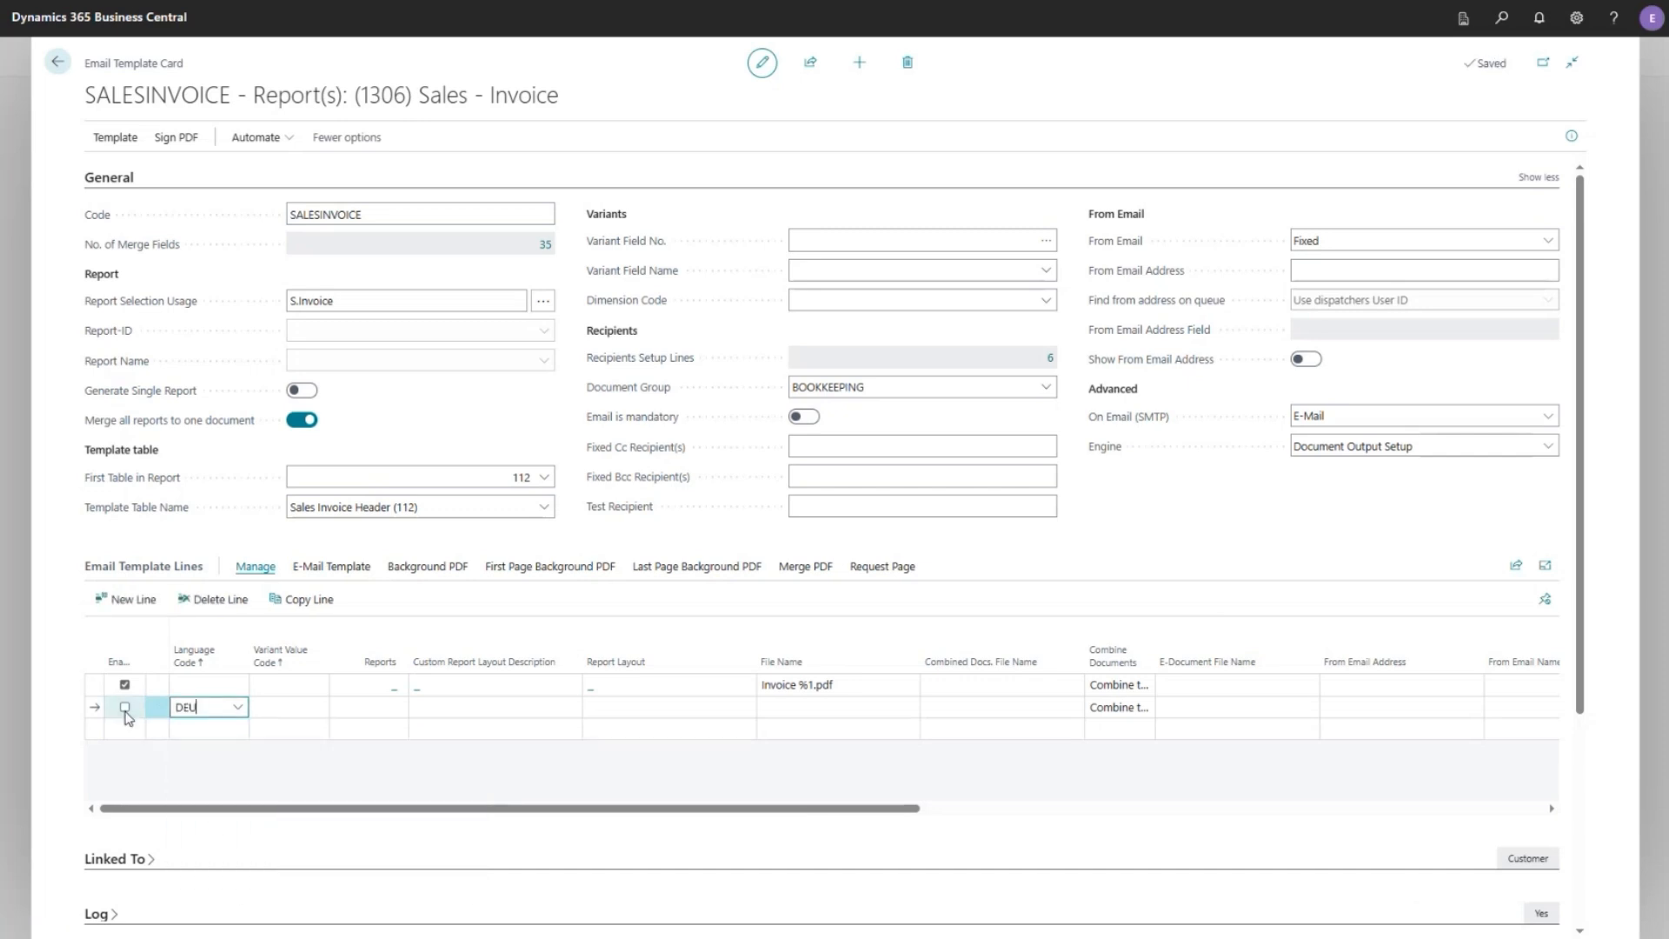
click(513, 728)
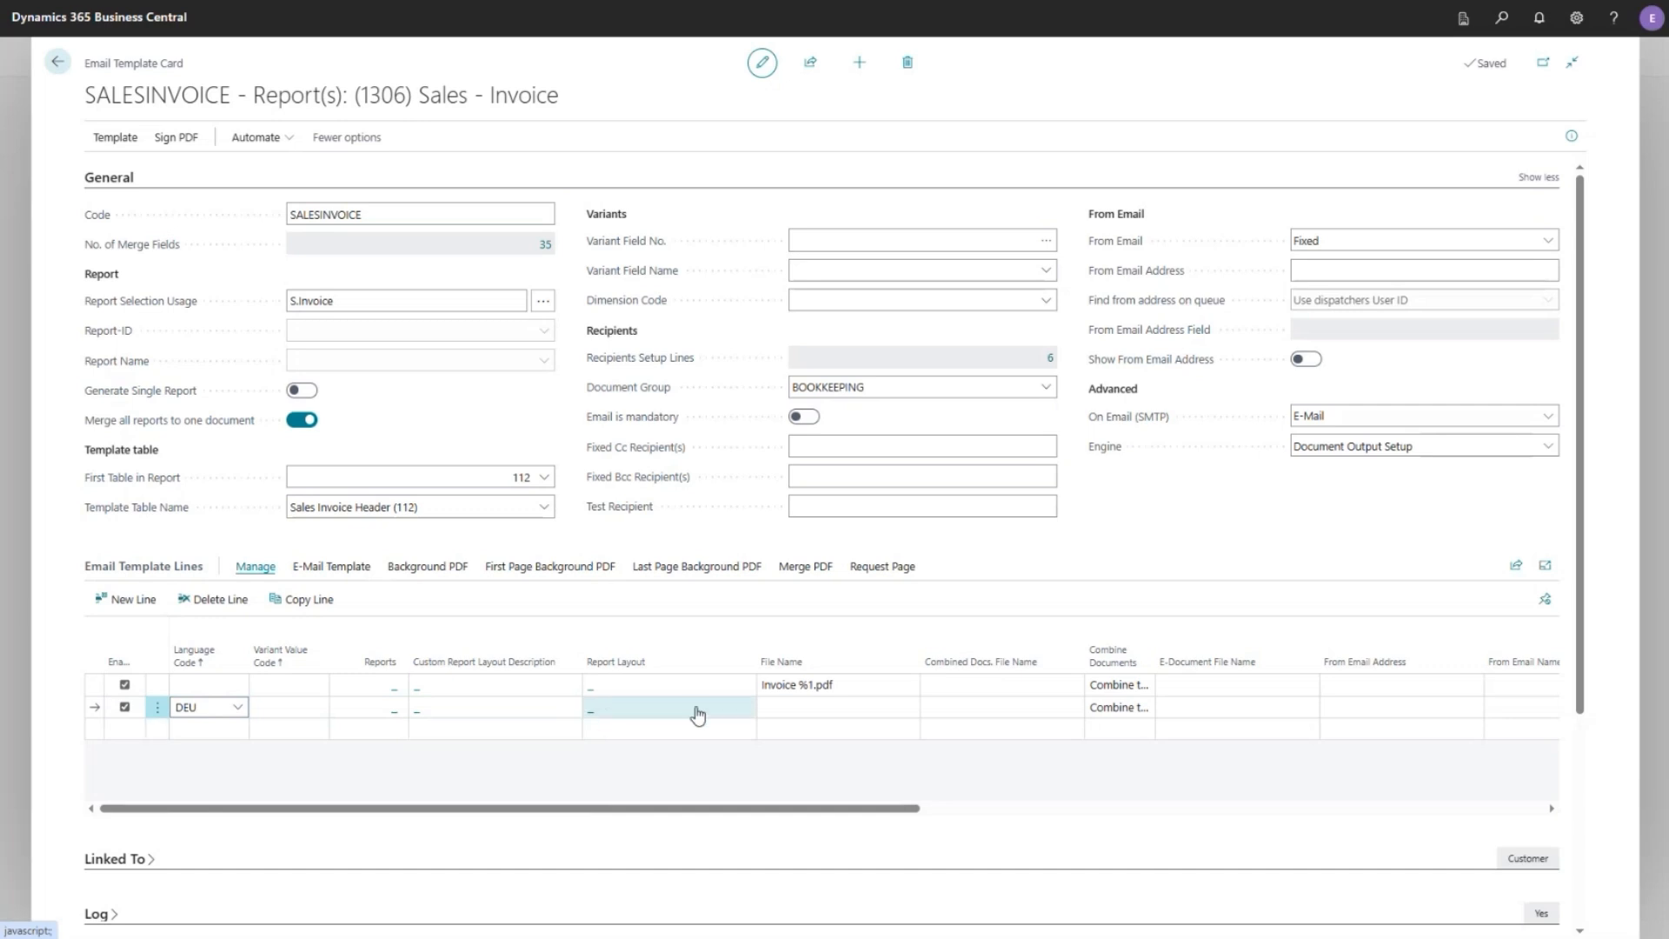
click(867, 708)
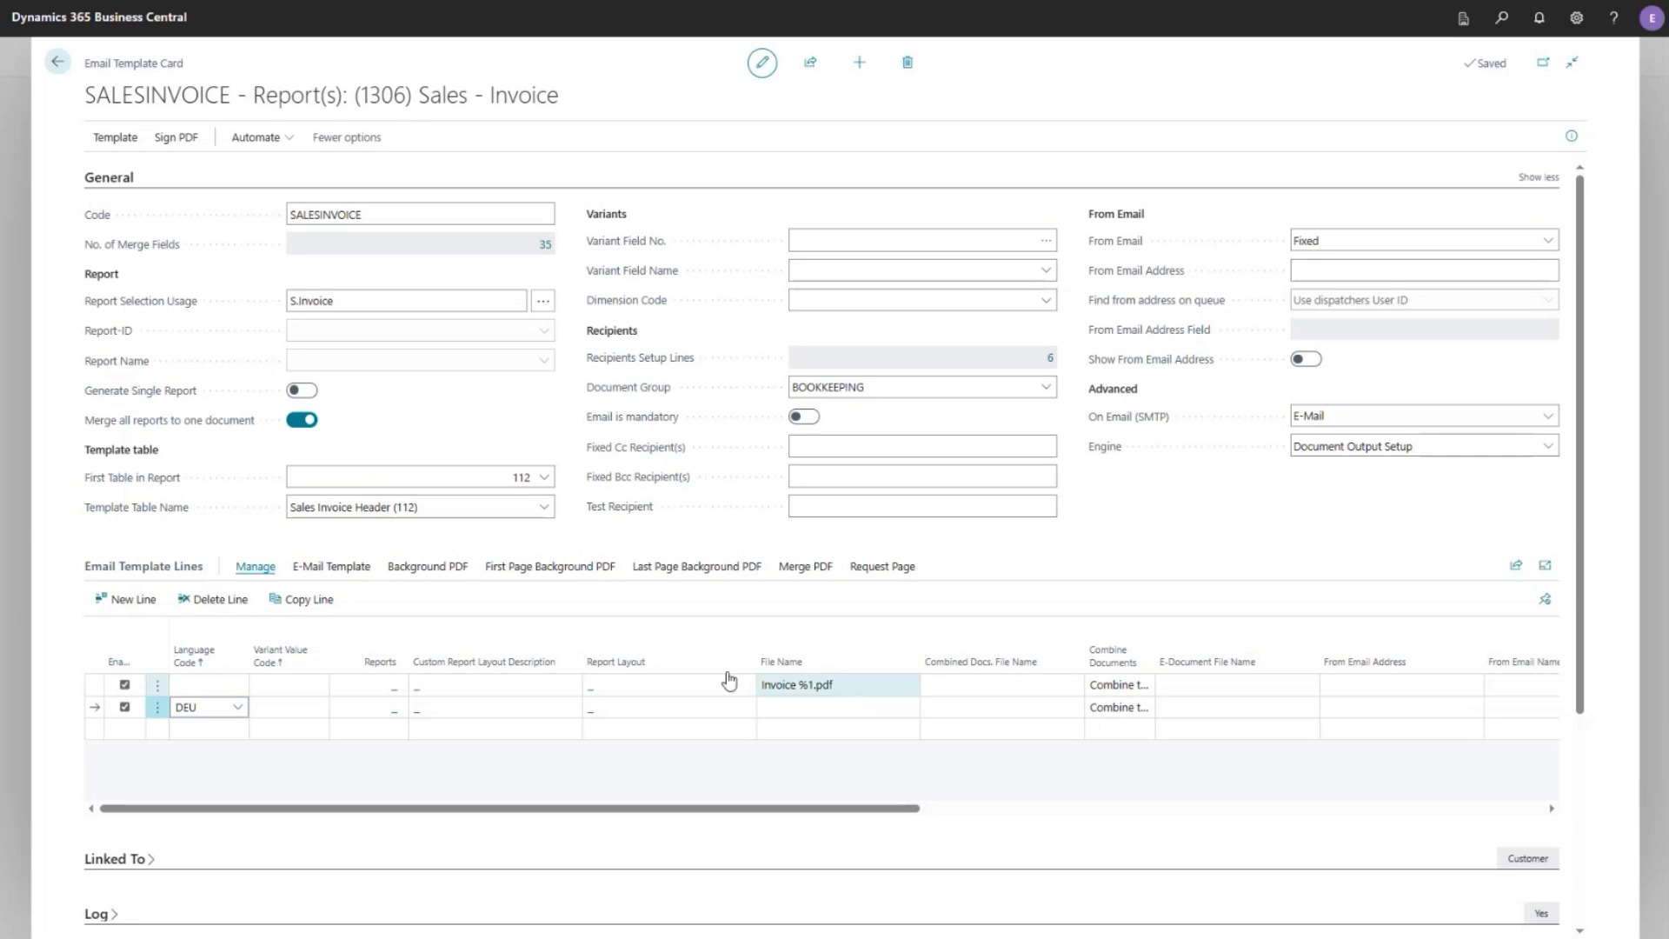
- View the HTML email template of the DEU line and return to the template card
click(336, 574)
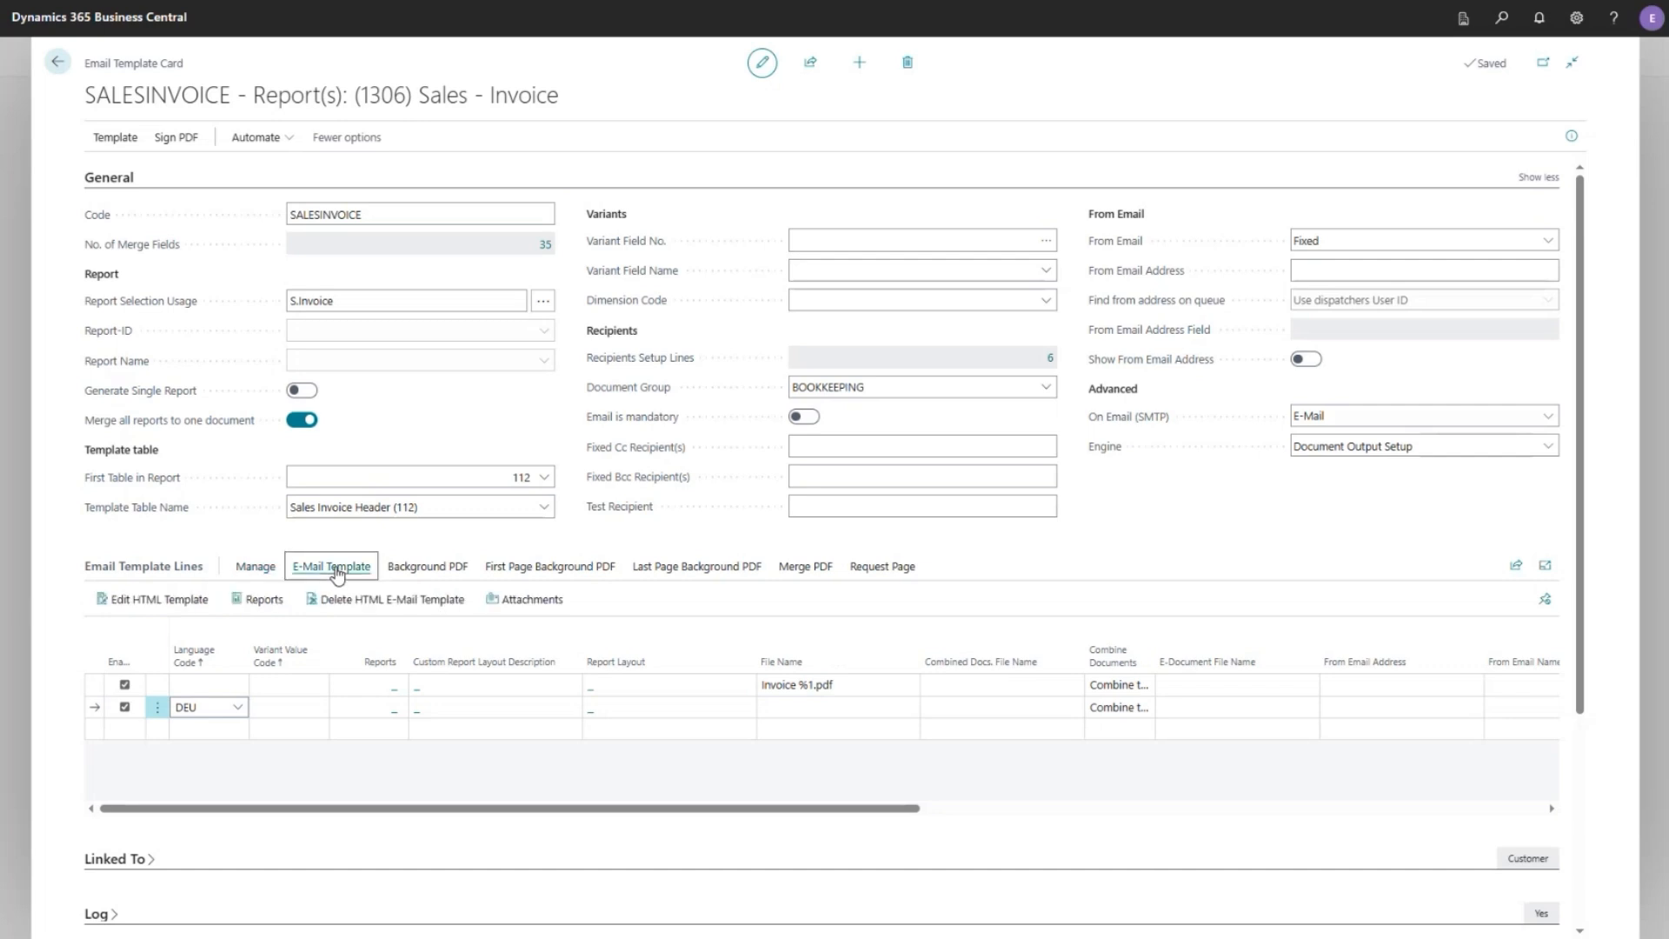
click(165, 598)
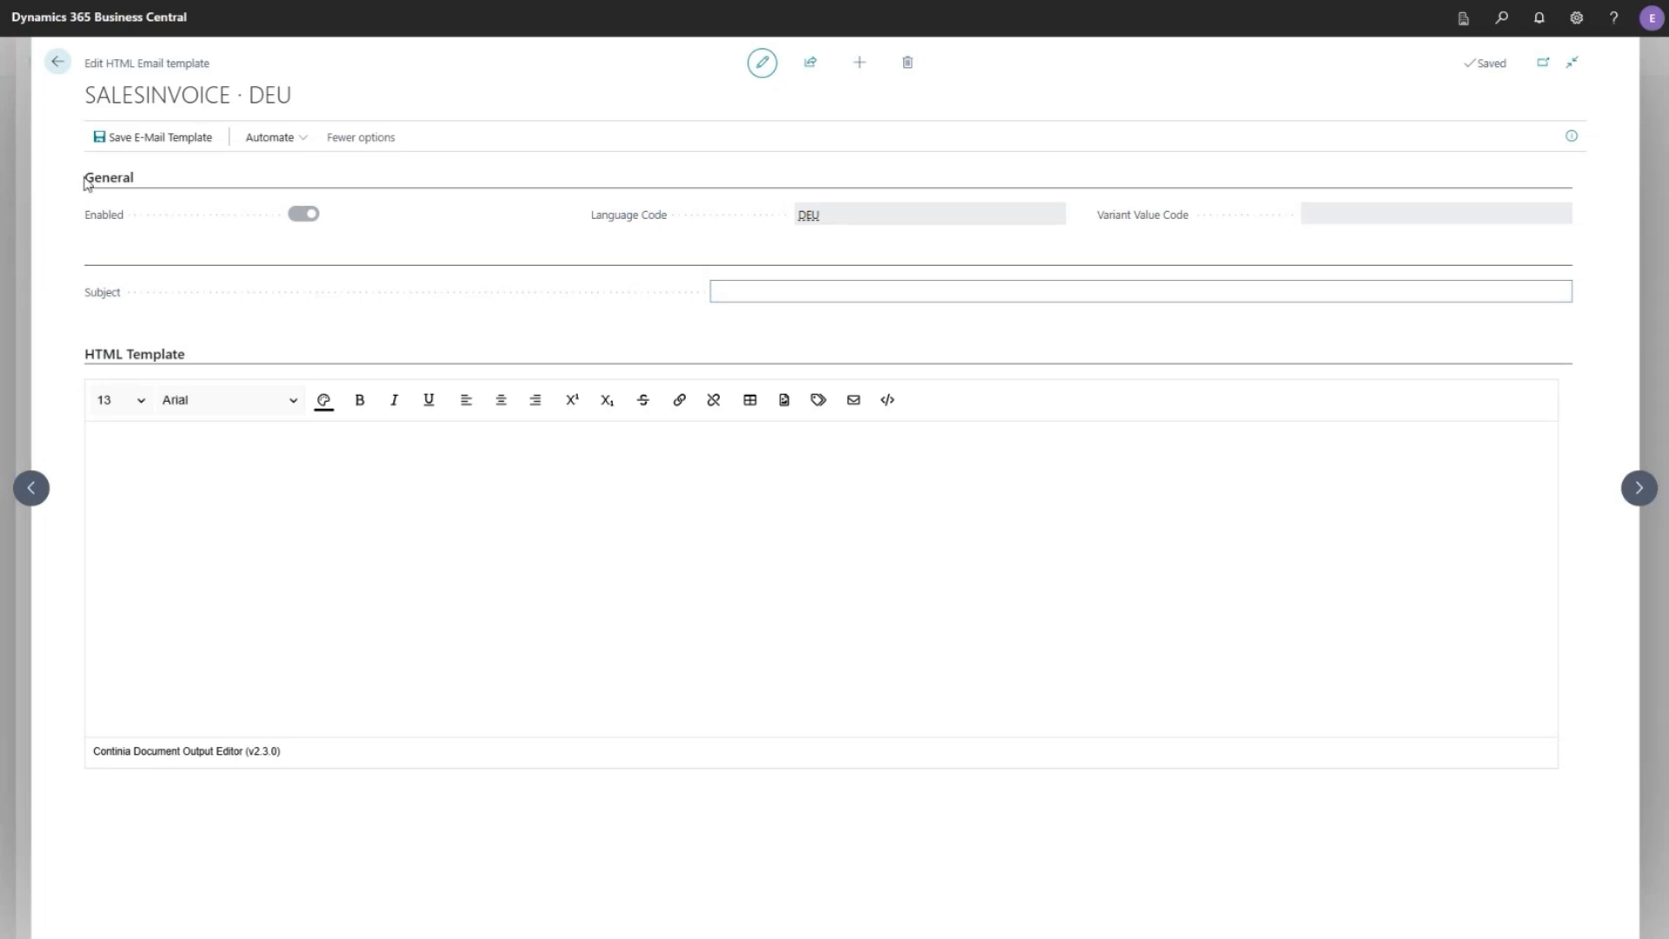
click(59, 64)
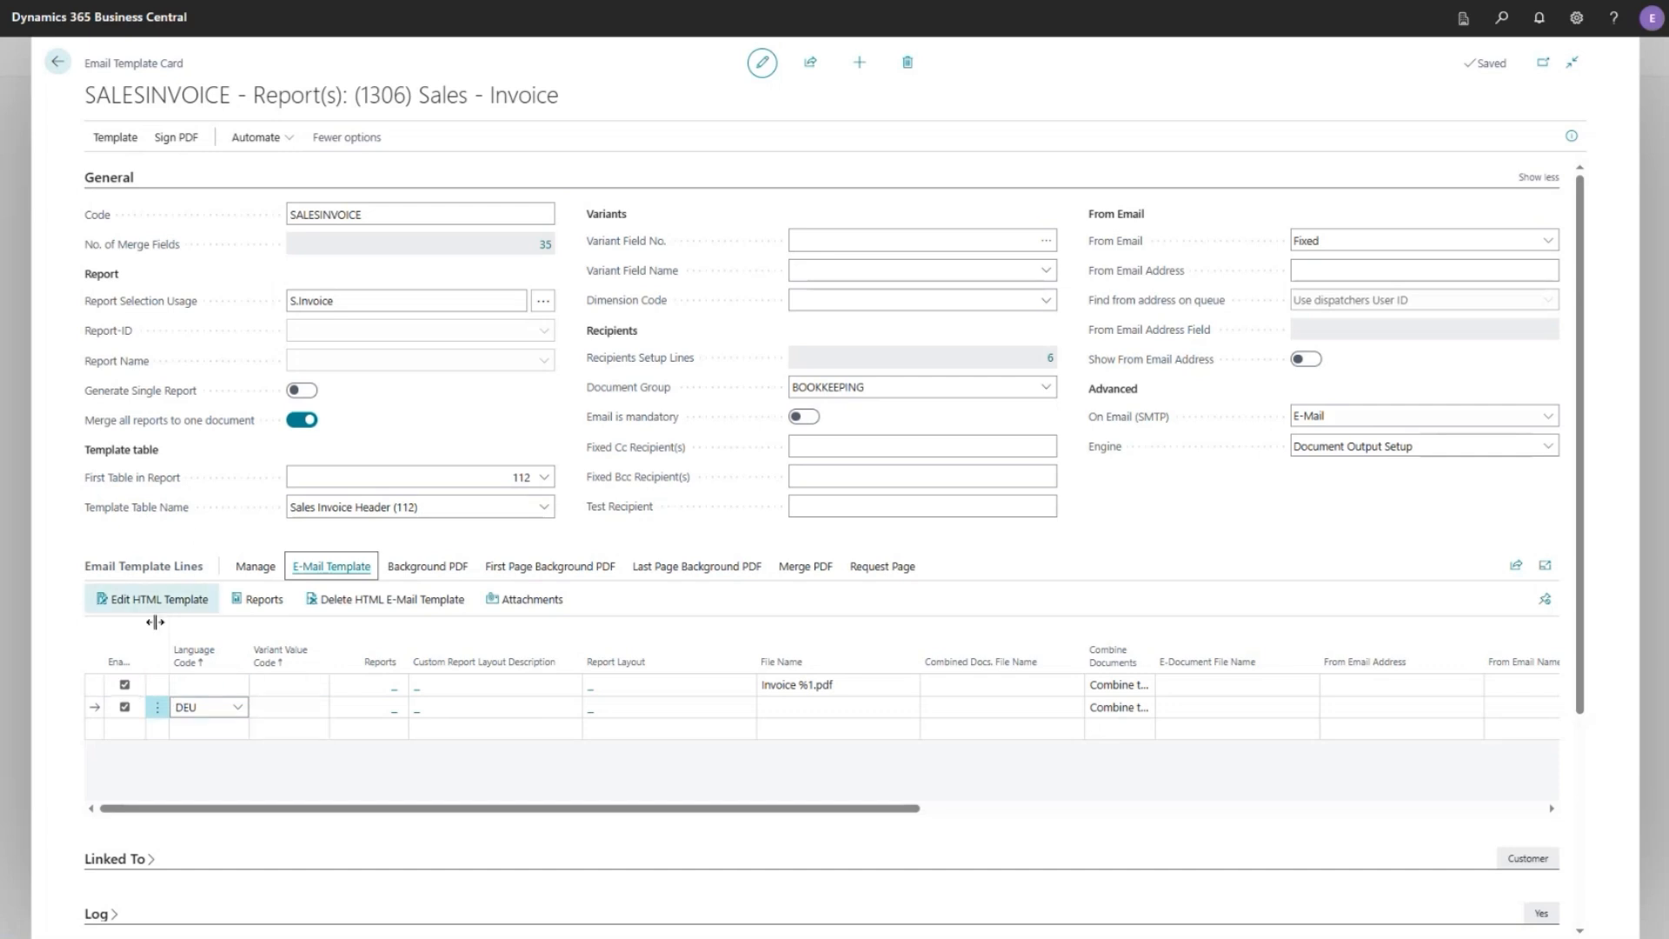
- Delete the DEU line from the SALESINVOICE email template lines
click(183, 708)
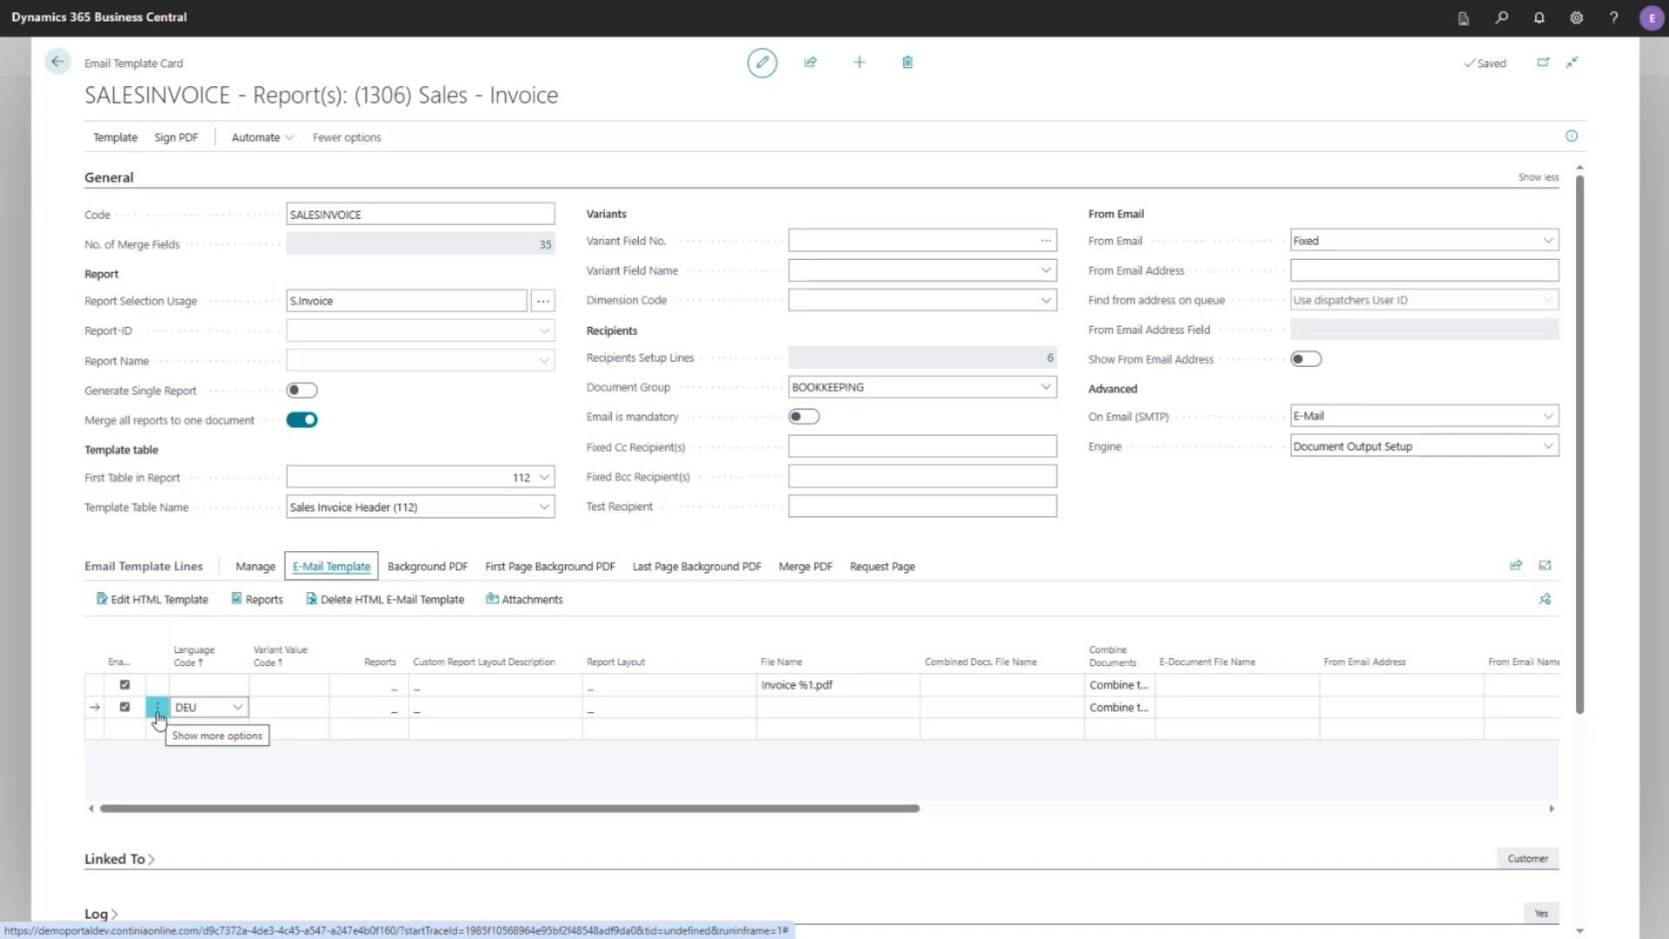
right_click(157, 718)
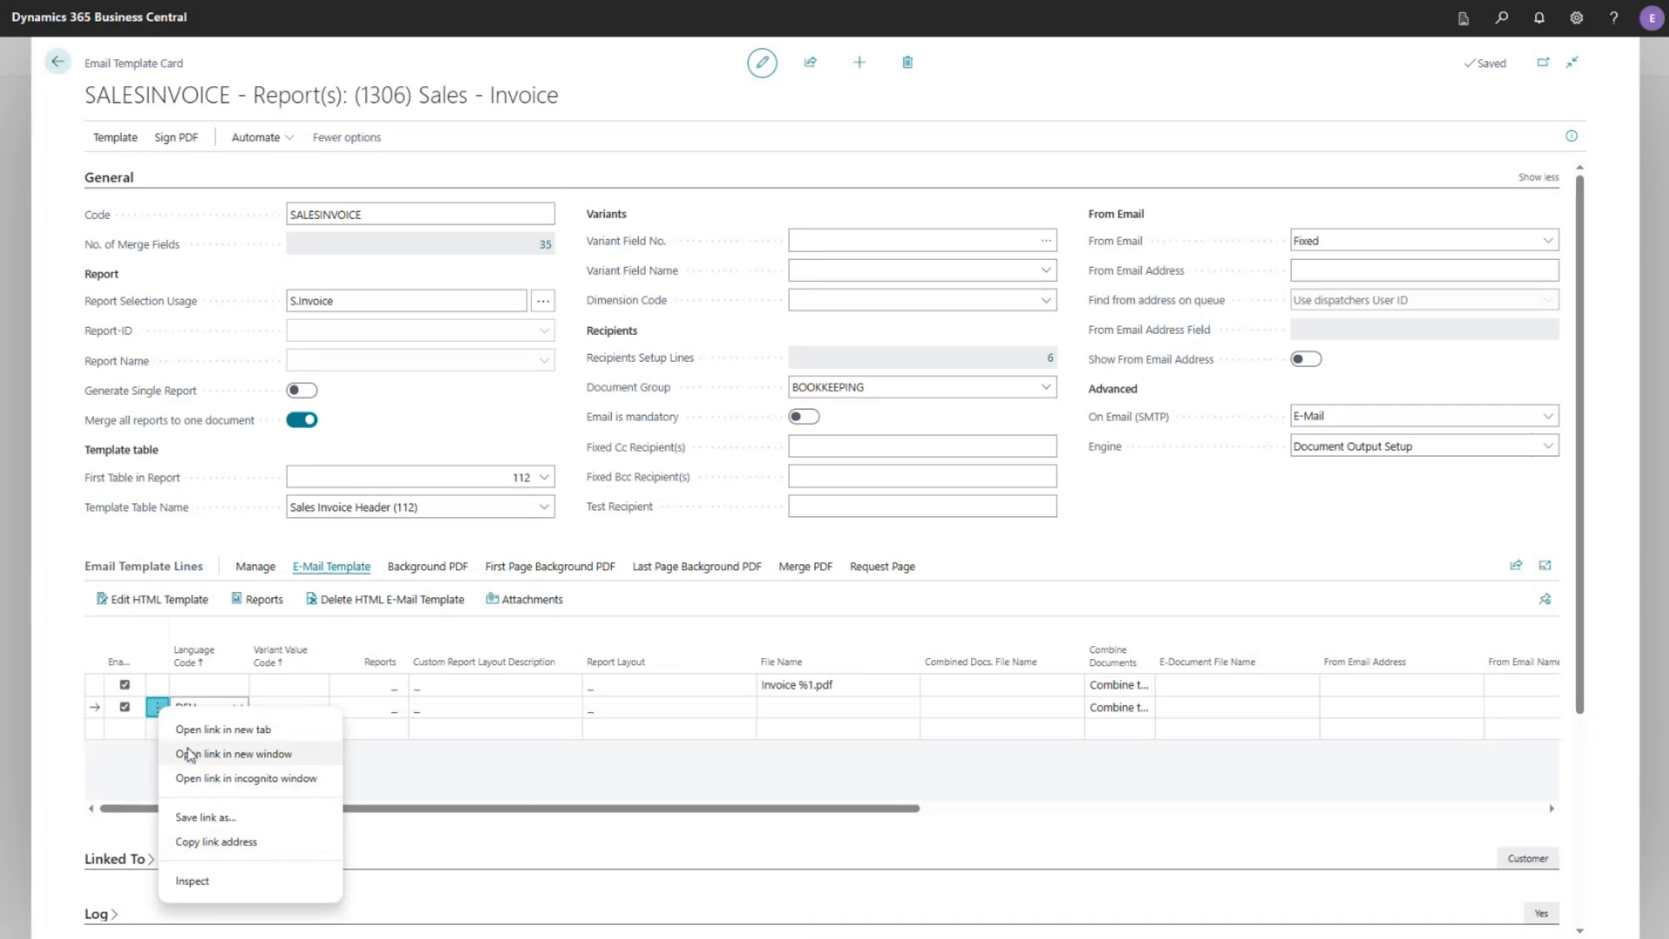
key(Escape)
click(158, 709)
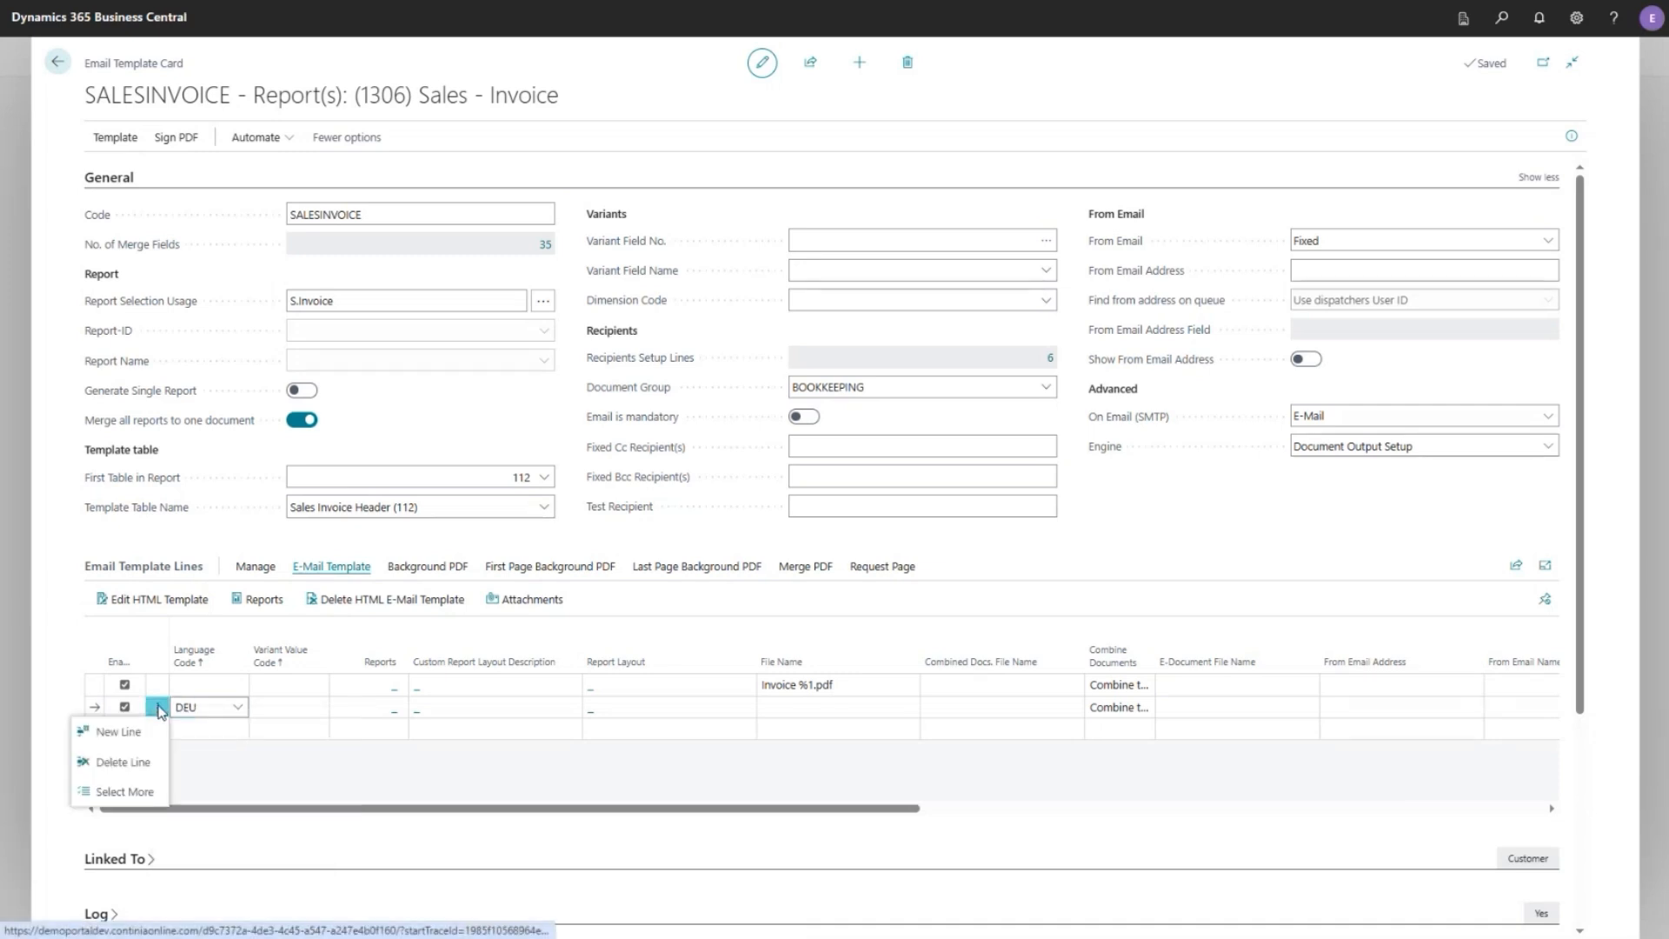
click(132, 763)
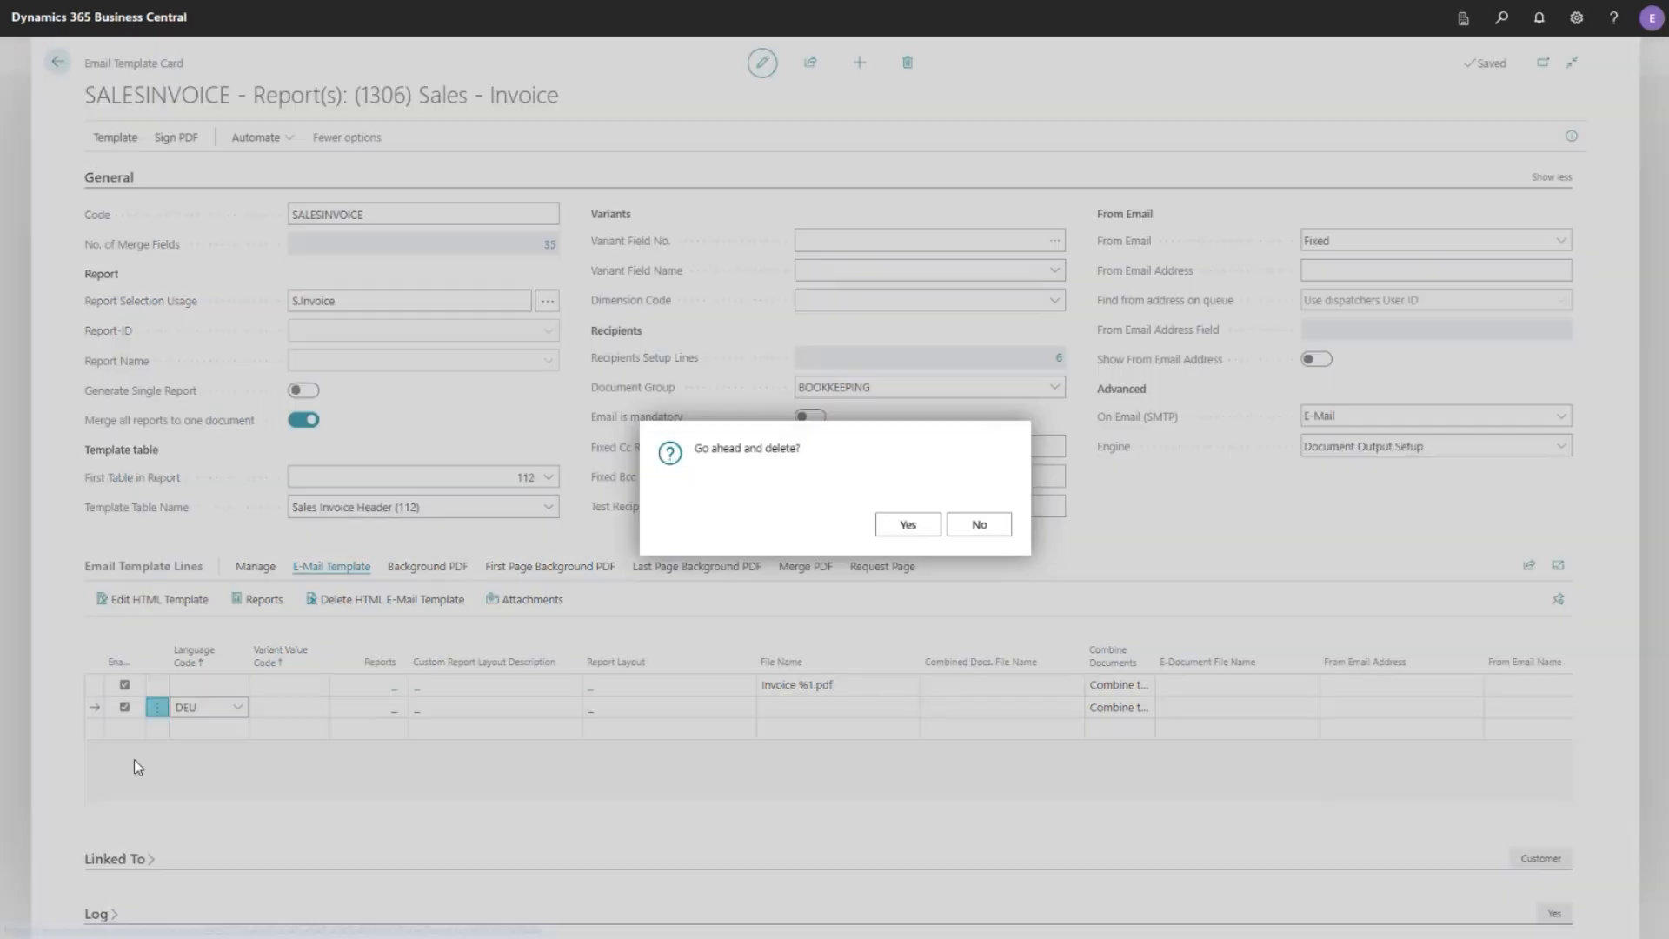
click(884, 528)
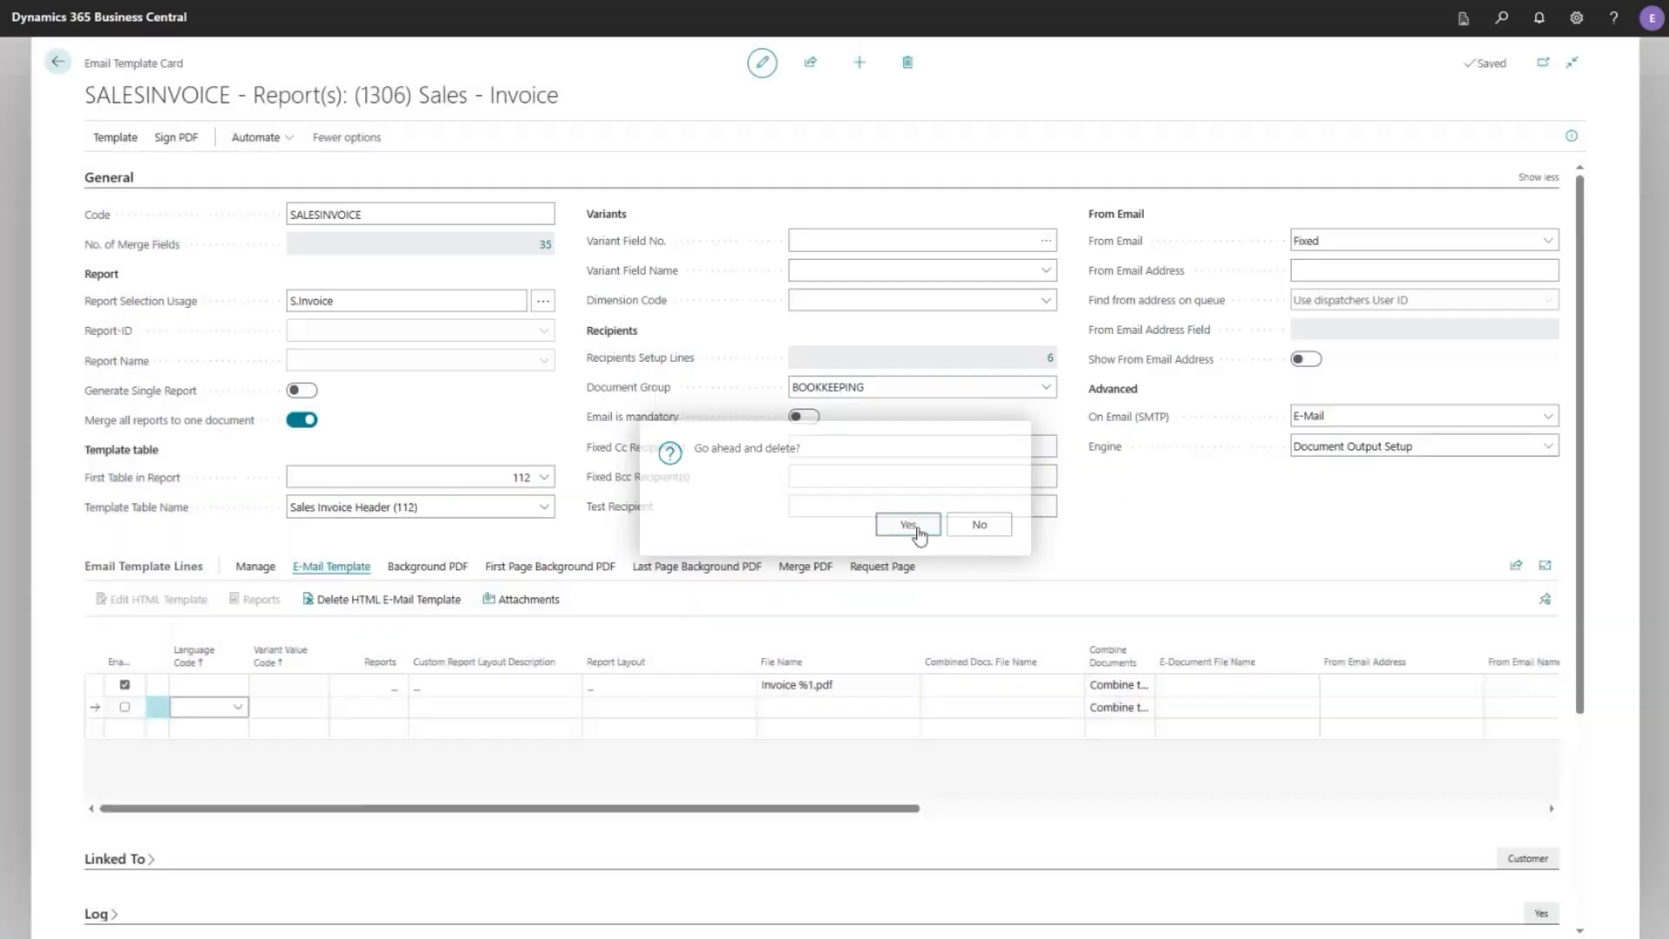
- From the email templates list, download the Continia Online templates for Germany (DE) only, excluding Great Britain
click(57, 64)
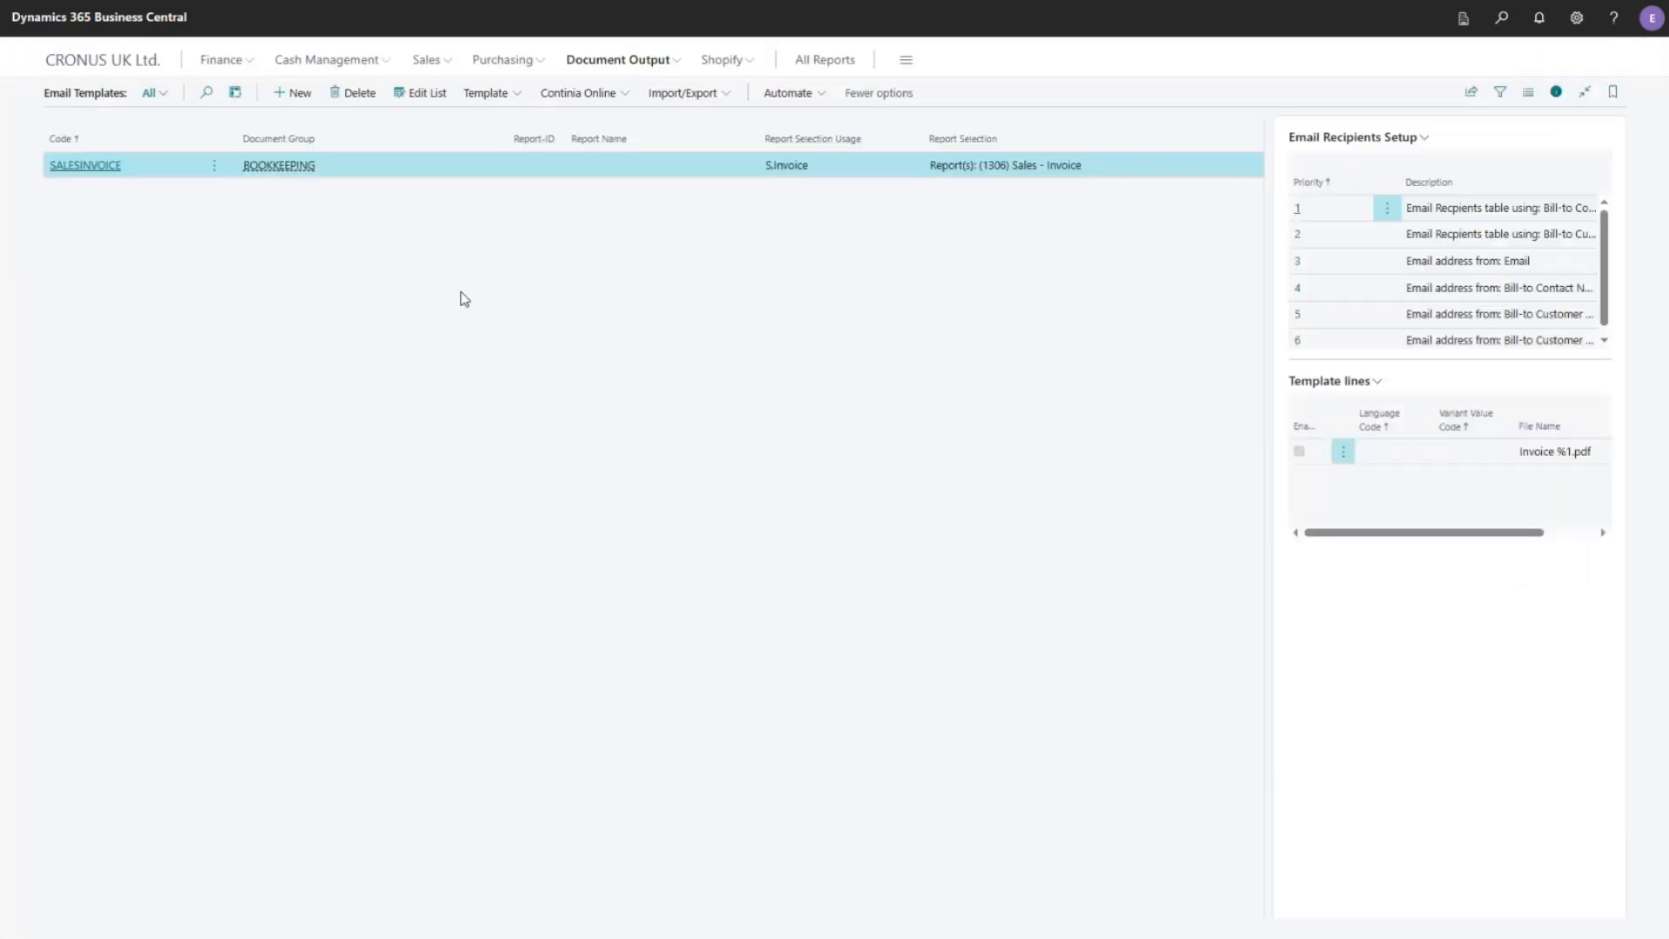
click(564, 91)
click(576, 122)
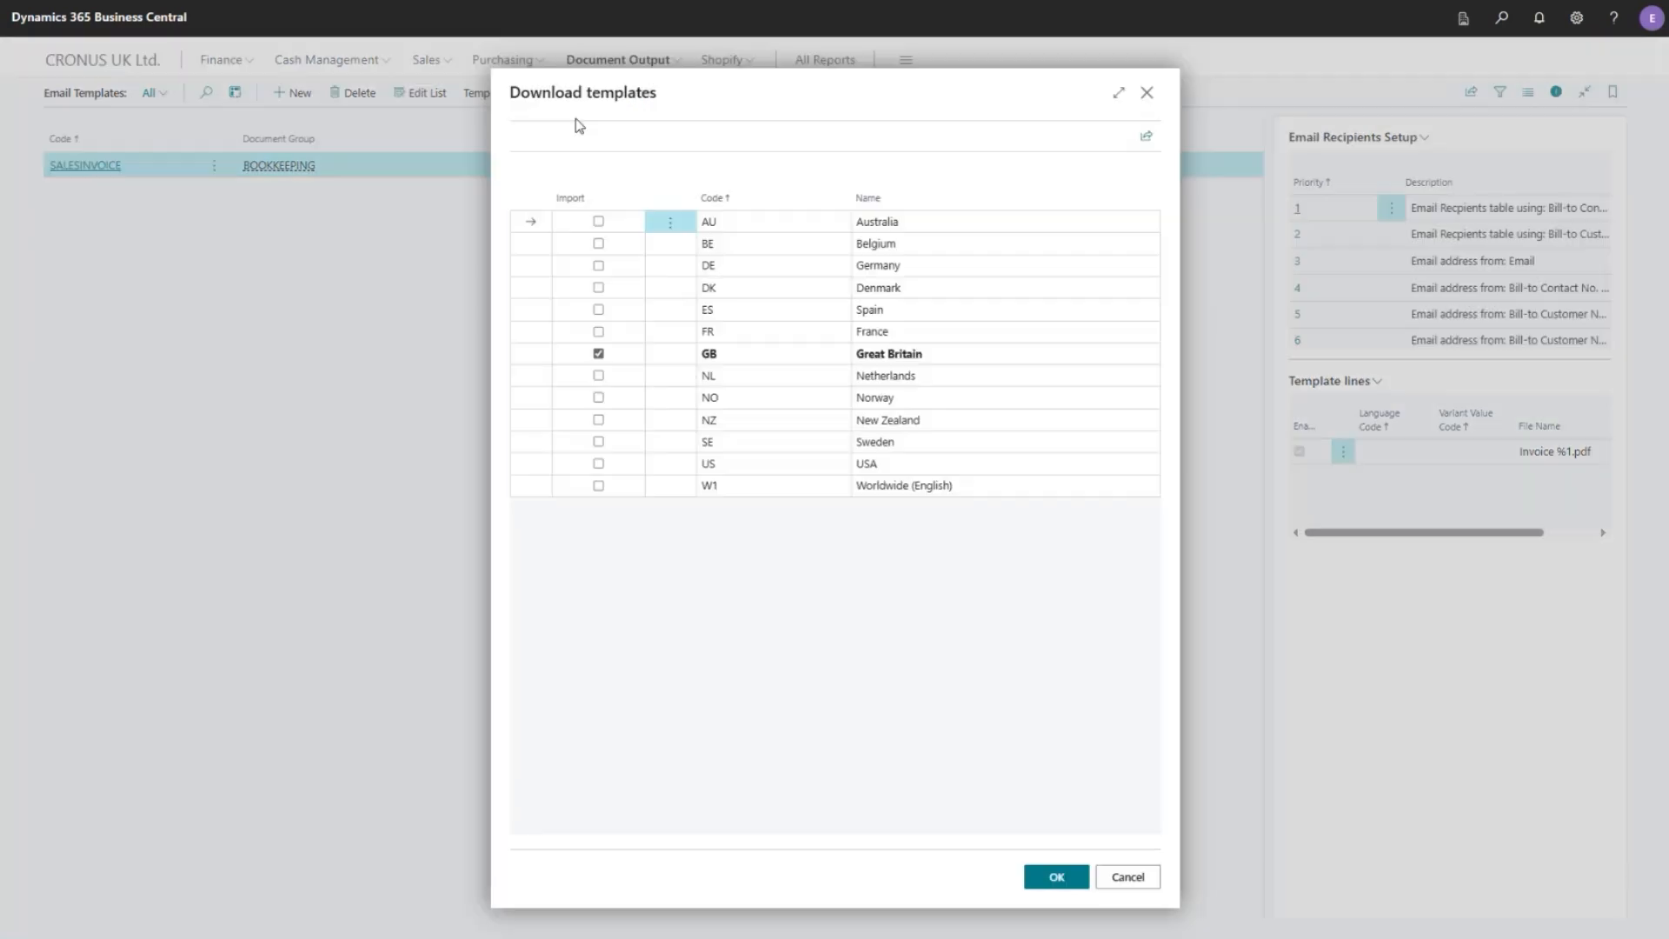
click(598, 353)
click(598, 265)
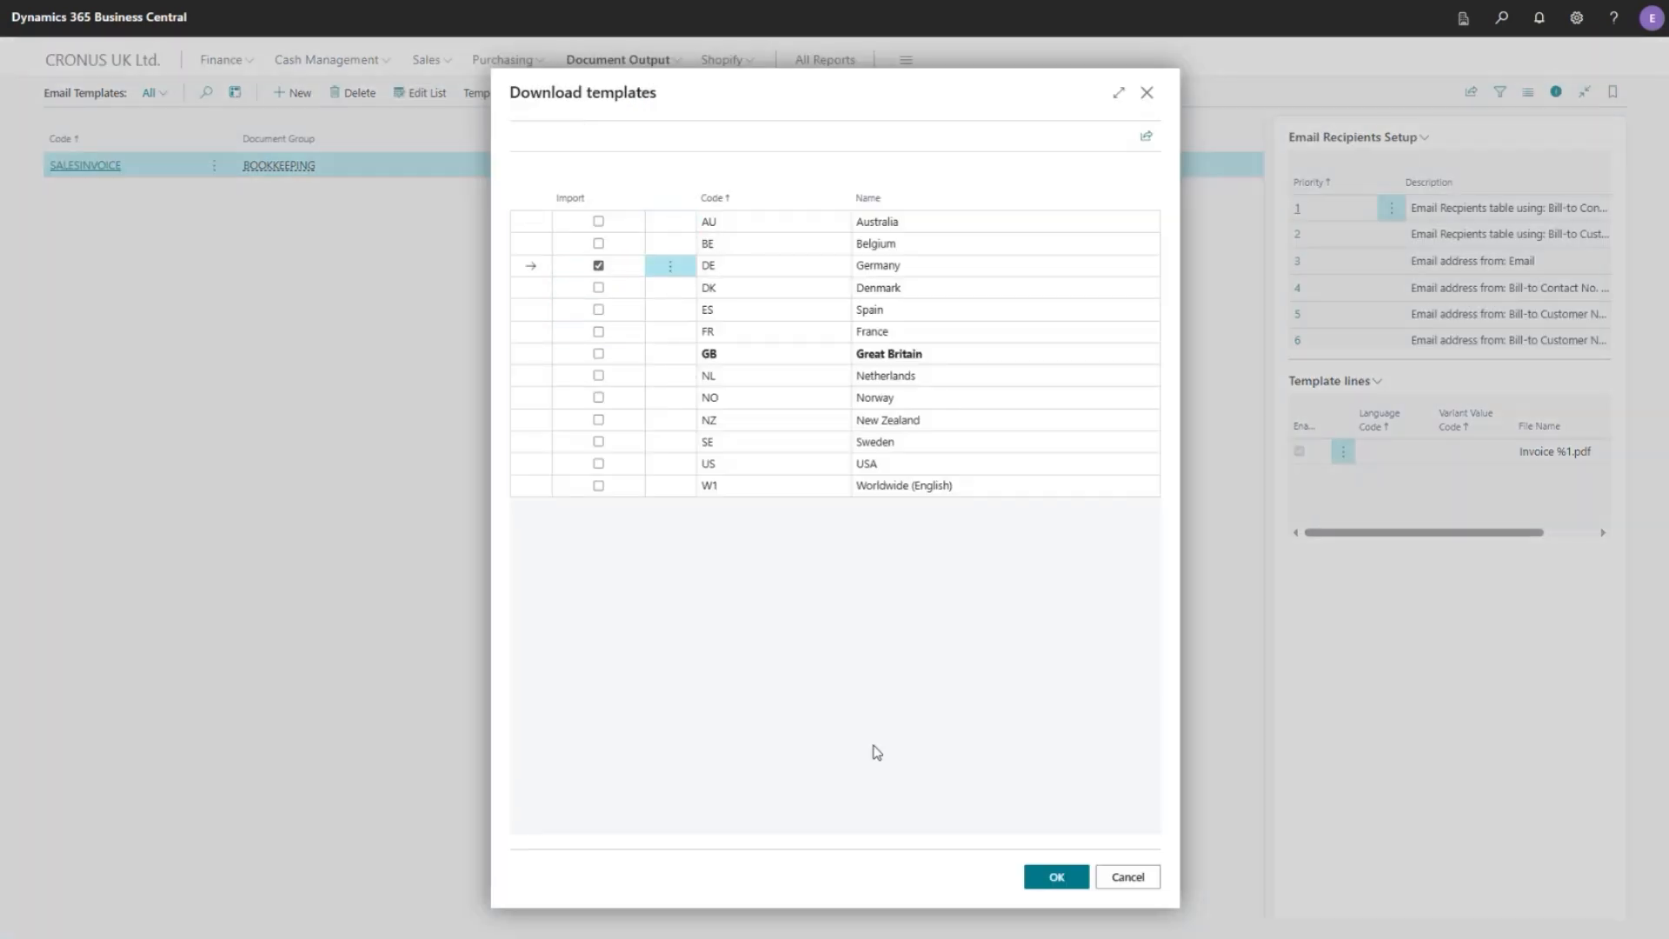
click(1055, 876)
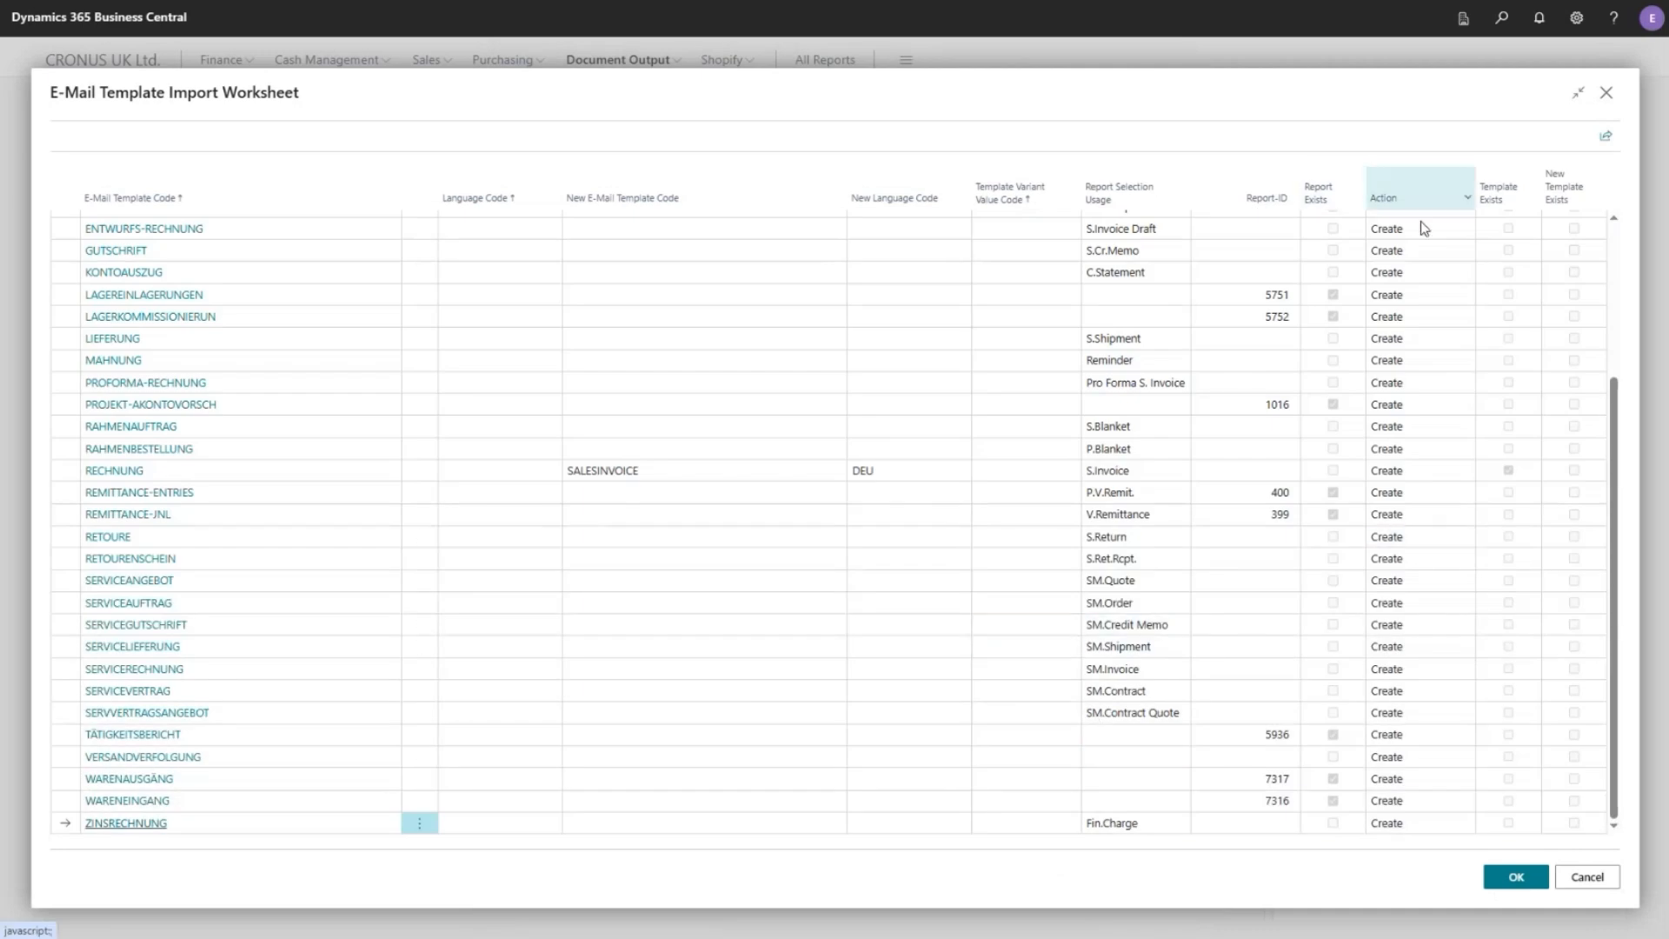
- Set the Action to Skip for every template in the import worksheet, from ANGEBOT through ZINSRECHNUNG
drag(1614, 421, 1616, 235)
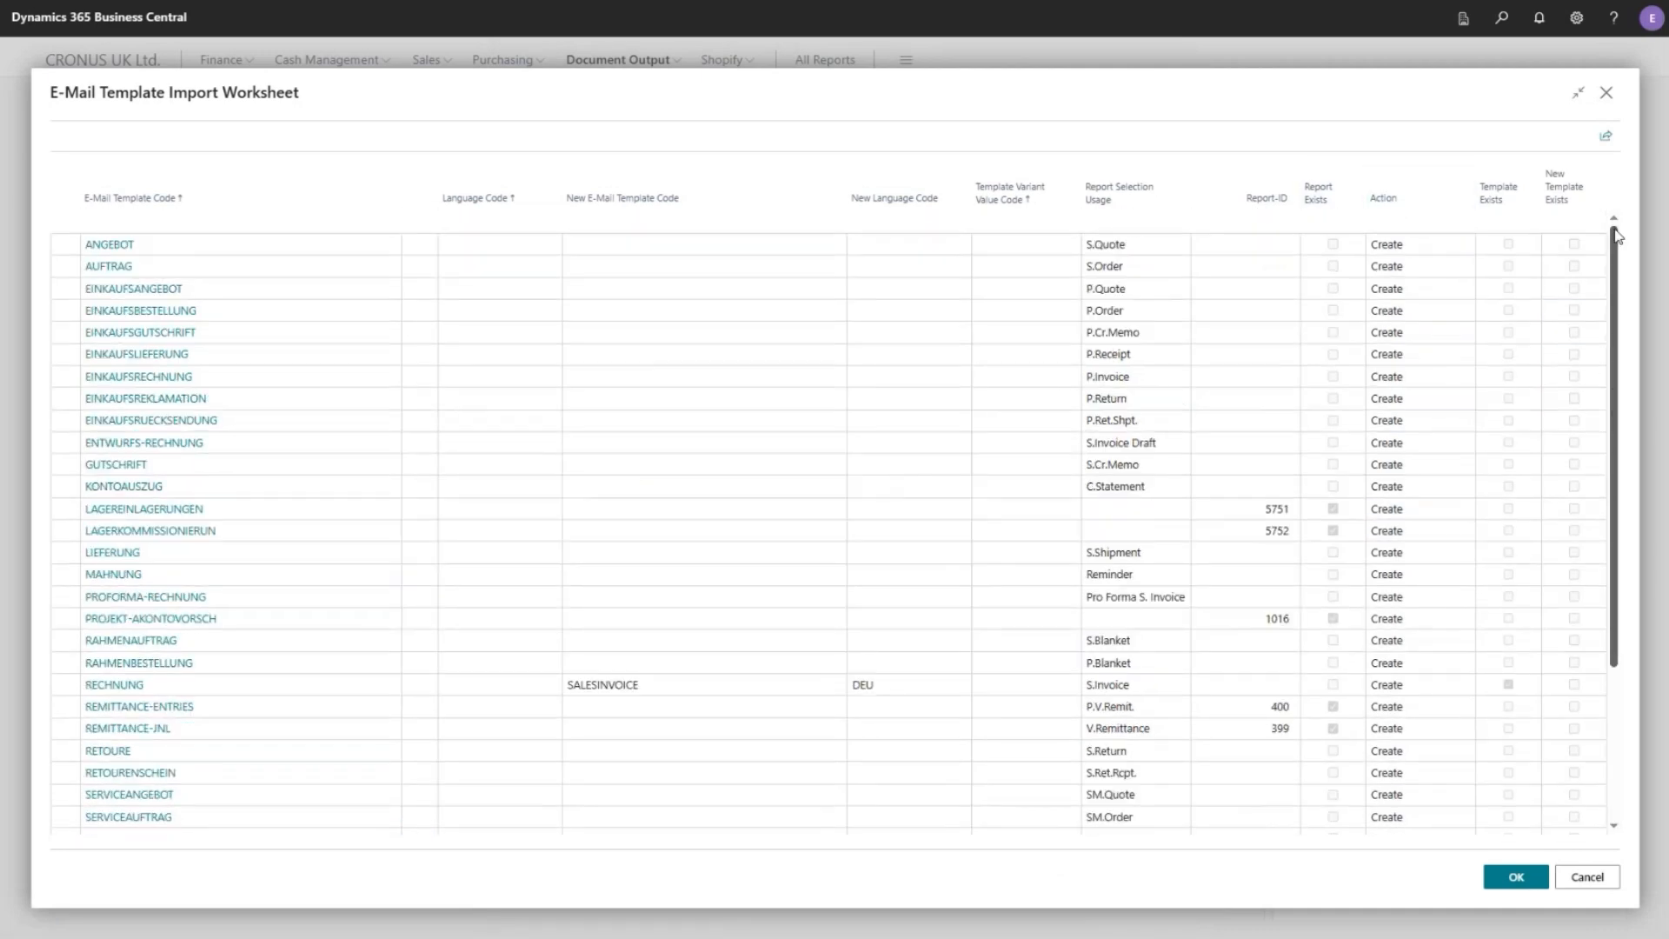
click(1432, 241)
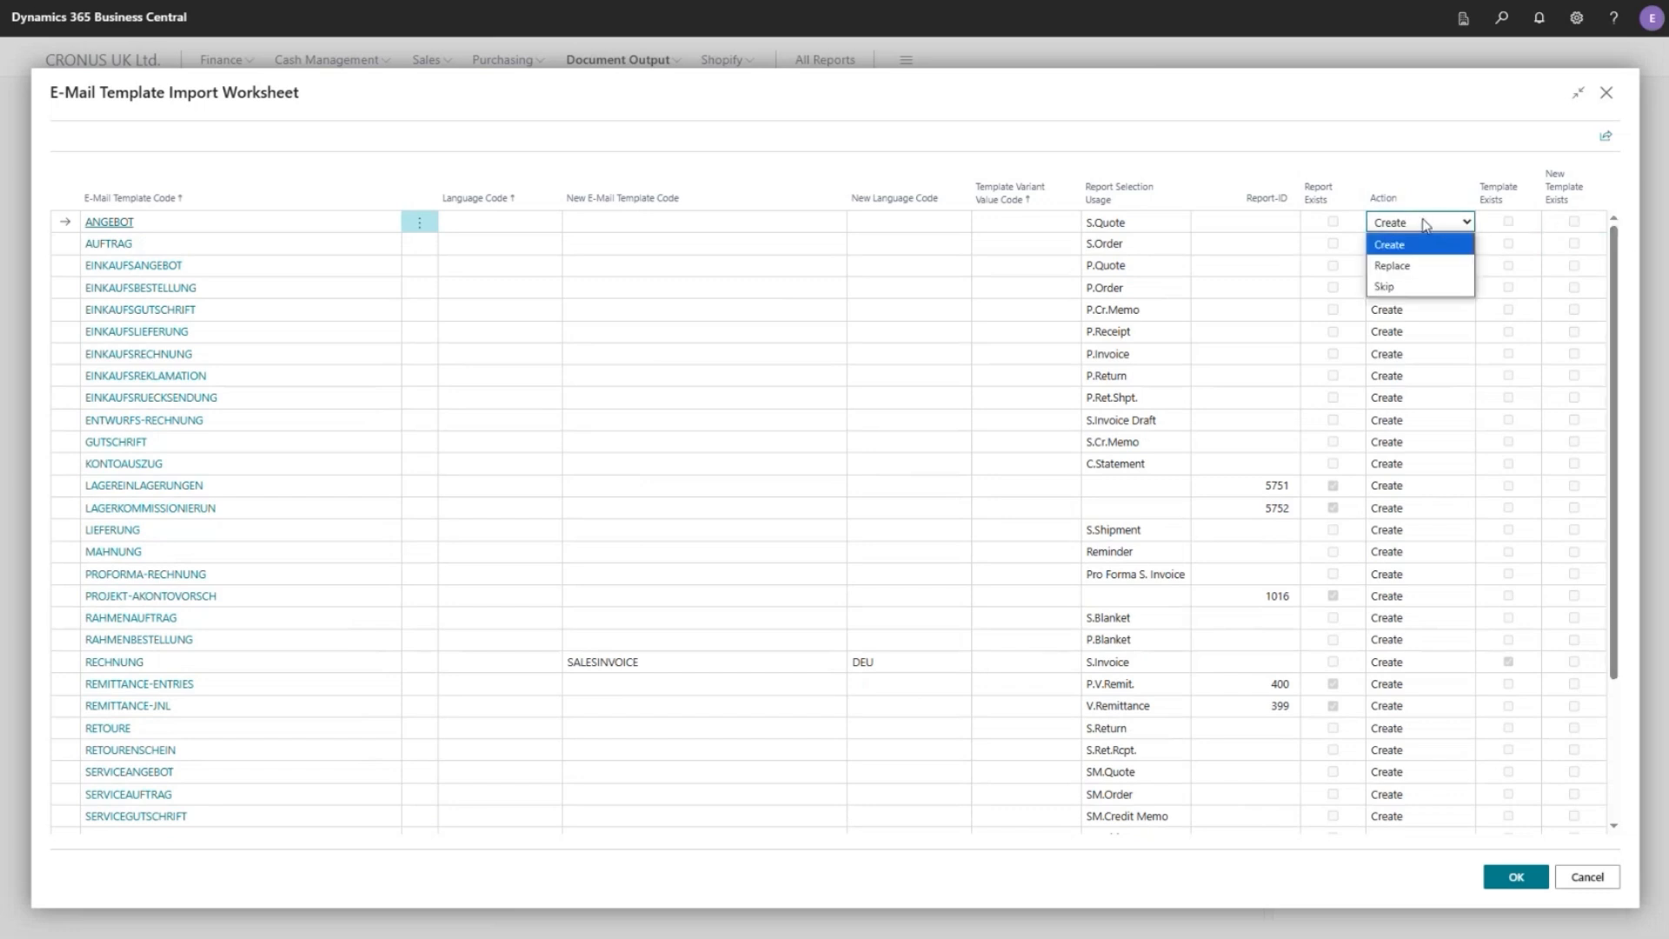
key(Down)
key(Down)
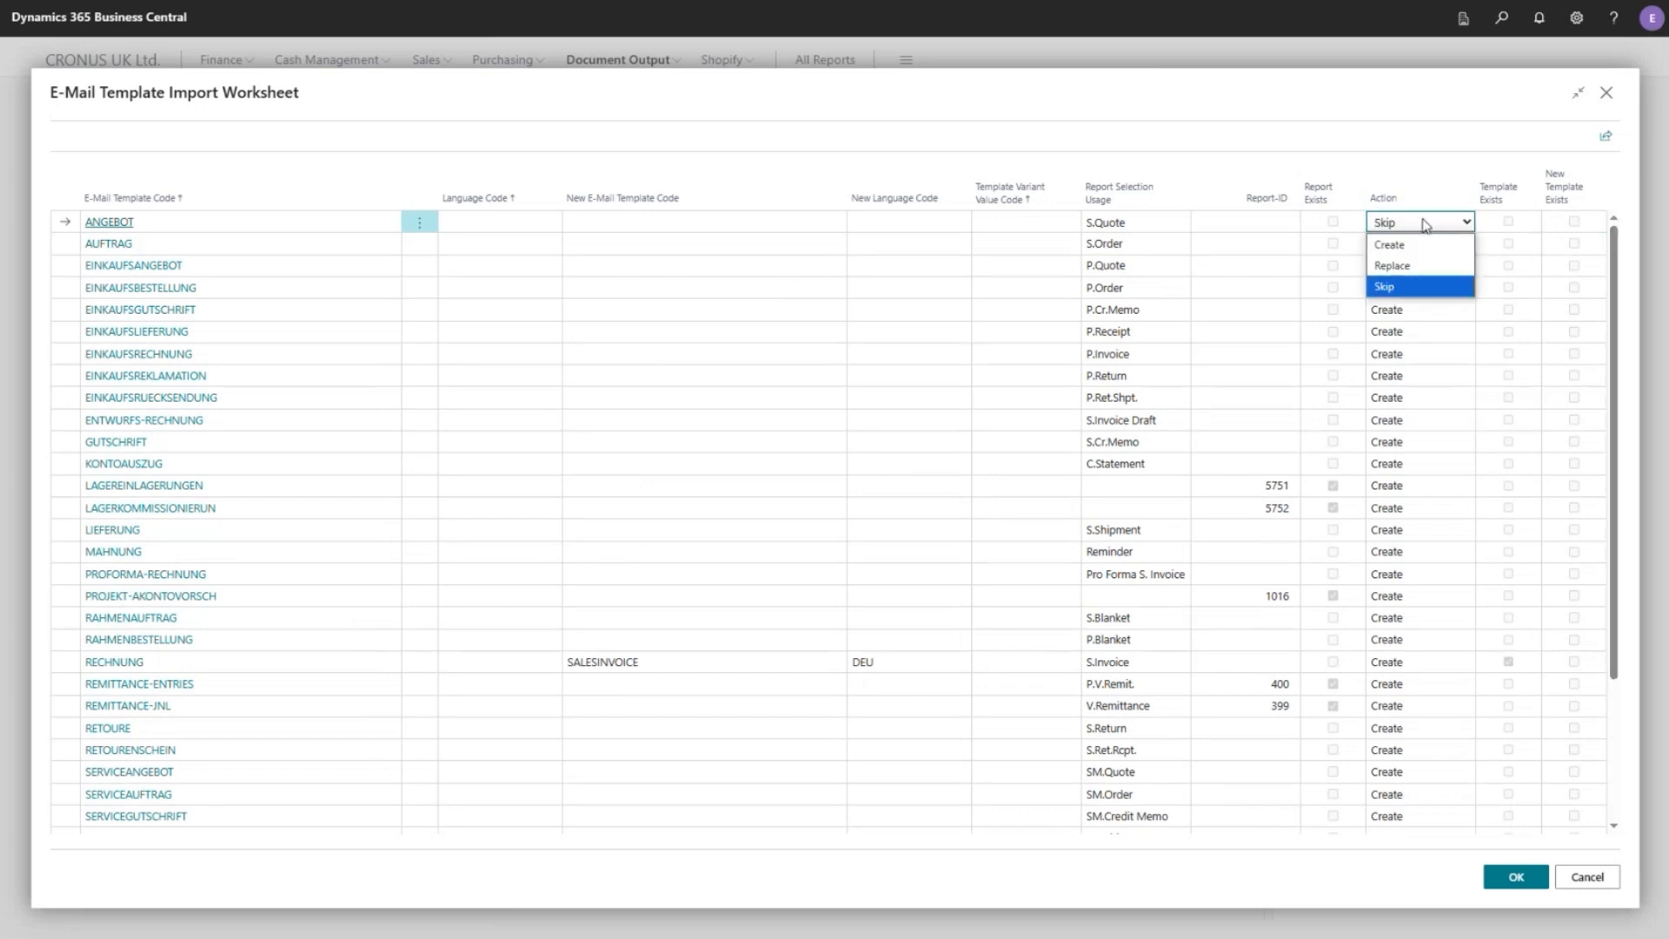
click(1440, 287)
click(1428, 246)
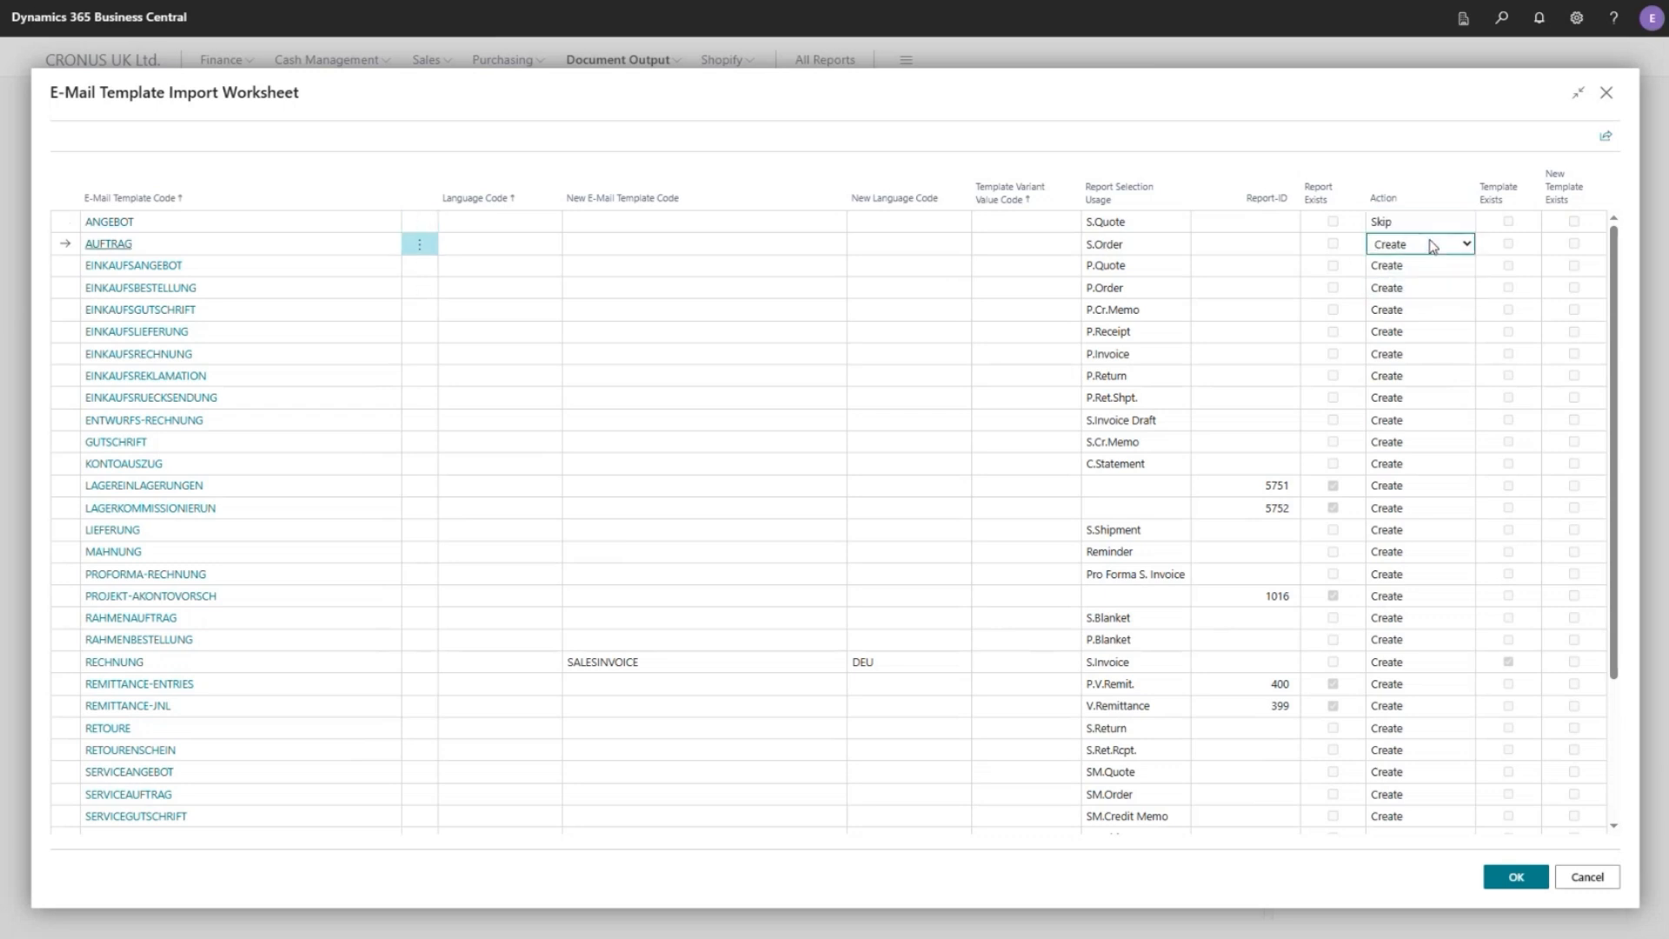
key(s)
key(Down)
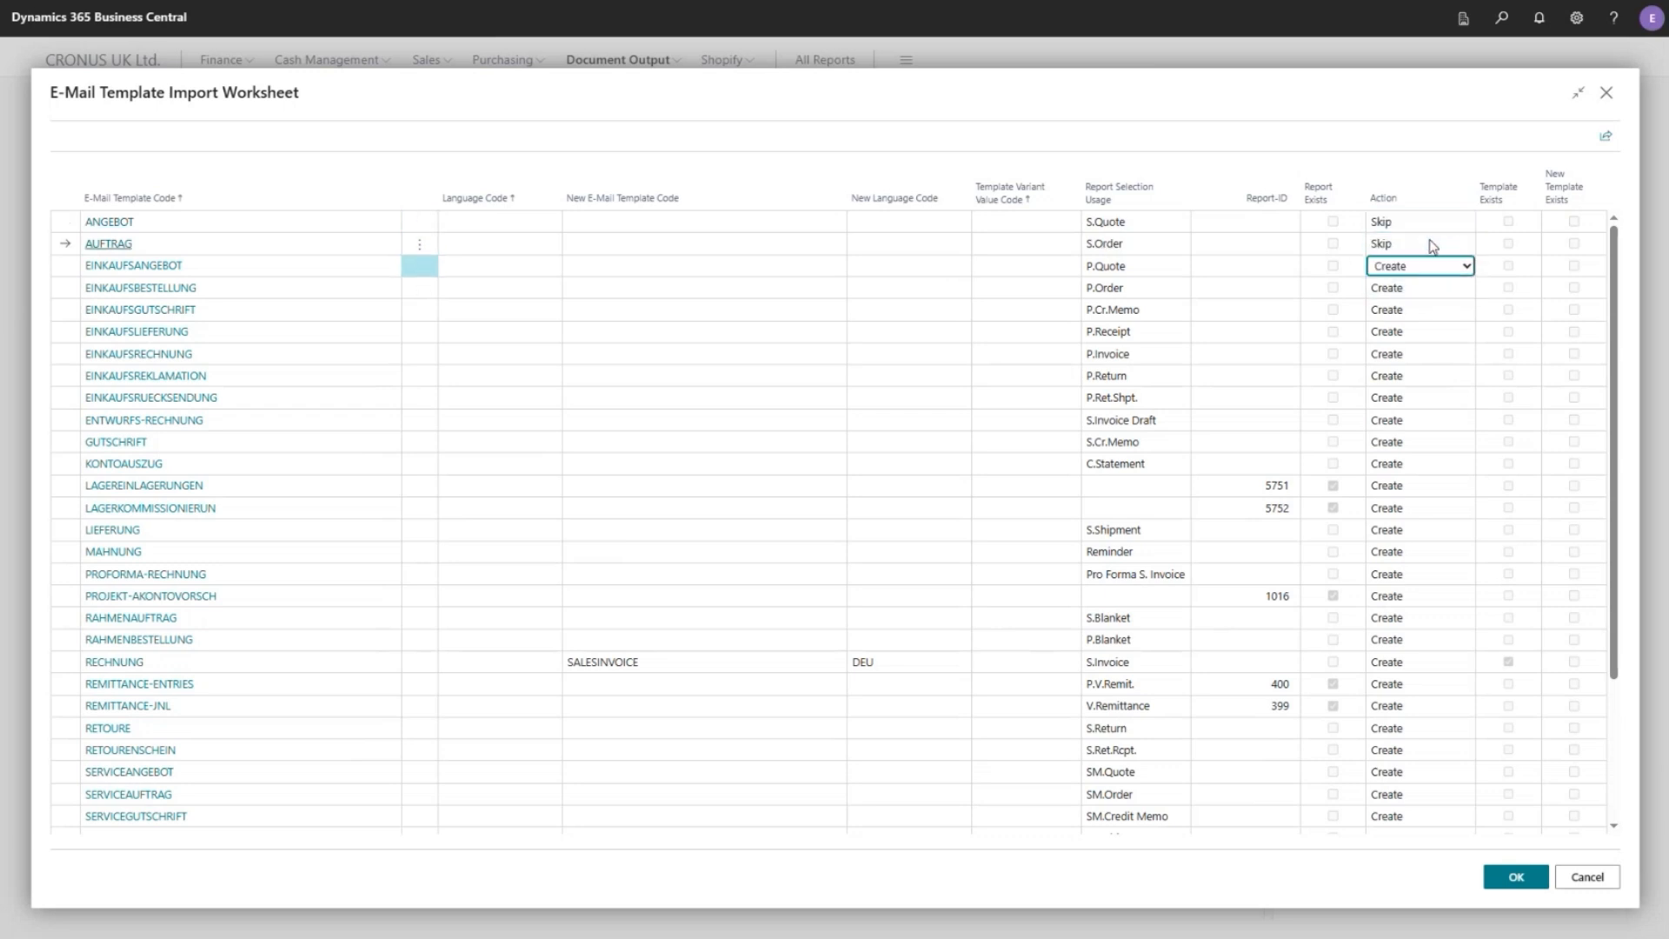
key(s)
key(Down)
key(s)
key(Down)
key(s)
key(Down)
key(s)
key(Down)
key(s)
key(Down)
key(s)
key(Down)
key(s)
key(Down)
key(s)
key(Down)
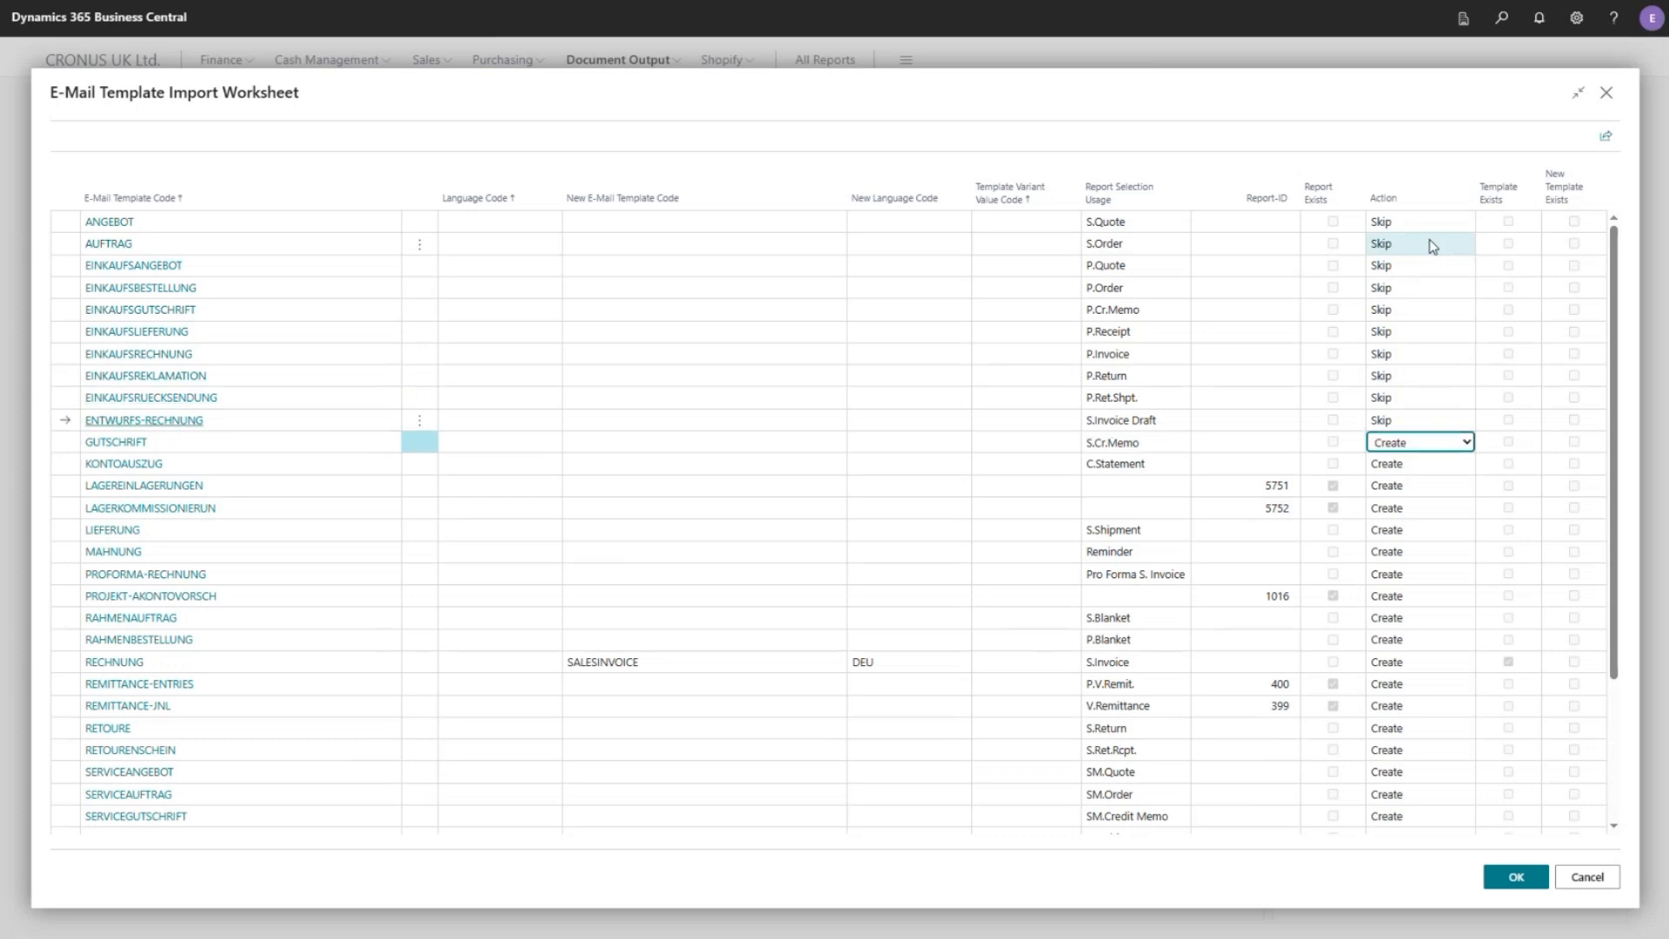
key(s)
key(Down)
key(s)
key(Down)
key(s)
key(Down)
key(s)
key(Down)
key(s)
key(Down)
key(s)
key(Down)
key(s)
key(Down)
key(s)
key(Down)
key(s)
key(Down)
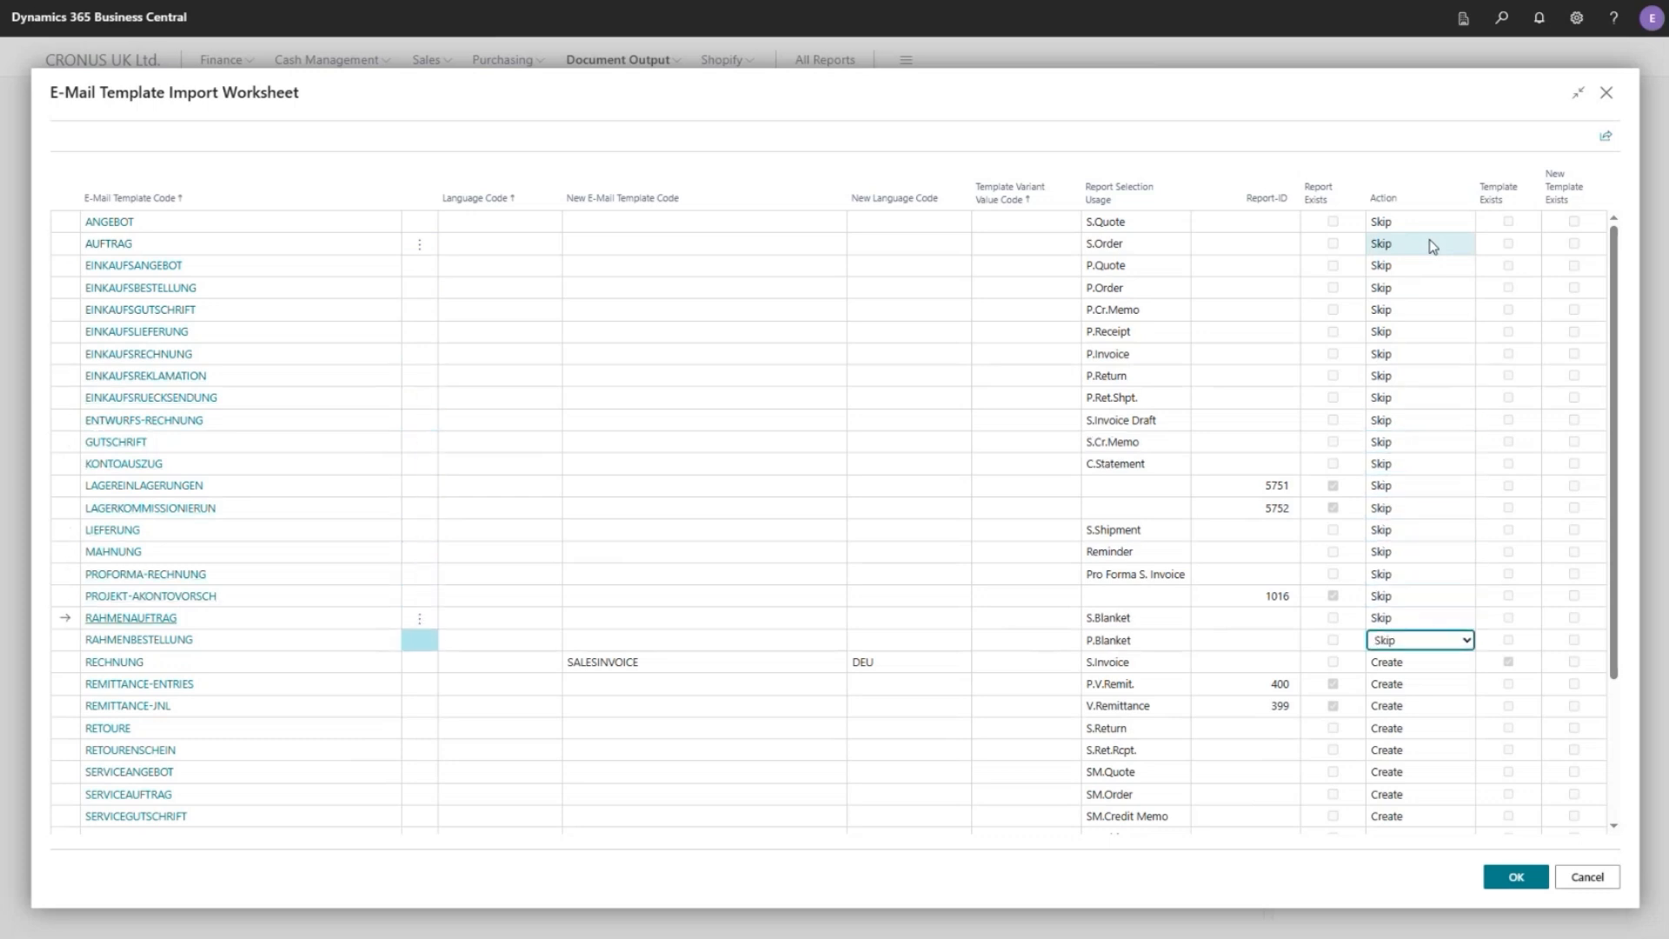
key(s)
key(Down)
key(s)
key(Down)
key(s)
key(Down)
key(s)
key(Down)
key(s)
key(Down)
key(s)
key(Down)
key(s)
key(Down)
key(s)
key(Down)
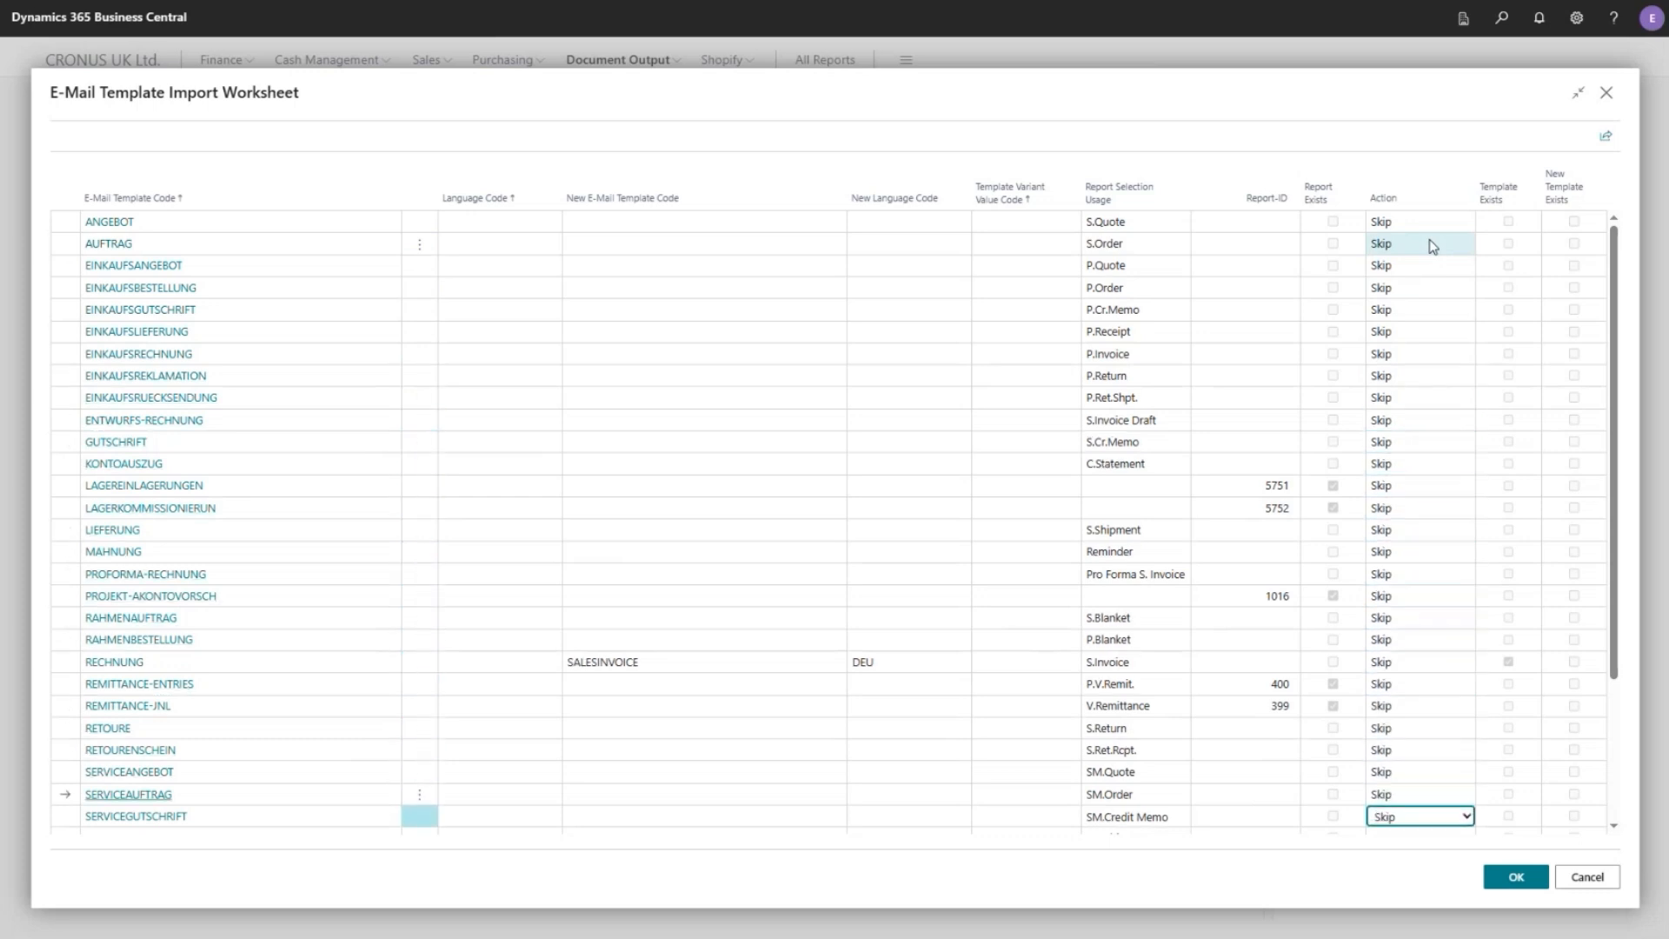
key(s)
key(Down)
key(s)
key(Down)
key(s)
key(Down)
key(s)
key(Down)
key(s)
key(Down)
key(s)
key(Down)
key(s)
key(Down)
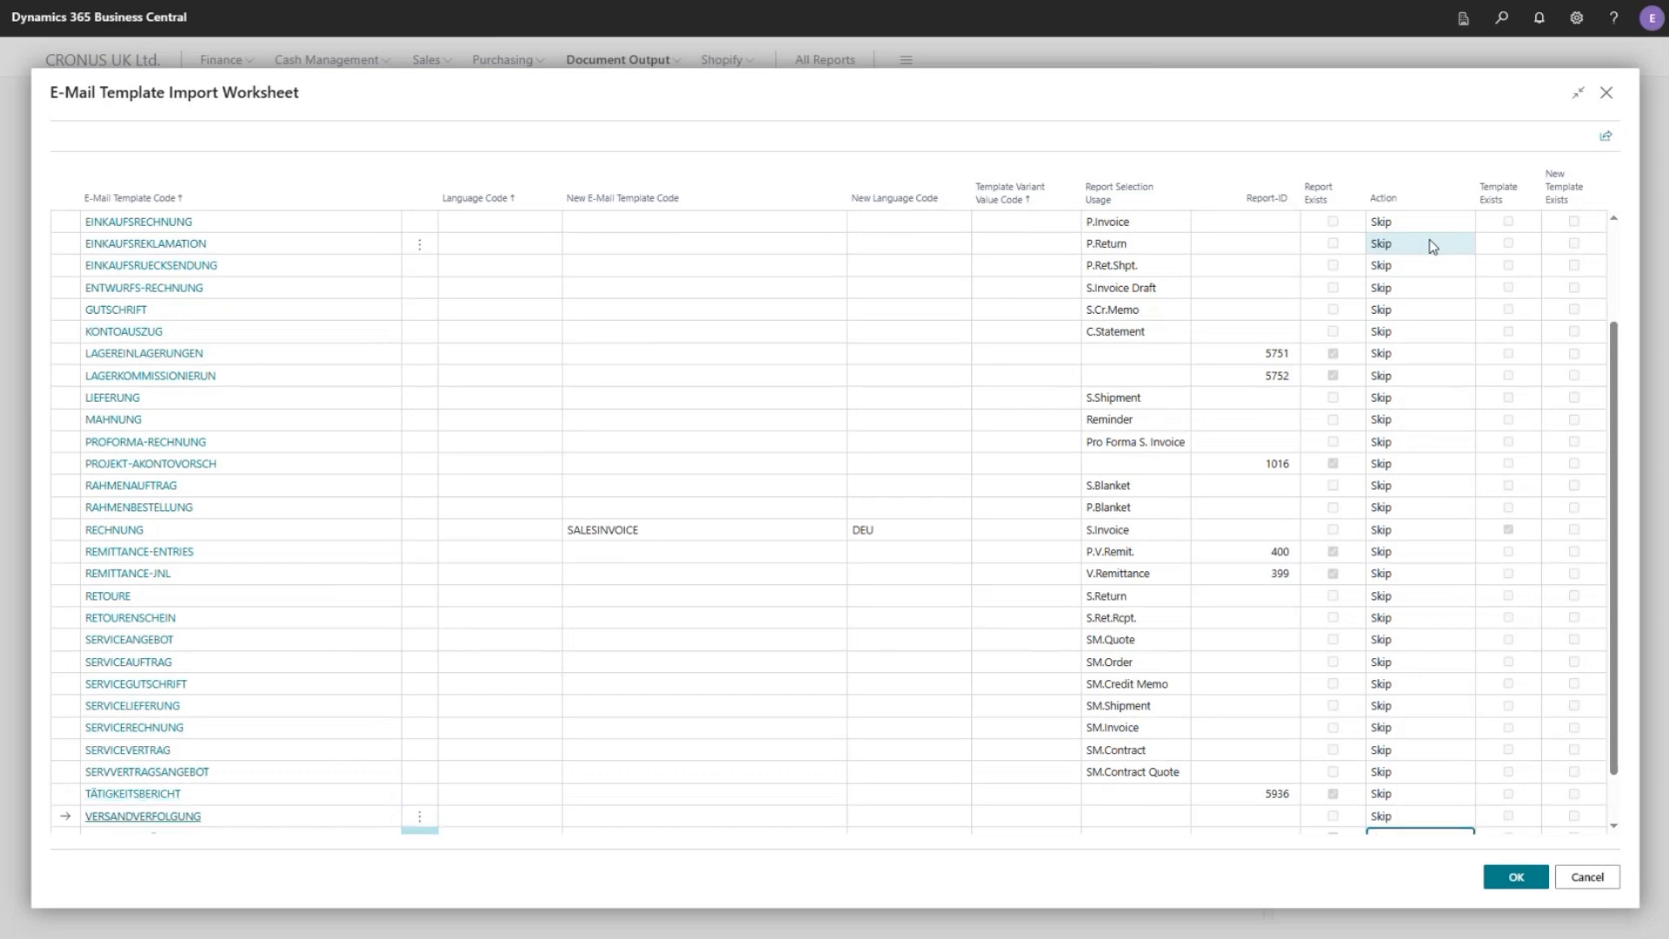
key(s)
key(Down)
key(s)
key(Down)
key(s)
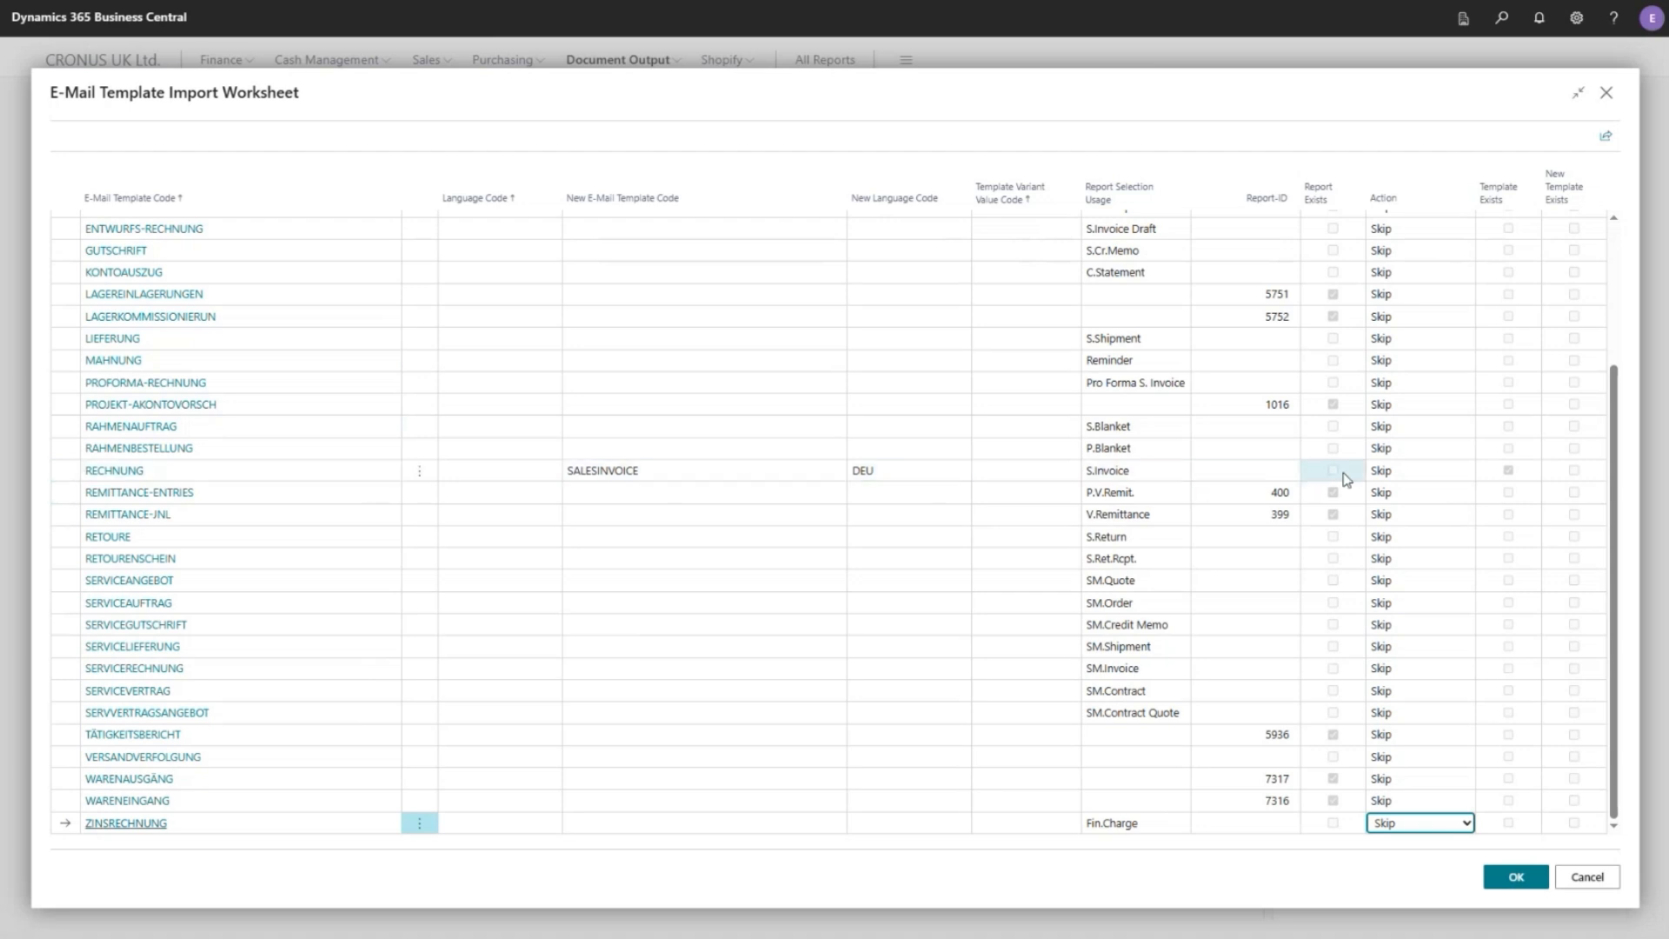
- Set the RECHNUNG row's Action to Create and run the template import, acknowledging the summary
click(1387, 471)
click(1465, 470)
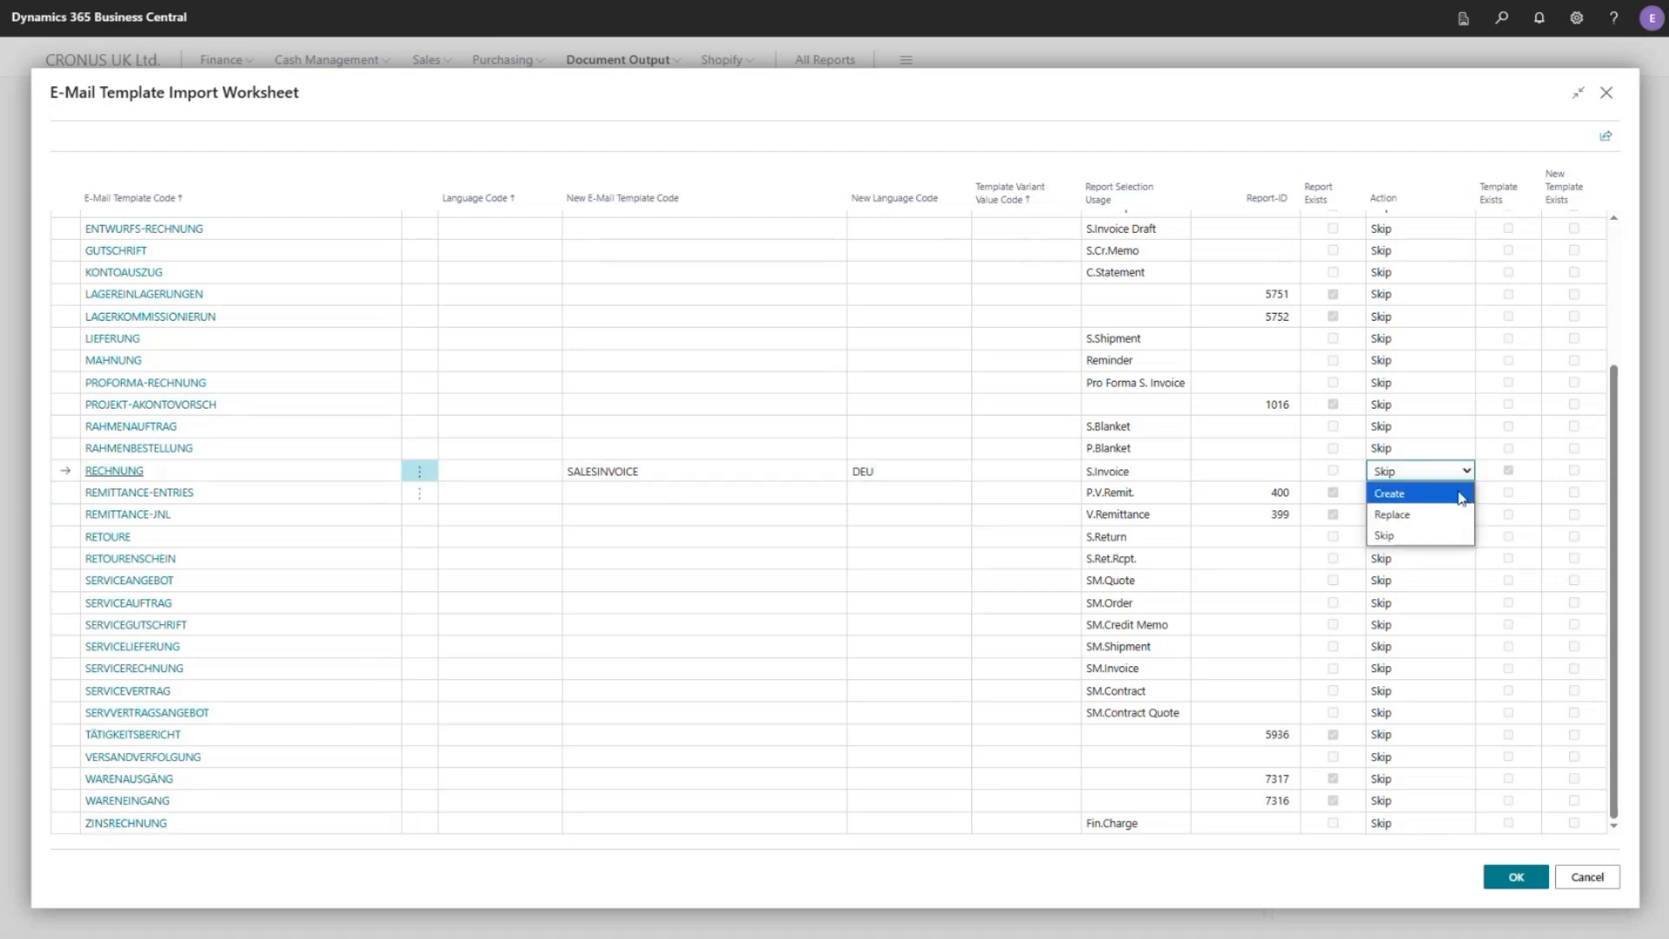
click(1460, 496)
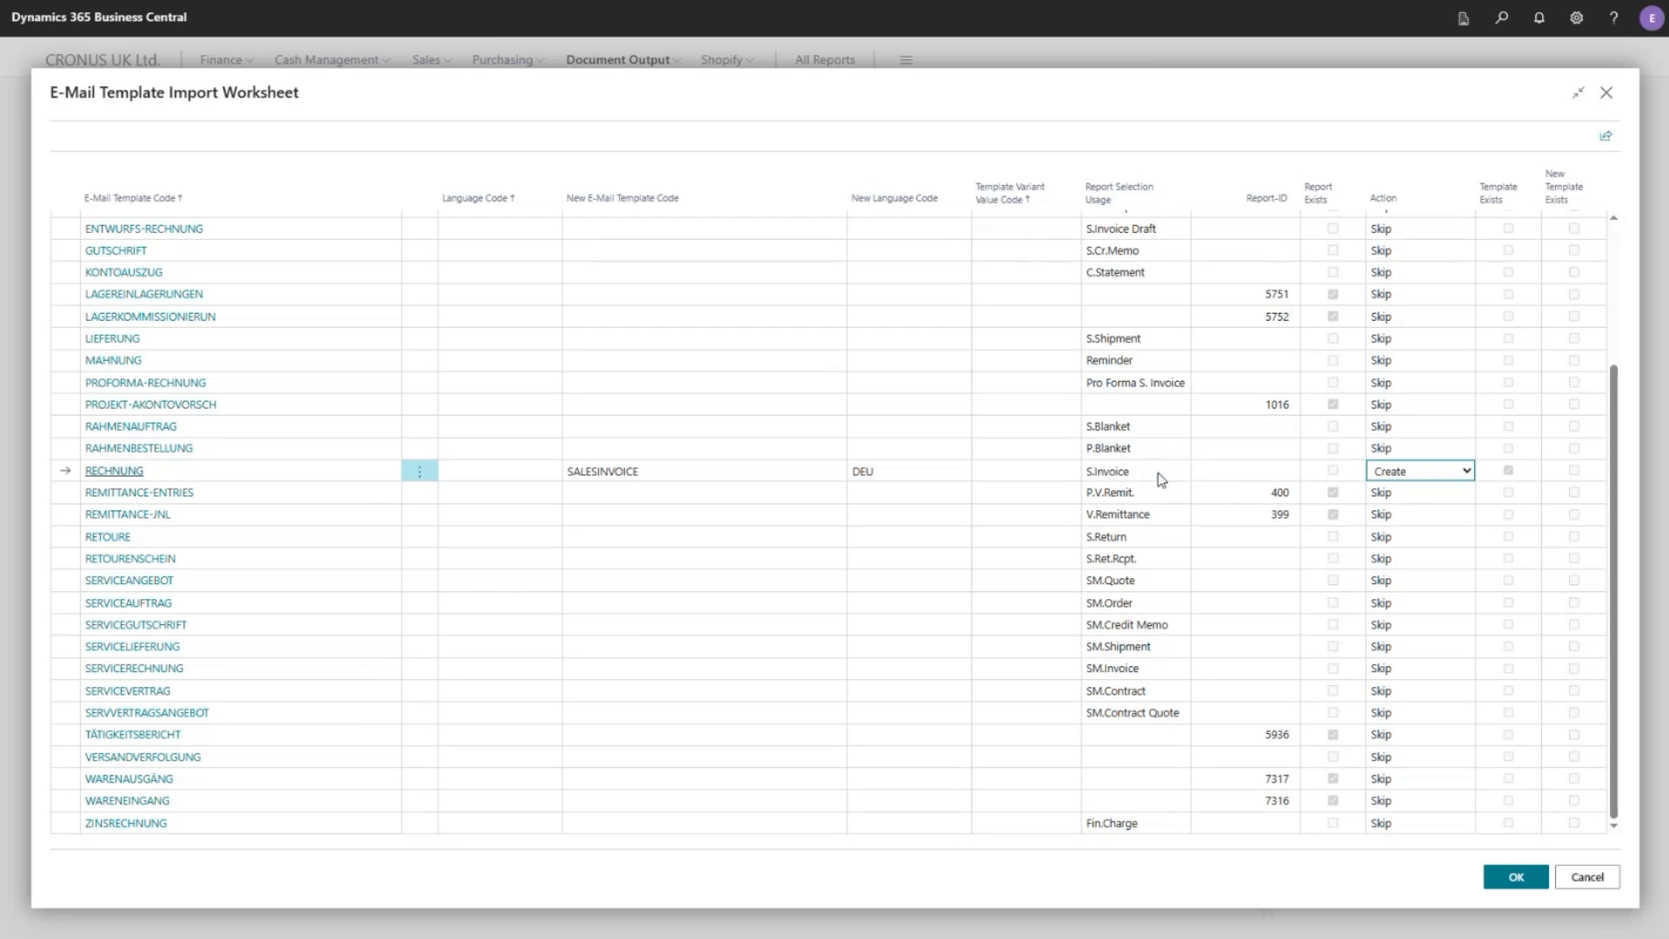
click(1517, 878)
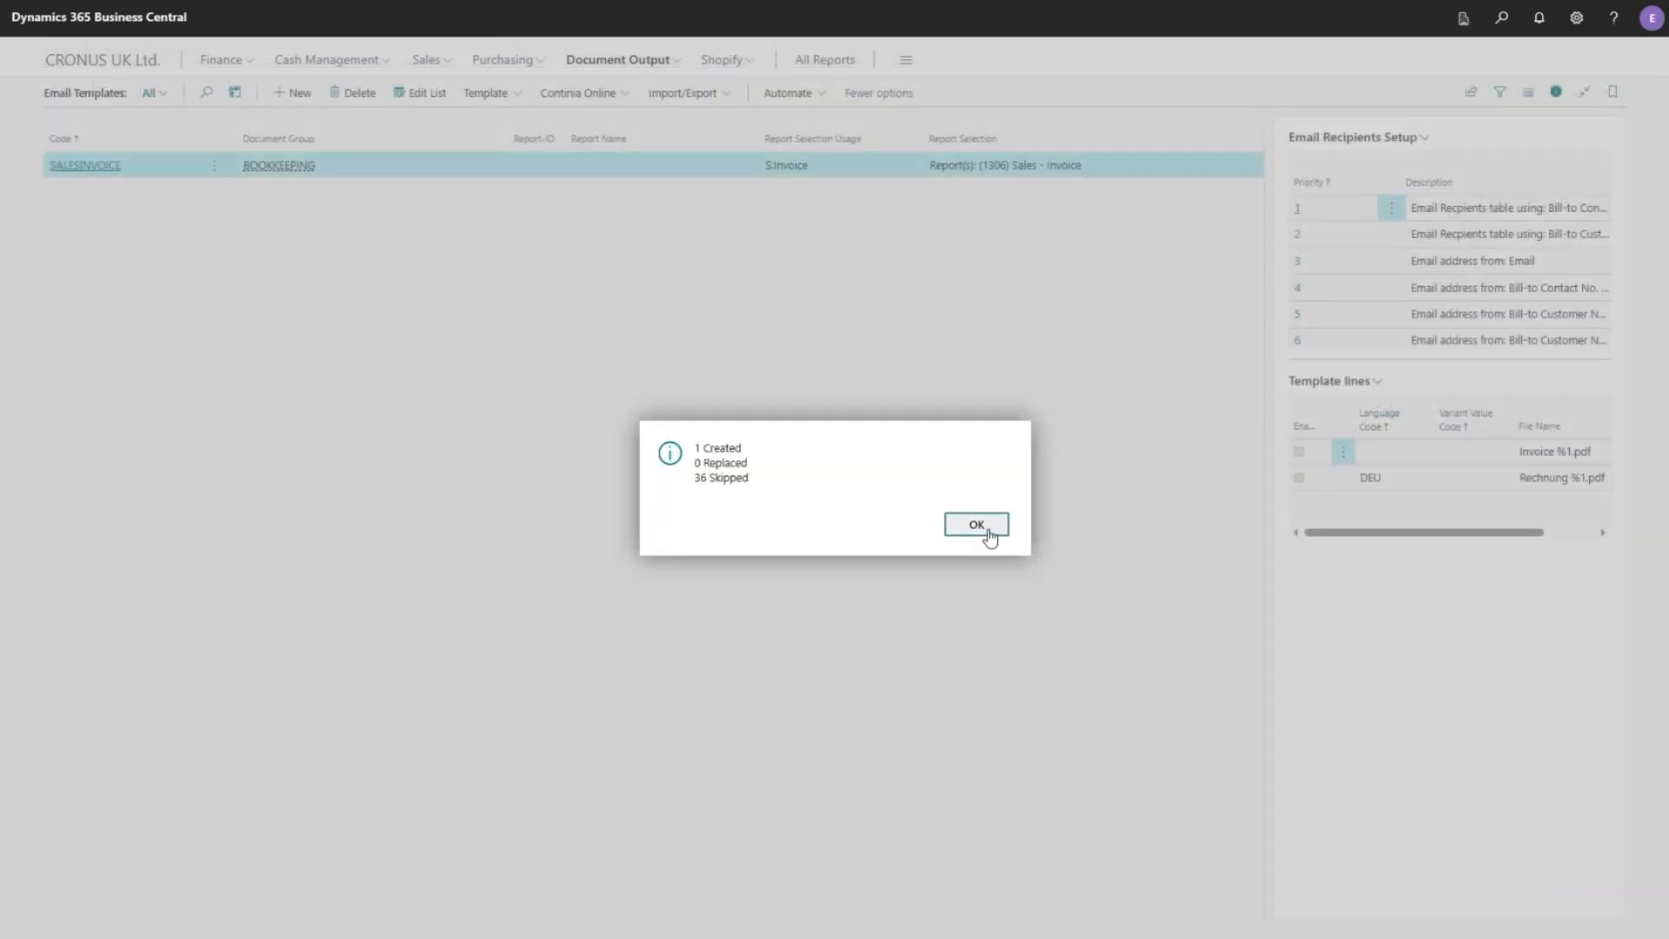
click(977, 525)
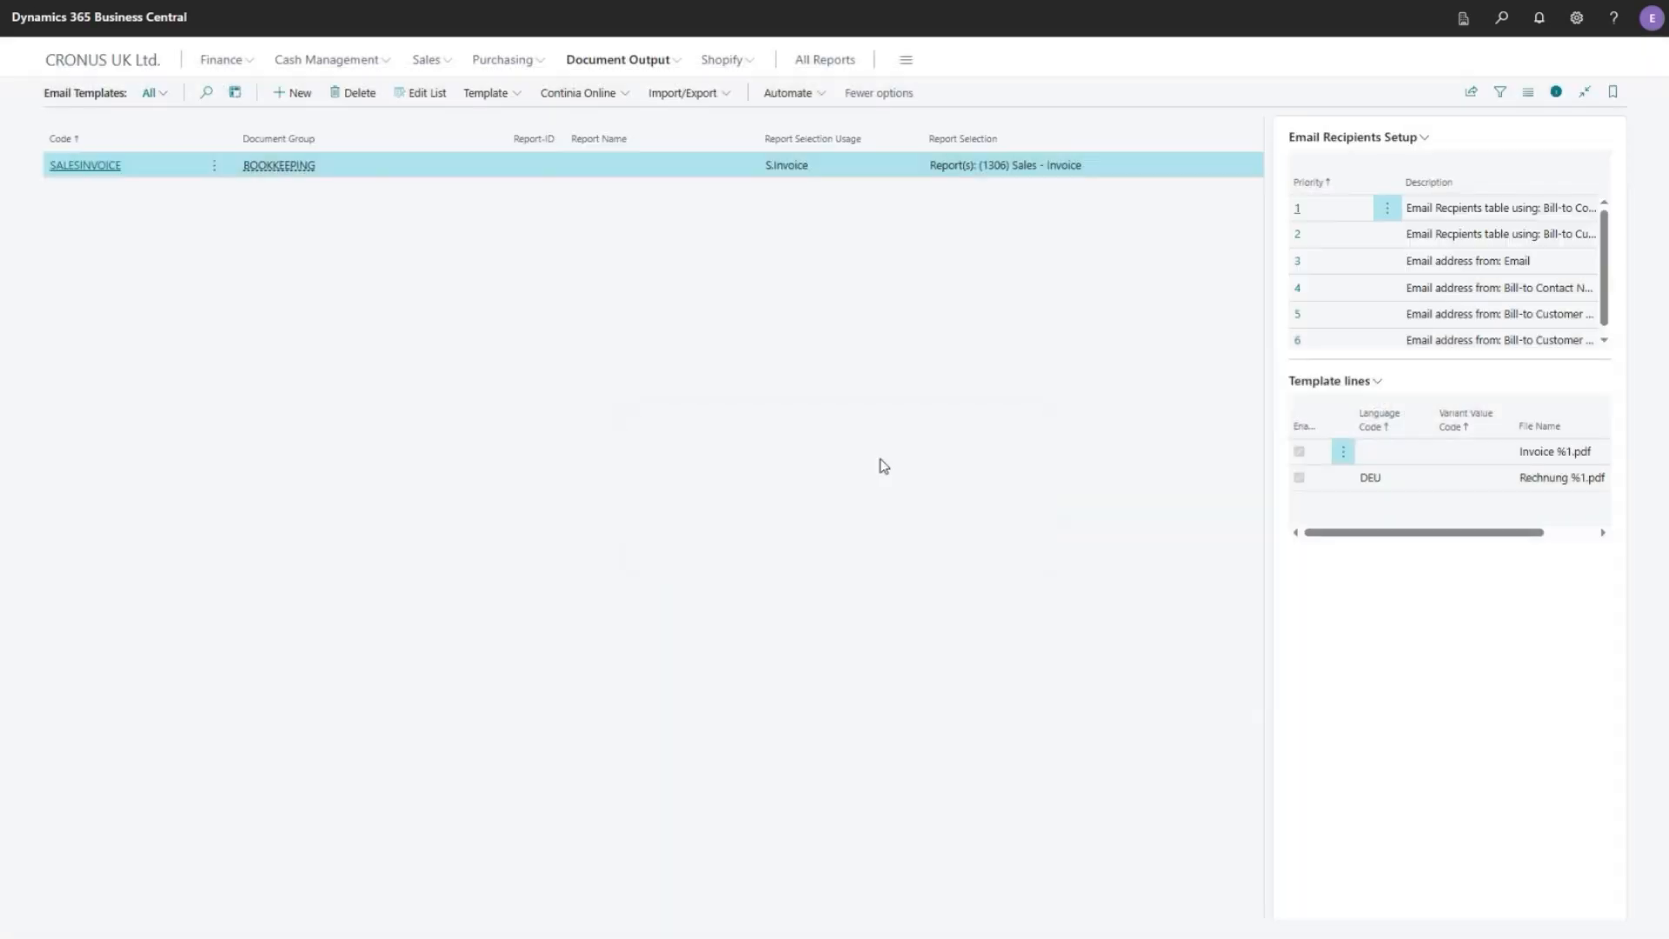
- Open the SALESINVOICE template card and set its variant Dimension Code to CUSTOMERGROUP
click(74, 169)
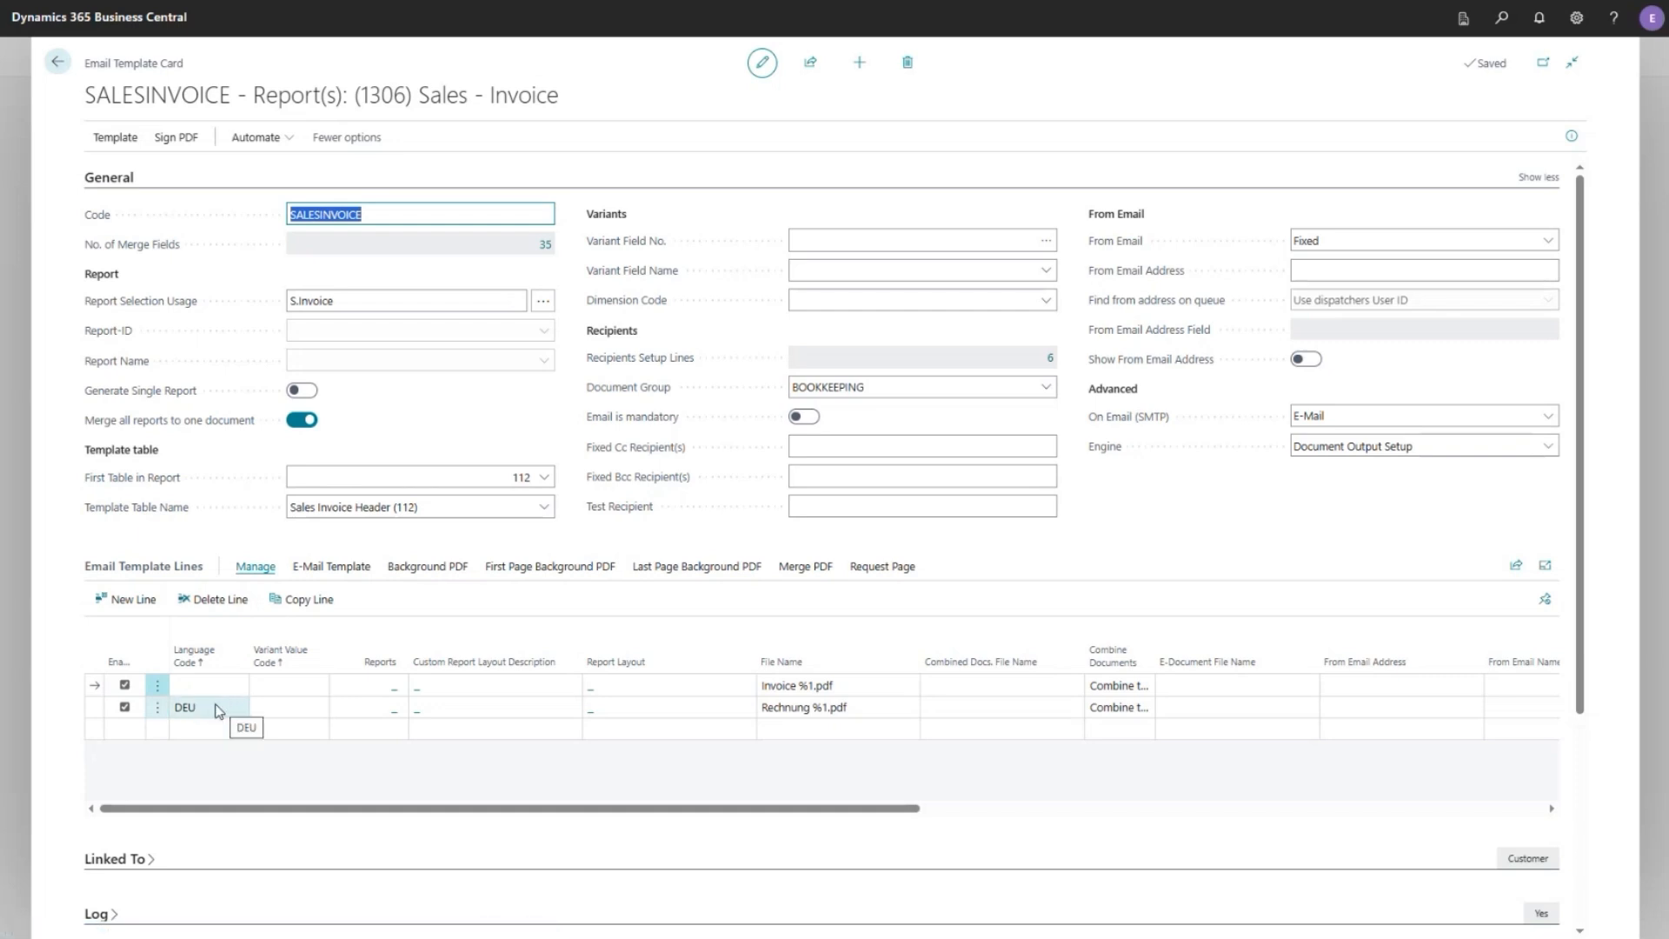
click(535, 810)
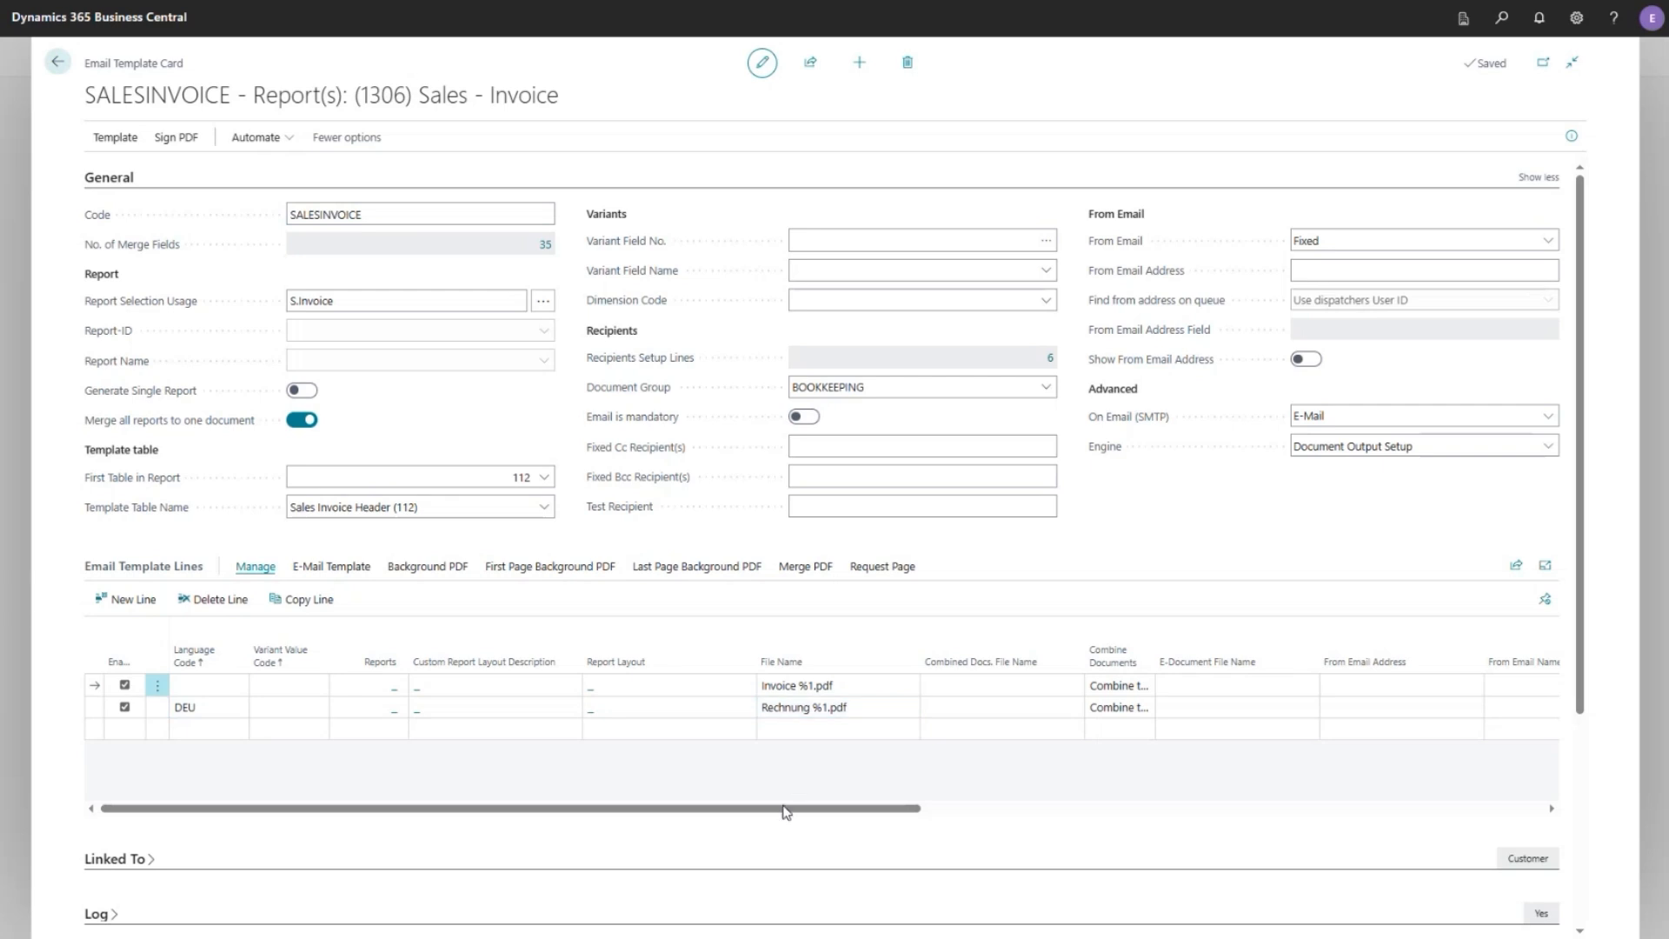
drag(785, 811, 562, 789)
click(978, 242)
click(1048, 306)
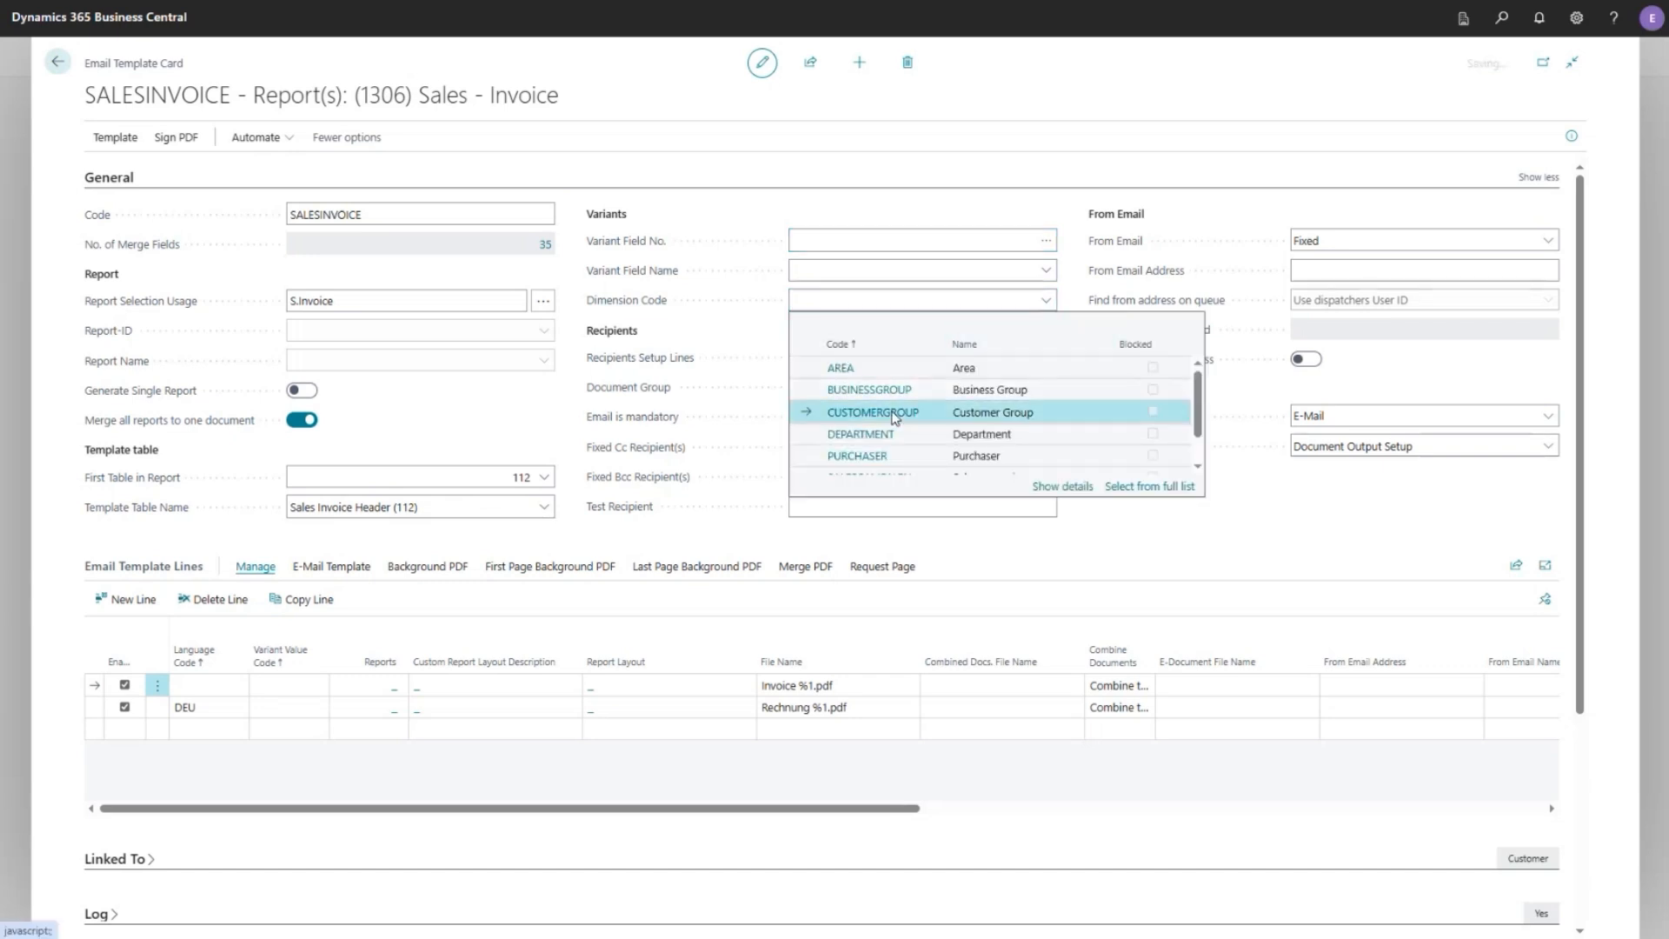
click(895, 415)
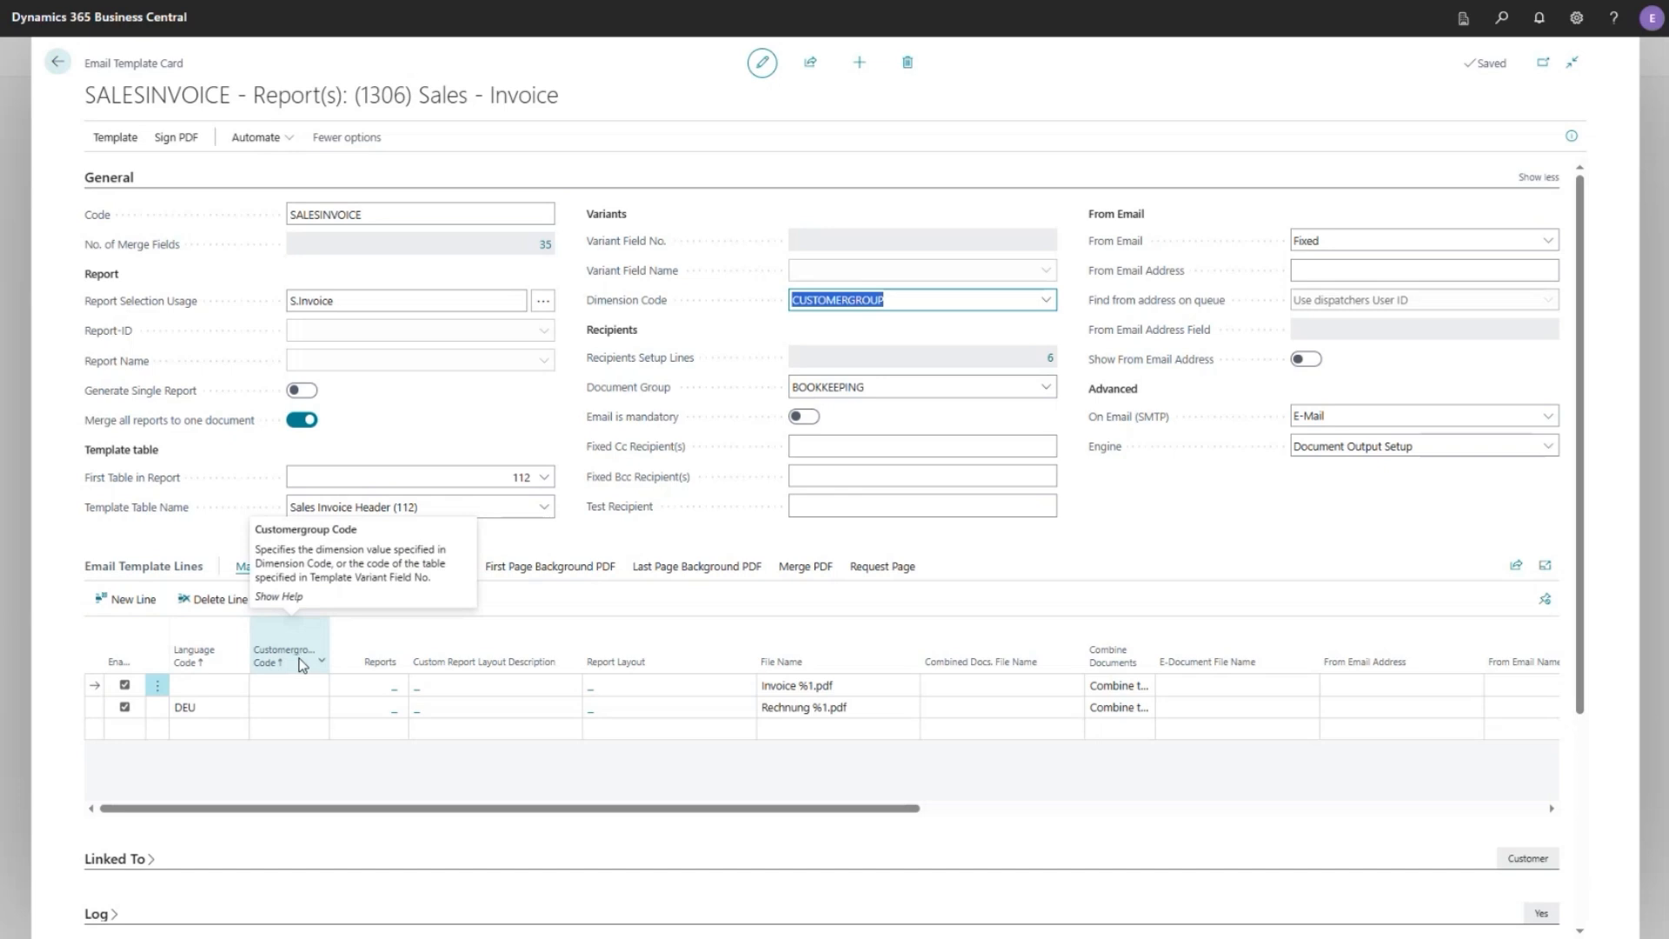
- Add a blank-language email template line with Customergroup Code LARGE
click(300, 730)
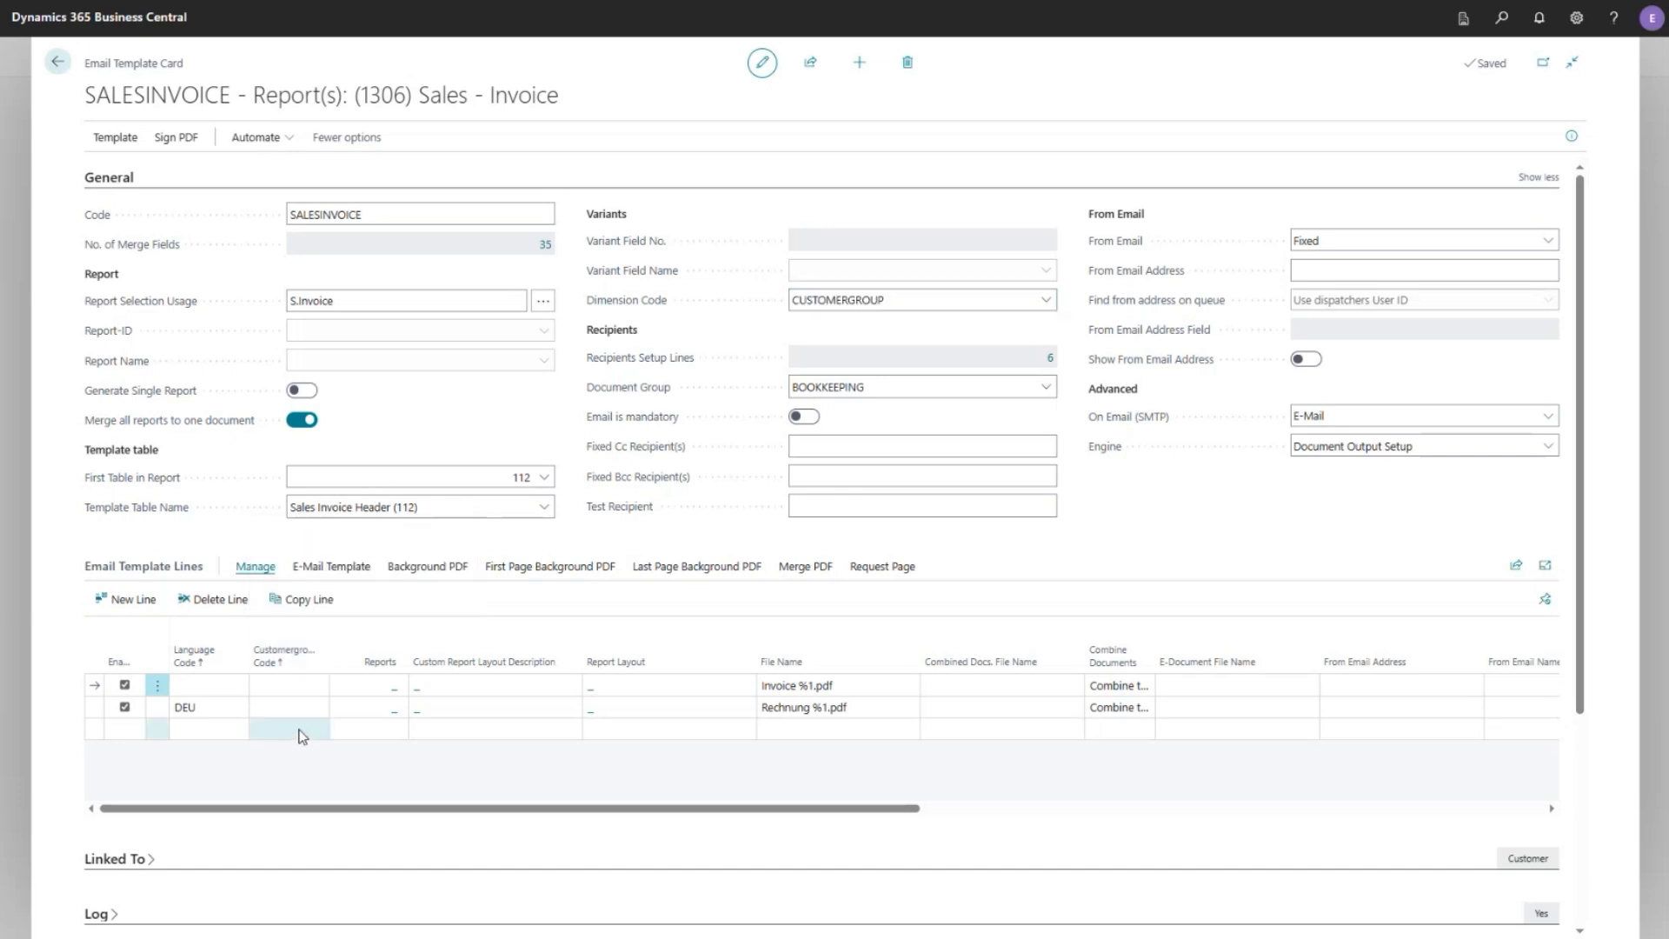
click(317, 728)
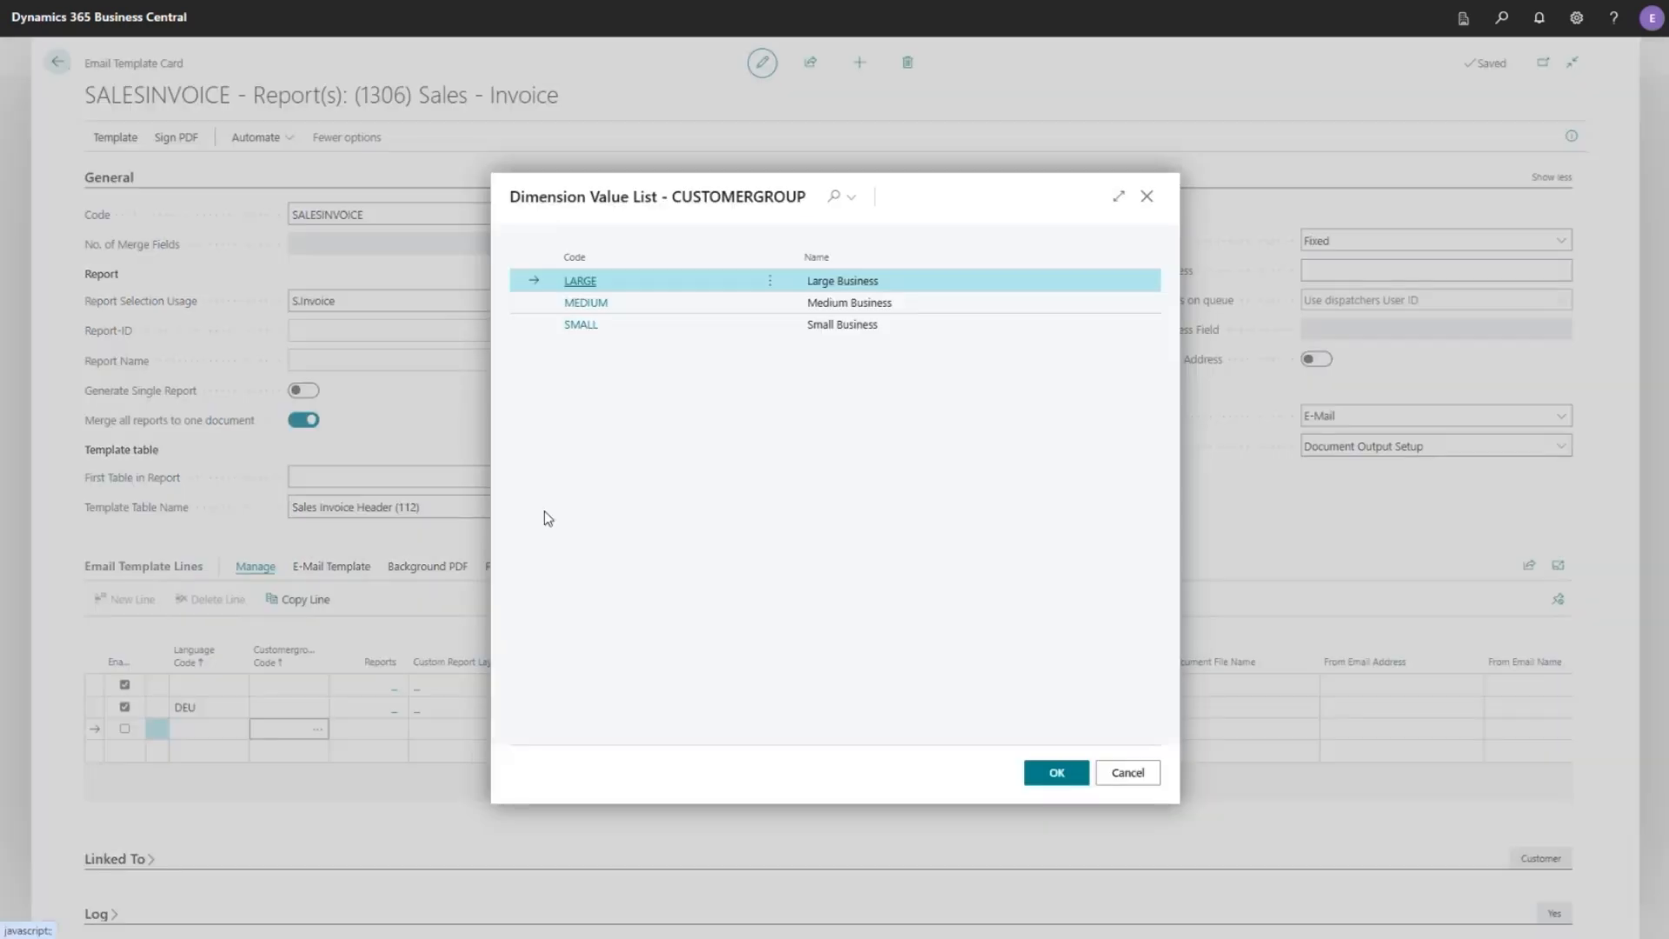
click(583, 280)
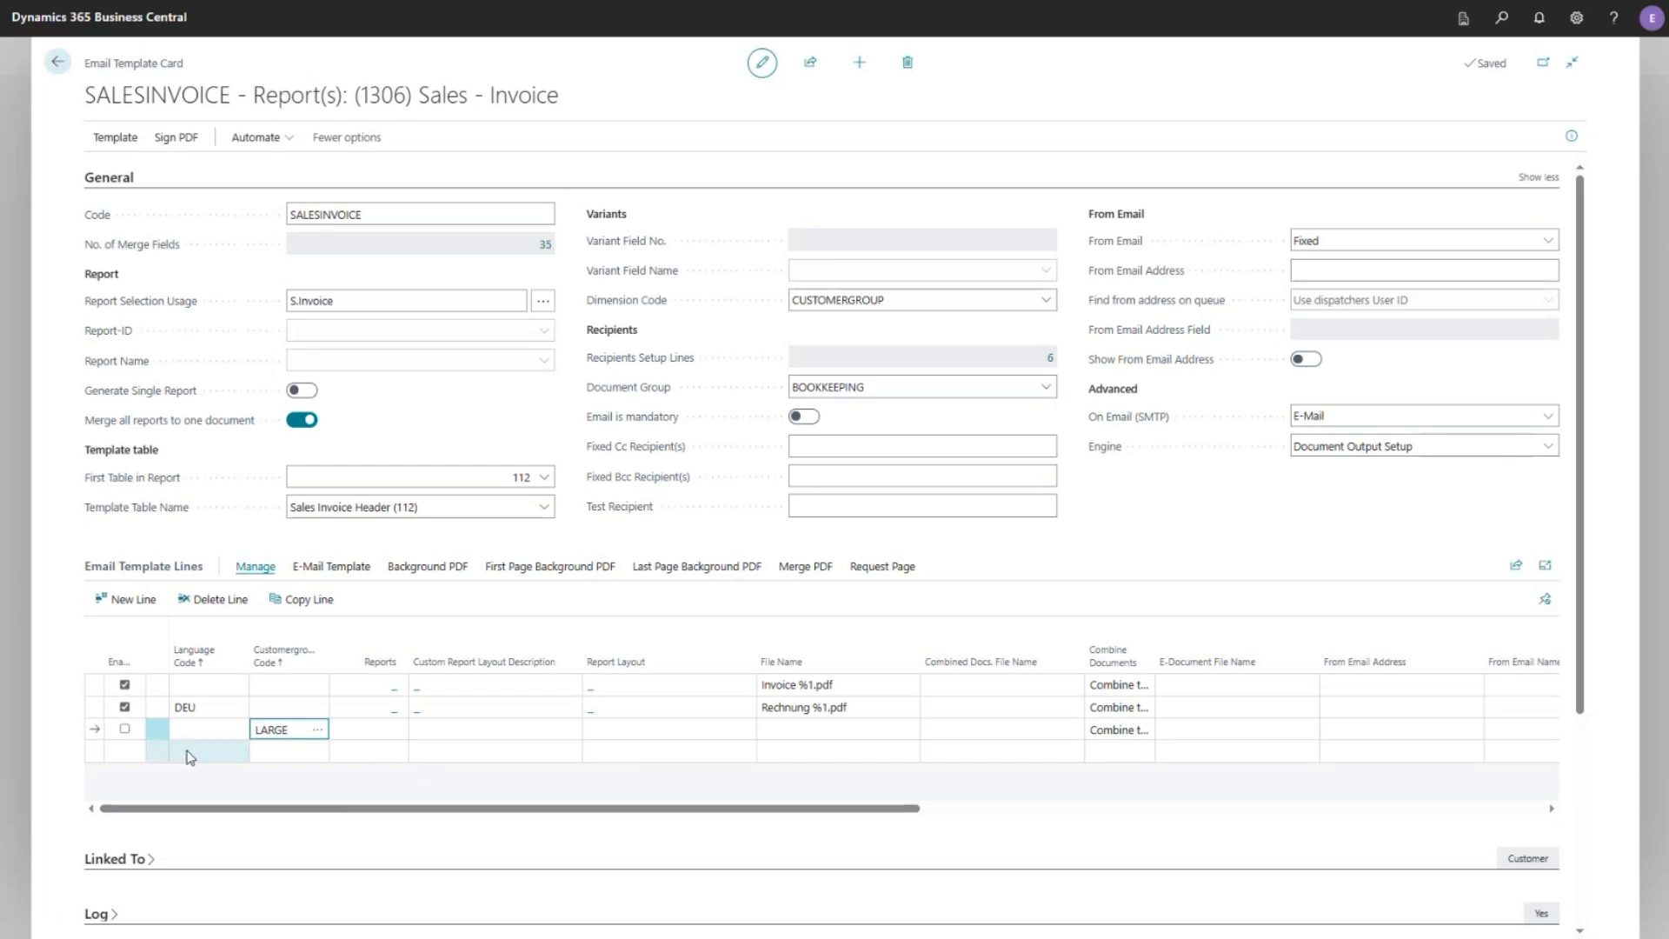
- Delete the manually added LARGE line from the email template lines and confirm the deletion
click(158, 734)
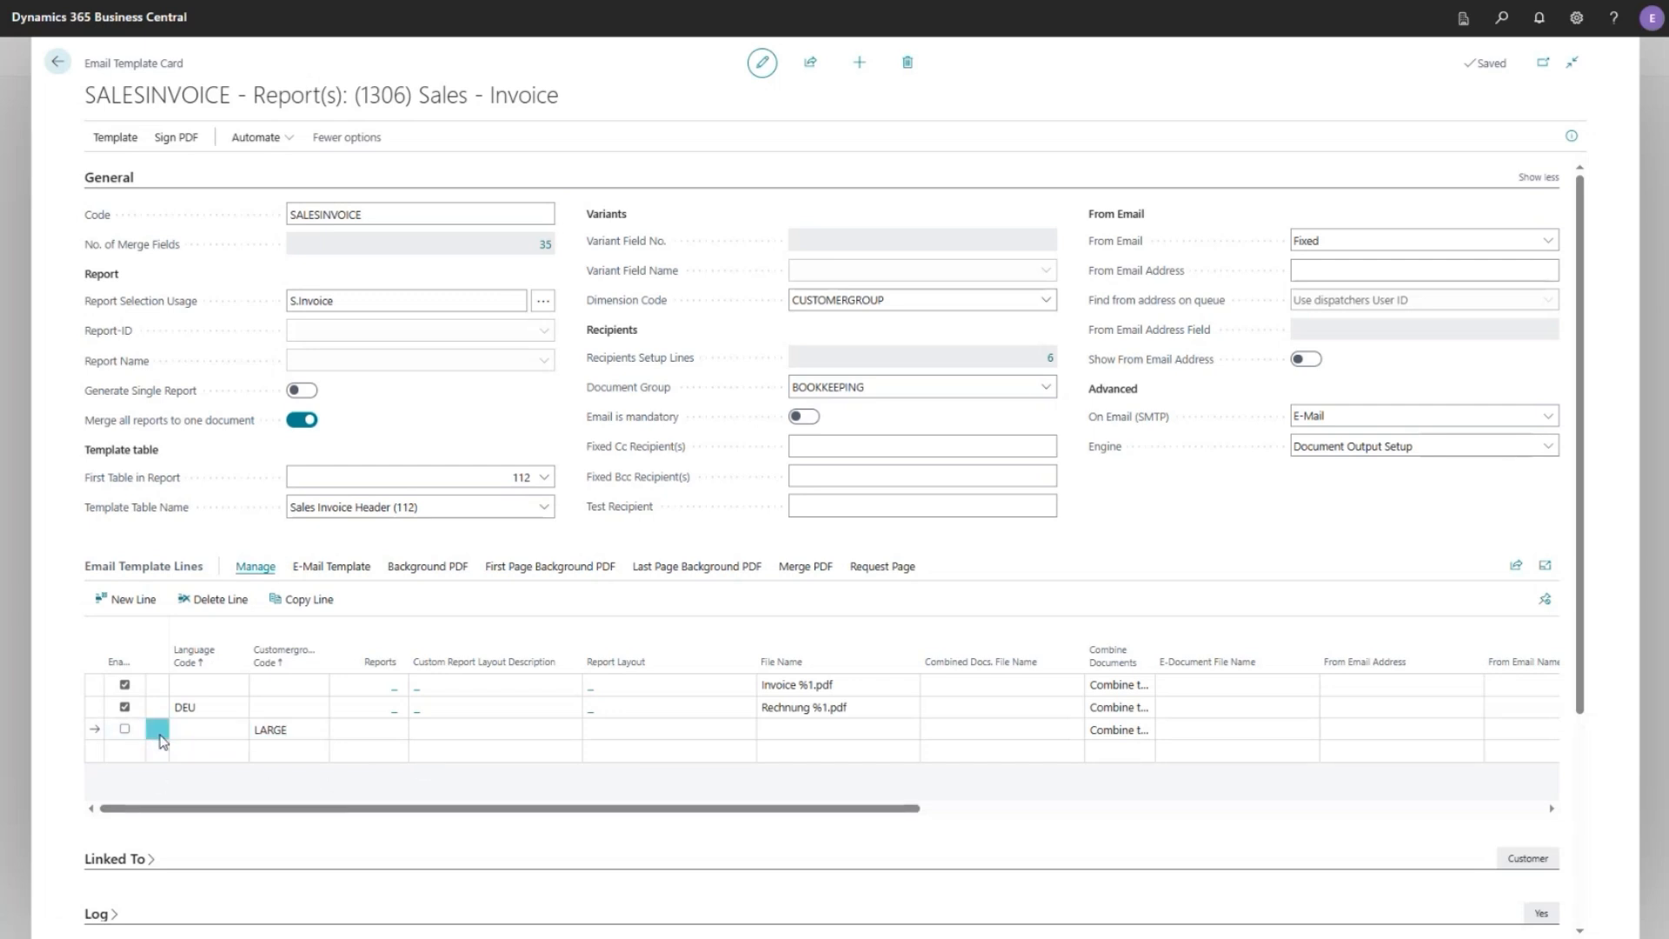
click(95, 711)
click(156, 735)
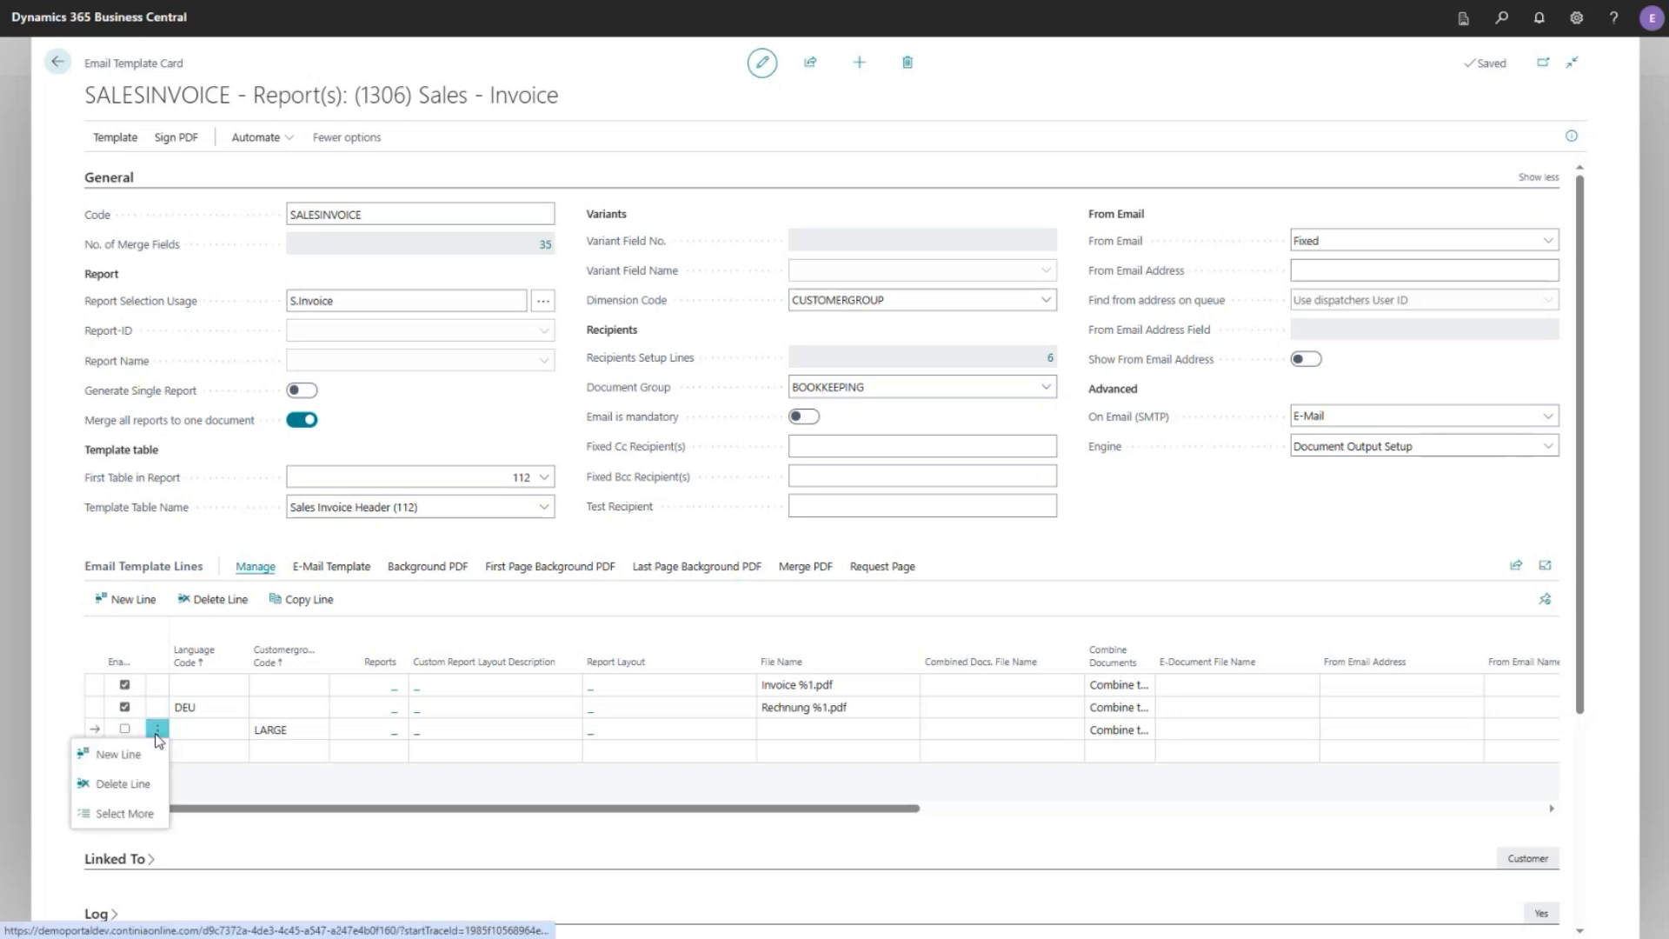
click(131, 781)
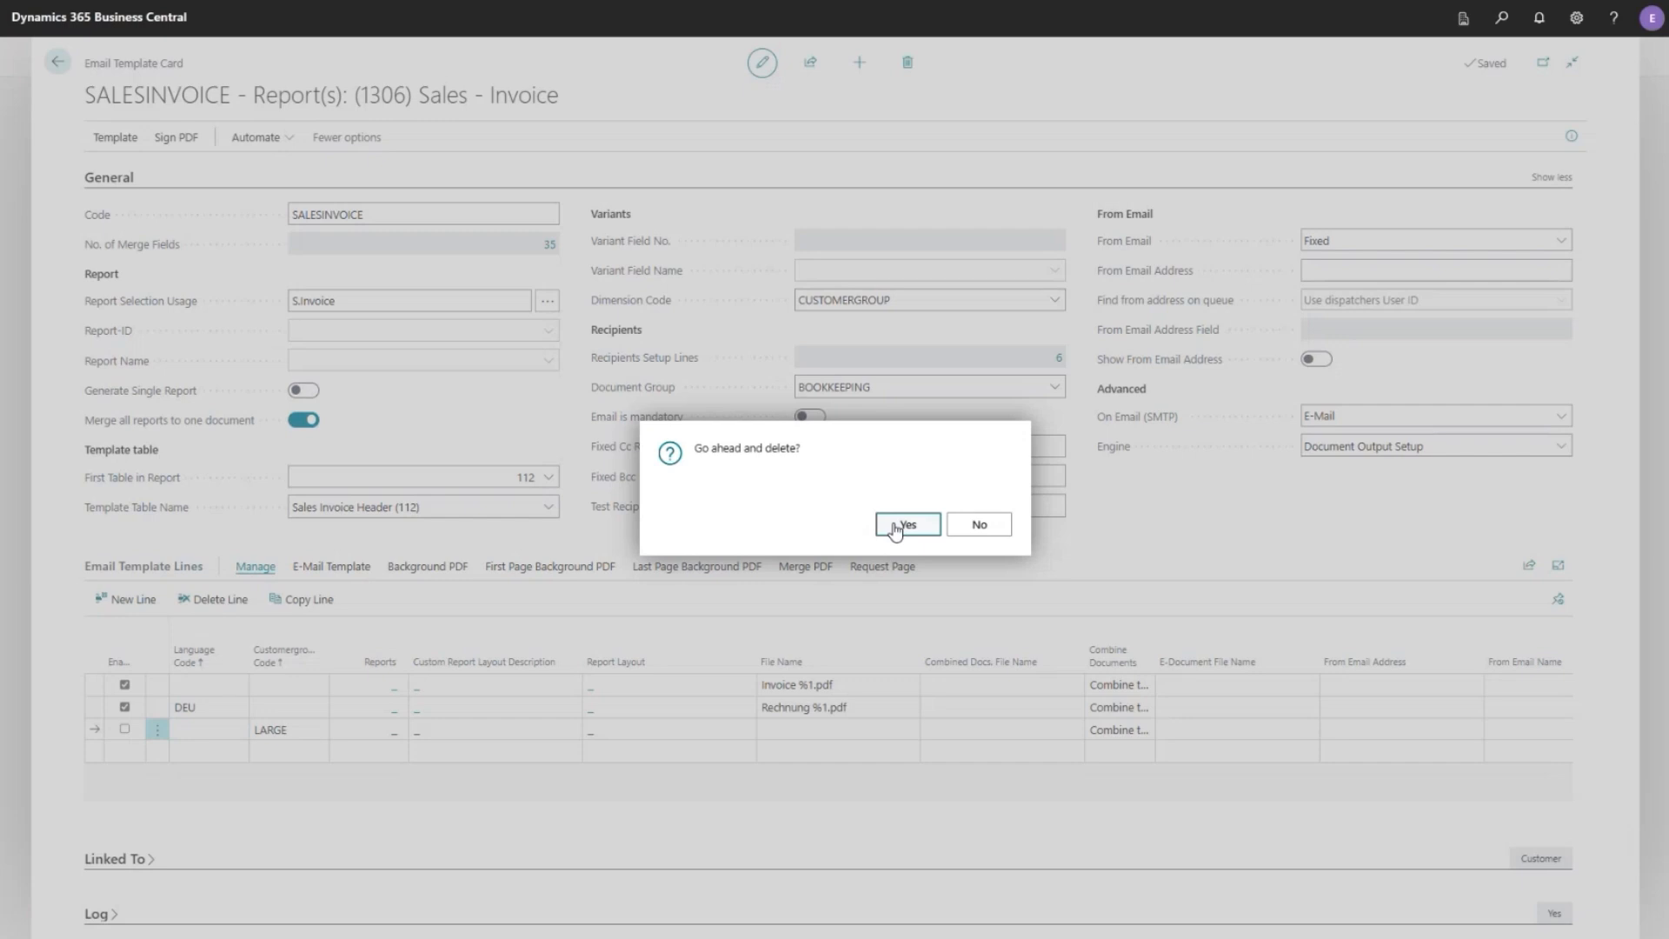
click(896, 527)
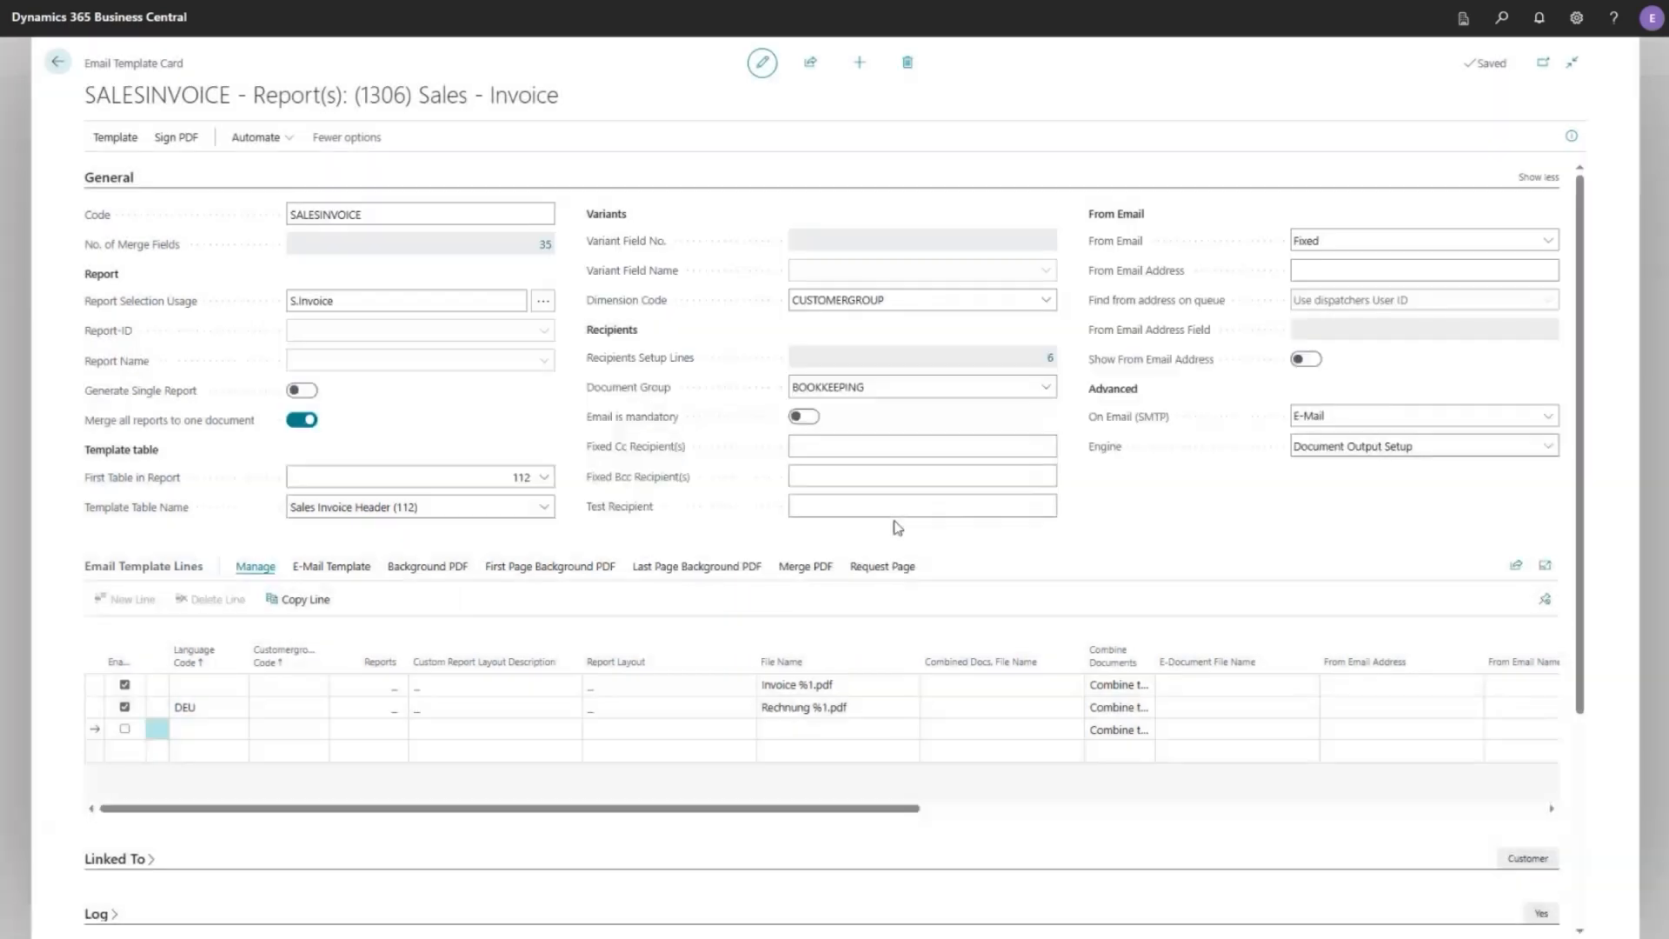
click(203, 737)
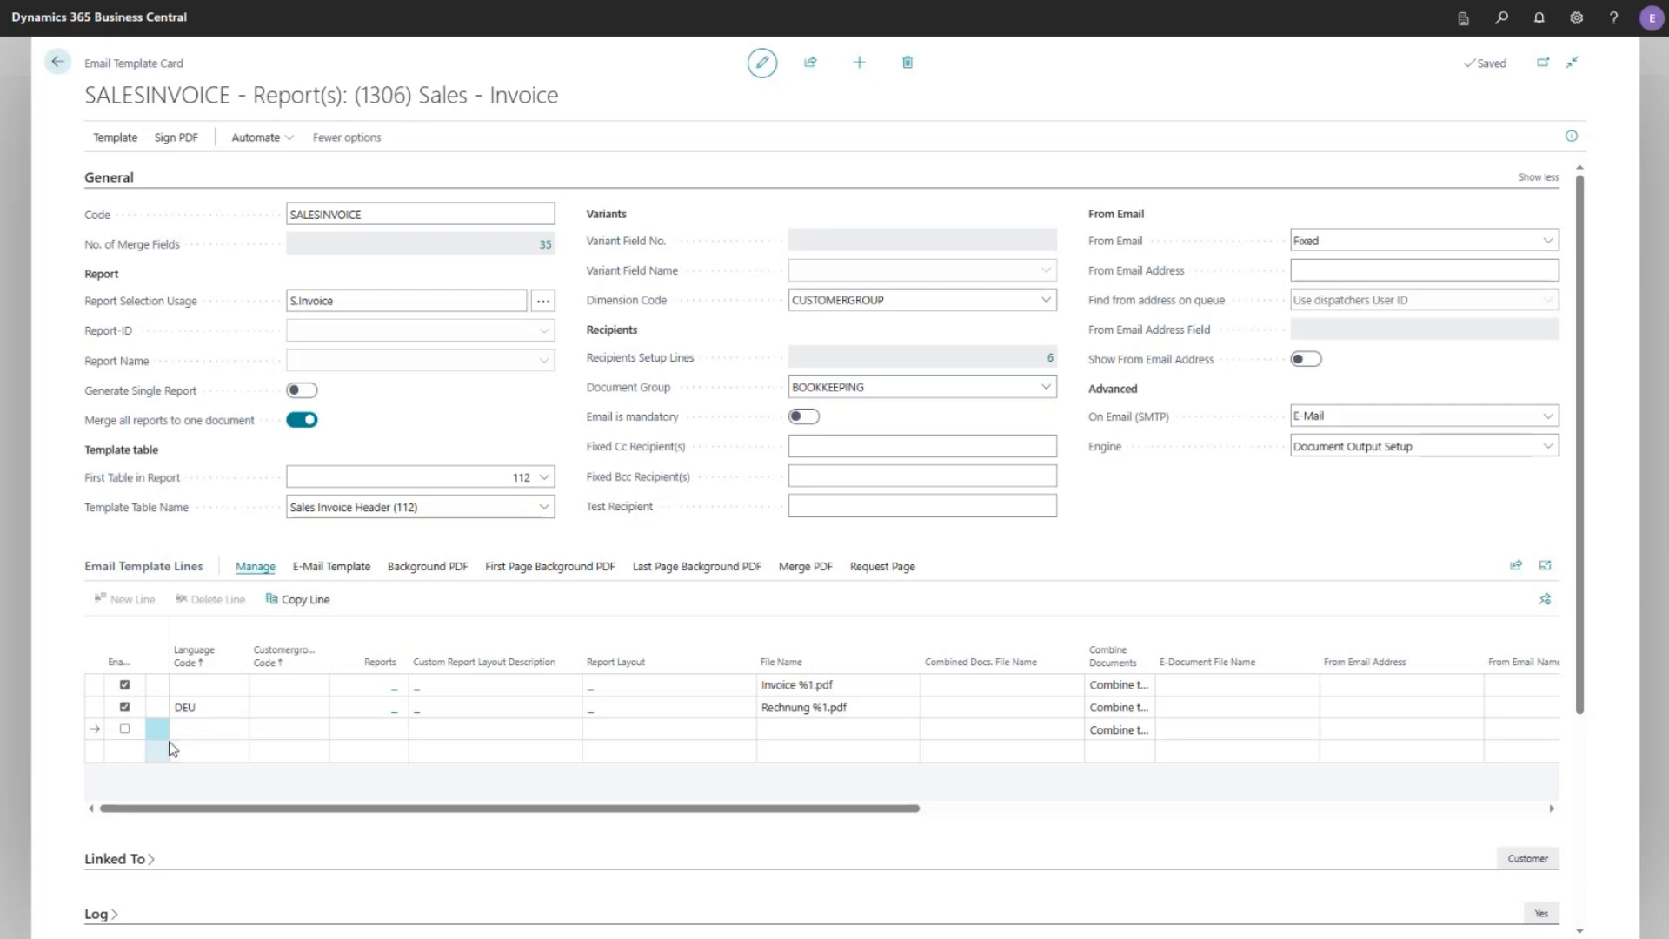
- Copy the default Invoice %1.pdf template line with Customergroup Code LARGE and a blank language code, and enable the copy
click(98, 691)
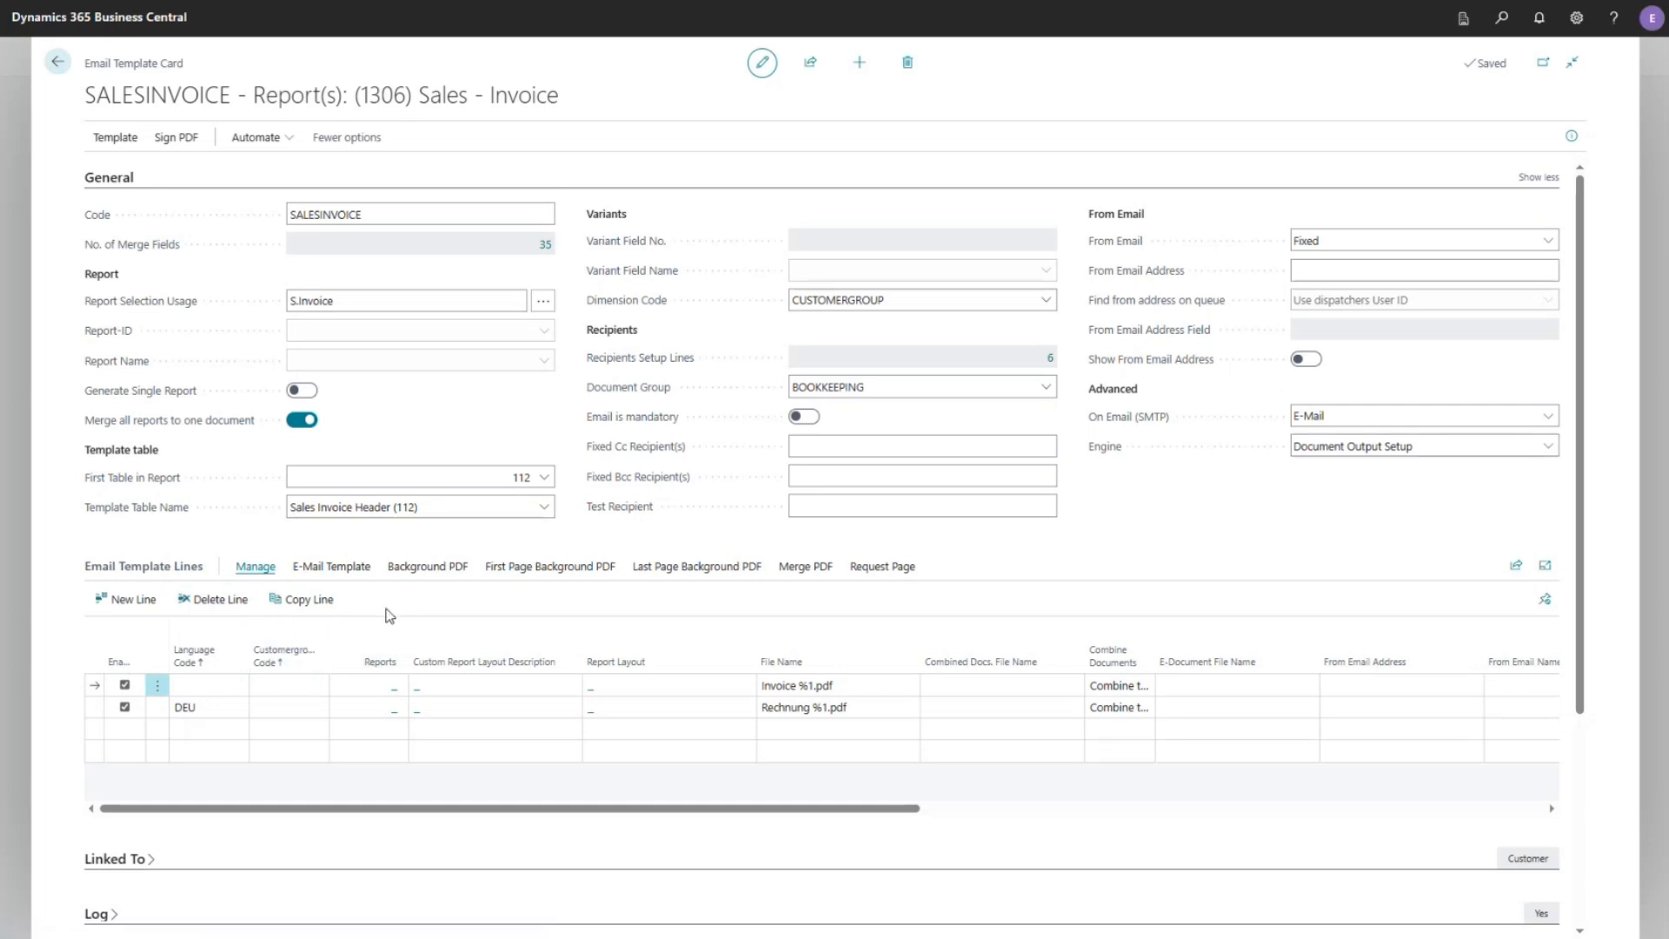
click(325, 602)
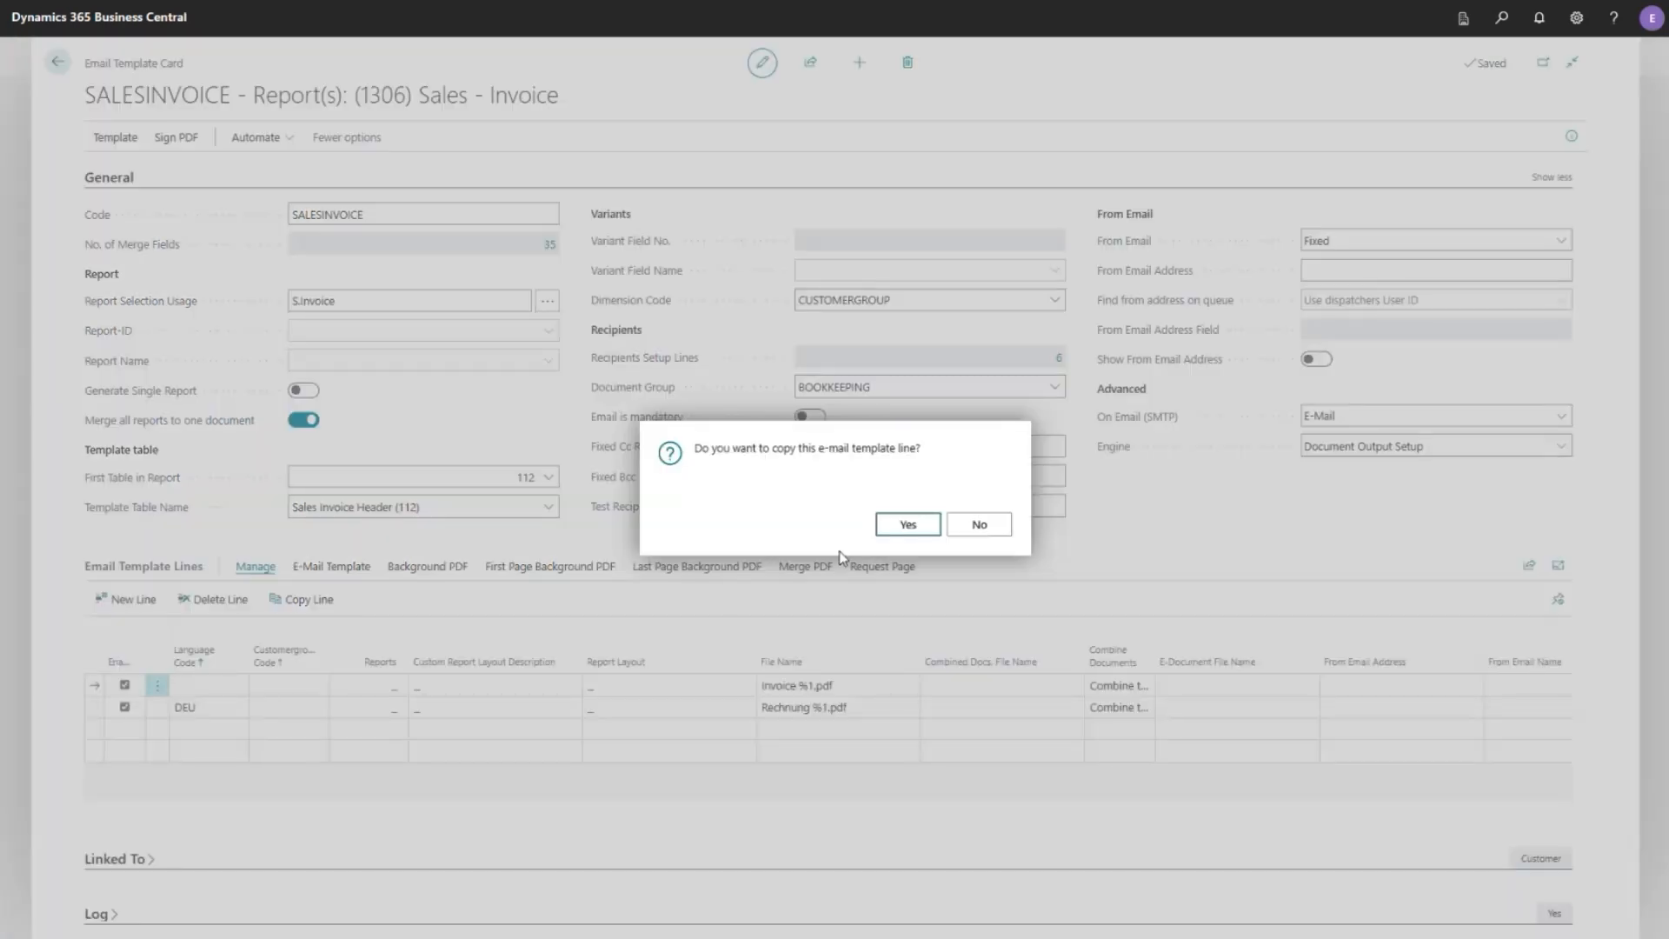
click(903, 528)
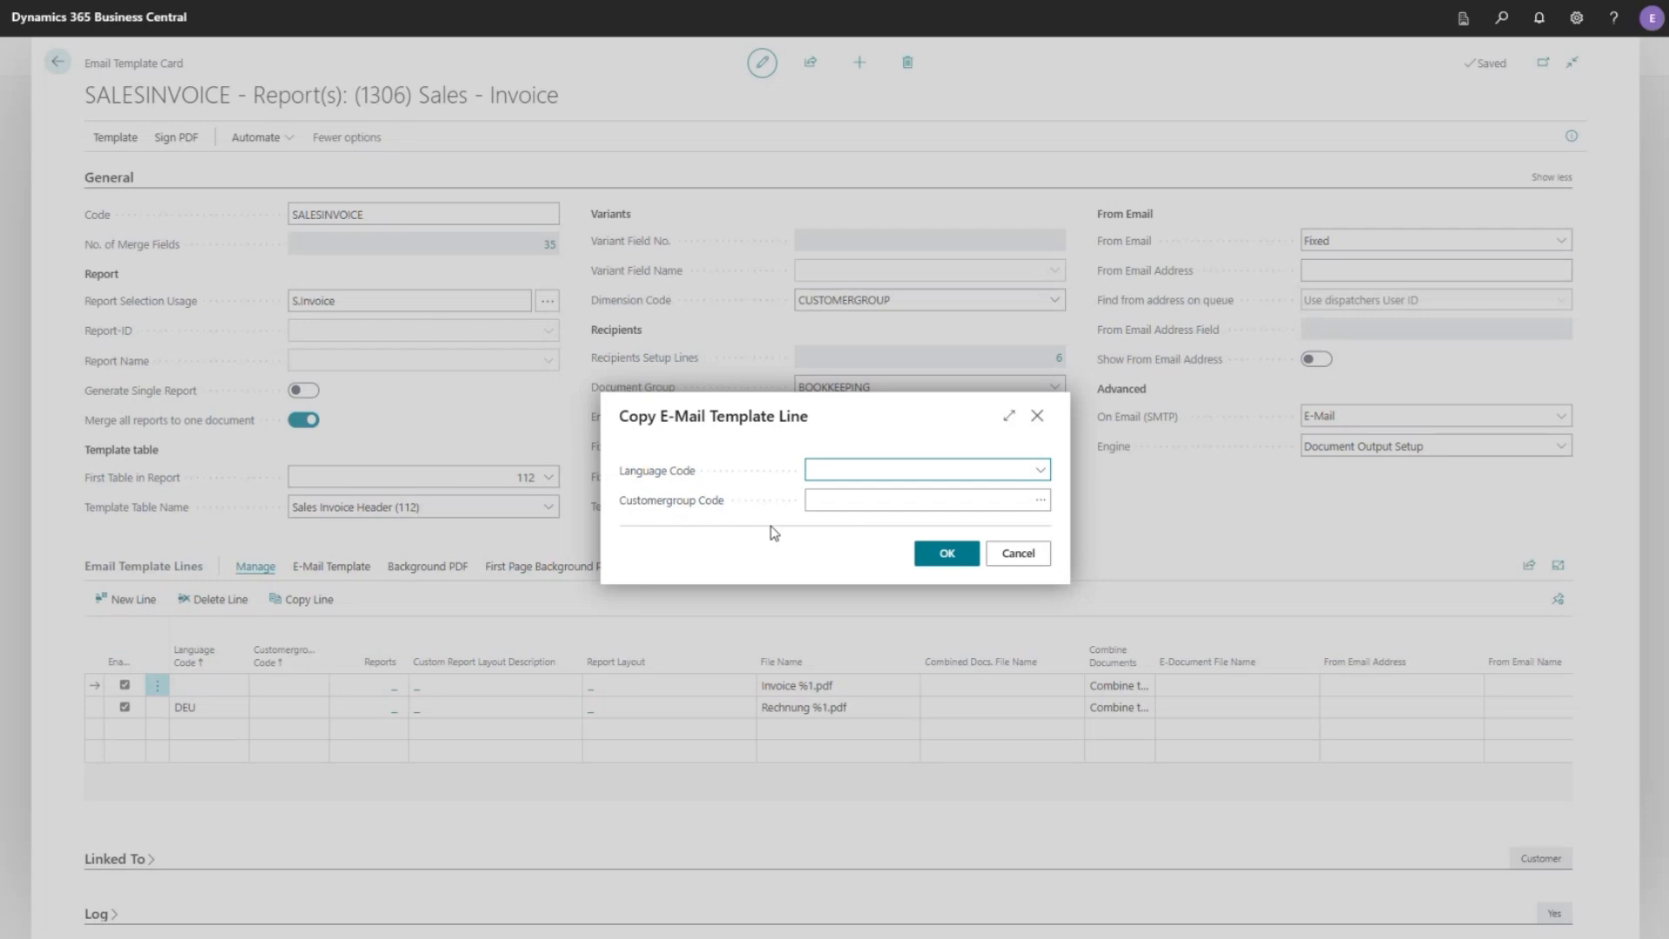
click(1041, 502)
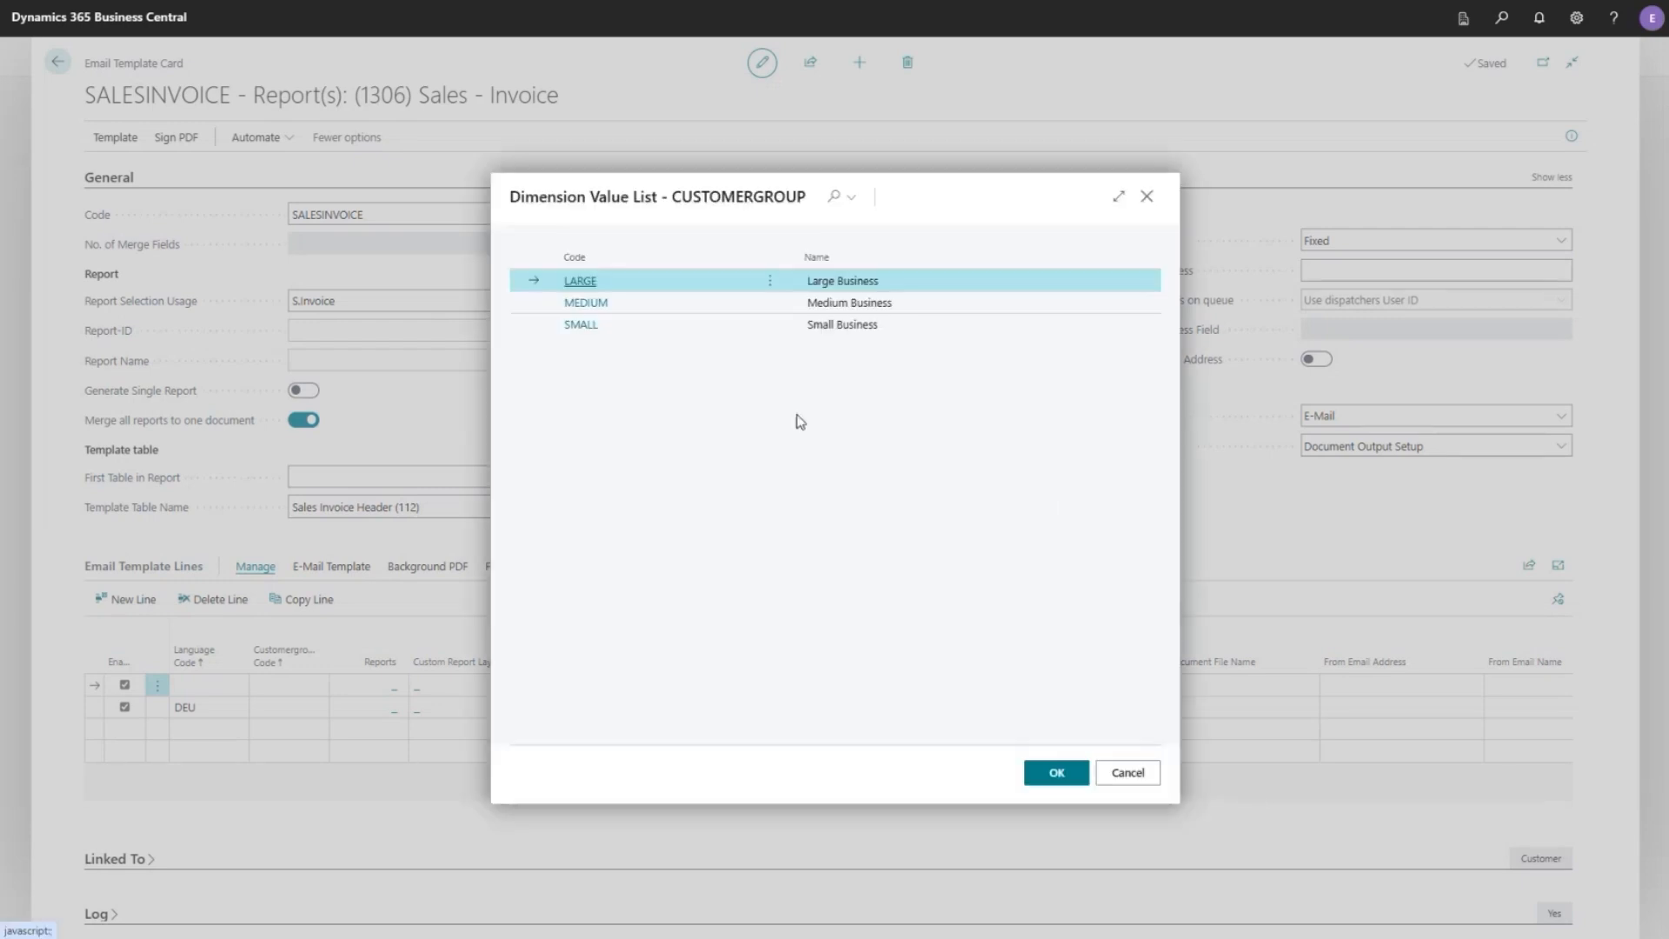
click(580, 283)
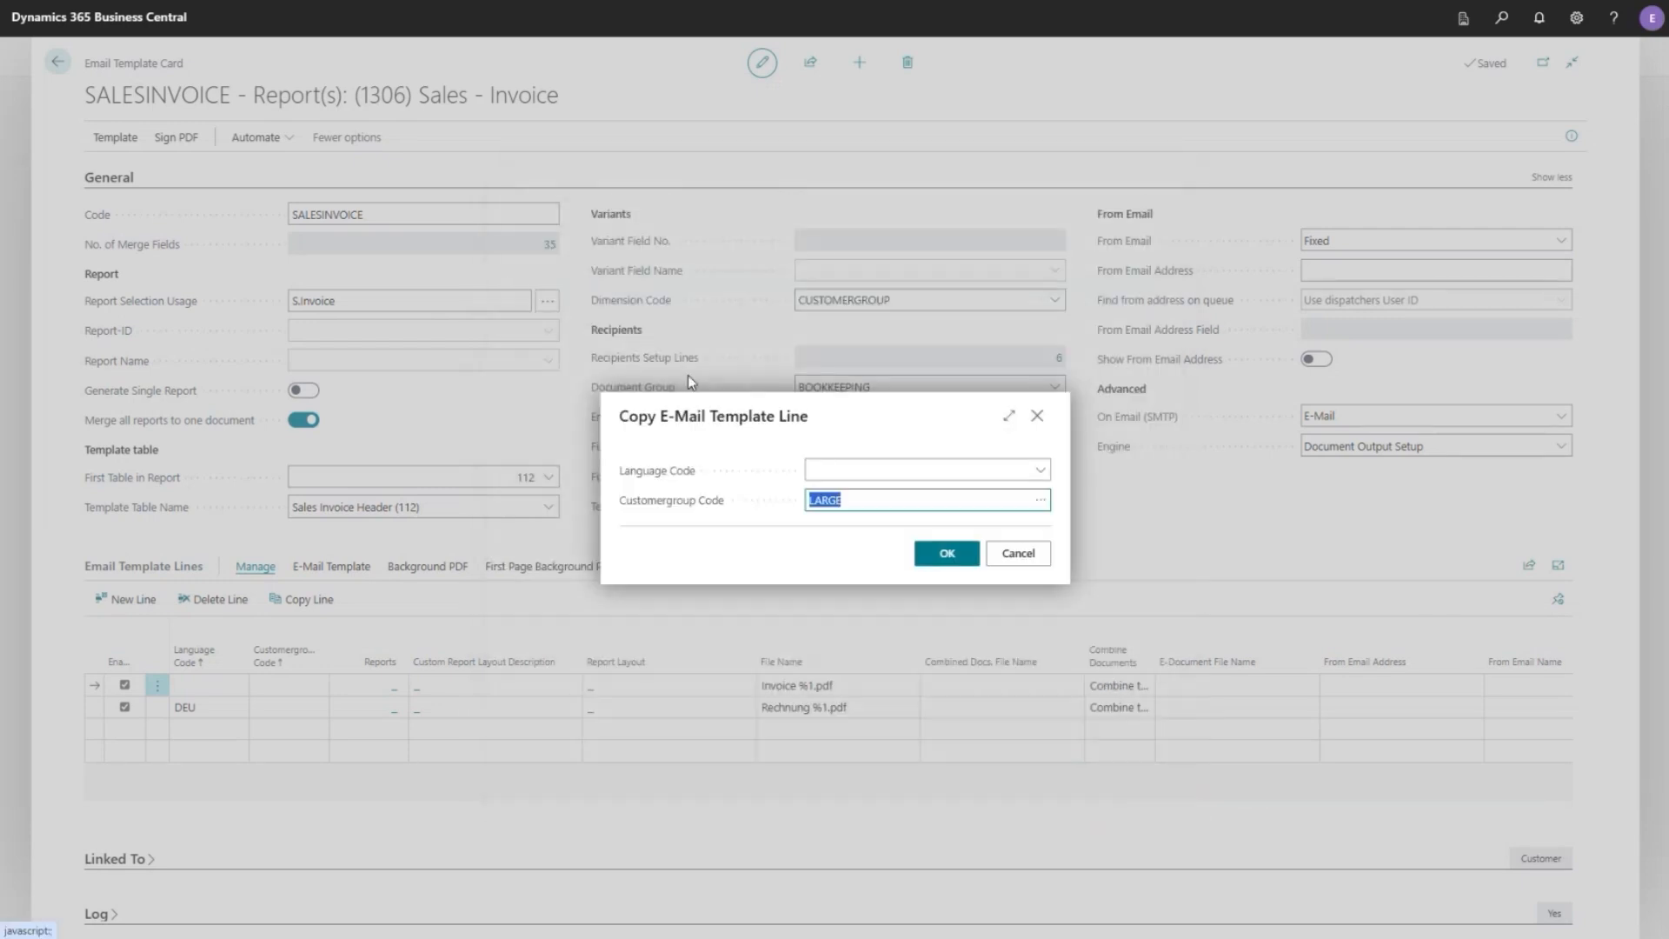
click(945, 554)
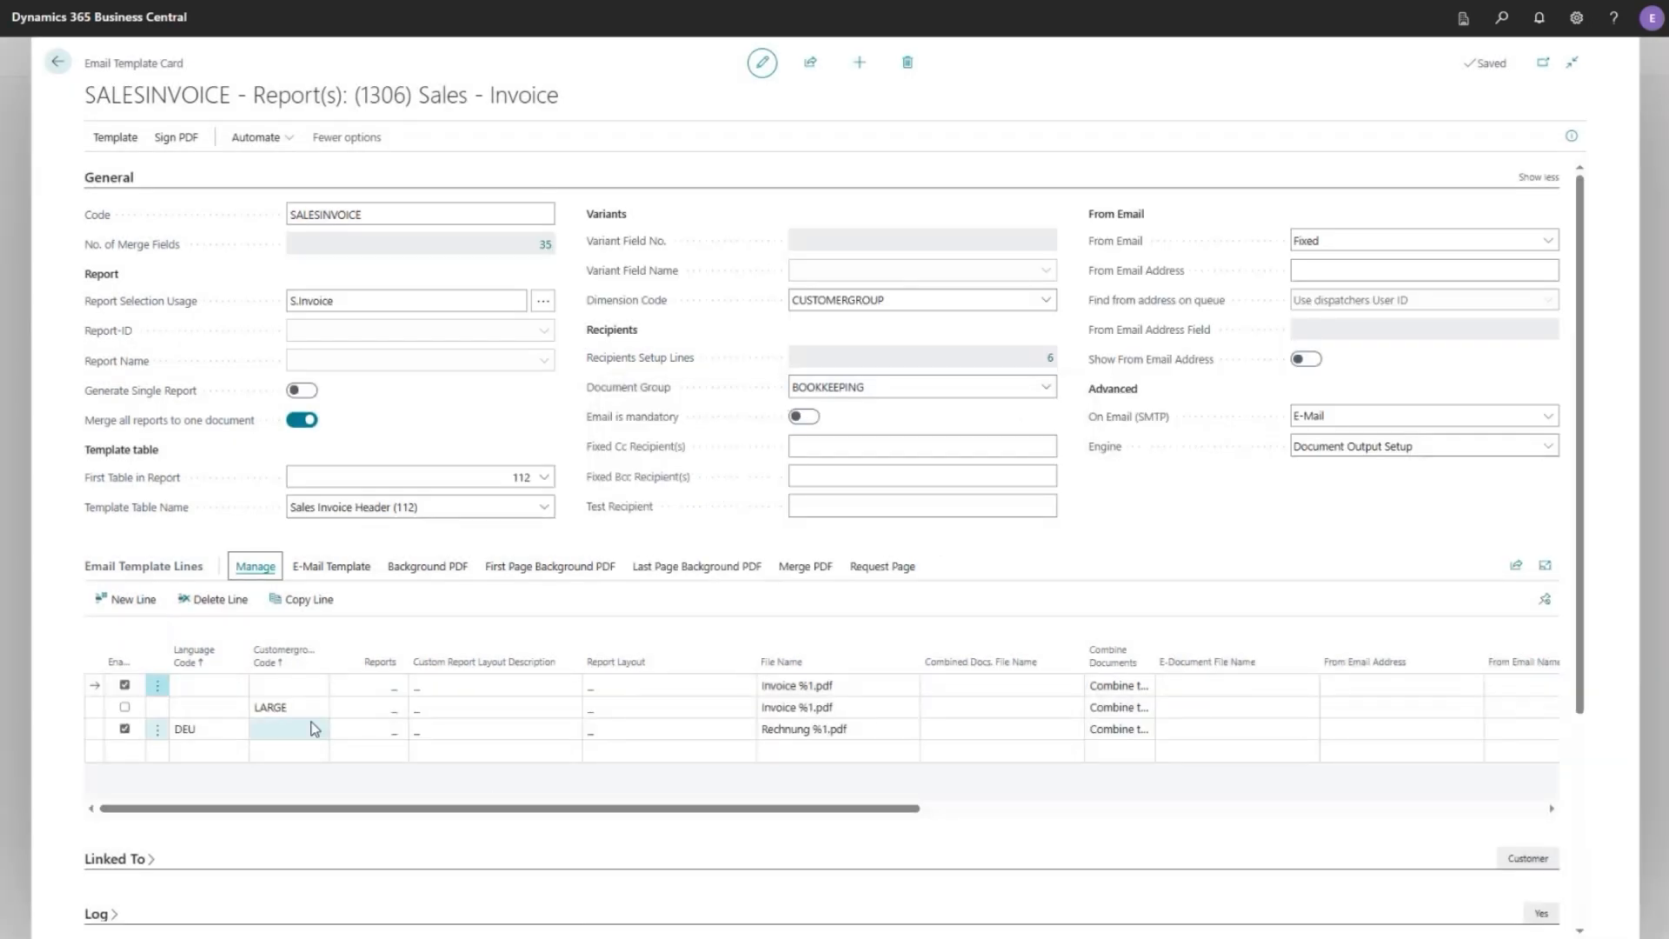
click(126, 707)
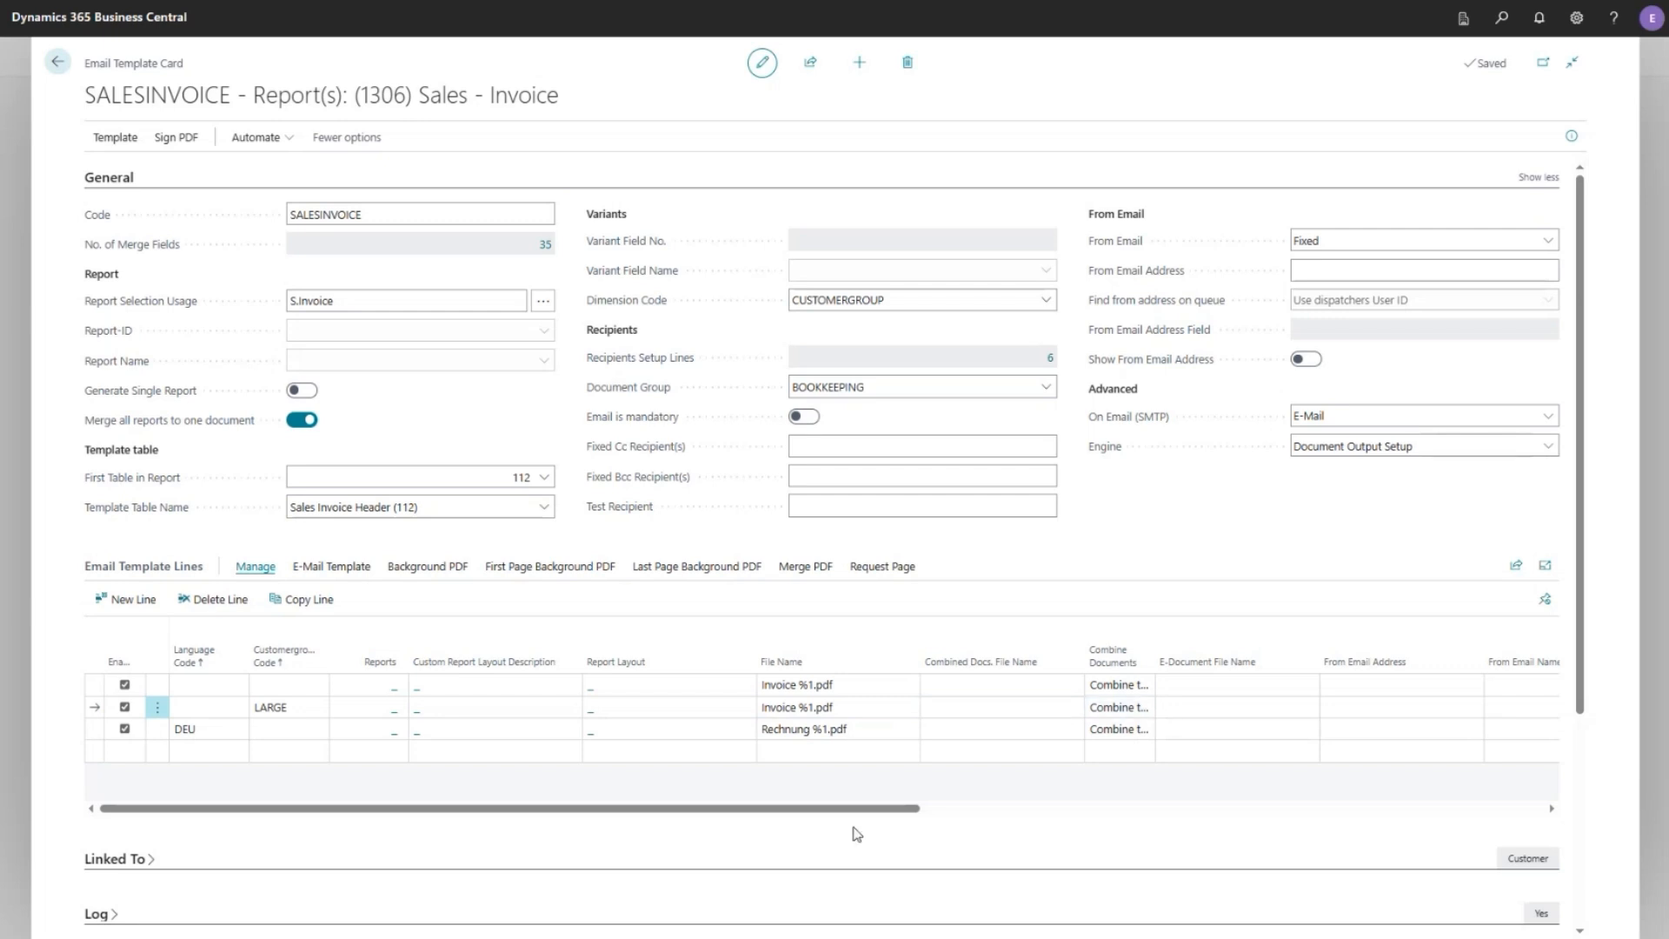
- Set the Document Attachments Filter of the LARGE template line to *esg*.*|prod*.*|merge*.*
drag(825, 815, 1348, 832)
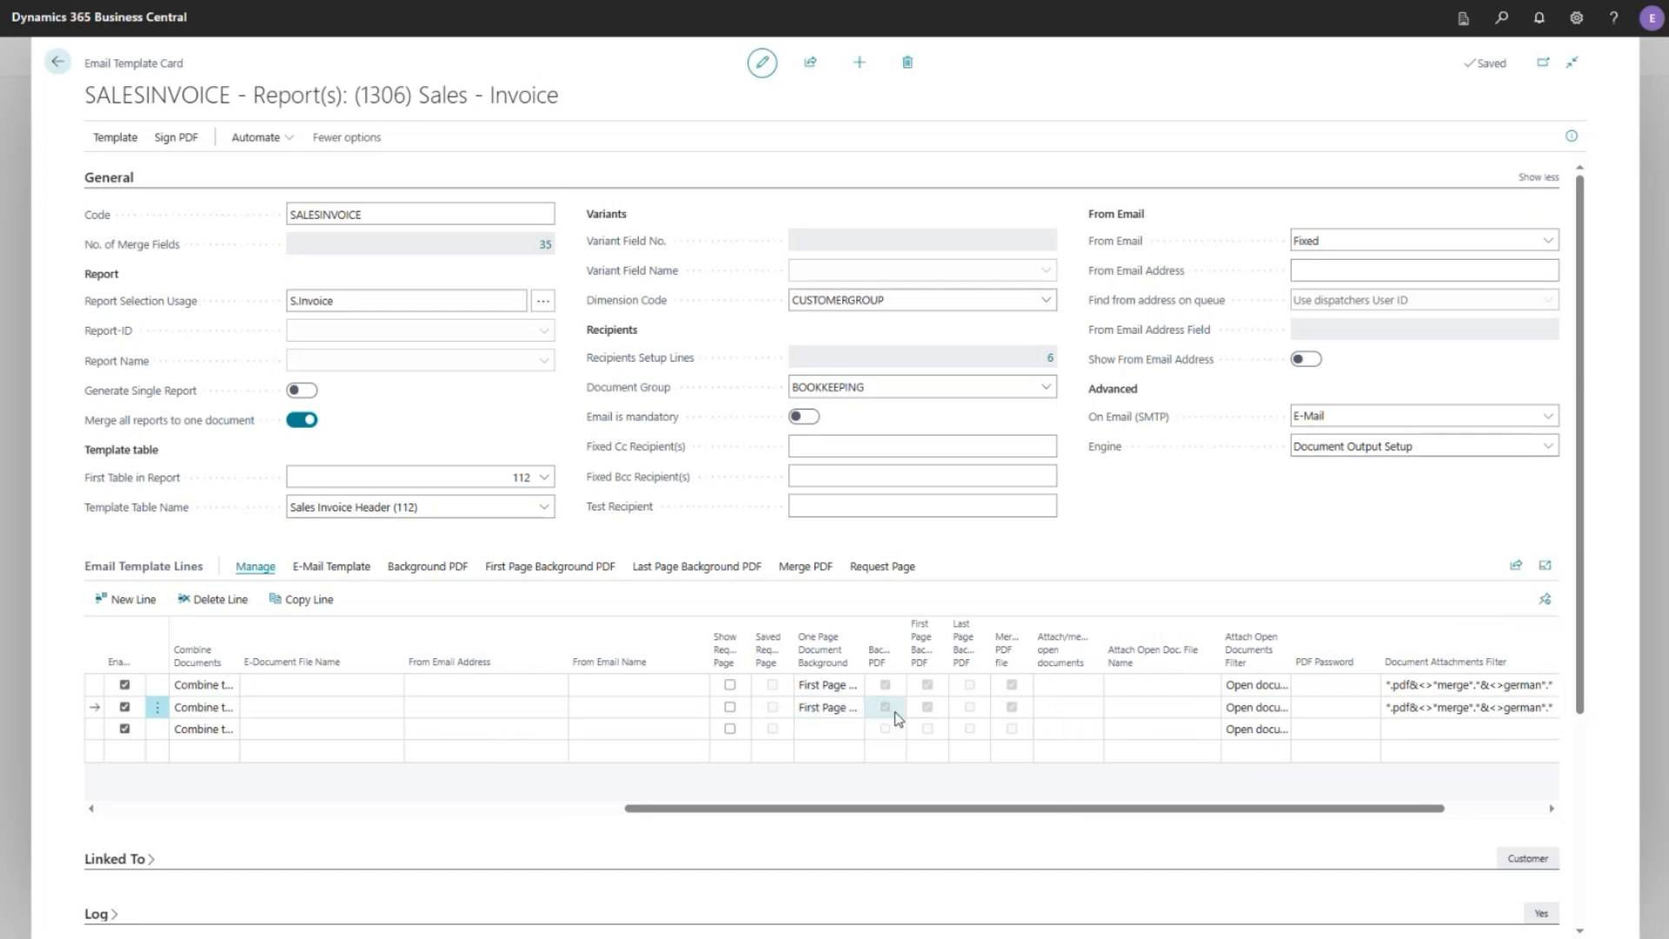
scroll(898, 717, right, 5)
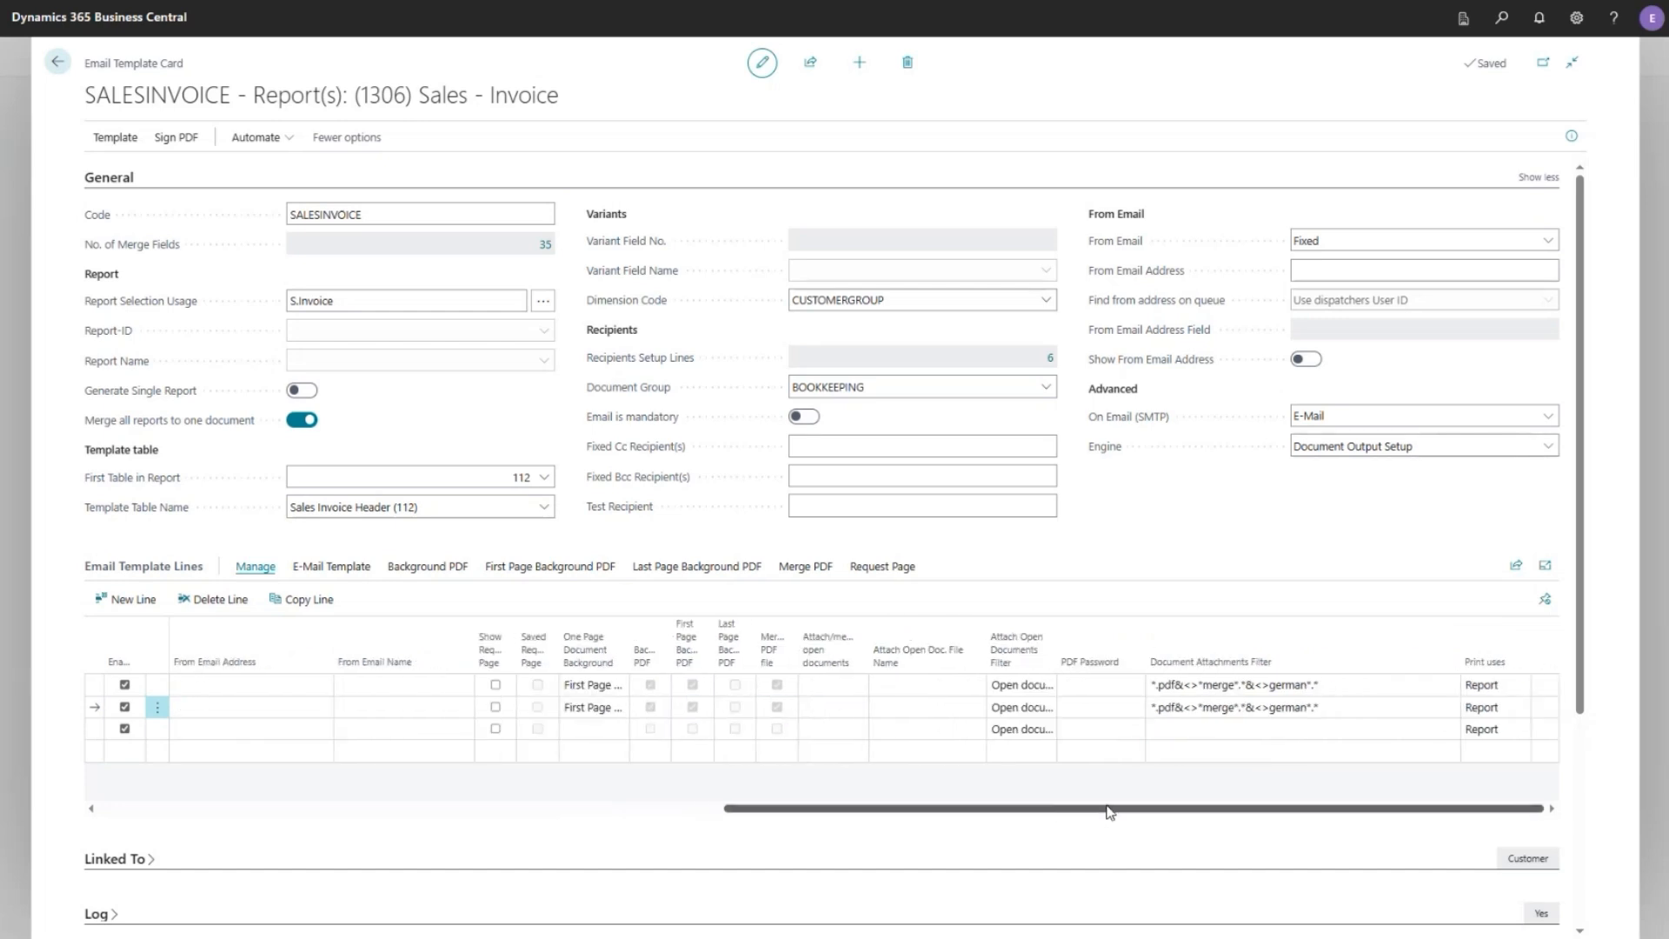
click(1334, 709)
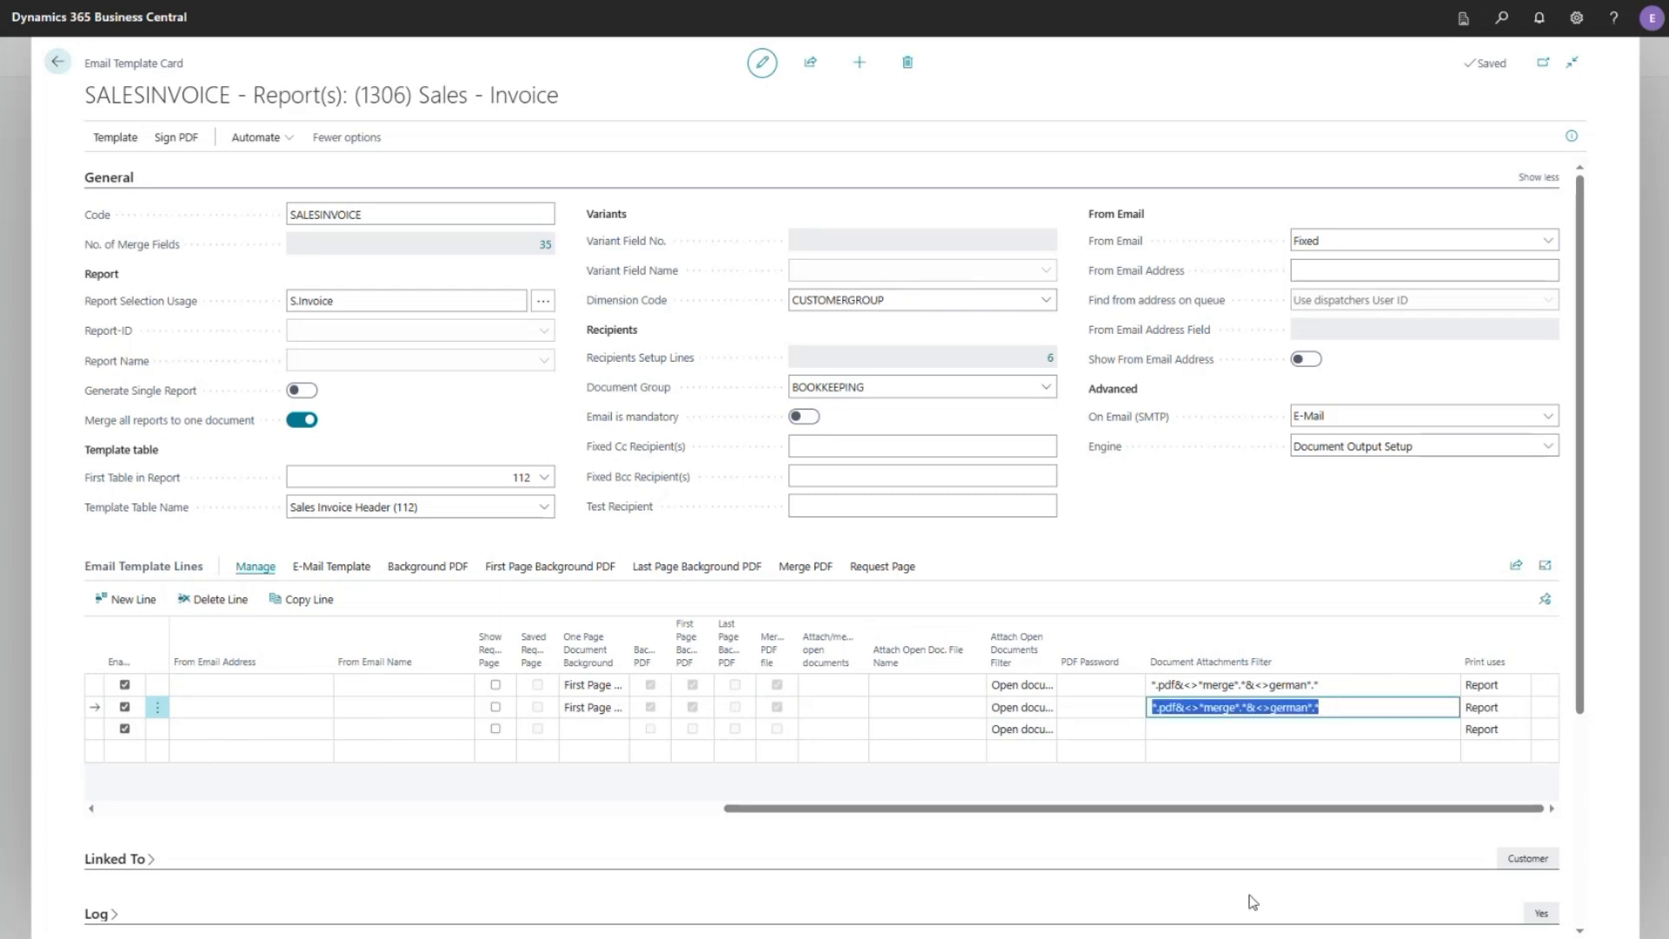
click(1226, 783)
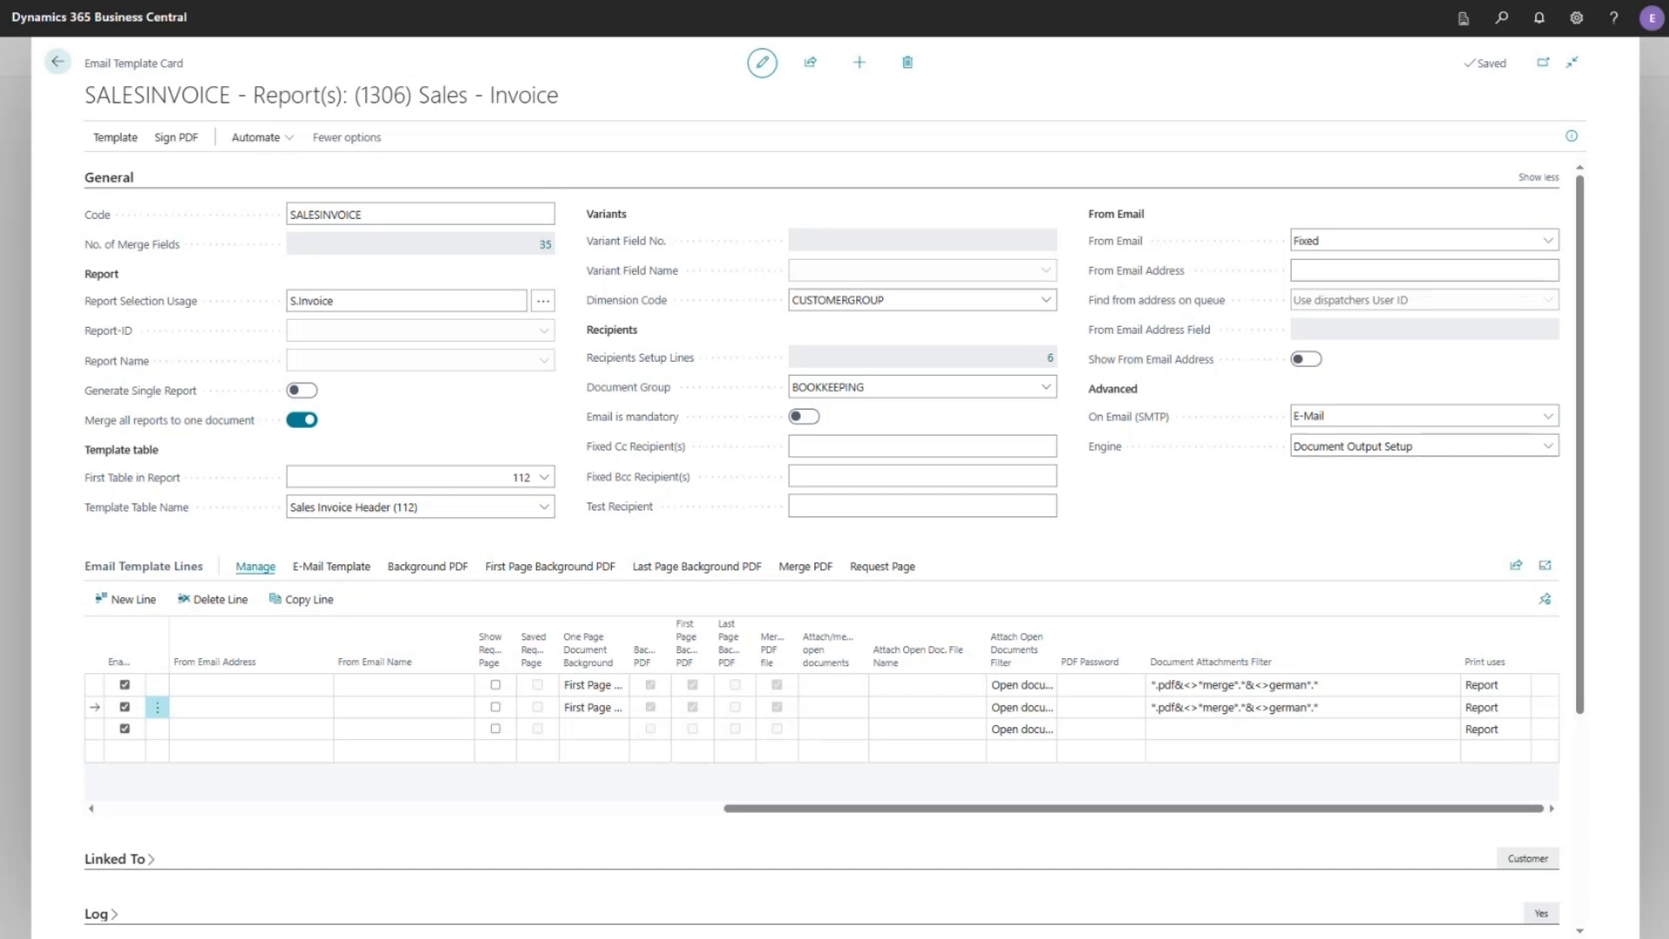
click(1380, 710)
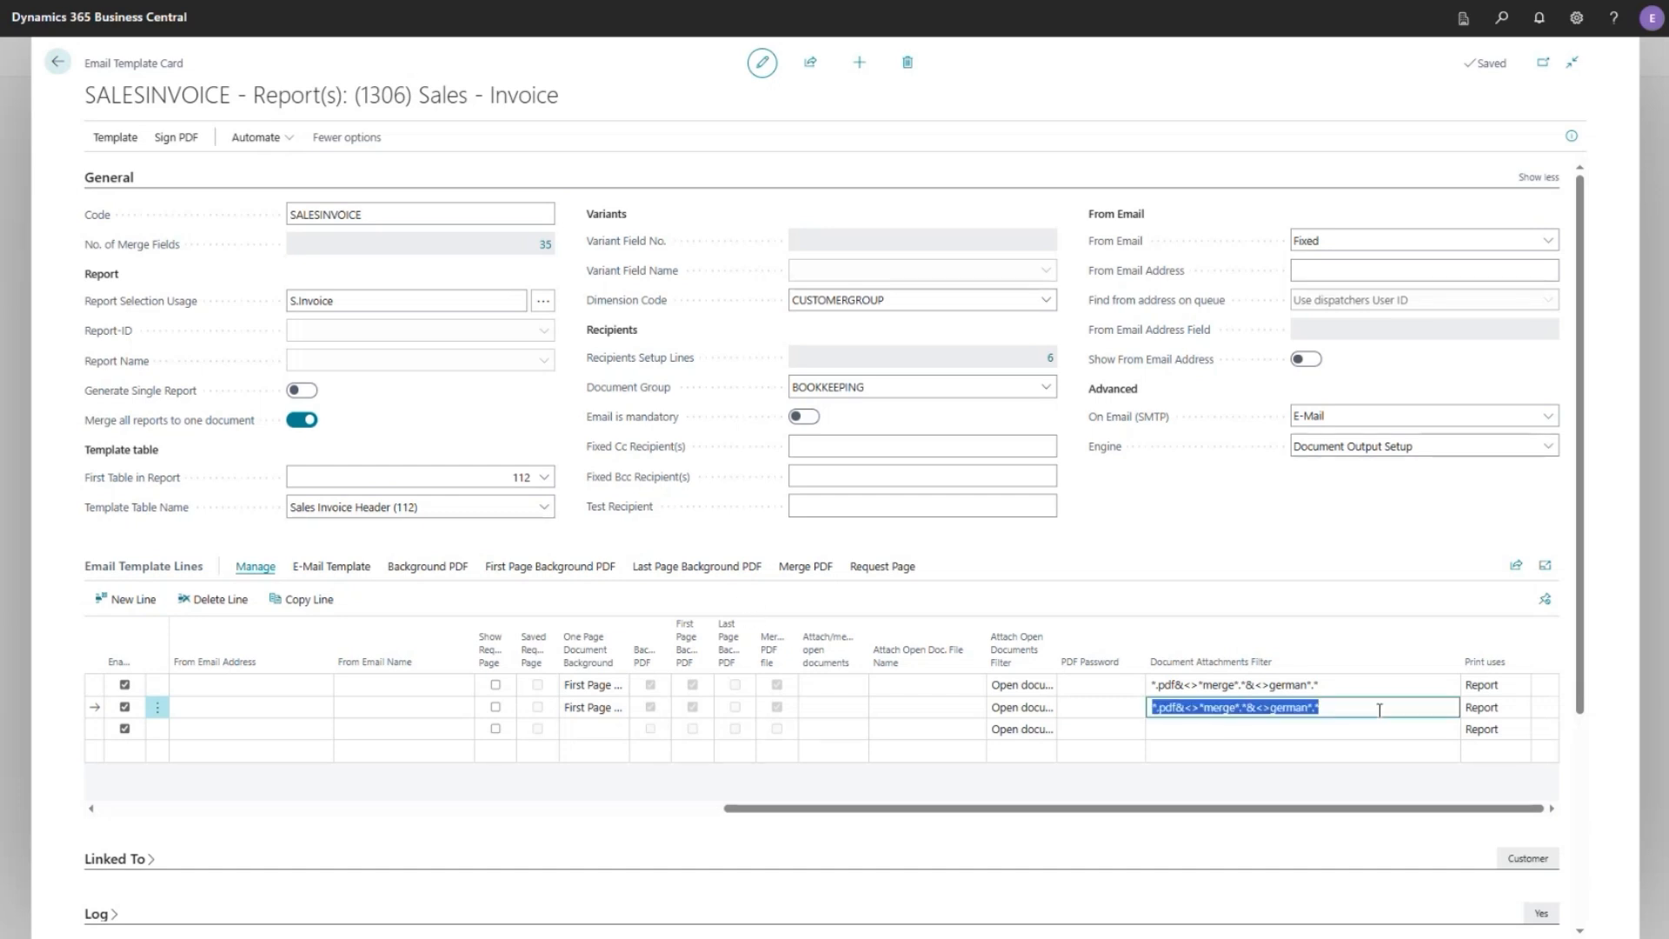
text(*esg*.*|prod*.*|merge*.*)
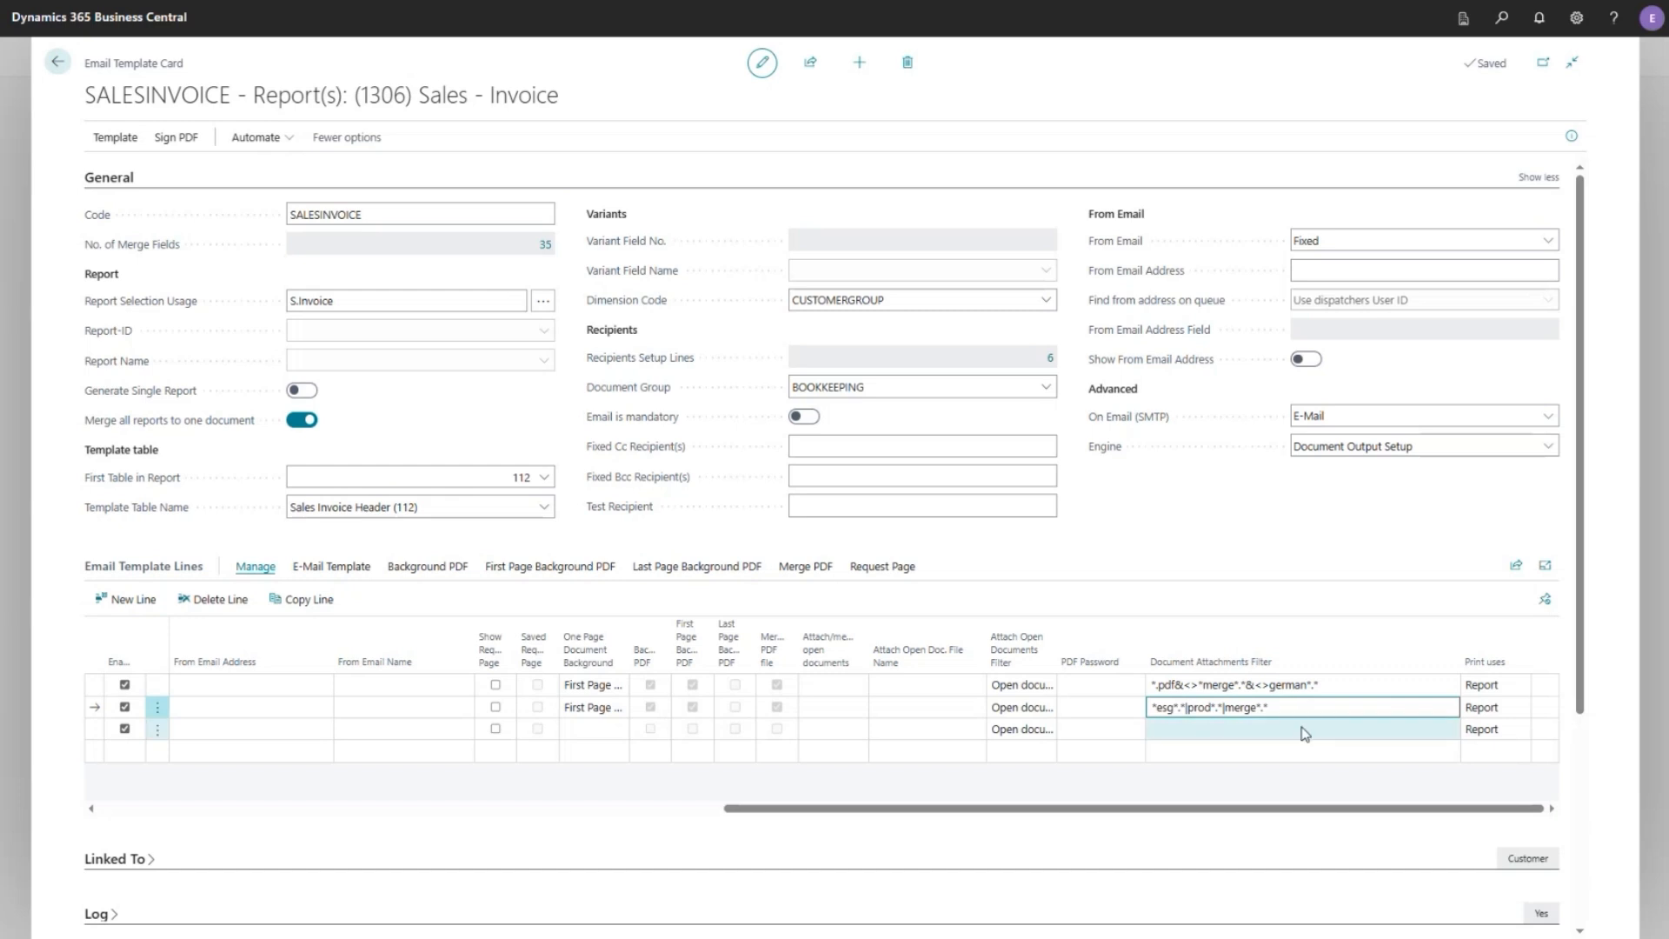
click(1166, 729)
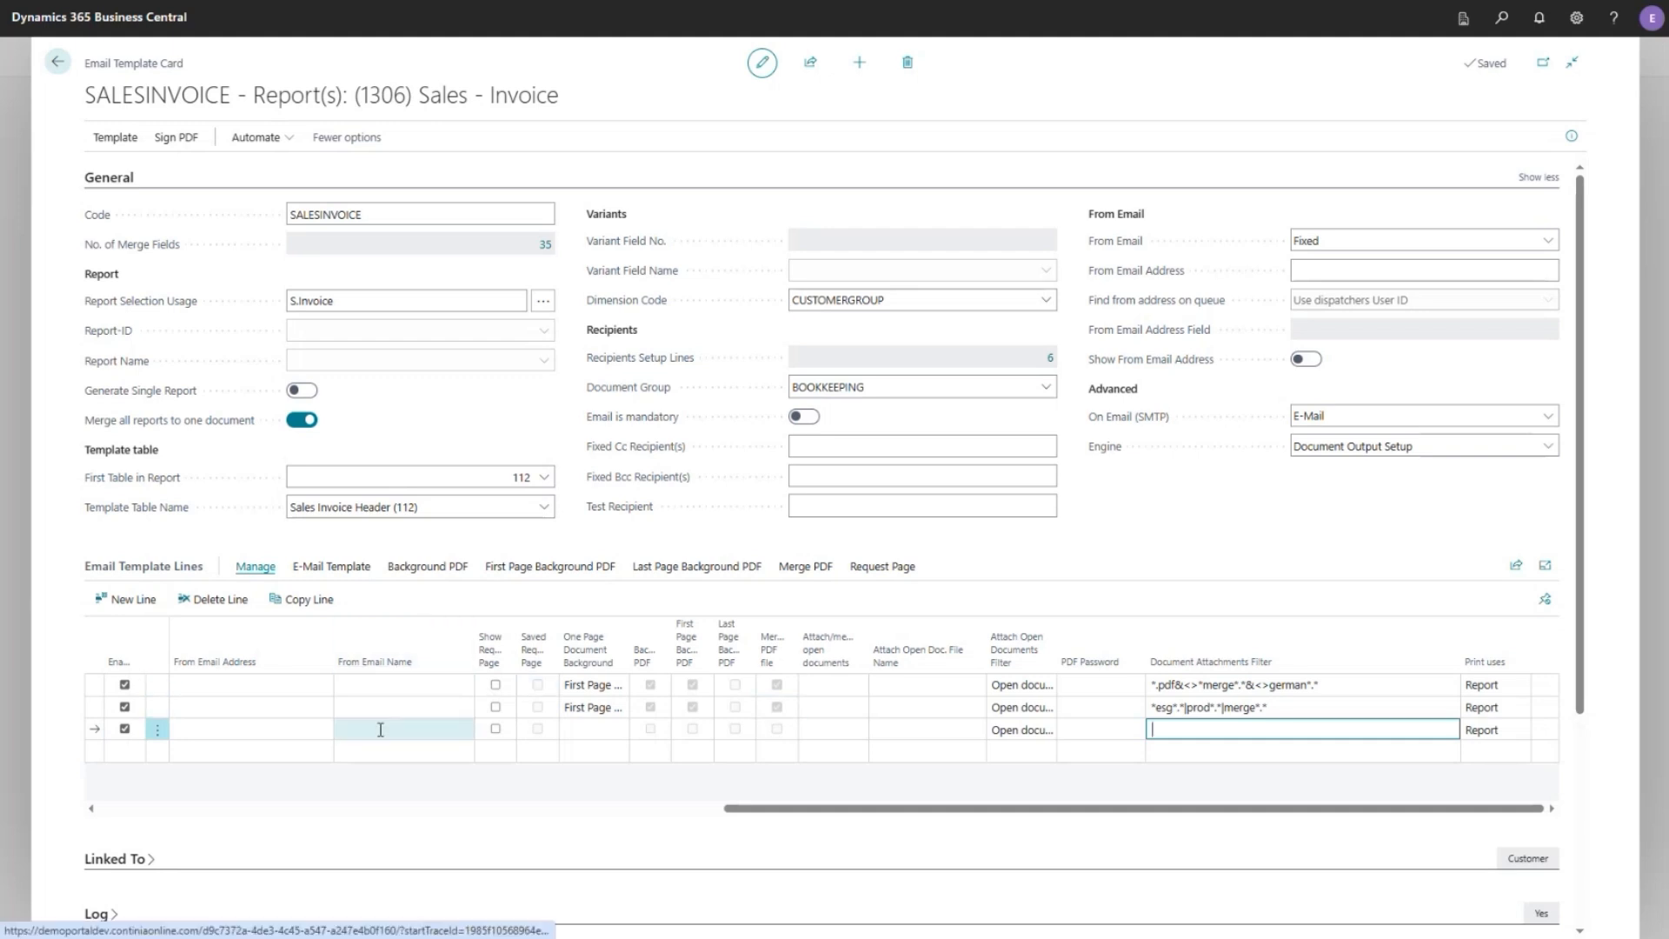
- Open the merge PDF file of the LARGE line, review its terms and conditions pages, and close it
click(102, 707)
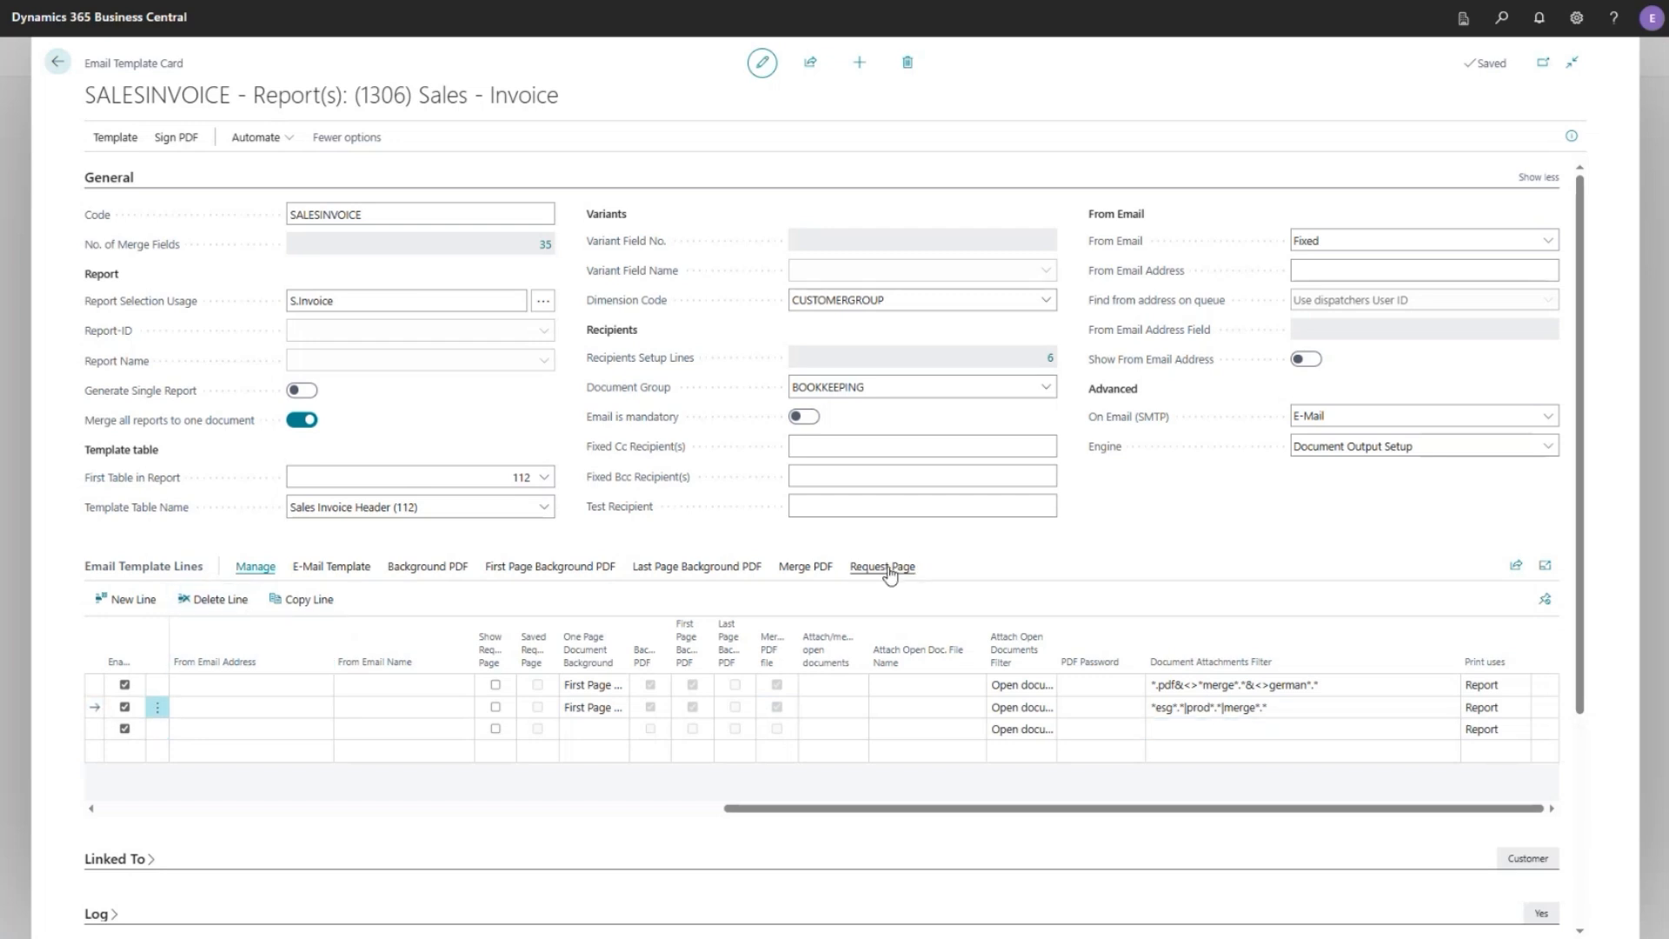
click(814, 573)
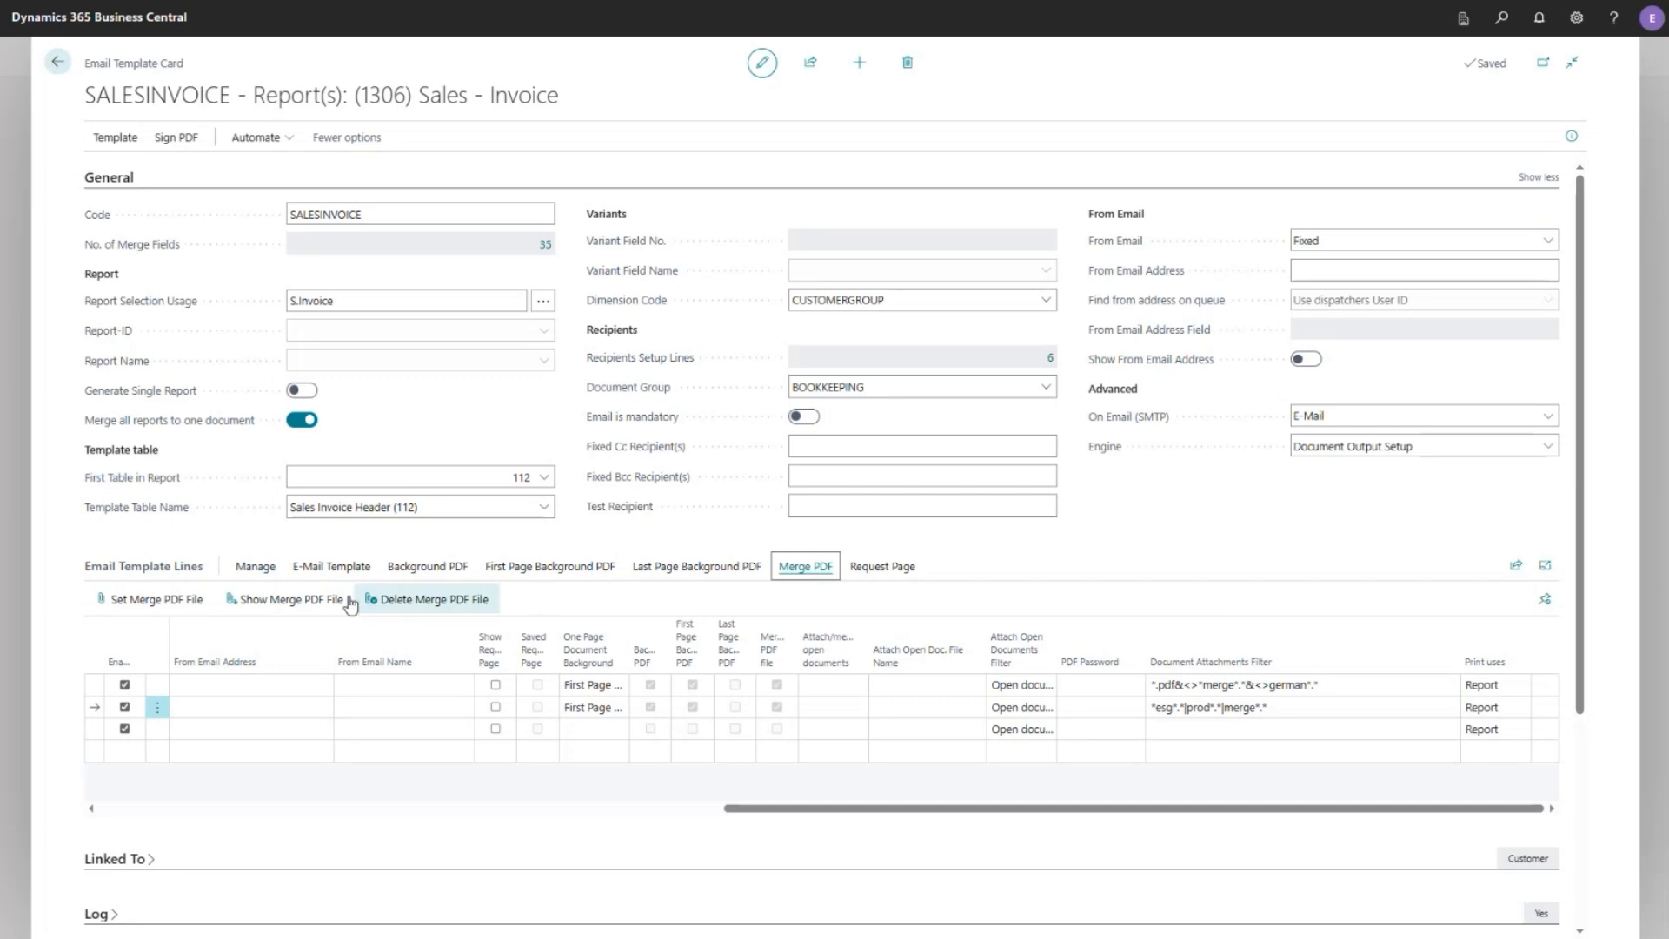
click(301, 602)
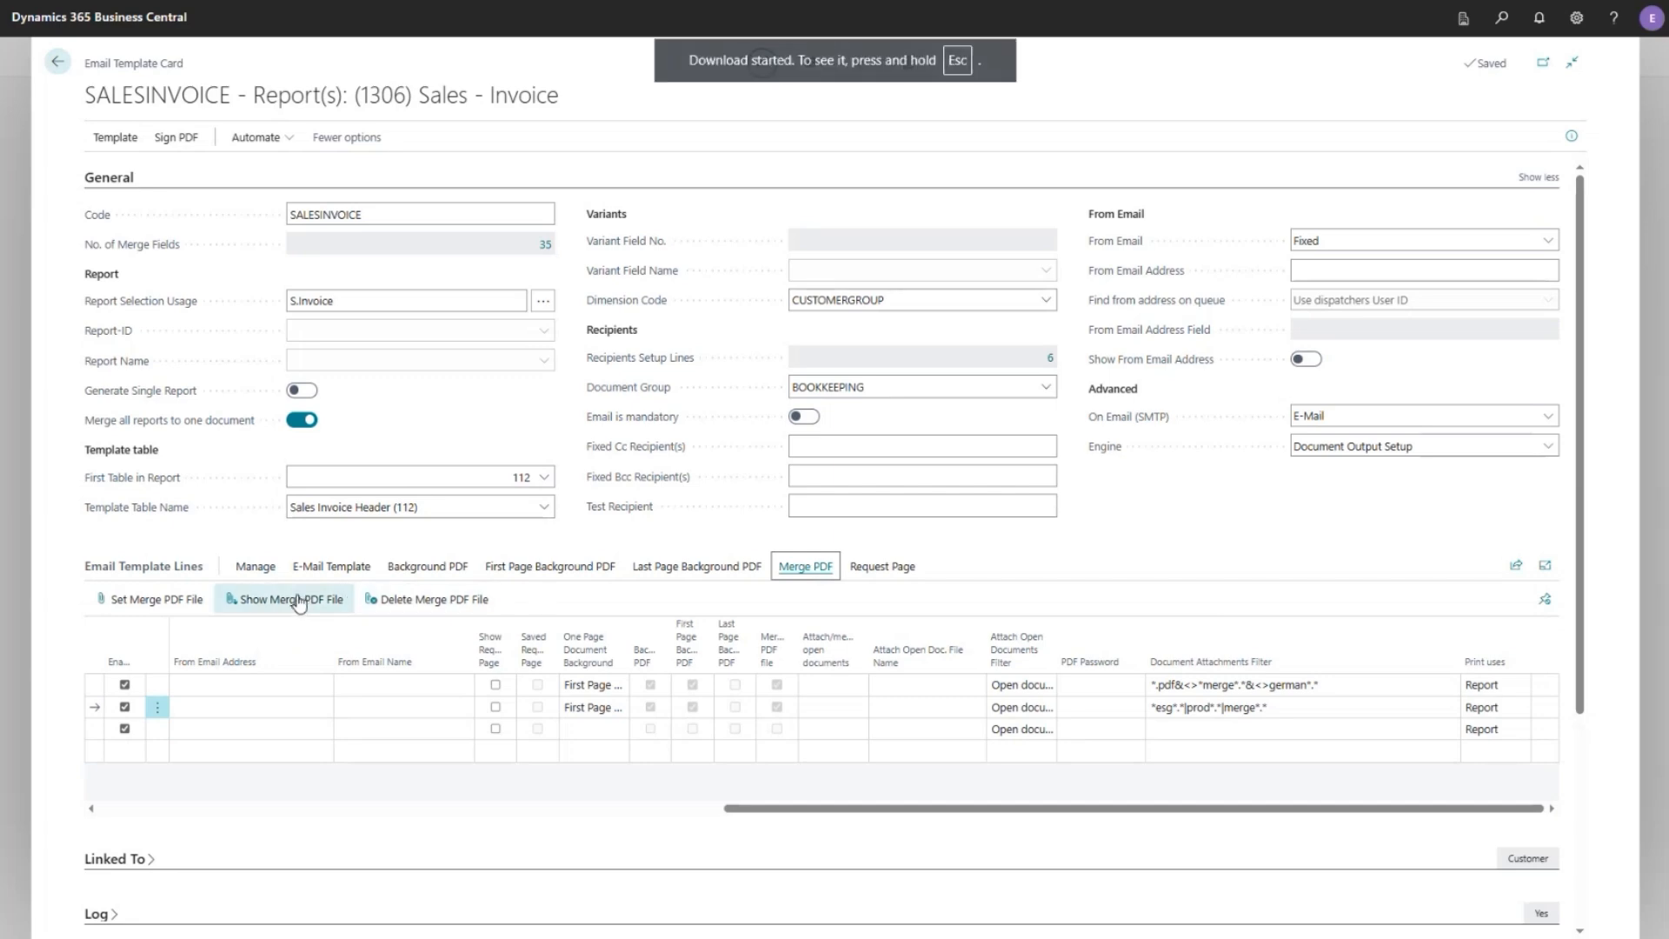
key(Escape)
click(1413, 112)
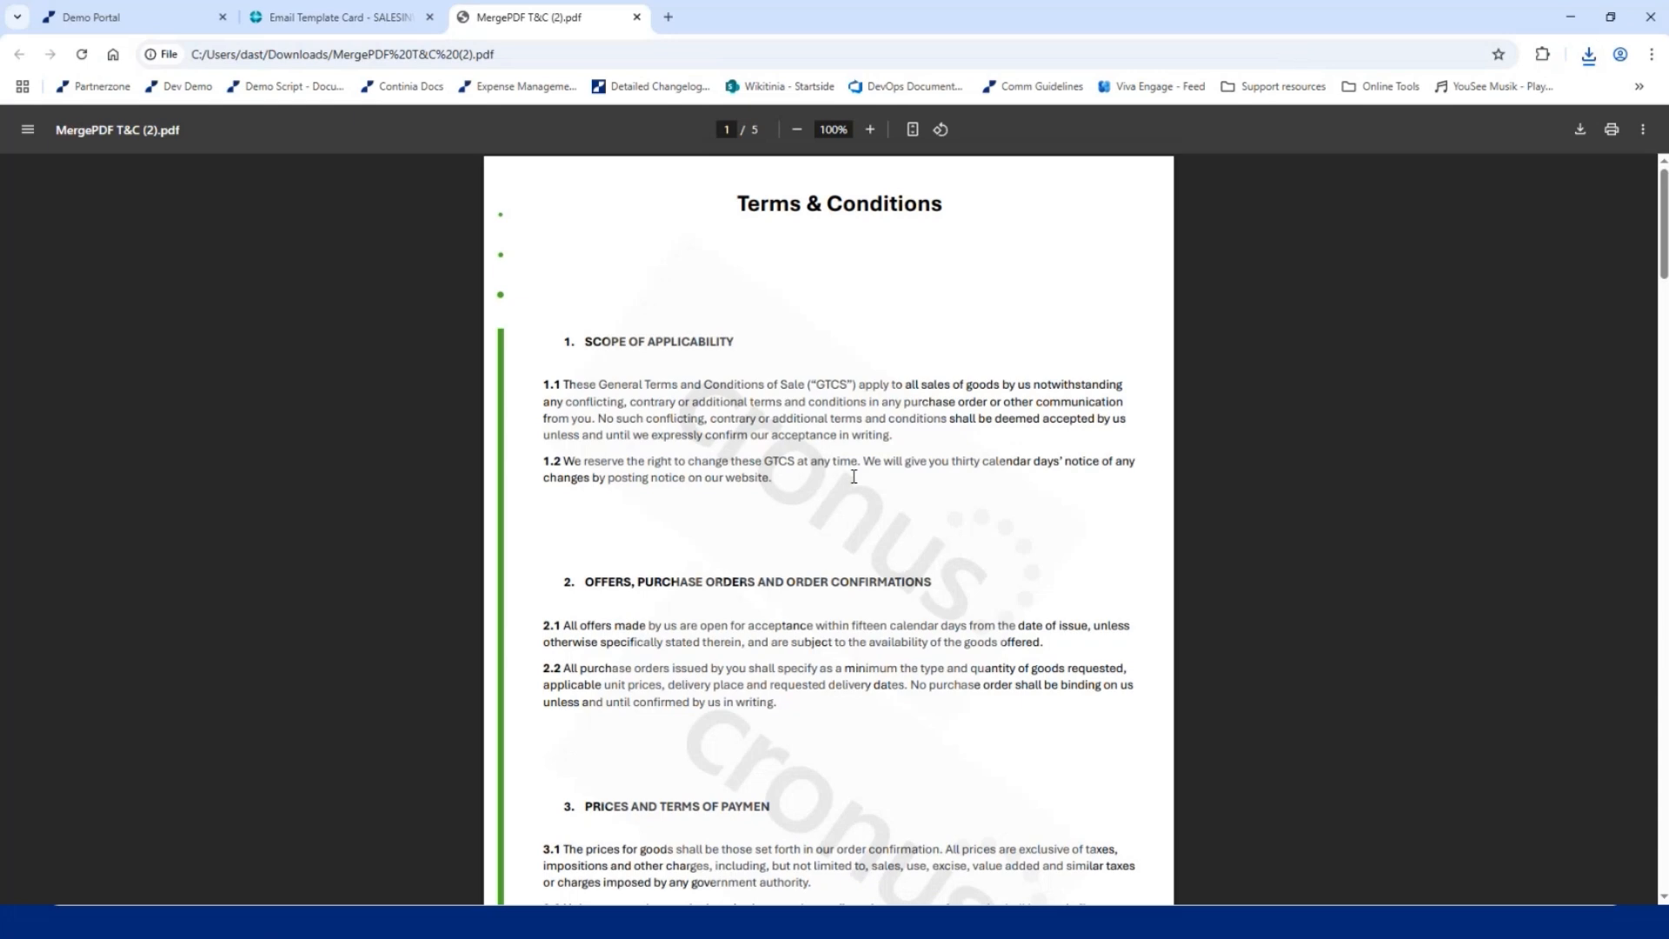
scroll(854, 477, down, 20)
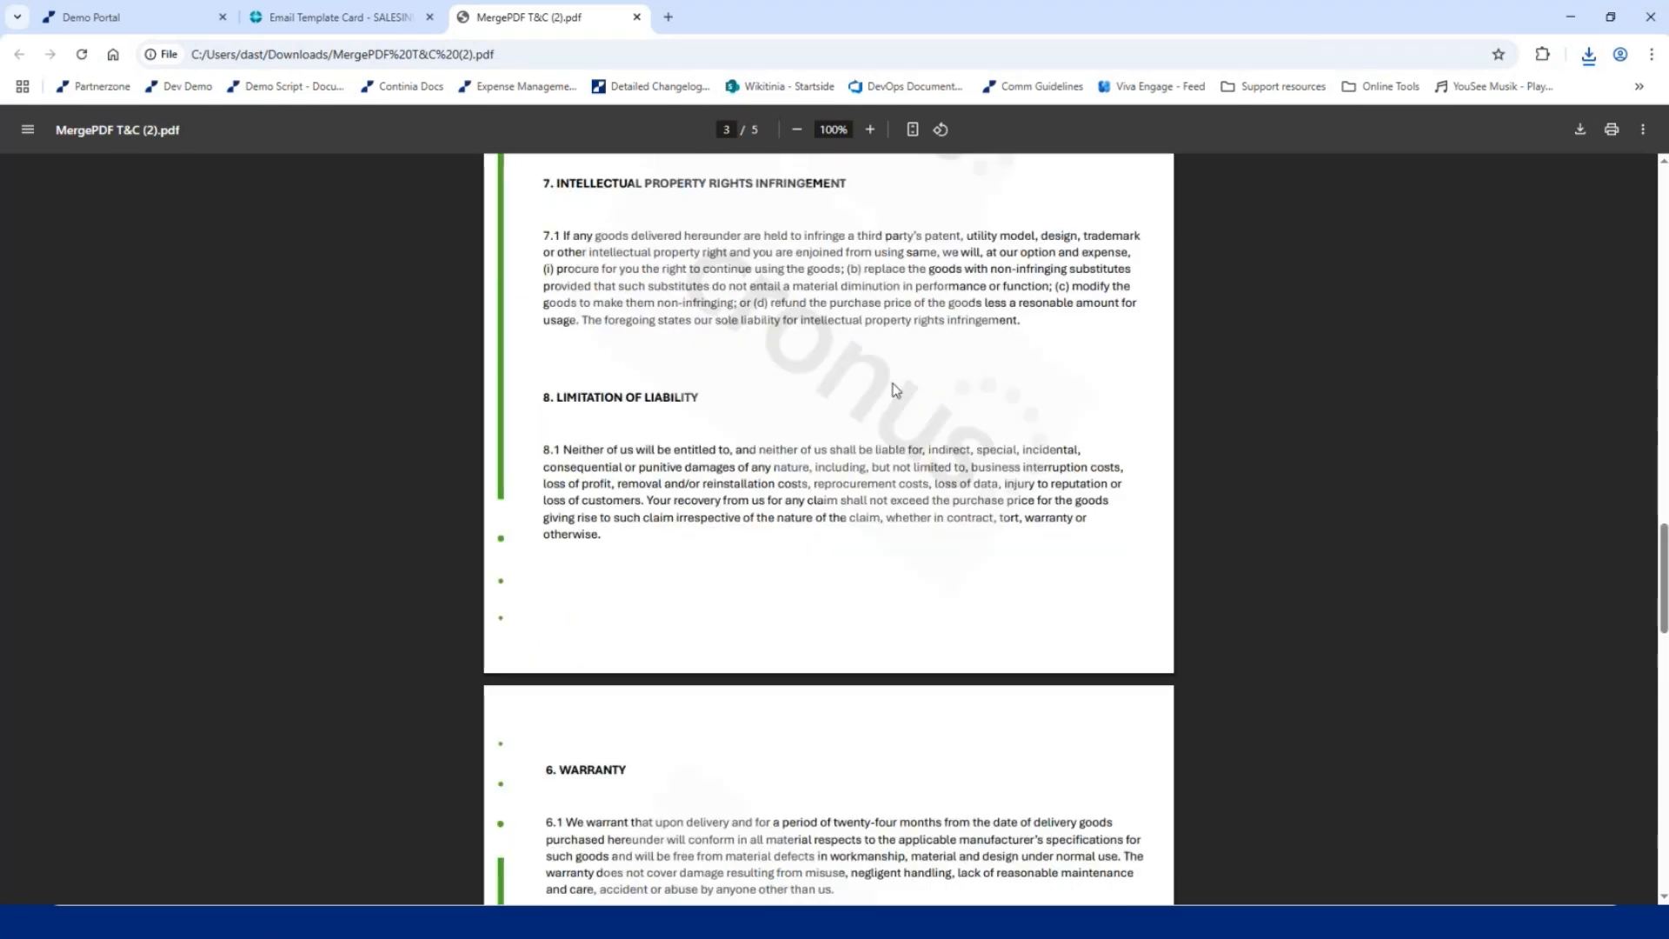
scroll(888, 435, down, 15)
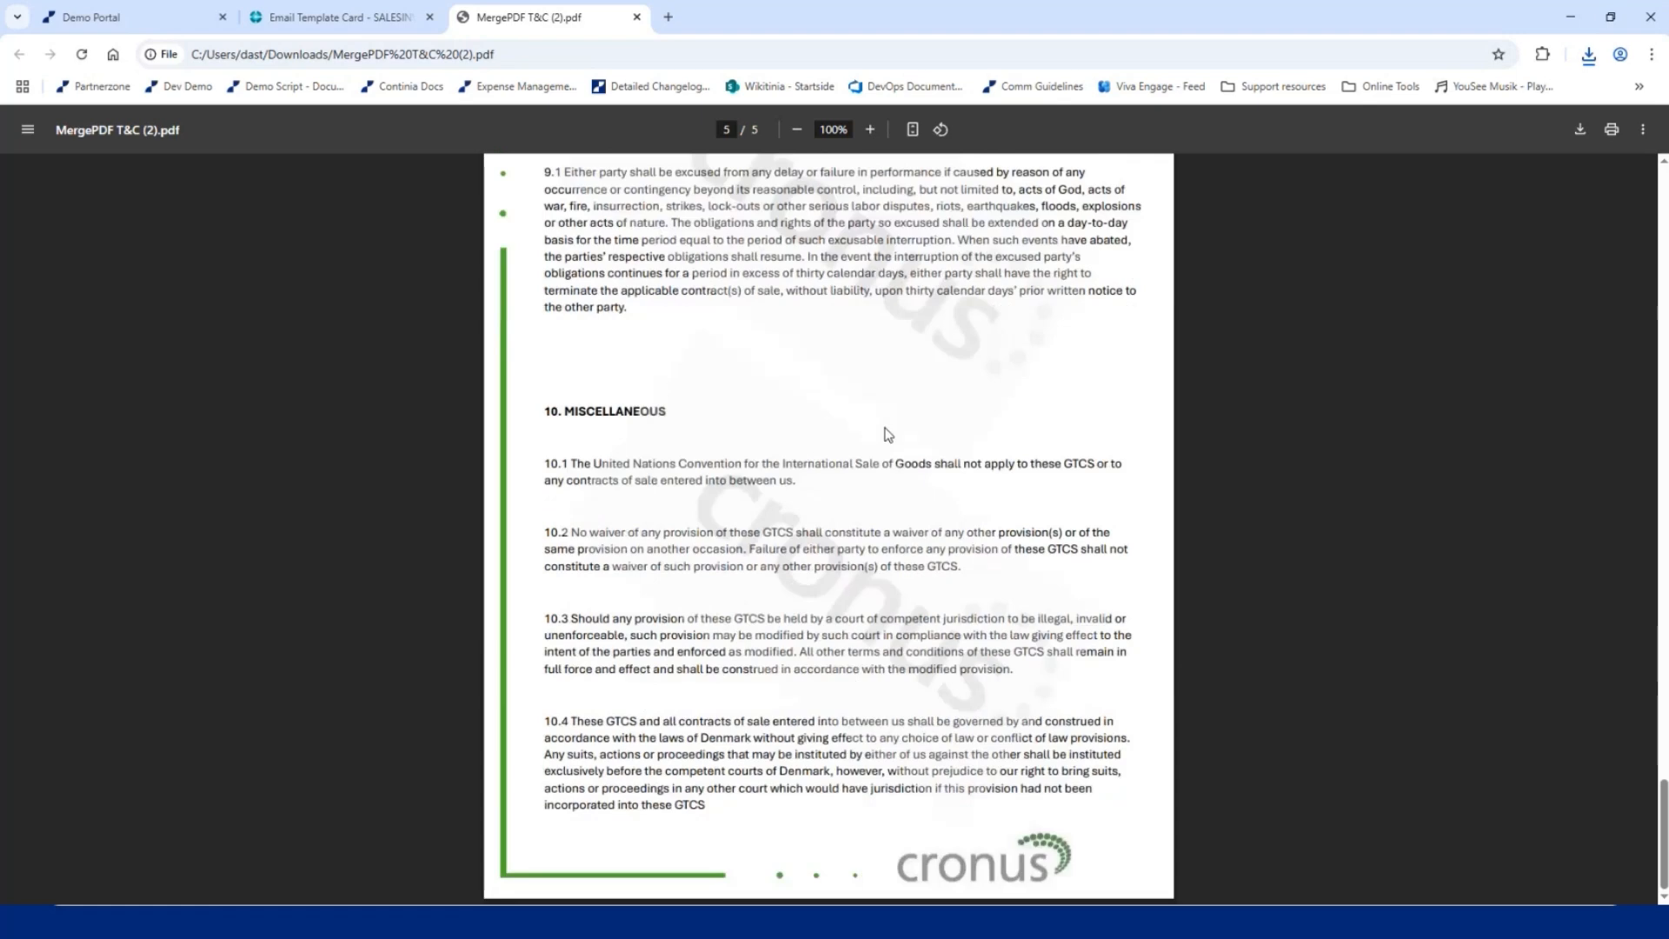
scroll(885, 432, up, 10)
scroll(882, 430, down, 10)
click(638, 17)
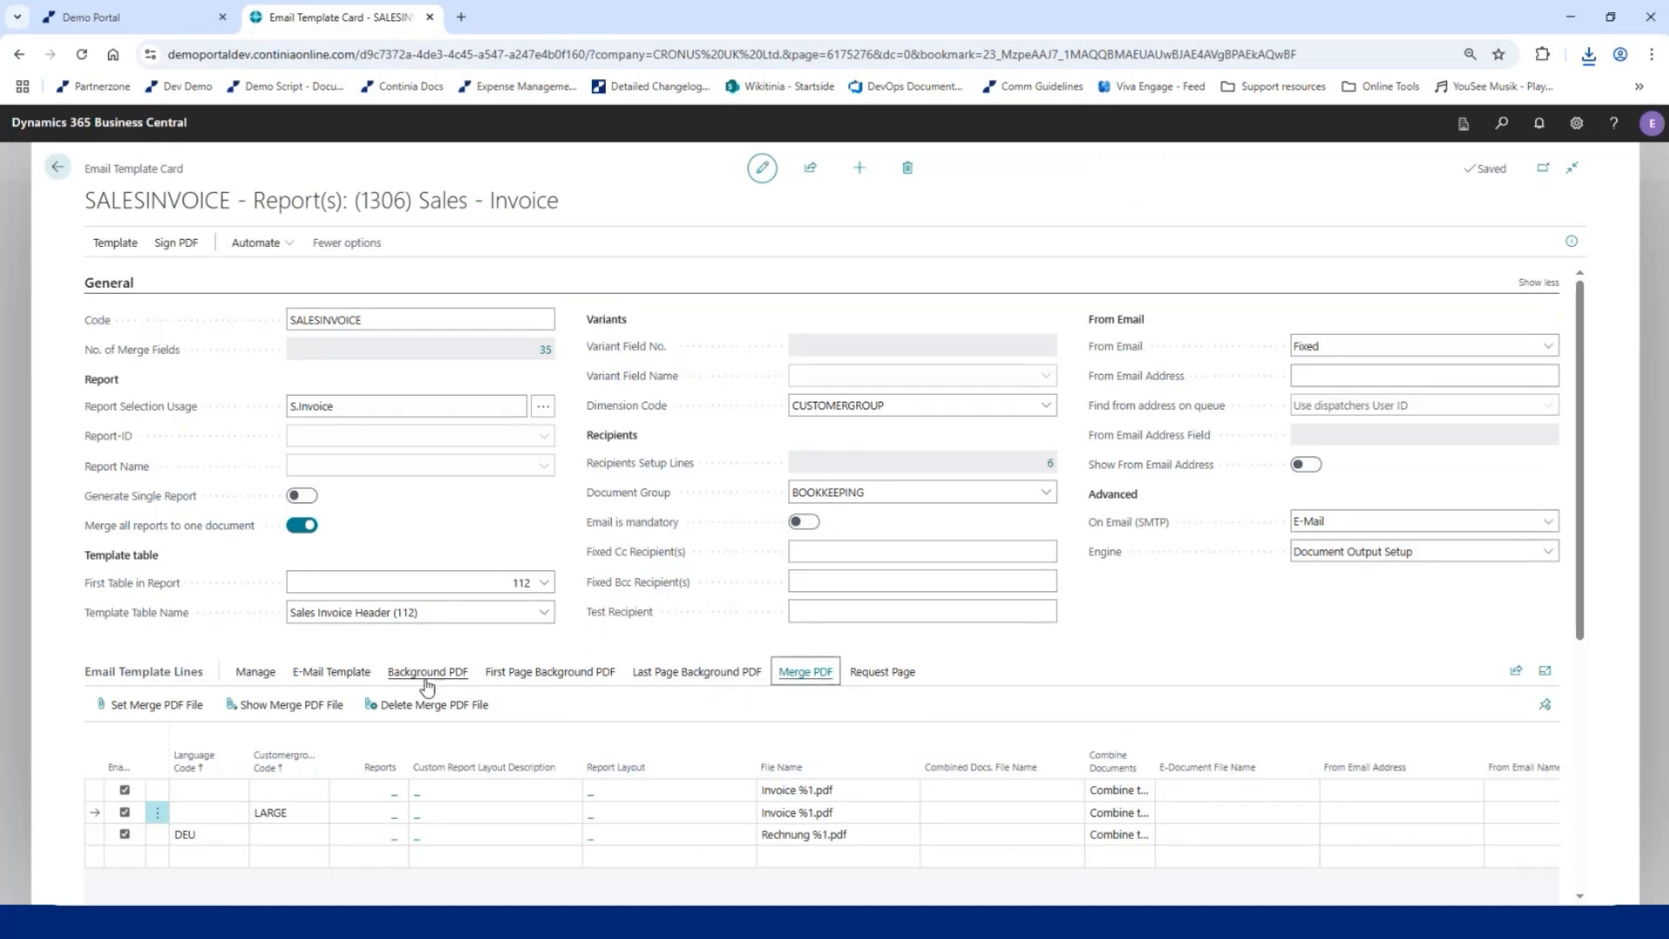
- Open the first page background PDF of the LARGE line, check its design, and close it
click(531, 678)
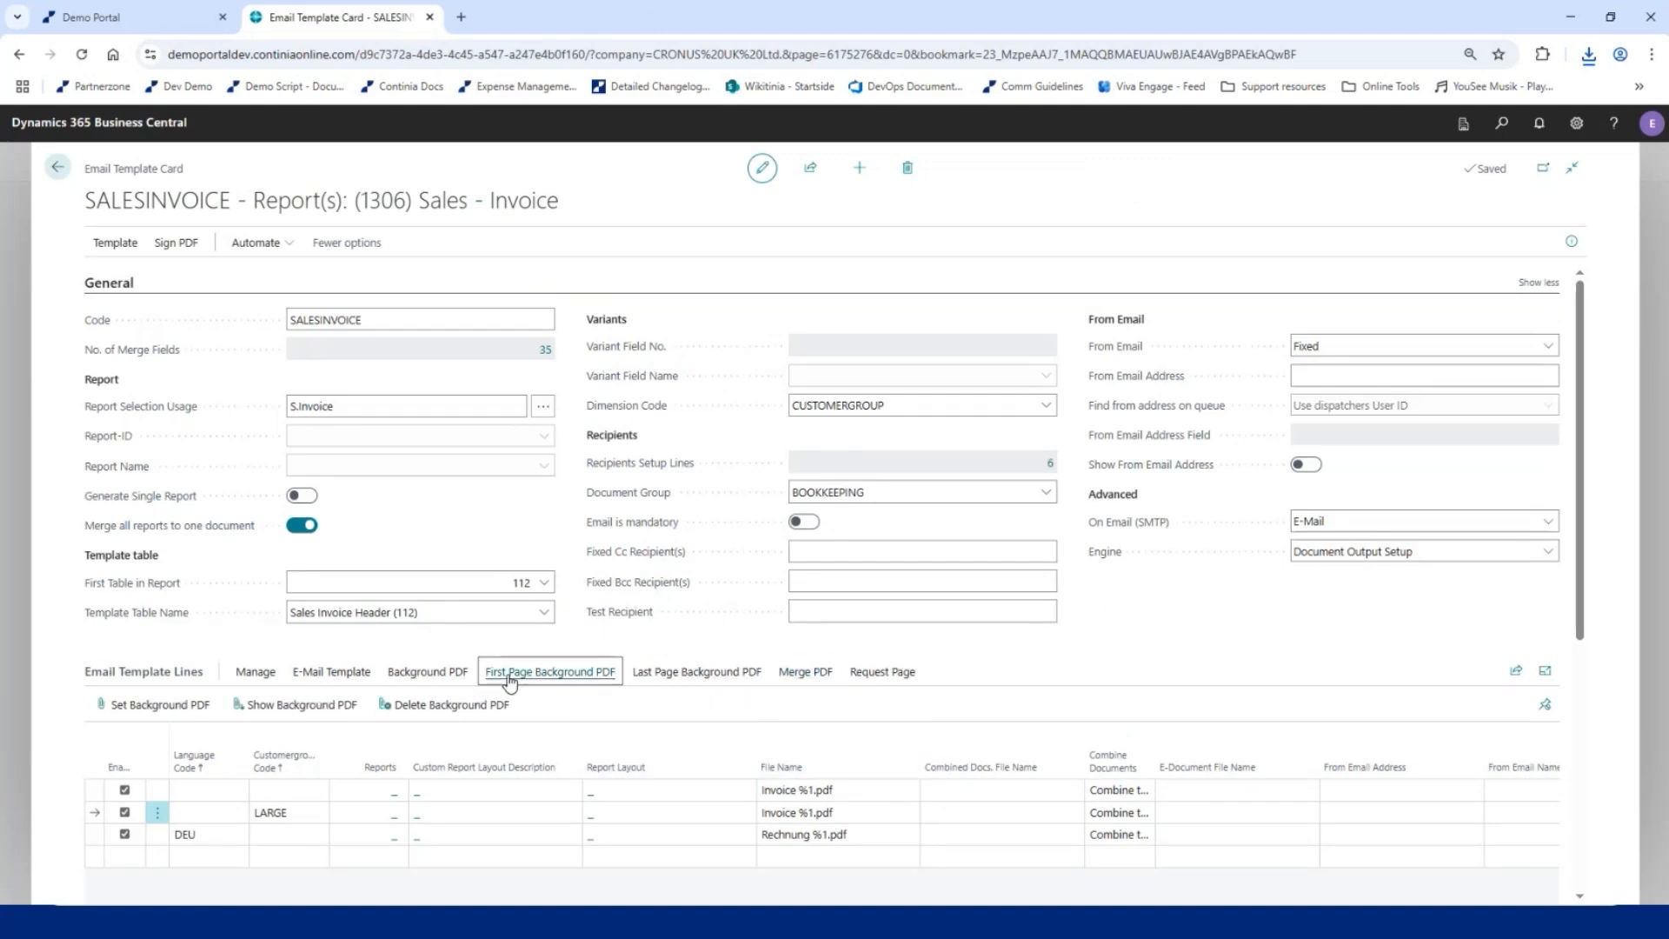
click(279, 707)
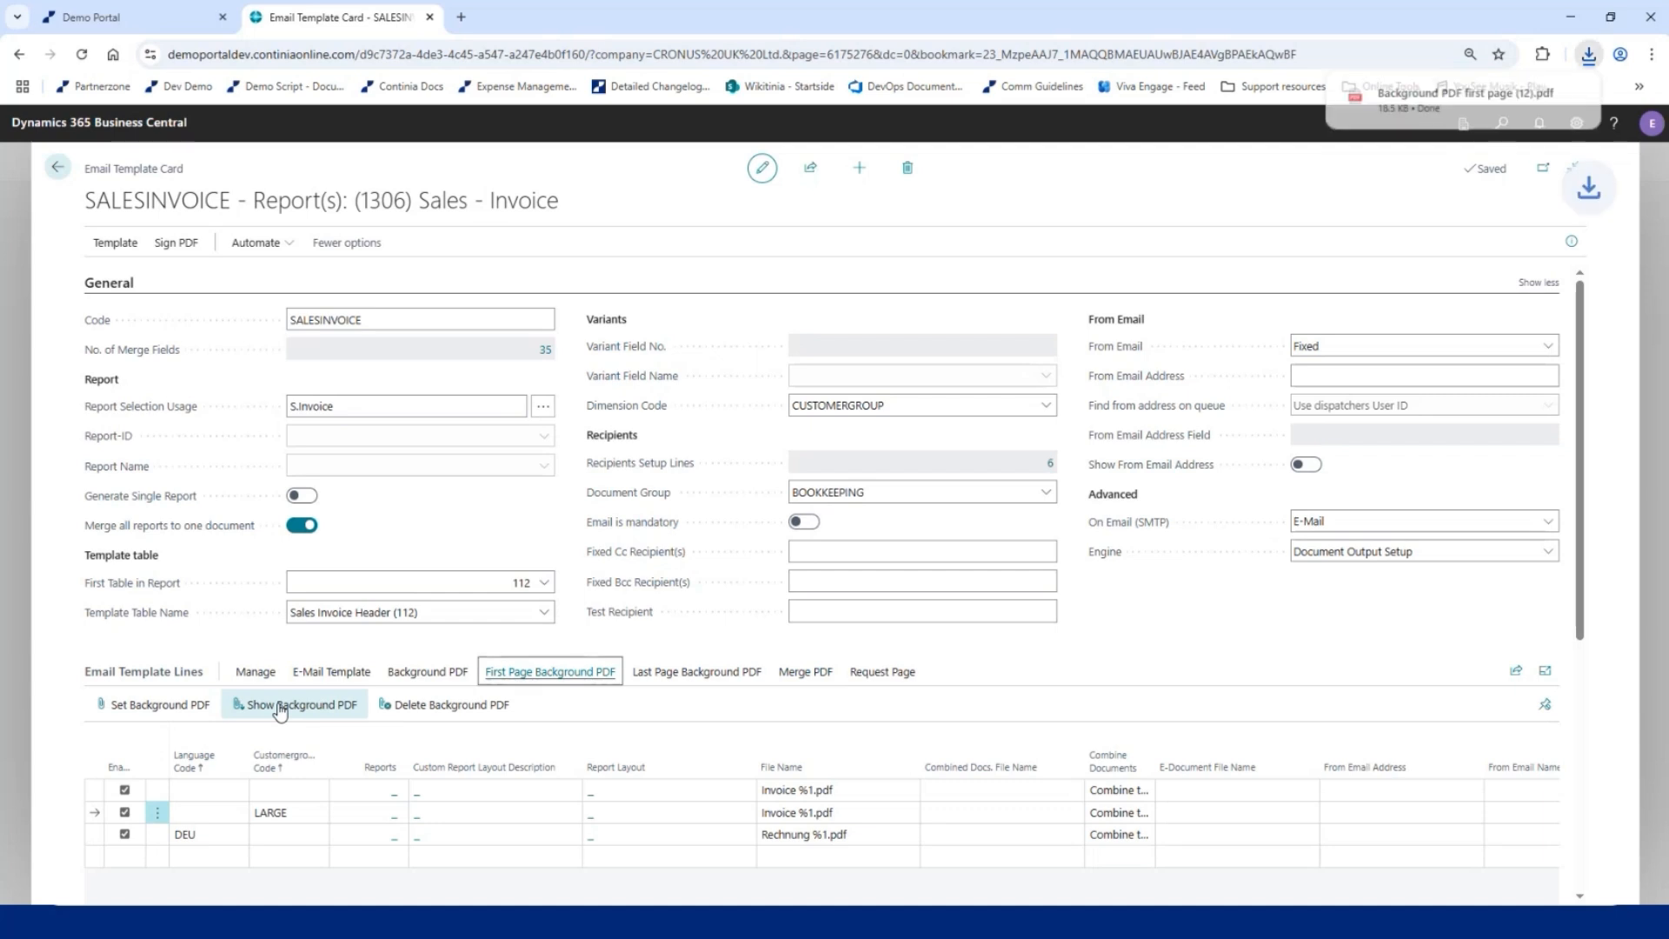
click(1417, 98)
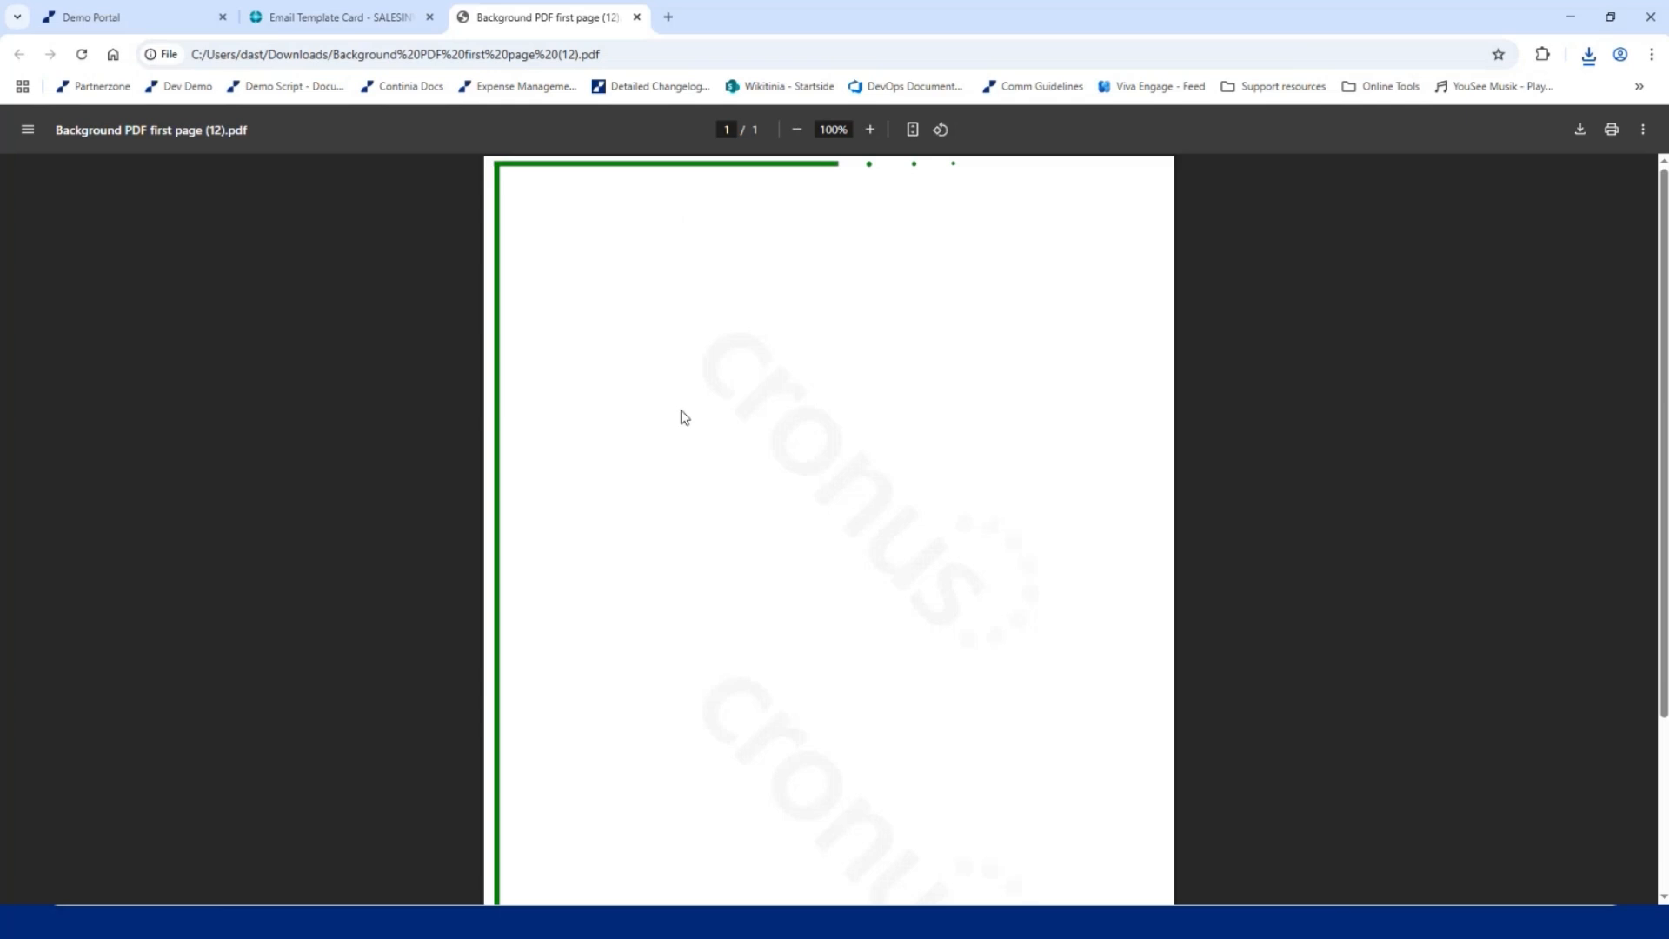
scroll(682, 426, down, 2)
scroll(683, 442, up, 2)
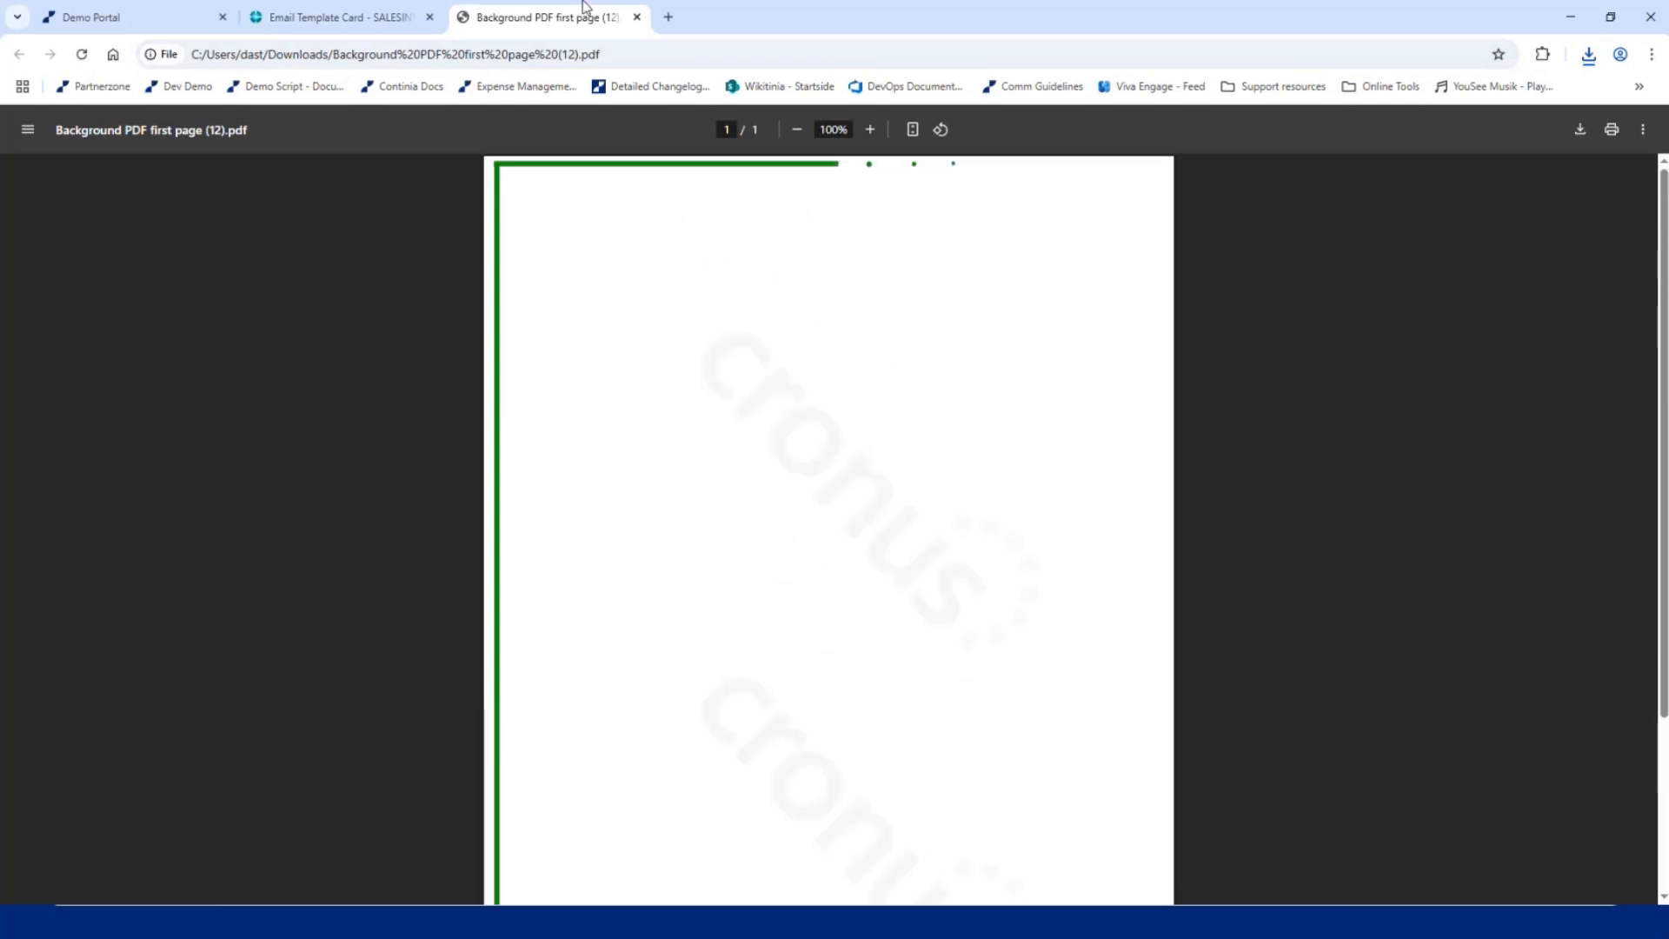
click(637, 16)
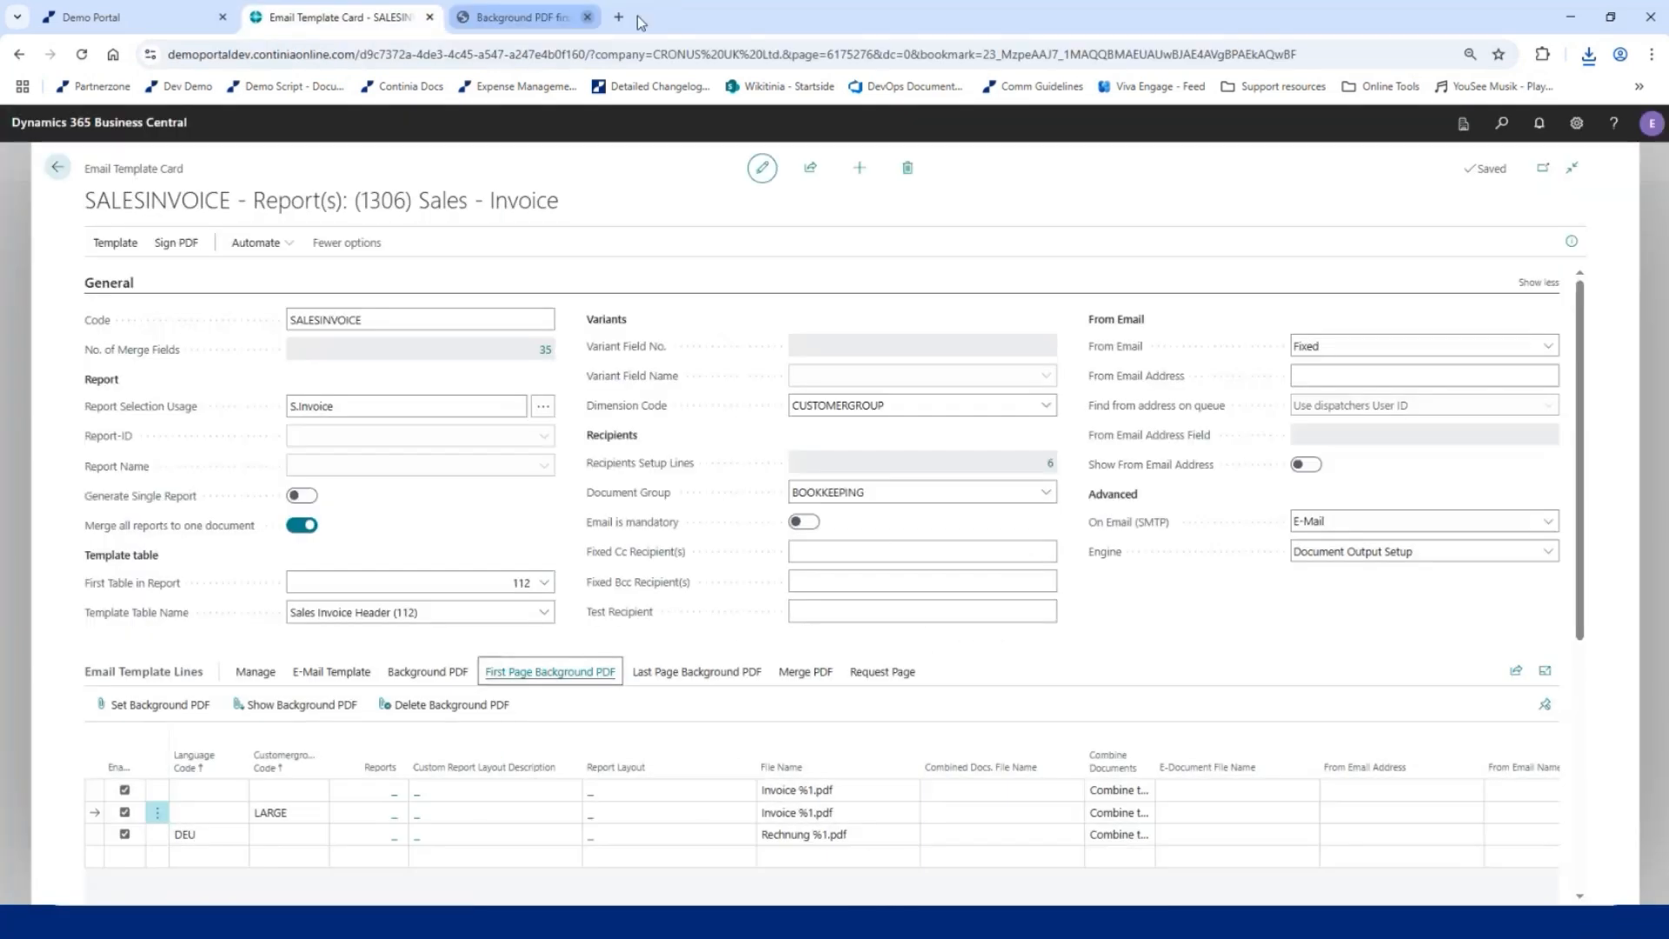
- Open the general background PDF of the LARGE line, check the middle page design, and close it
click(408, 674)
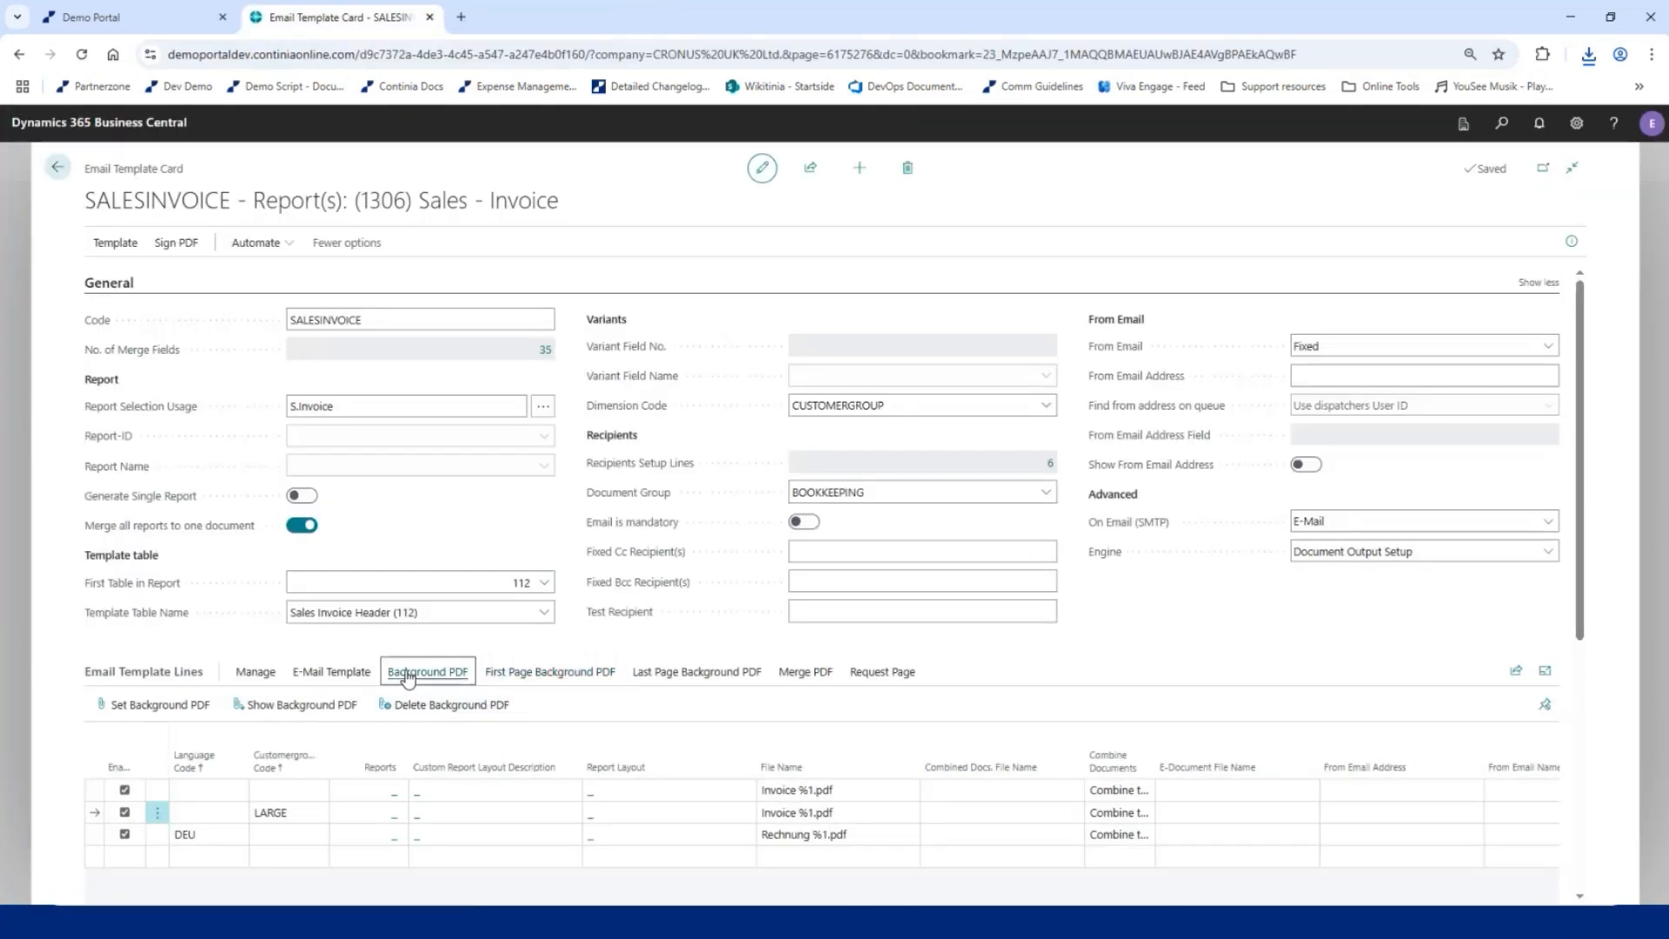
click(294, 708)
click(1471, 104)
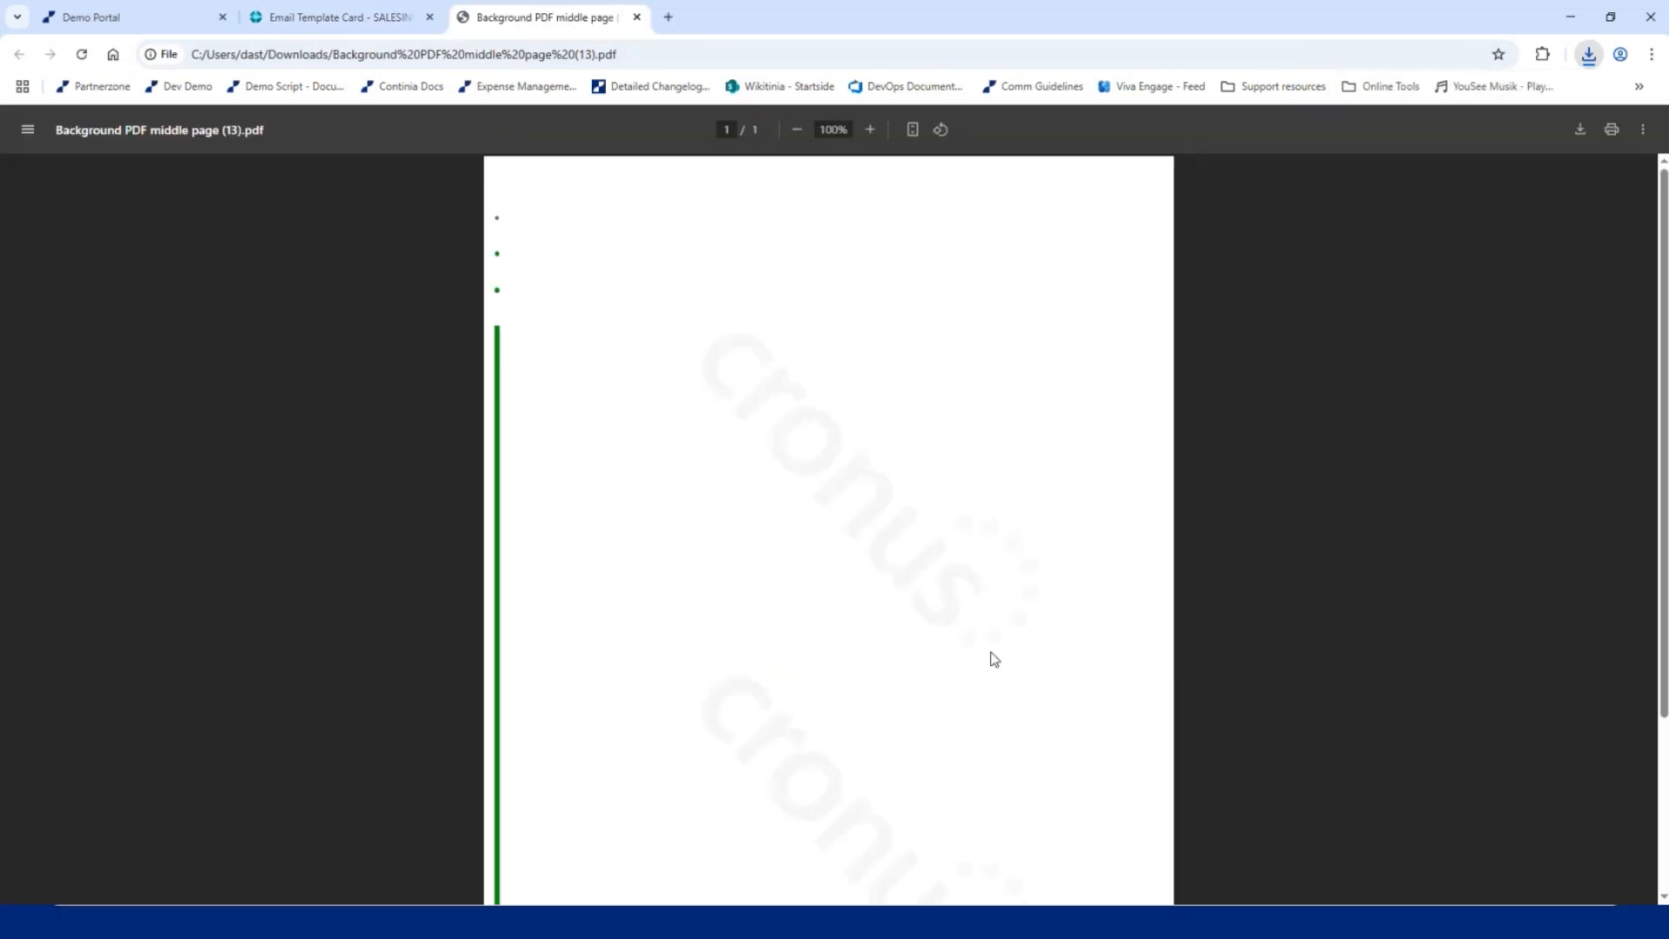
click(637, 18)
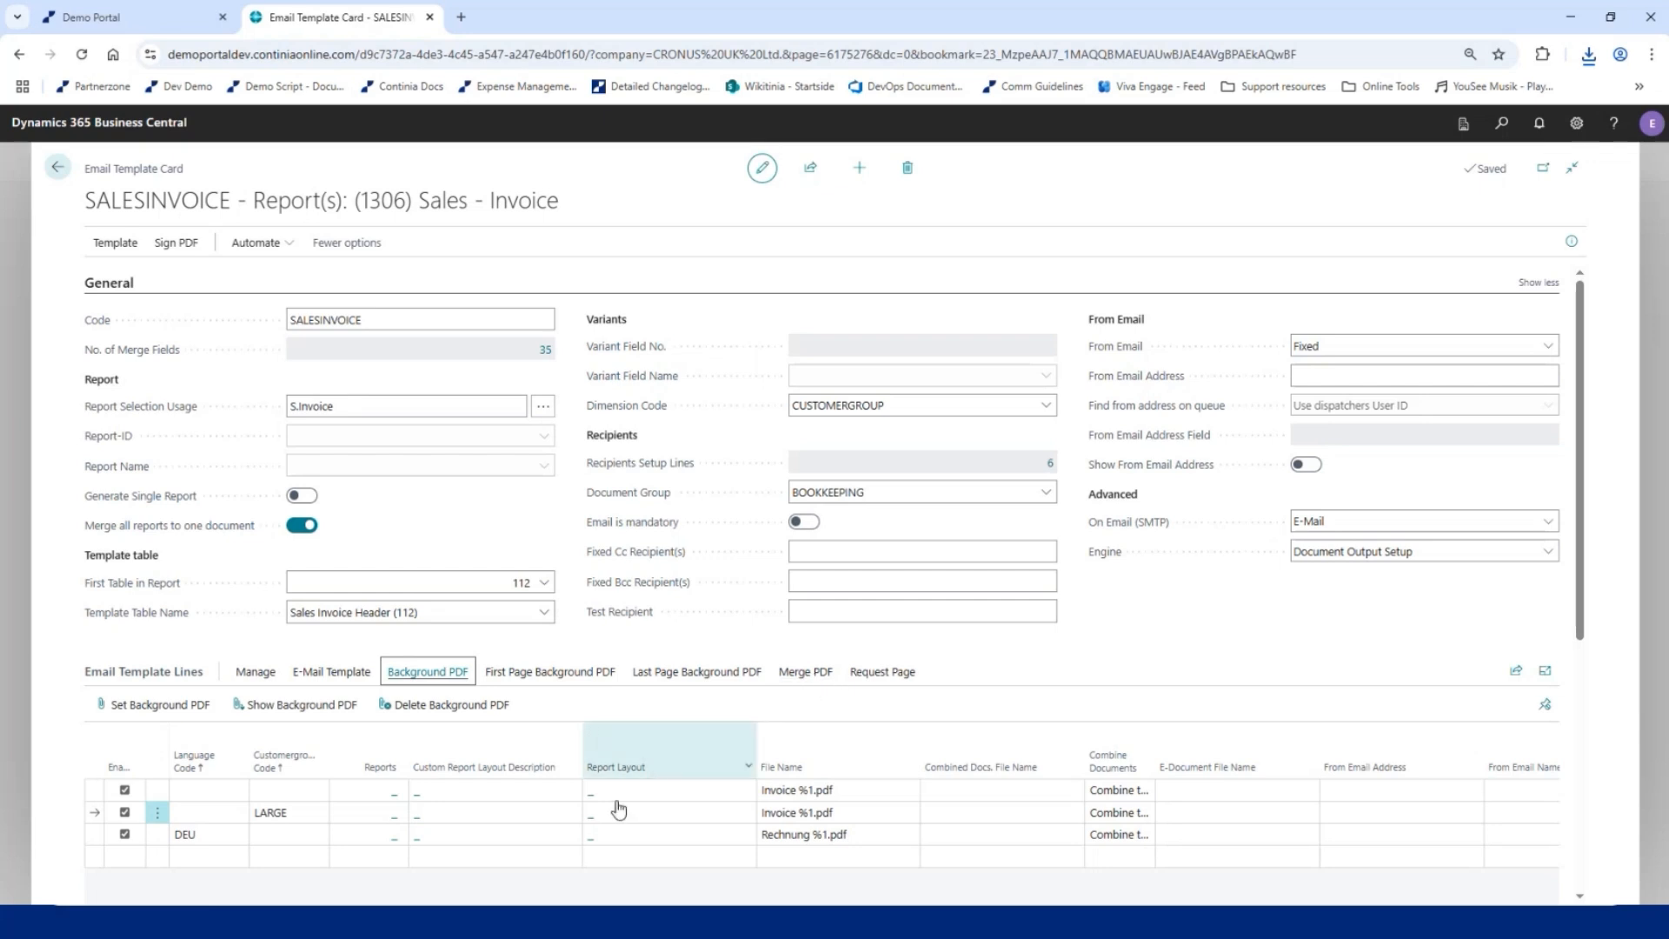
- Delete the merge PDF file from the LARGE template line
scroll(1172, 858, down, 3)
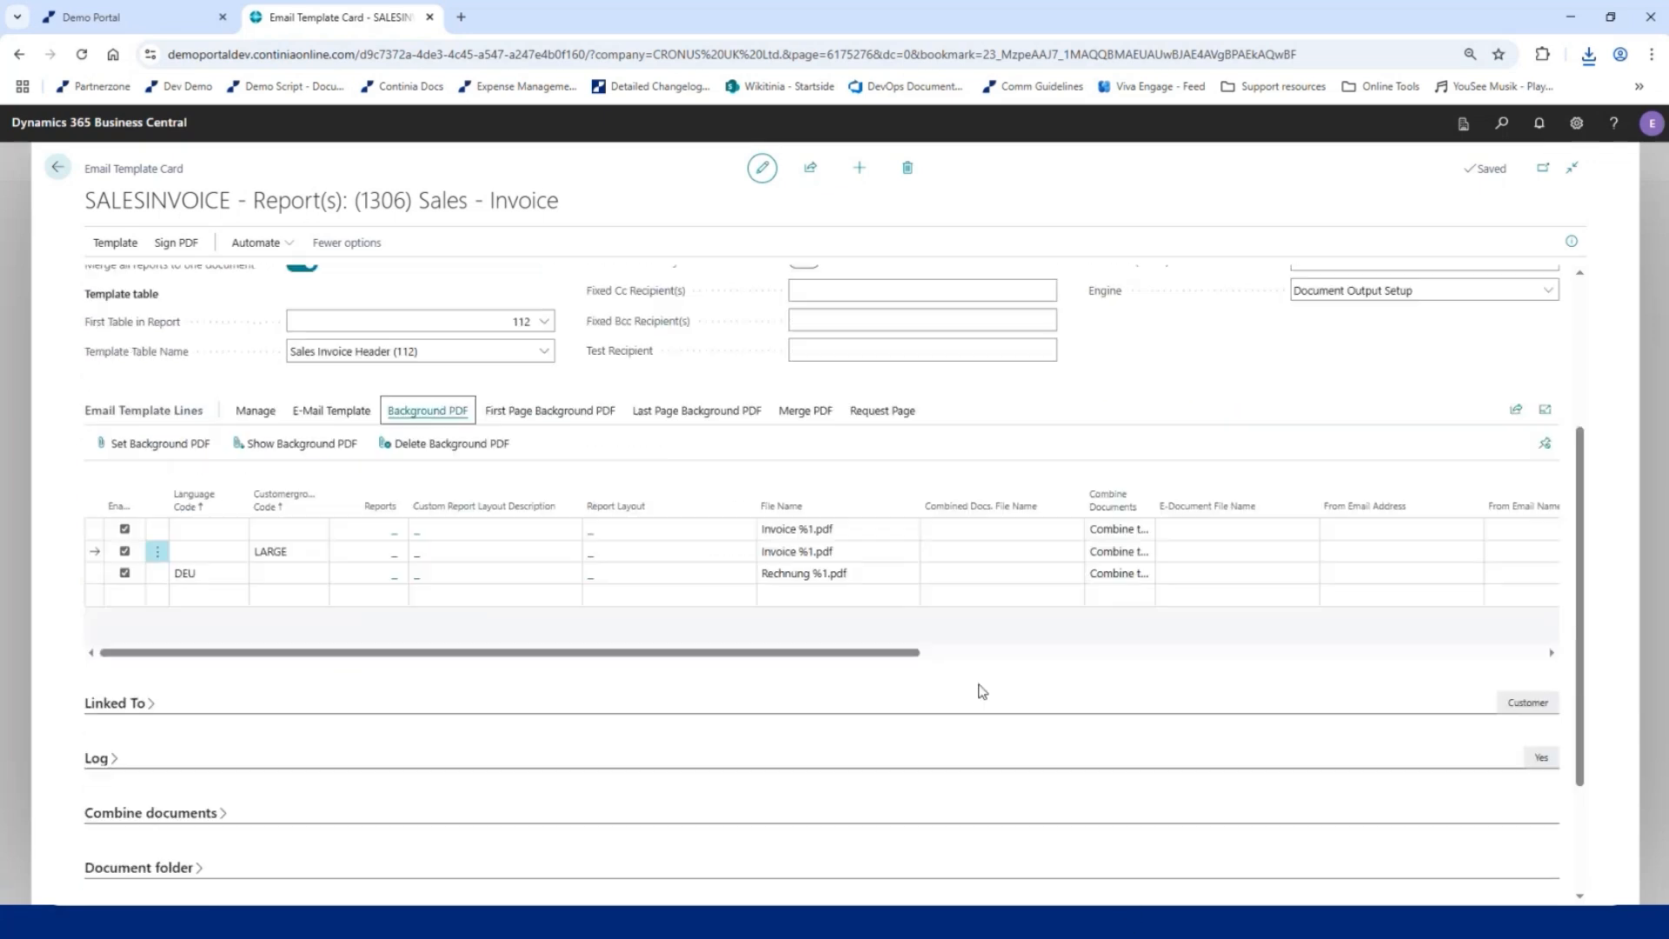
drag(1052, 673, 1317, 675)
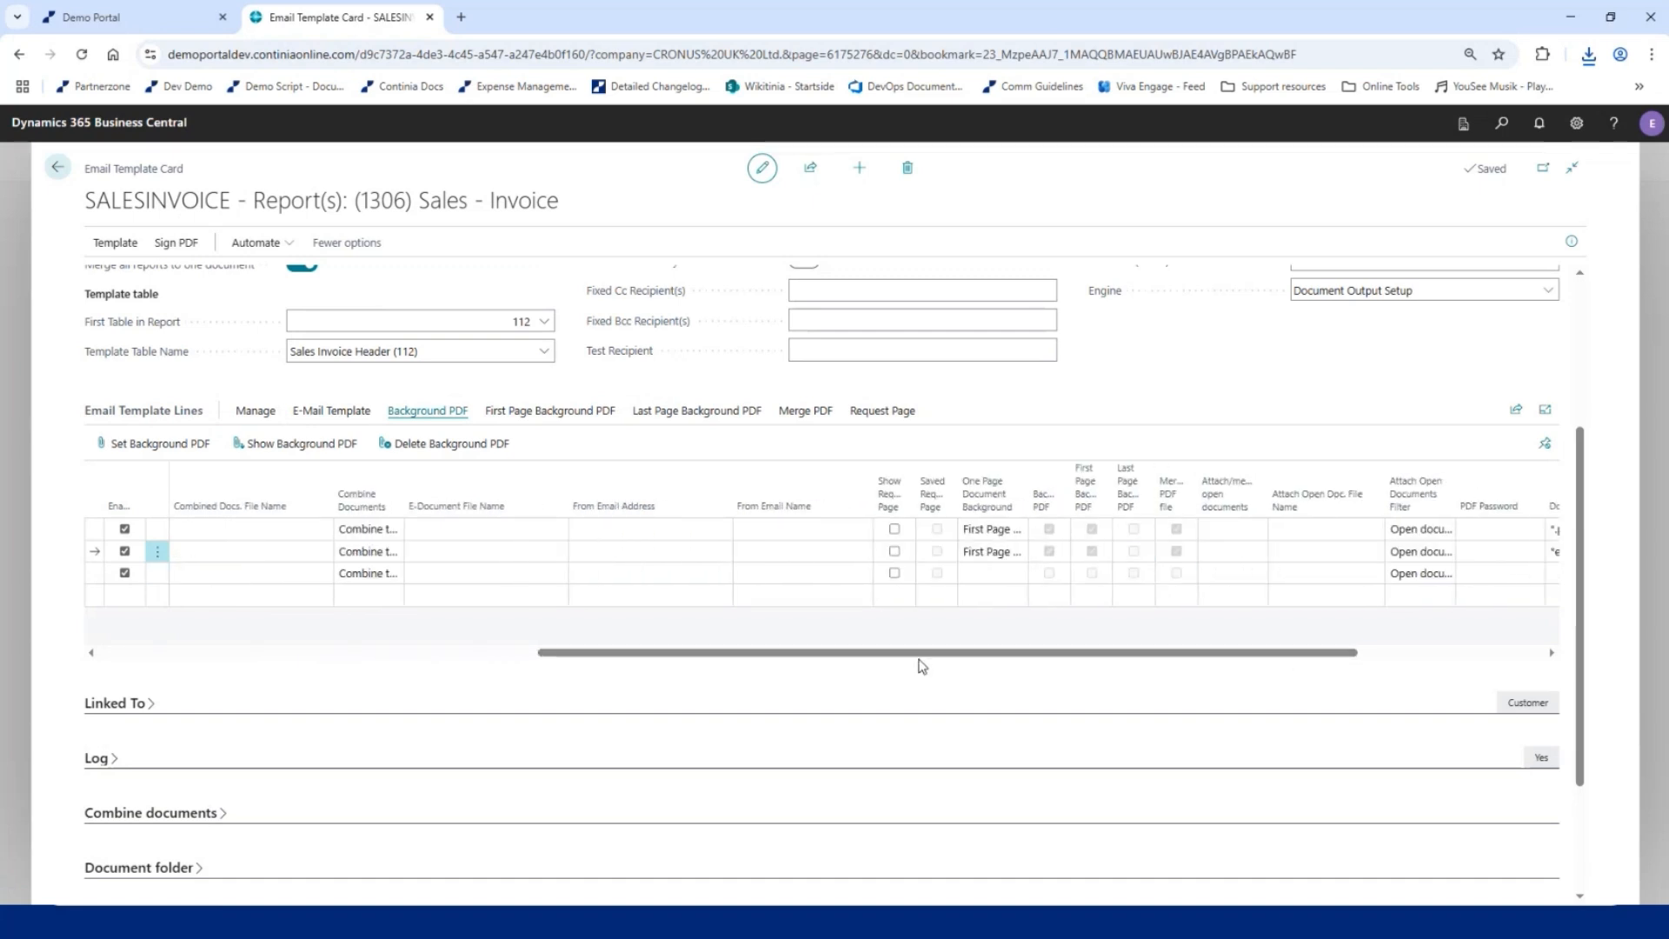
click(792, 414)
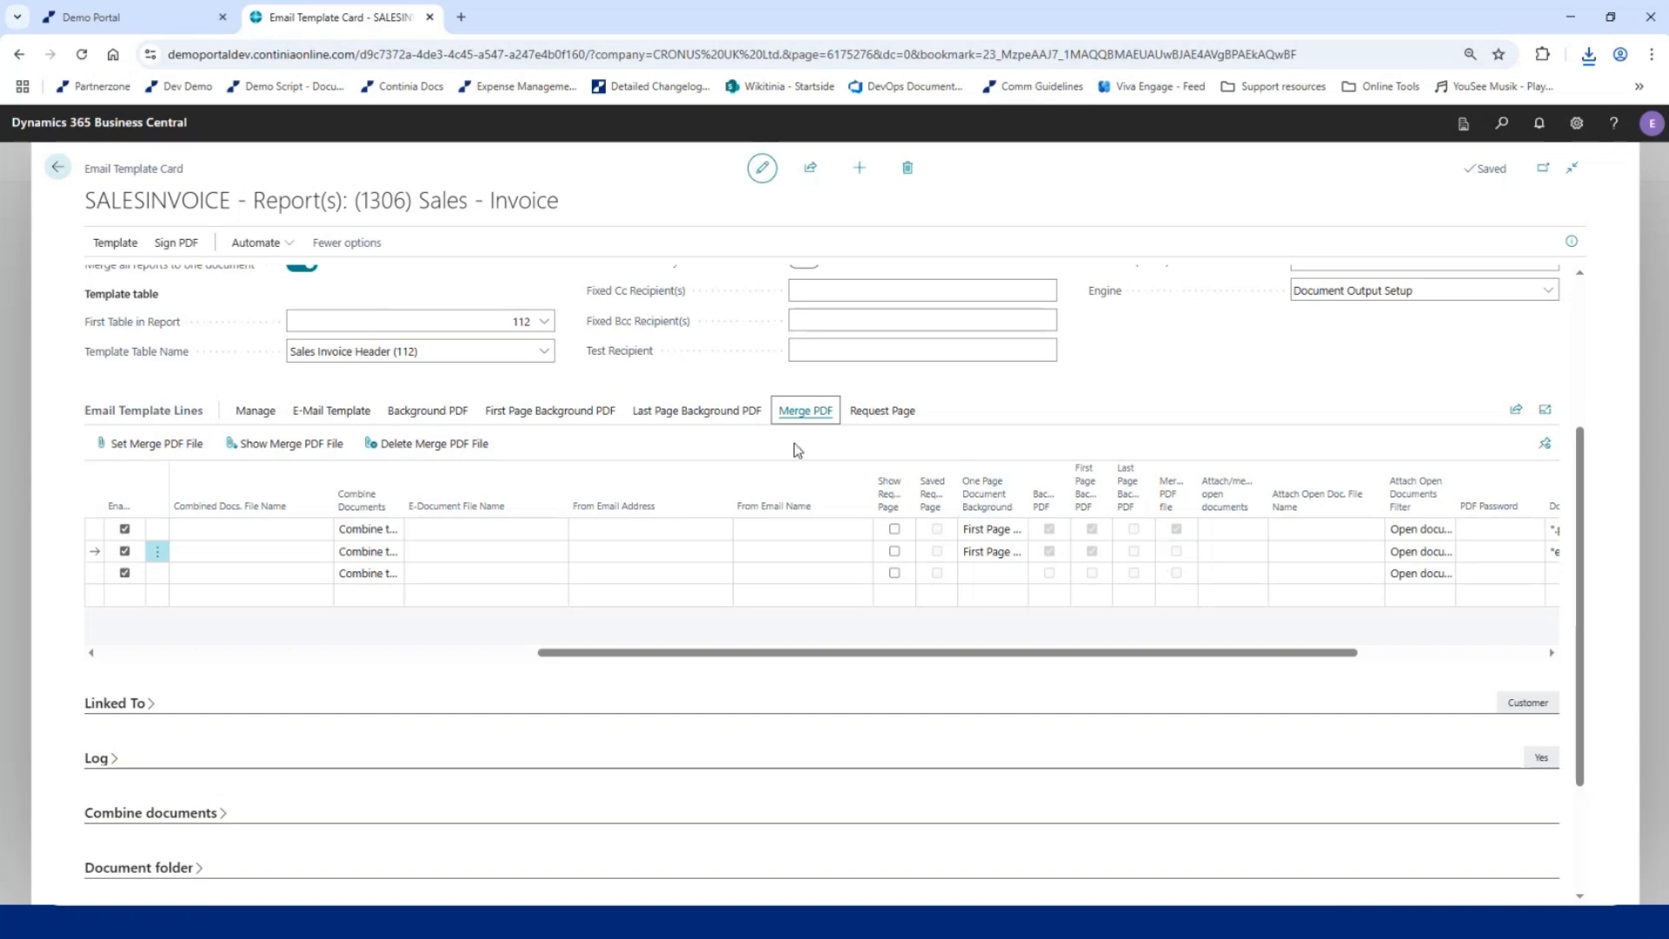
- Upload a PDF file as the last page background of the LARGE template line
click(672, 419)
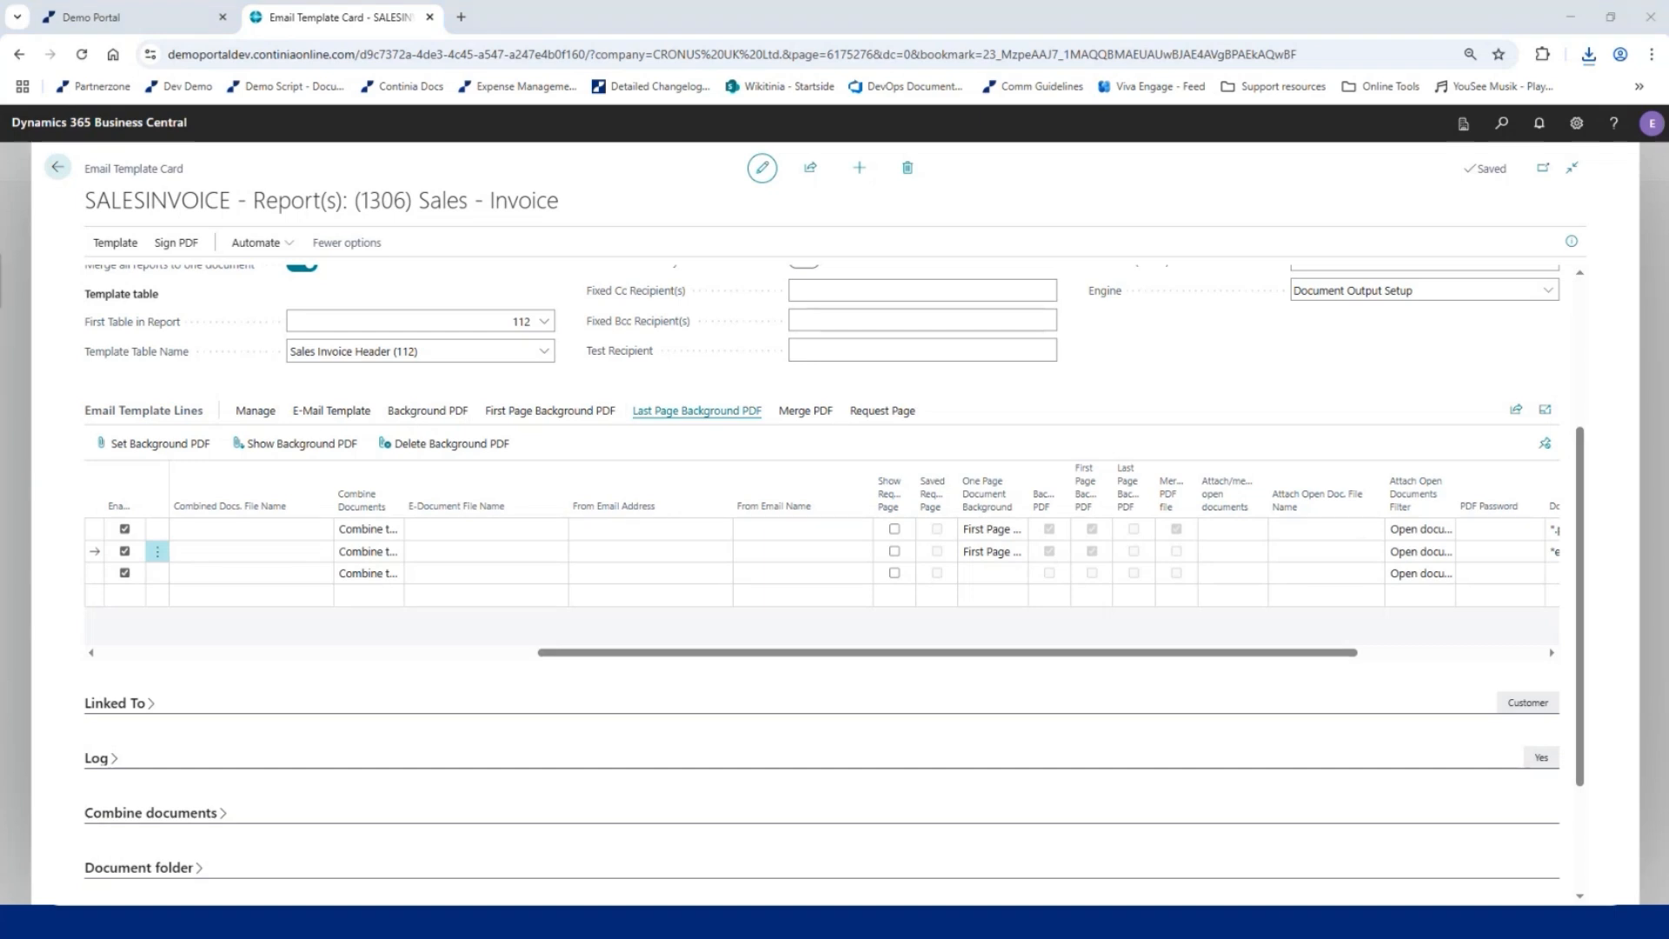
click(153, 445)
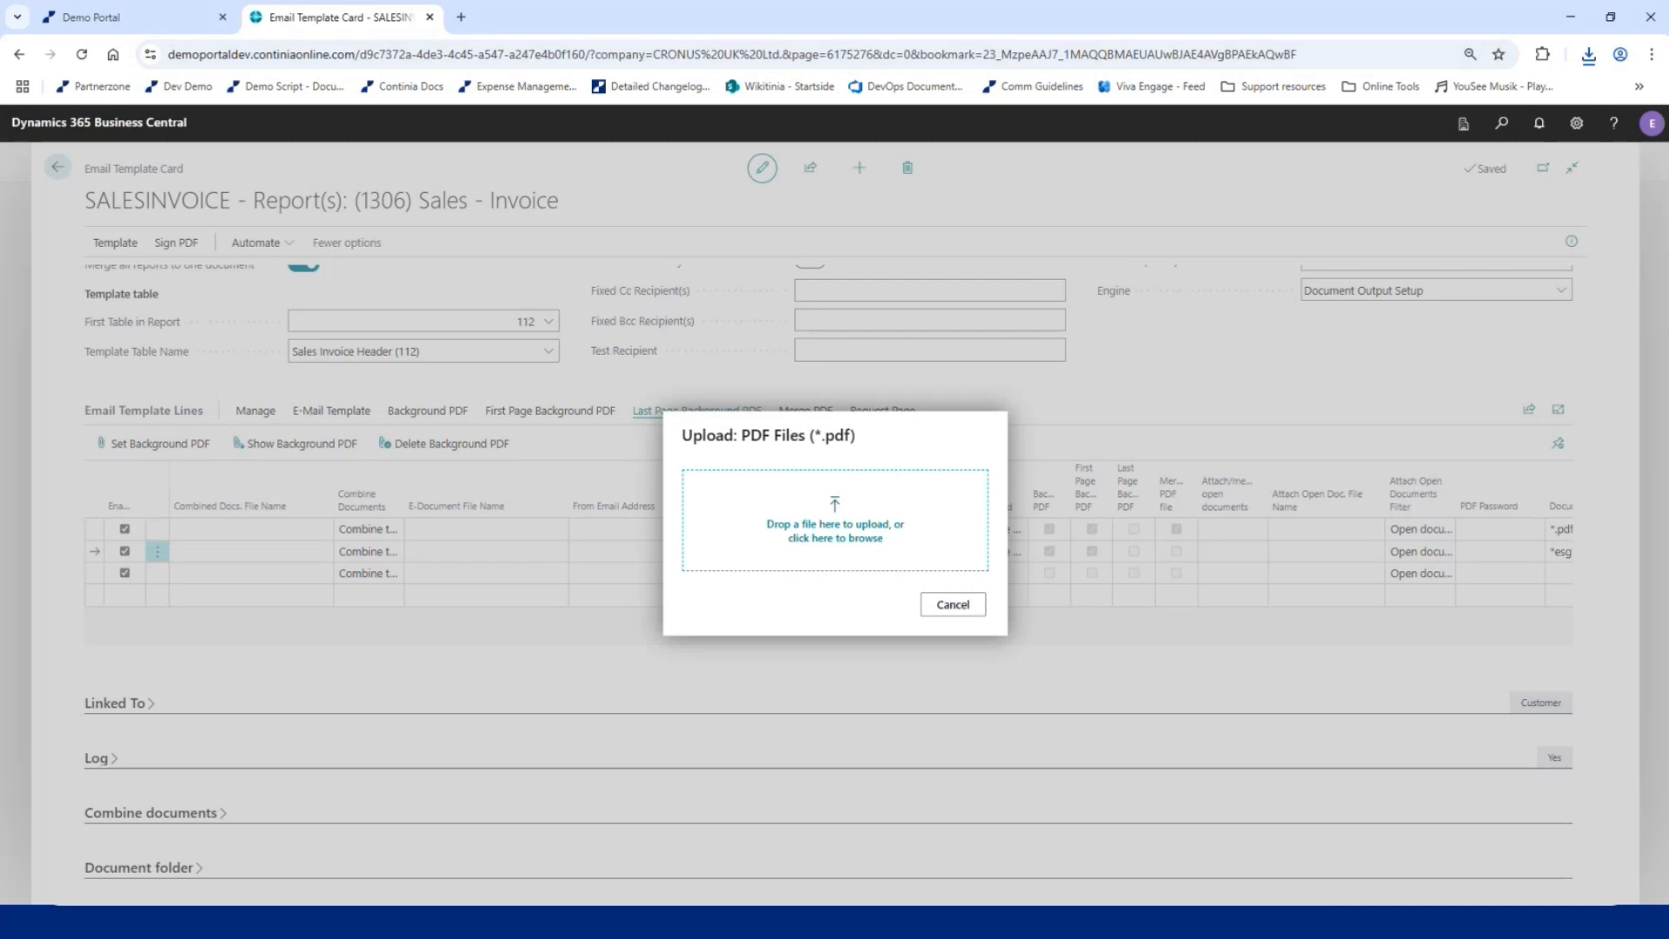
drag(1426, 165, 793, 539)
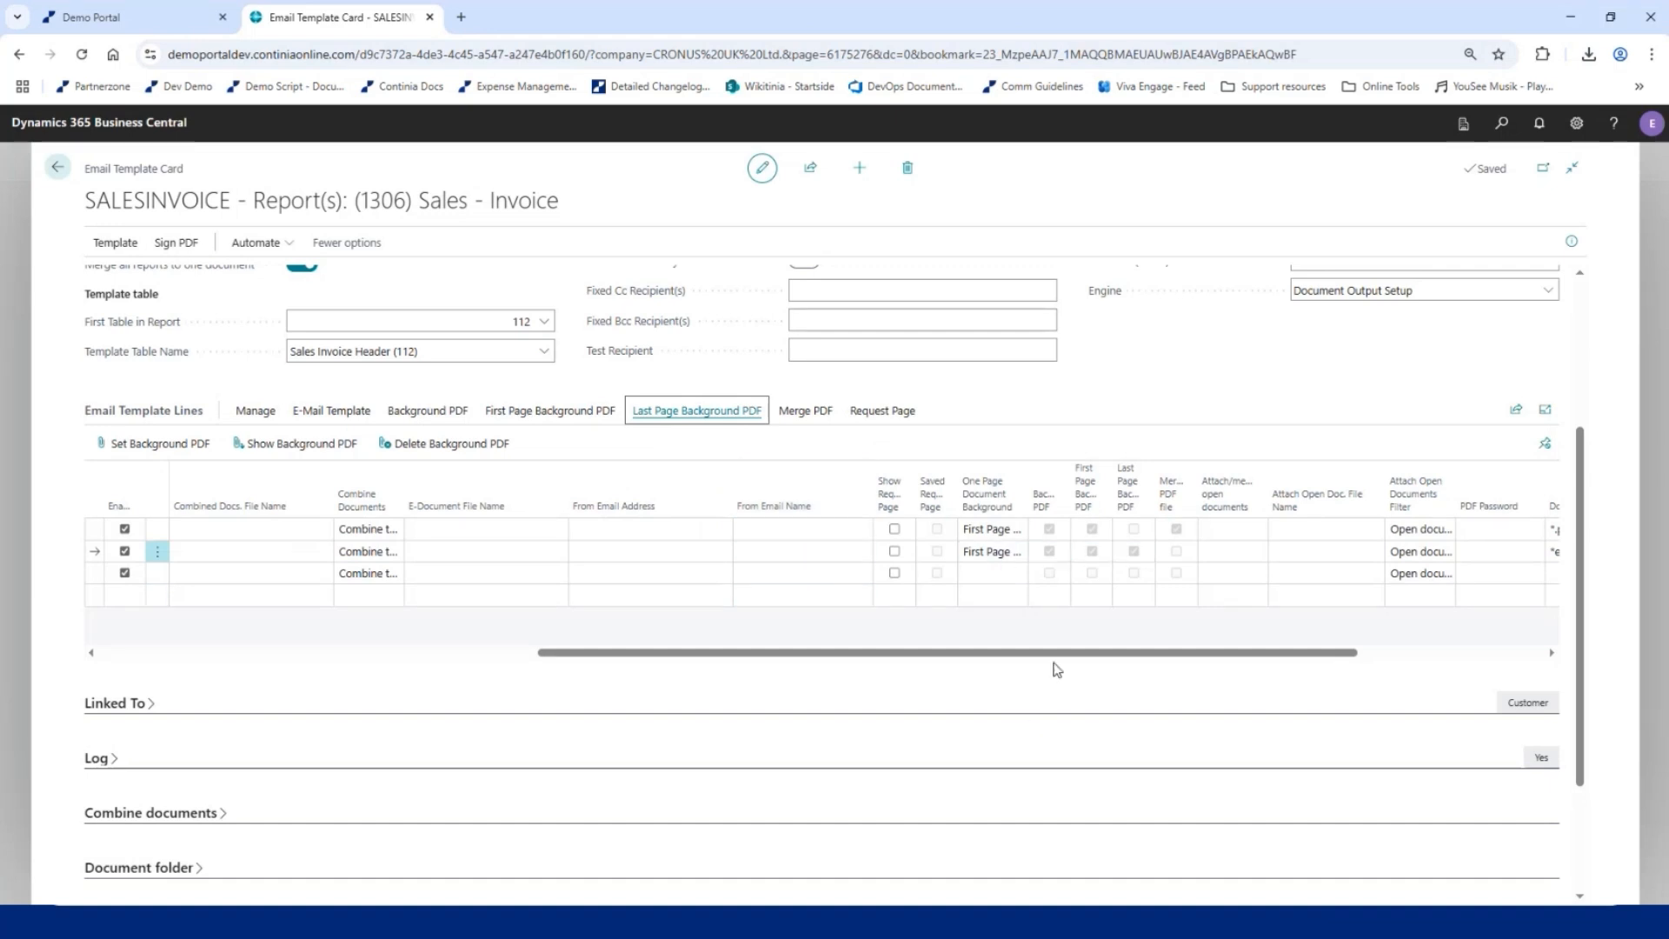
- Open the HTML email template of the LARGE line and replace the heading DEFAULT with LARGE
drag(1051, 671, 571, 660)
click(245, 558)
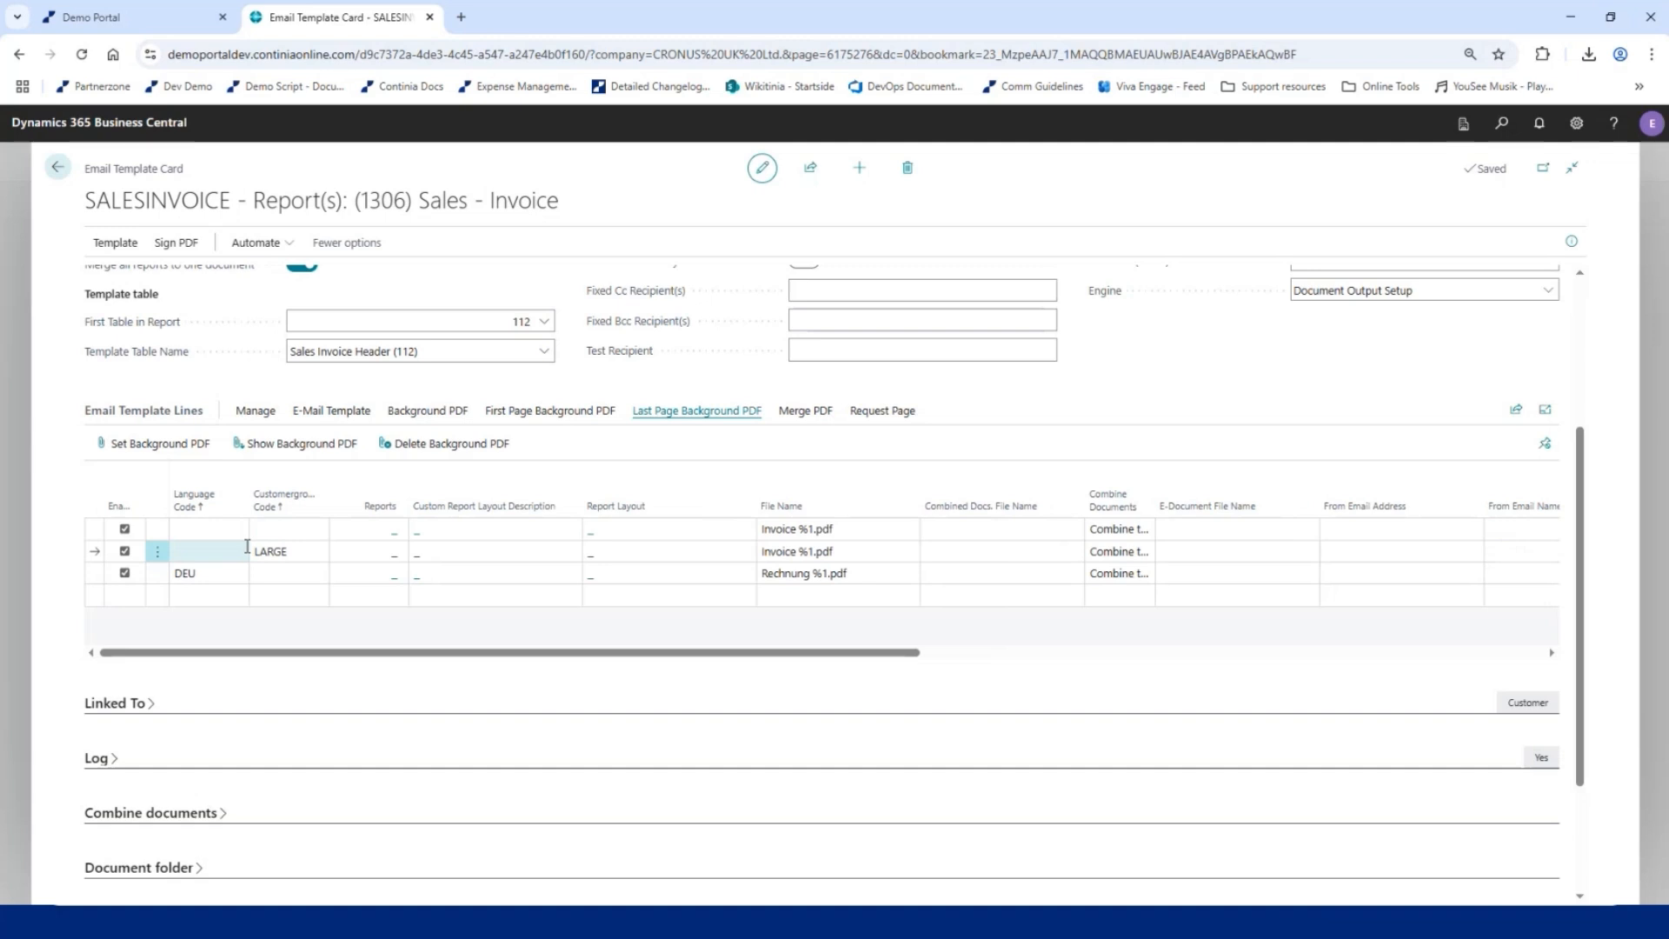
click(342, 414)
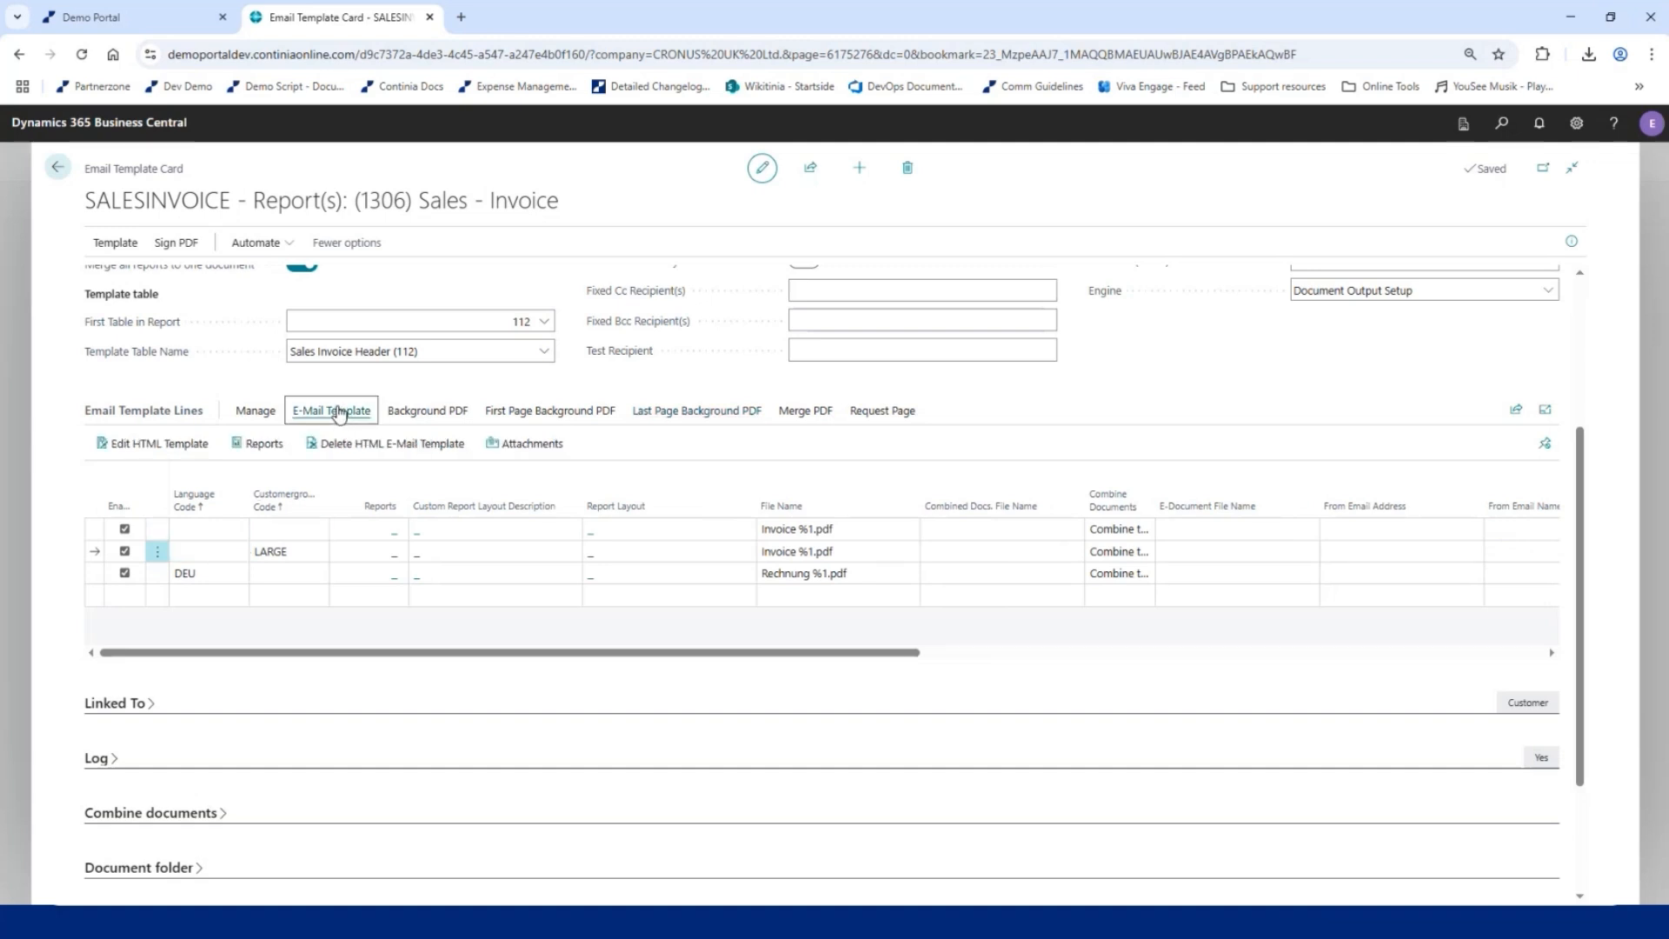
click(159, 445)
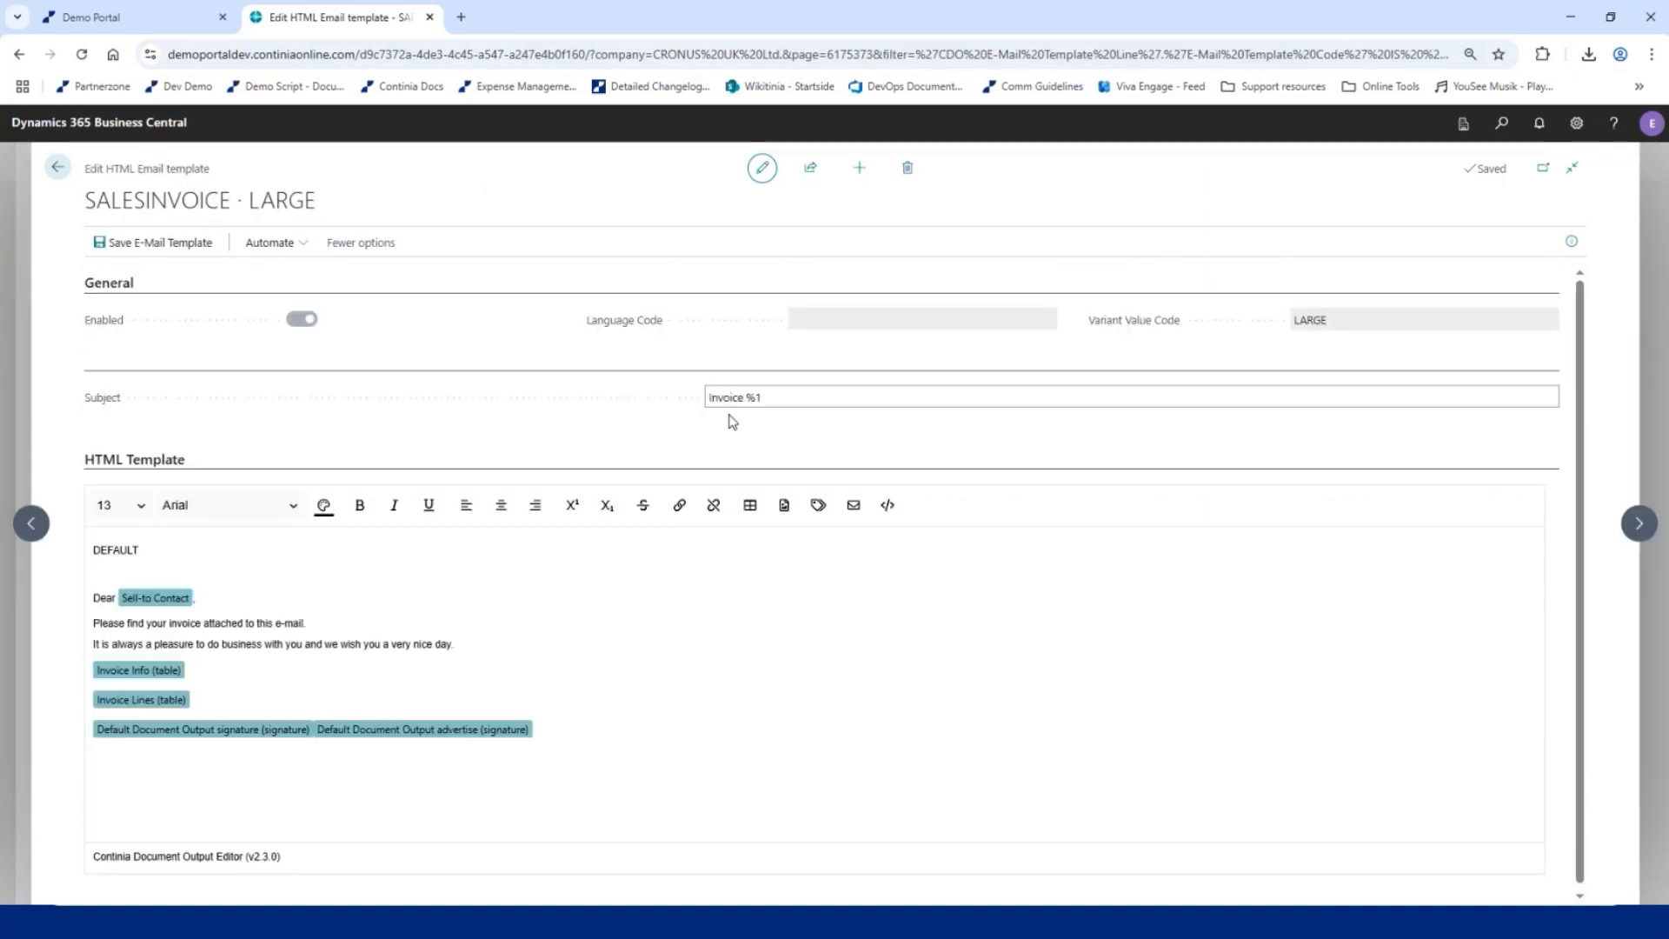
double_click(128, 548)
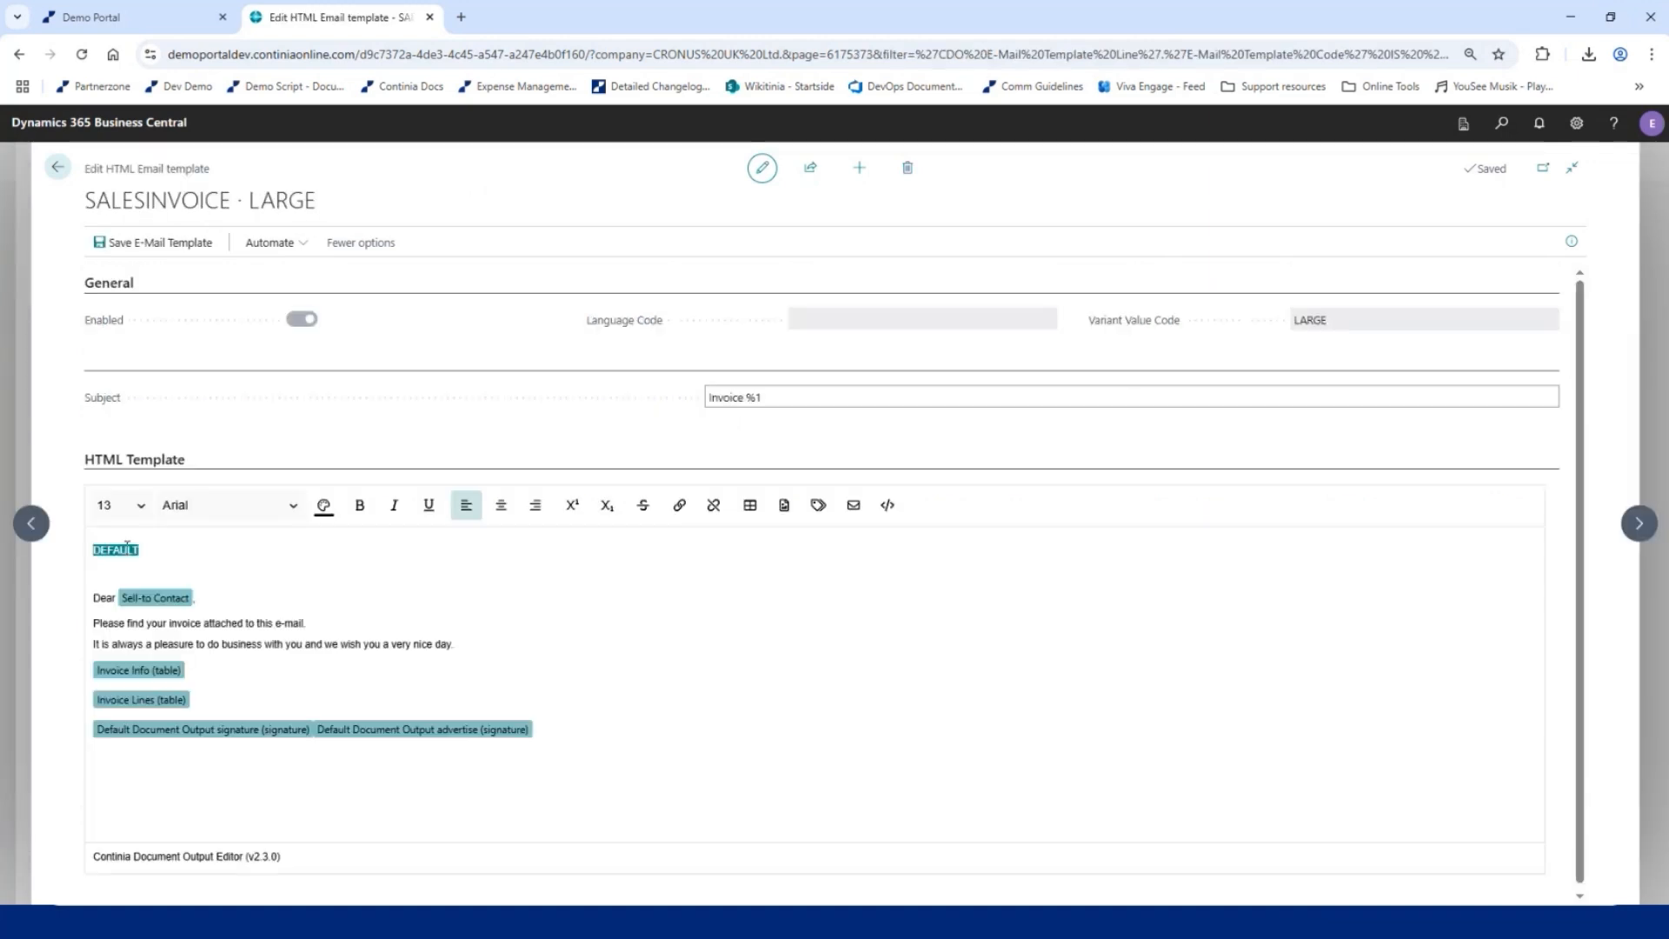
click(184, 568)
double_click(126, 547)
text(uARGE)
- Remove the Invoice Lines (table) merge field and its empty line from the LARGE email body
click(190, 707)
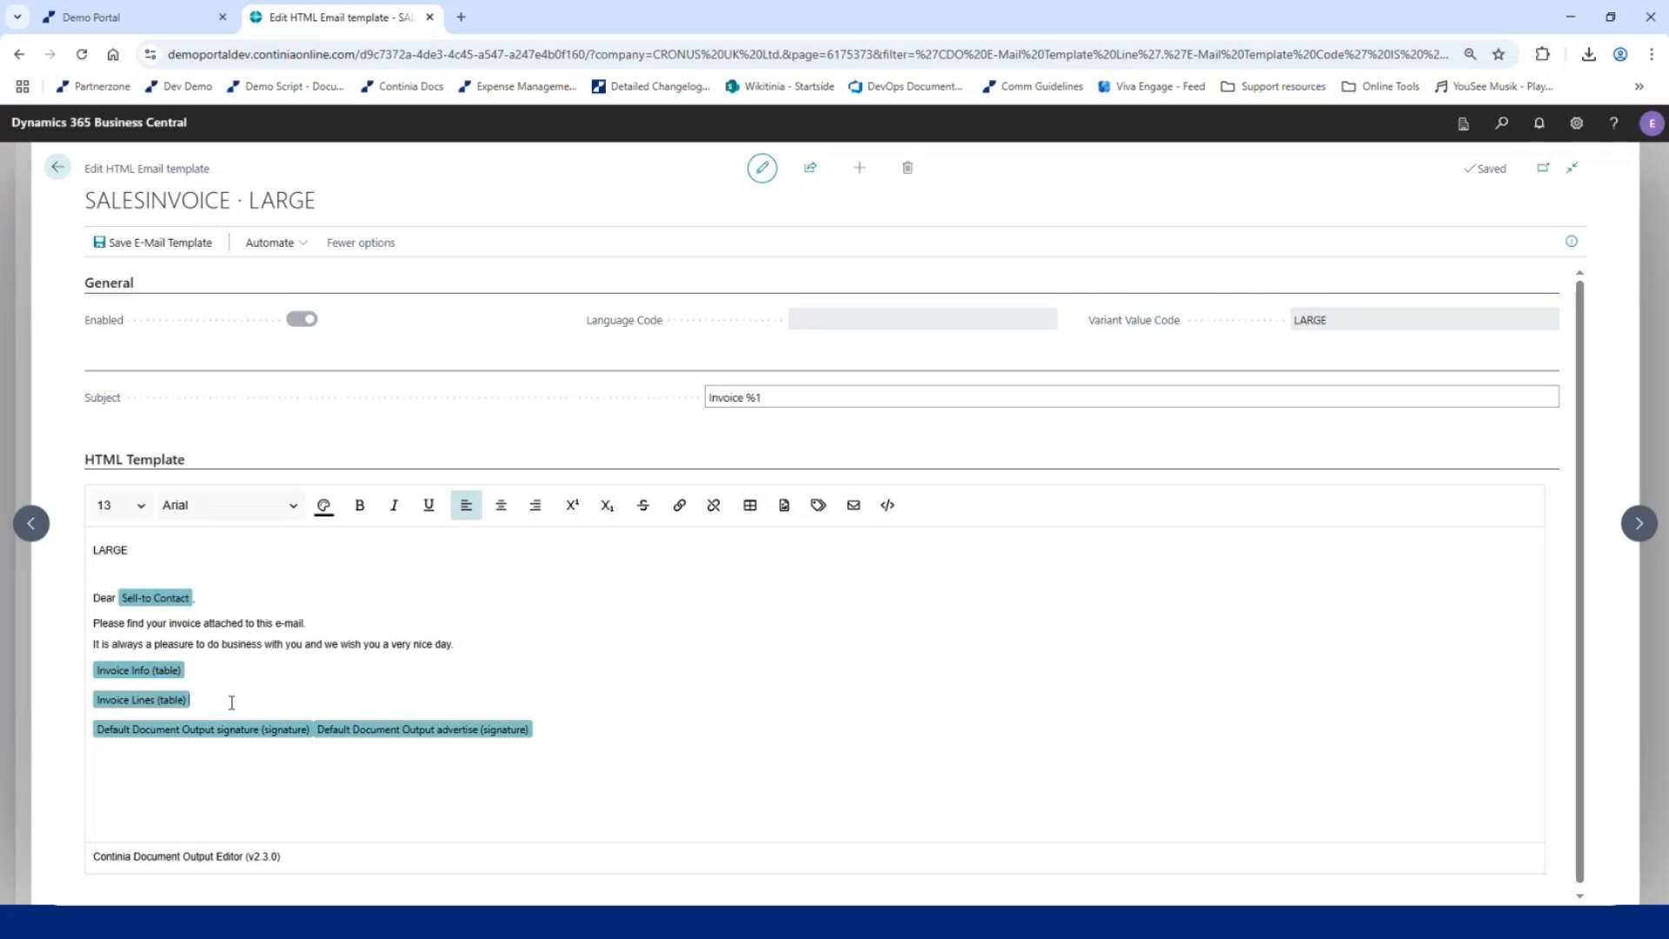
key(BackSpace)
key(BackSpace)
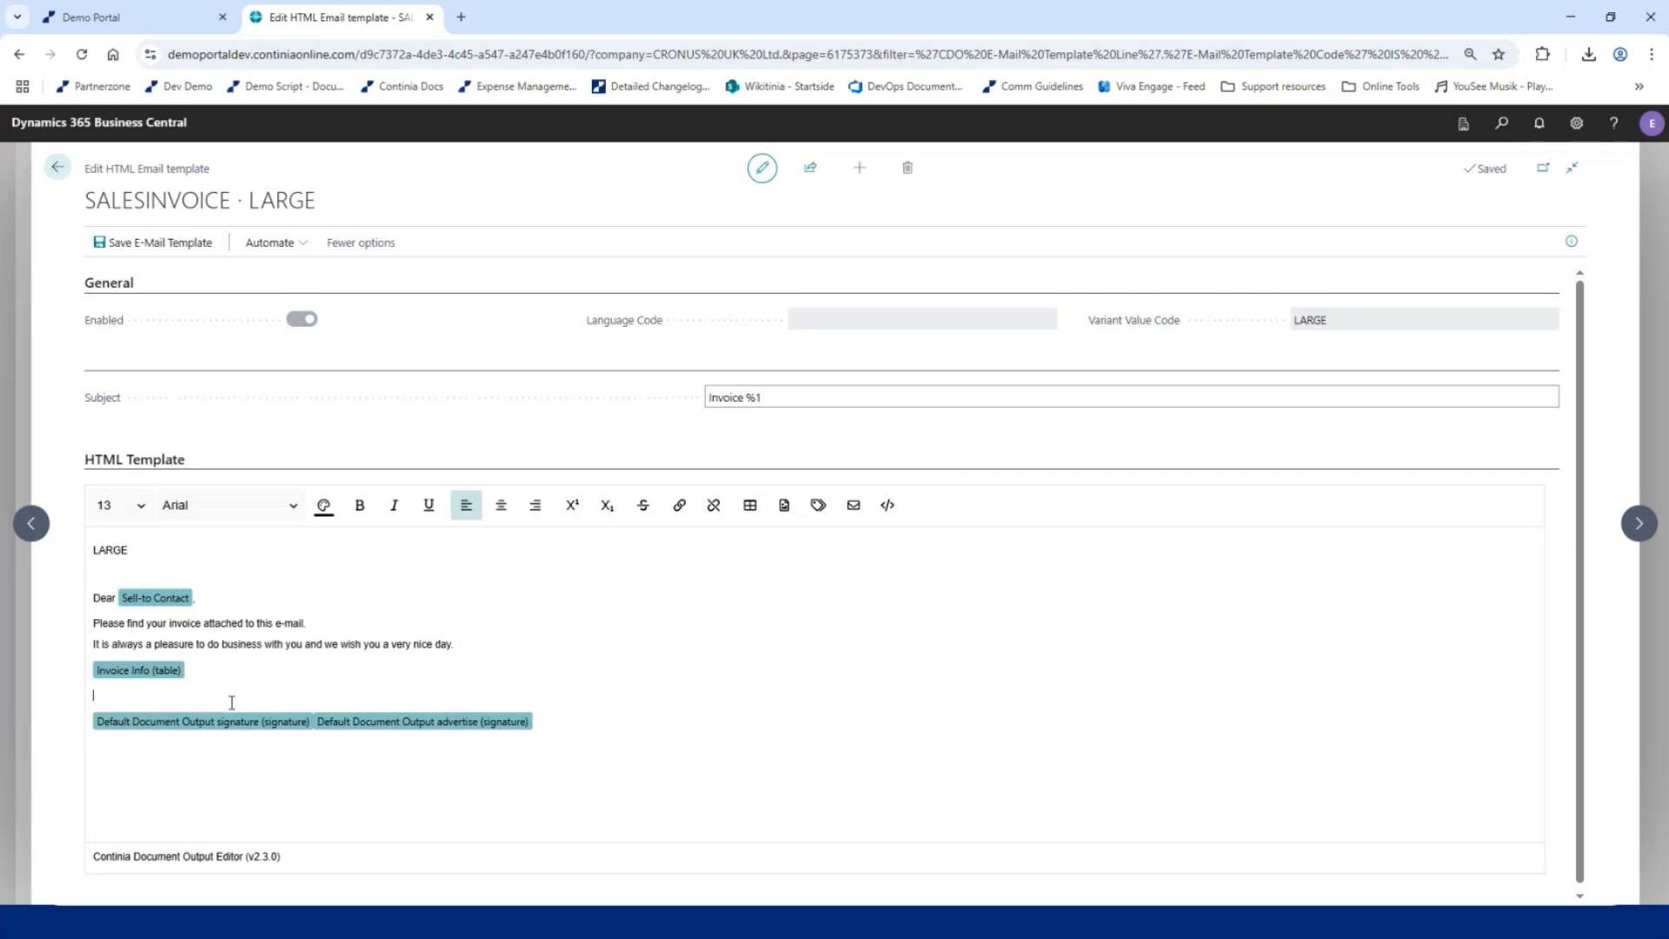
key(BackSpace)
key(BackSpace)
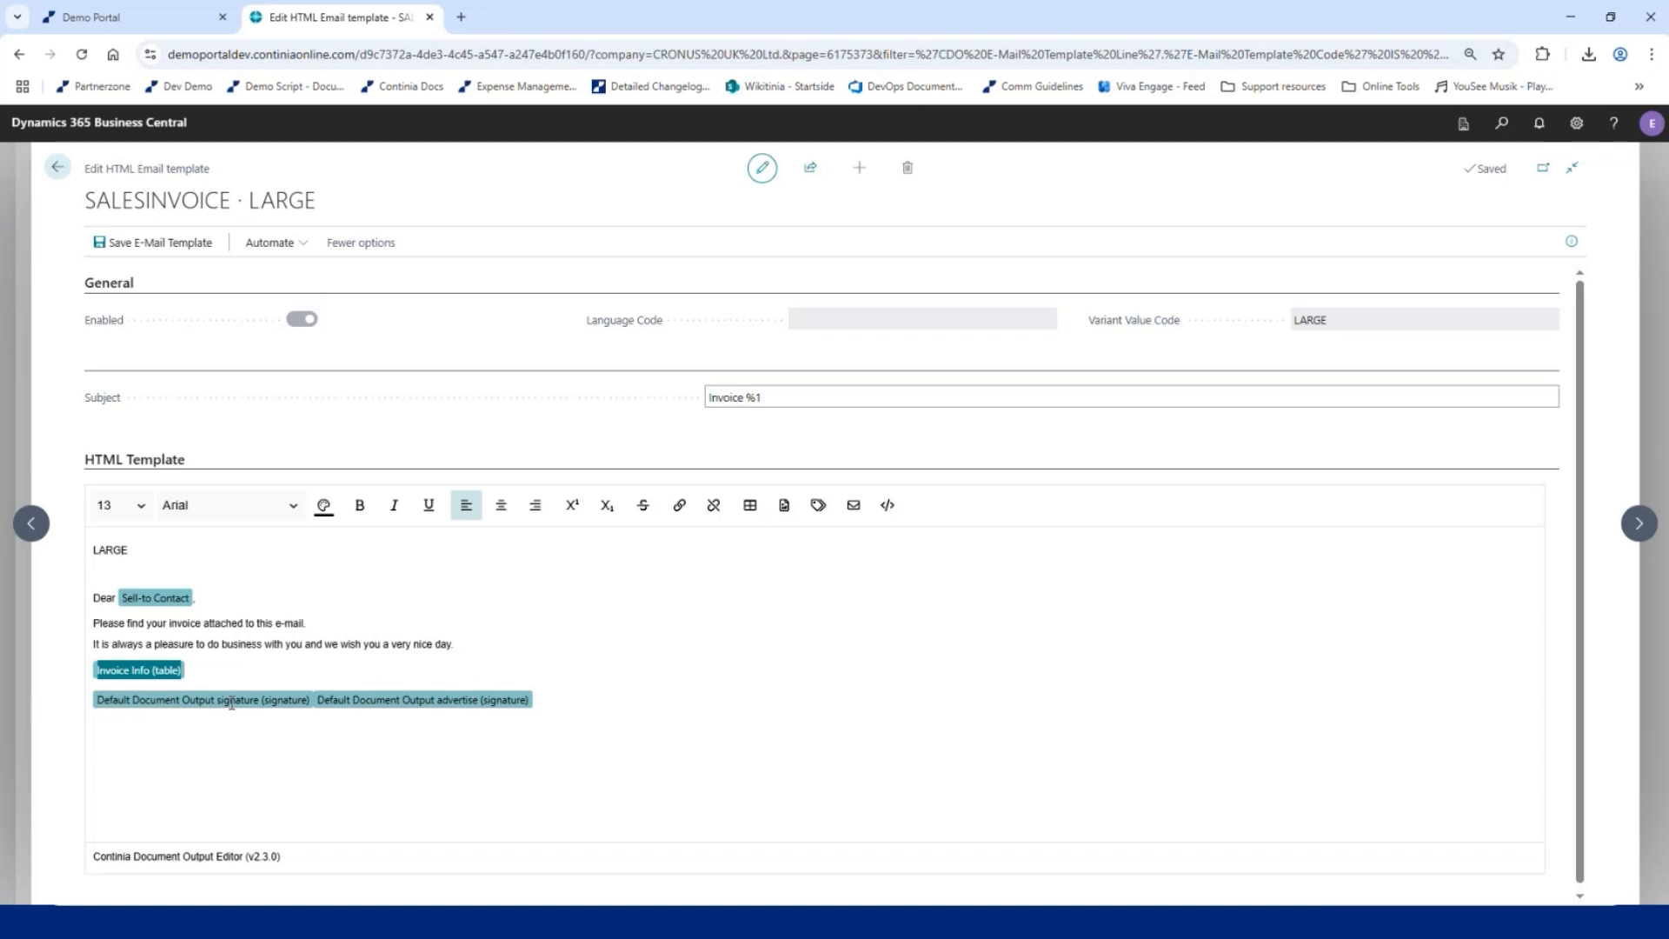
- Remove the Invoice Info (table) merge field from the LARGE email body, save the email template and return to the template card
key(BackSpace)
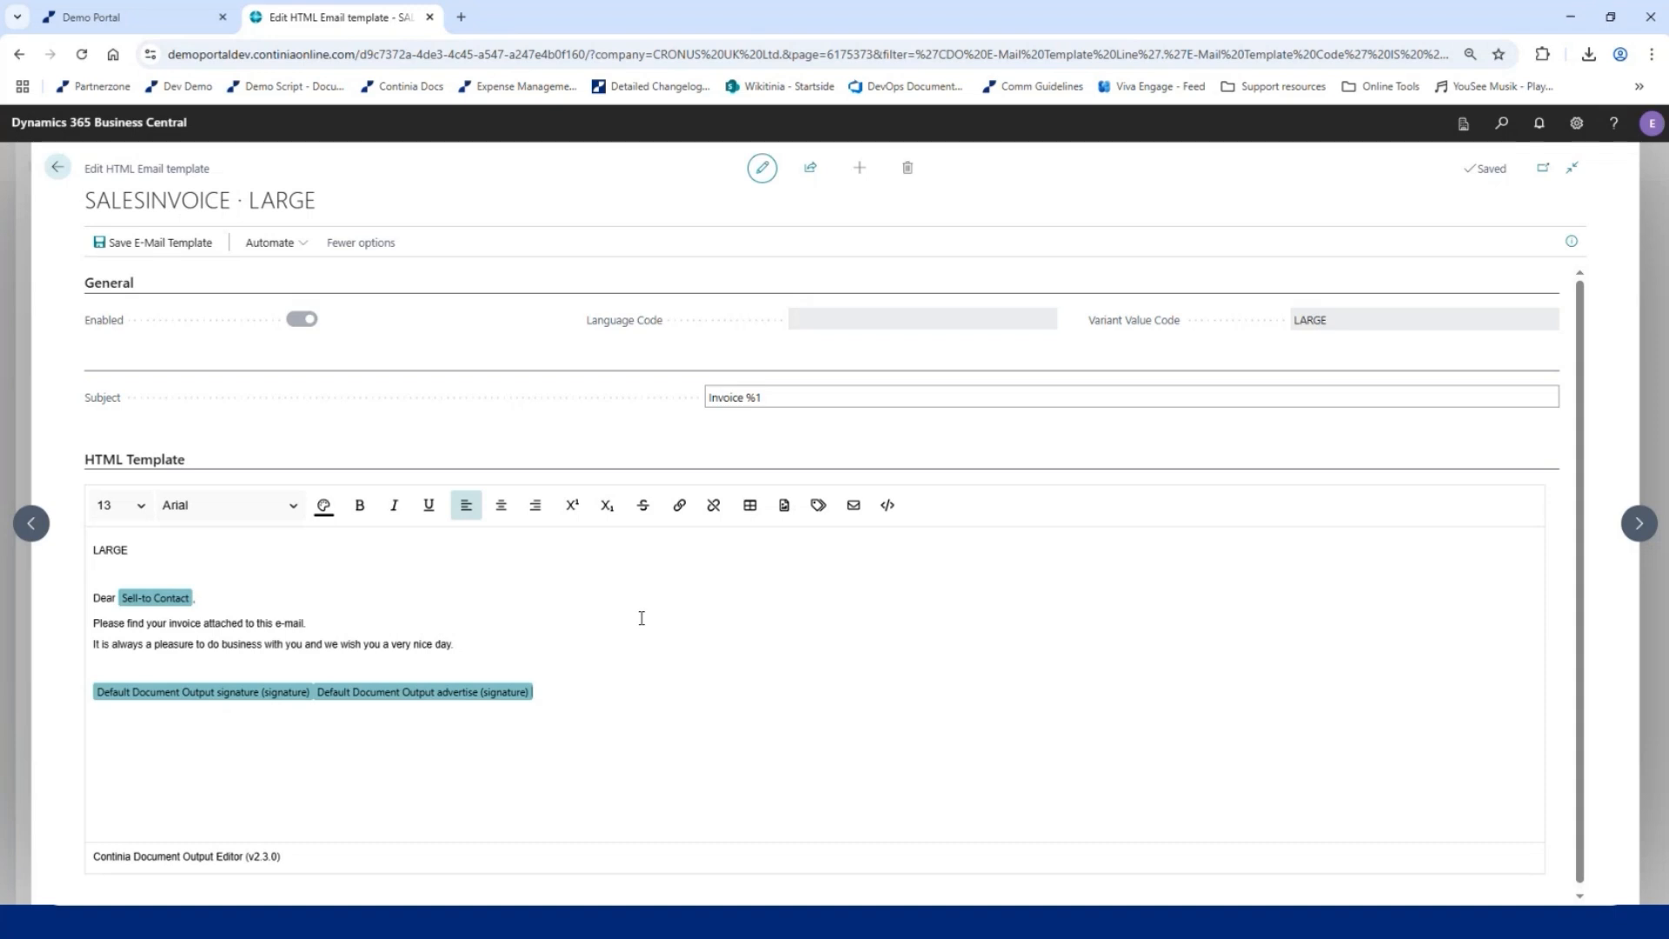
click(153, 248)
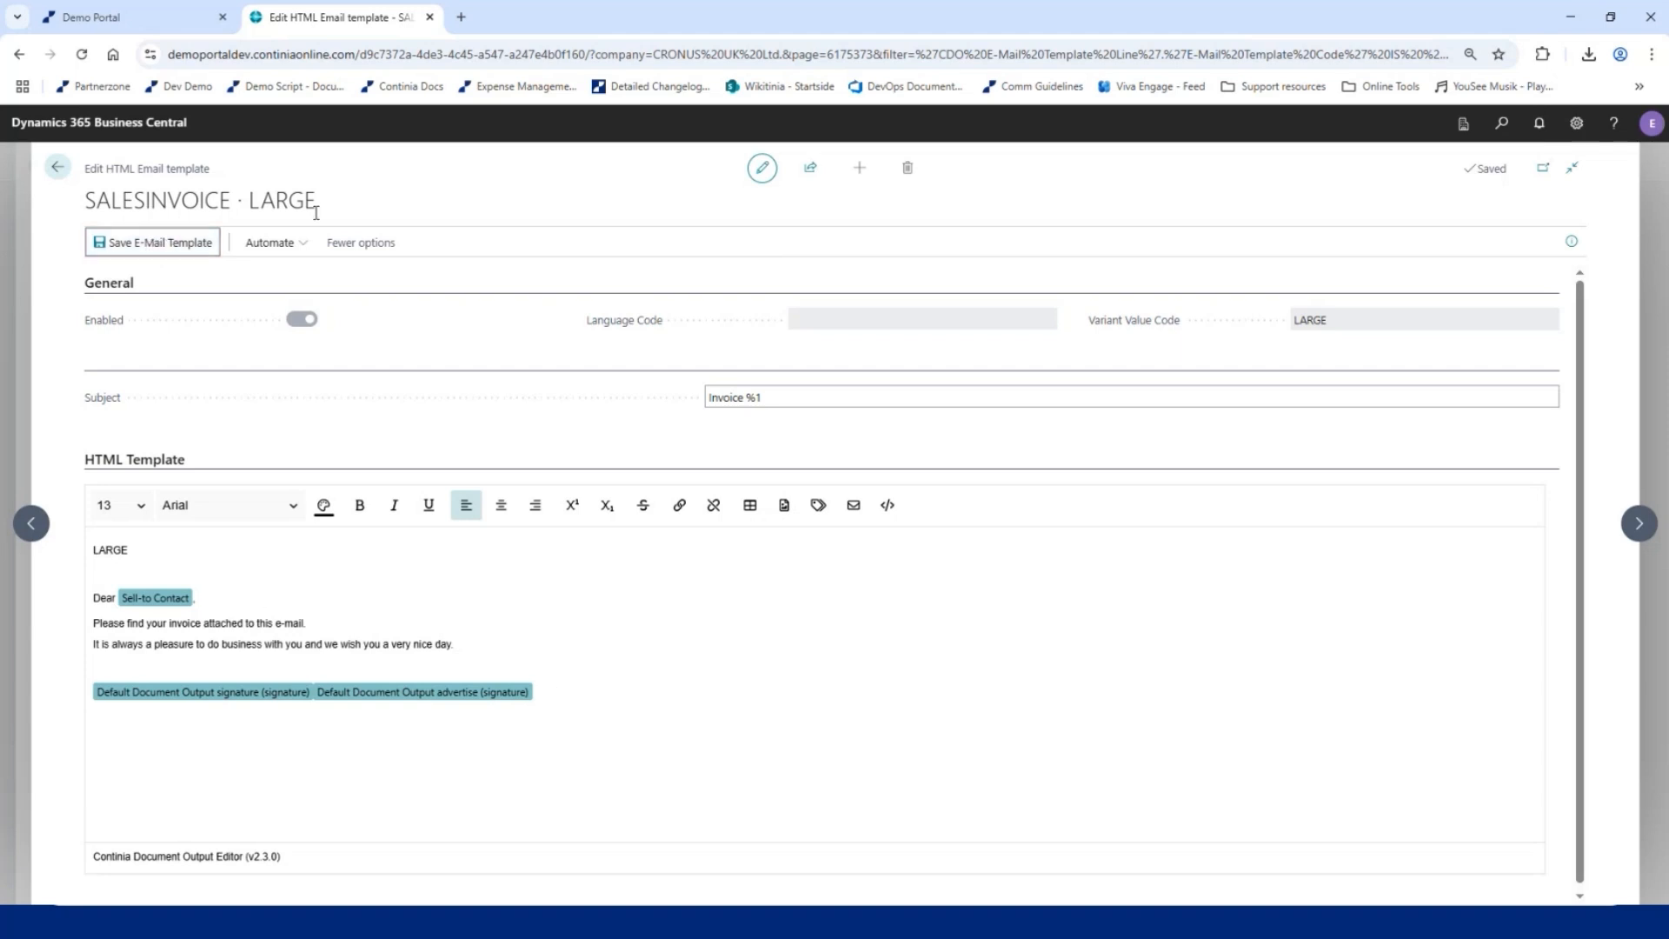
click(58, 170)
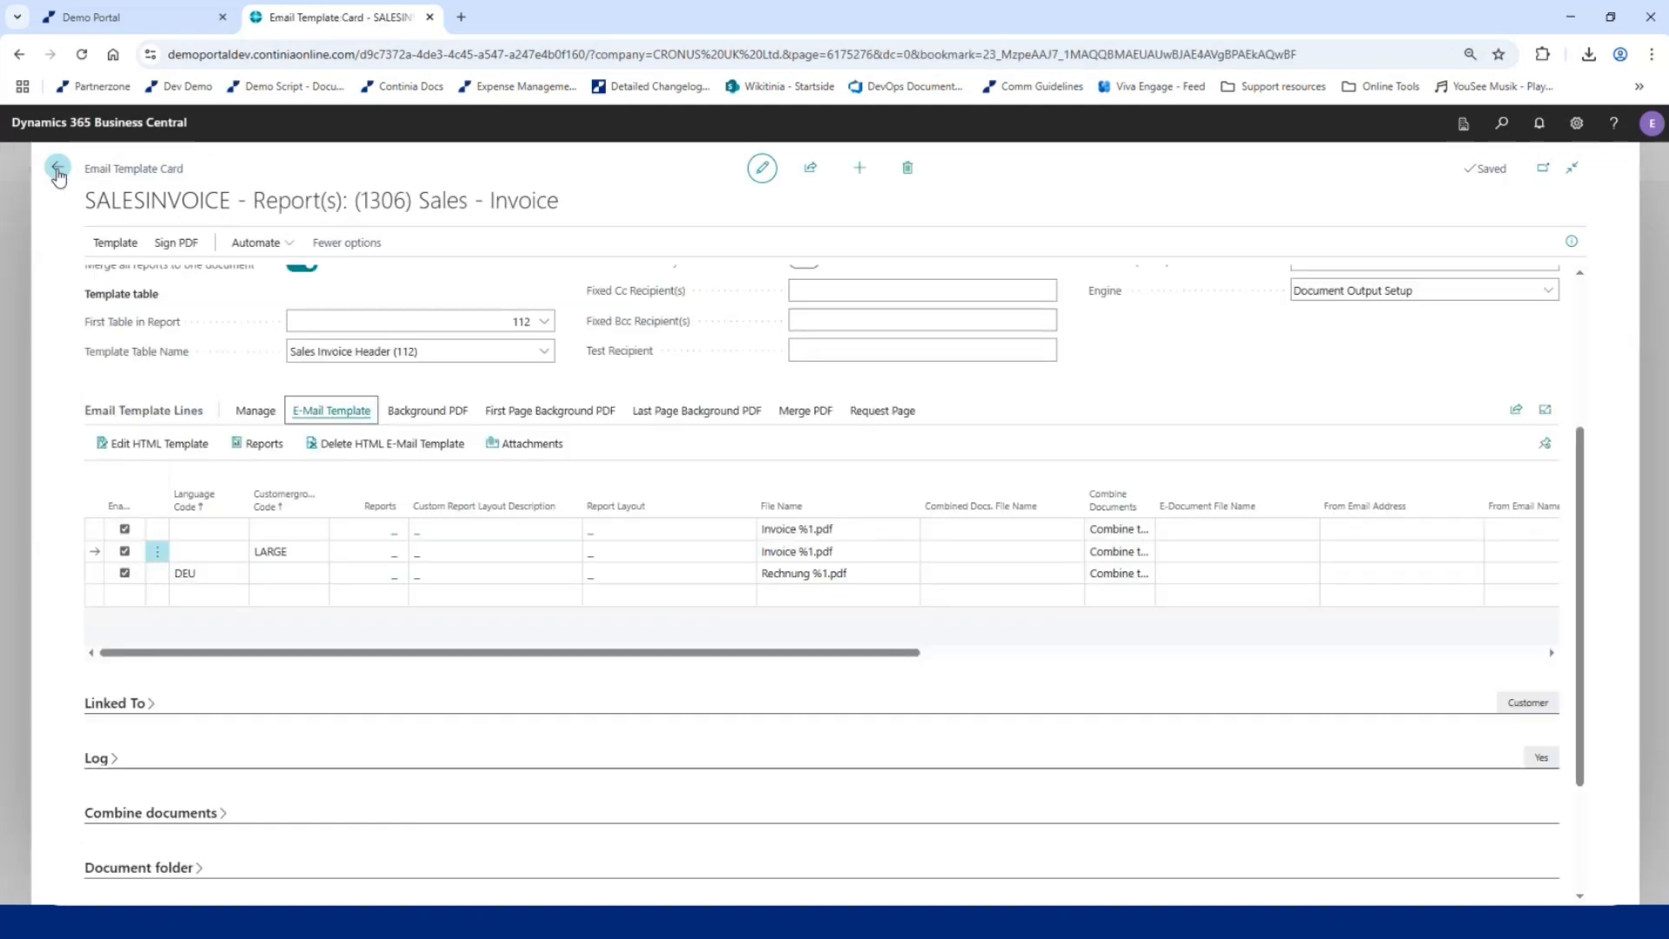
- Upload a PDF file as the background of the DEU template line
click(208, 548)
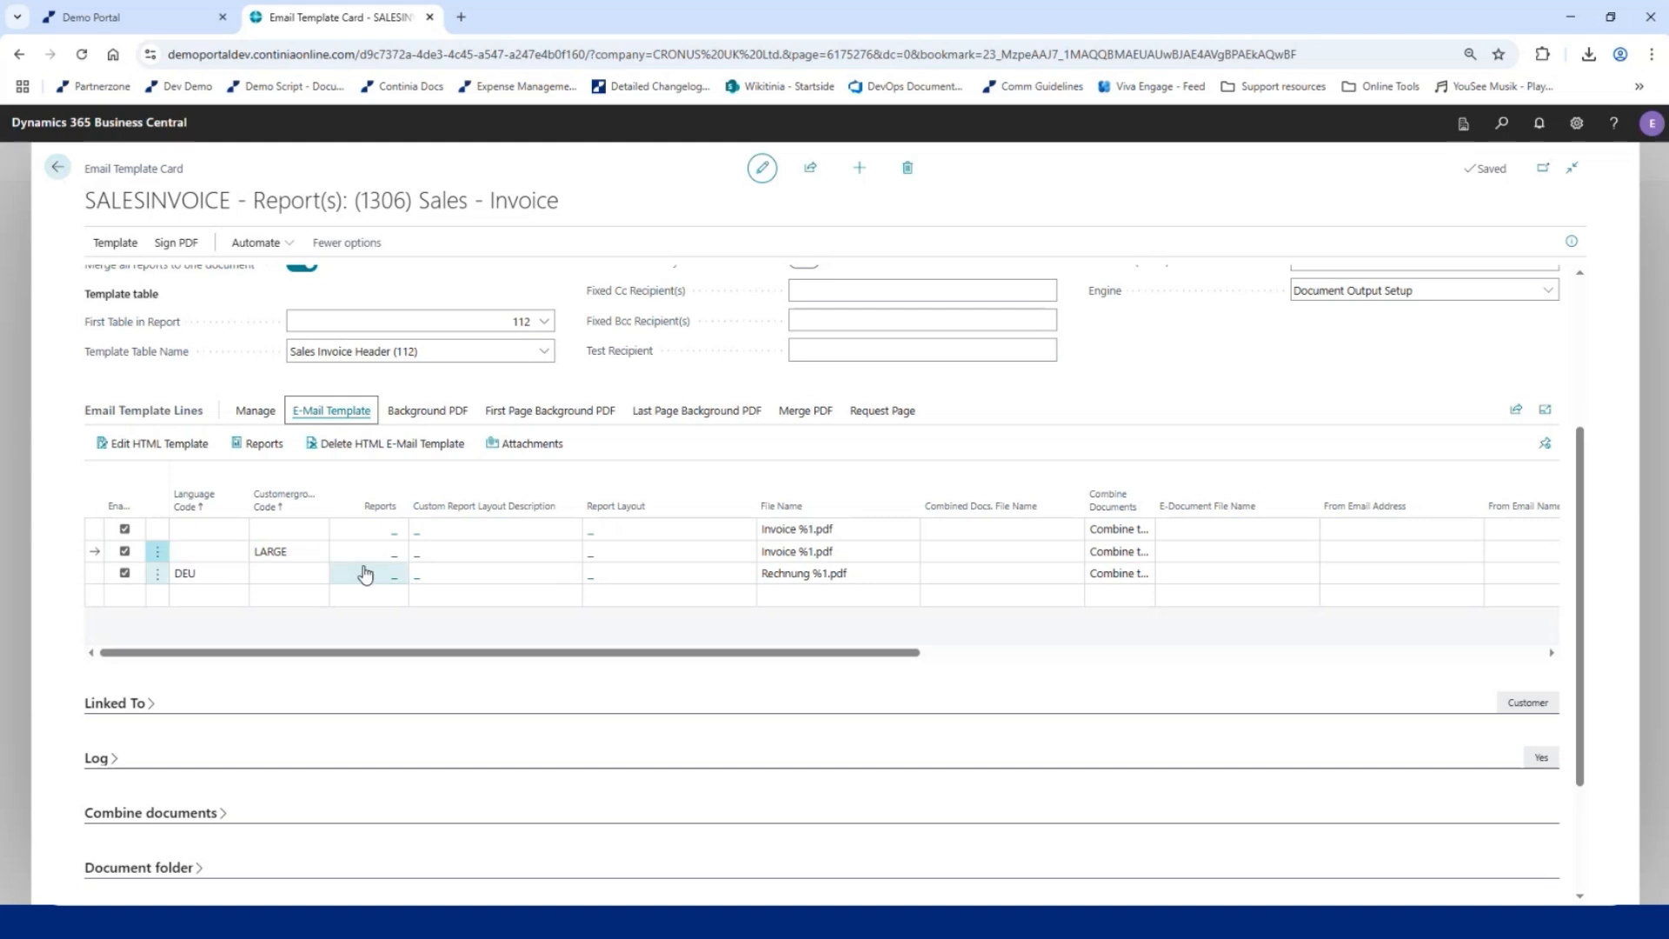
drag(376, 653, 193, 656)
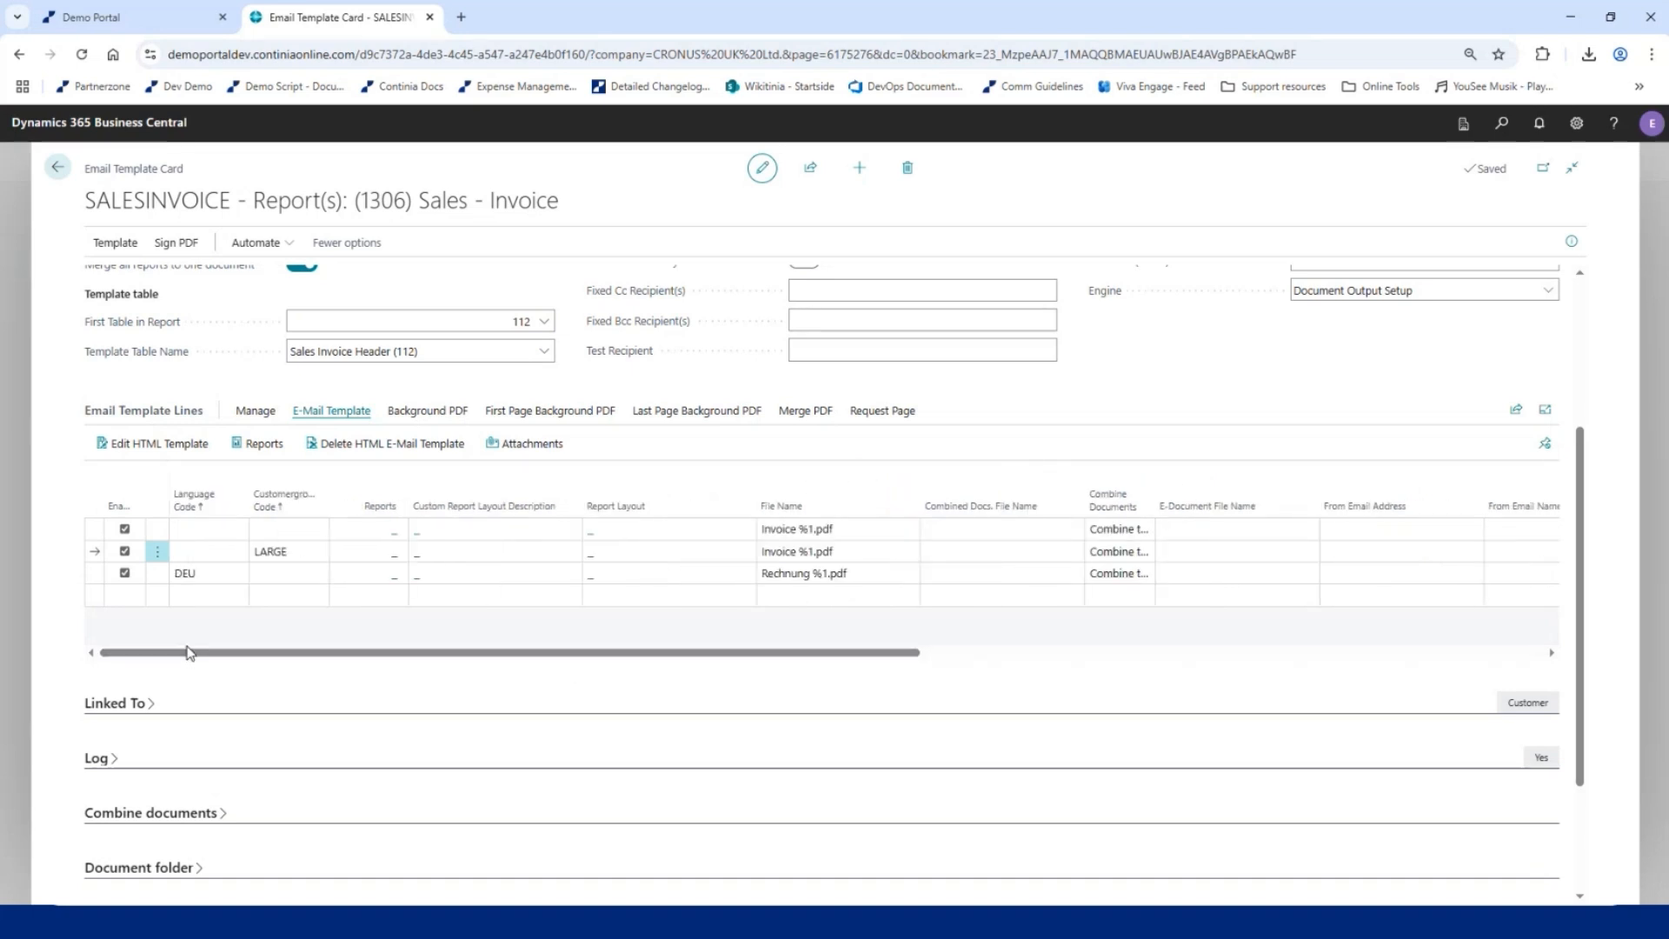
click(97, 579)
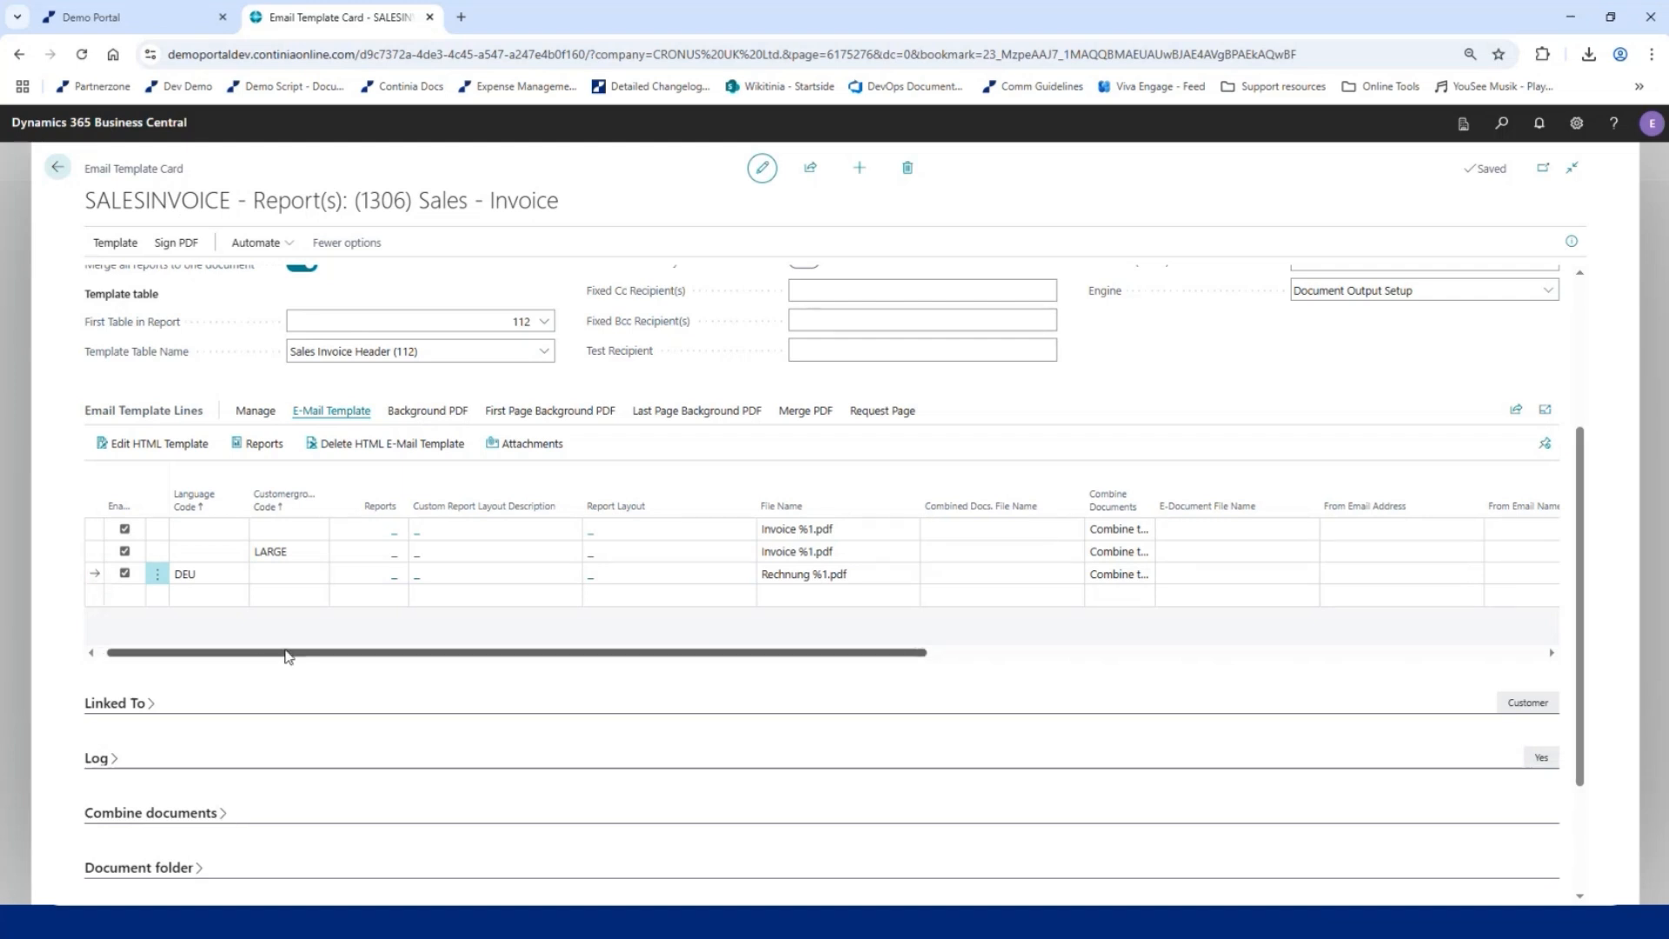
drag(287, 654, 753, 686)
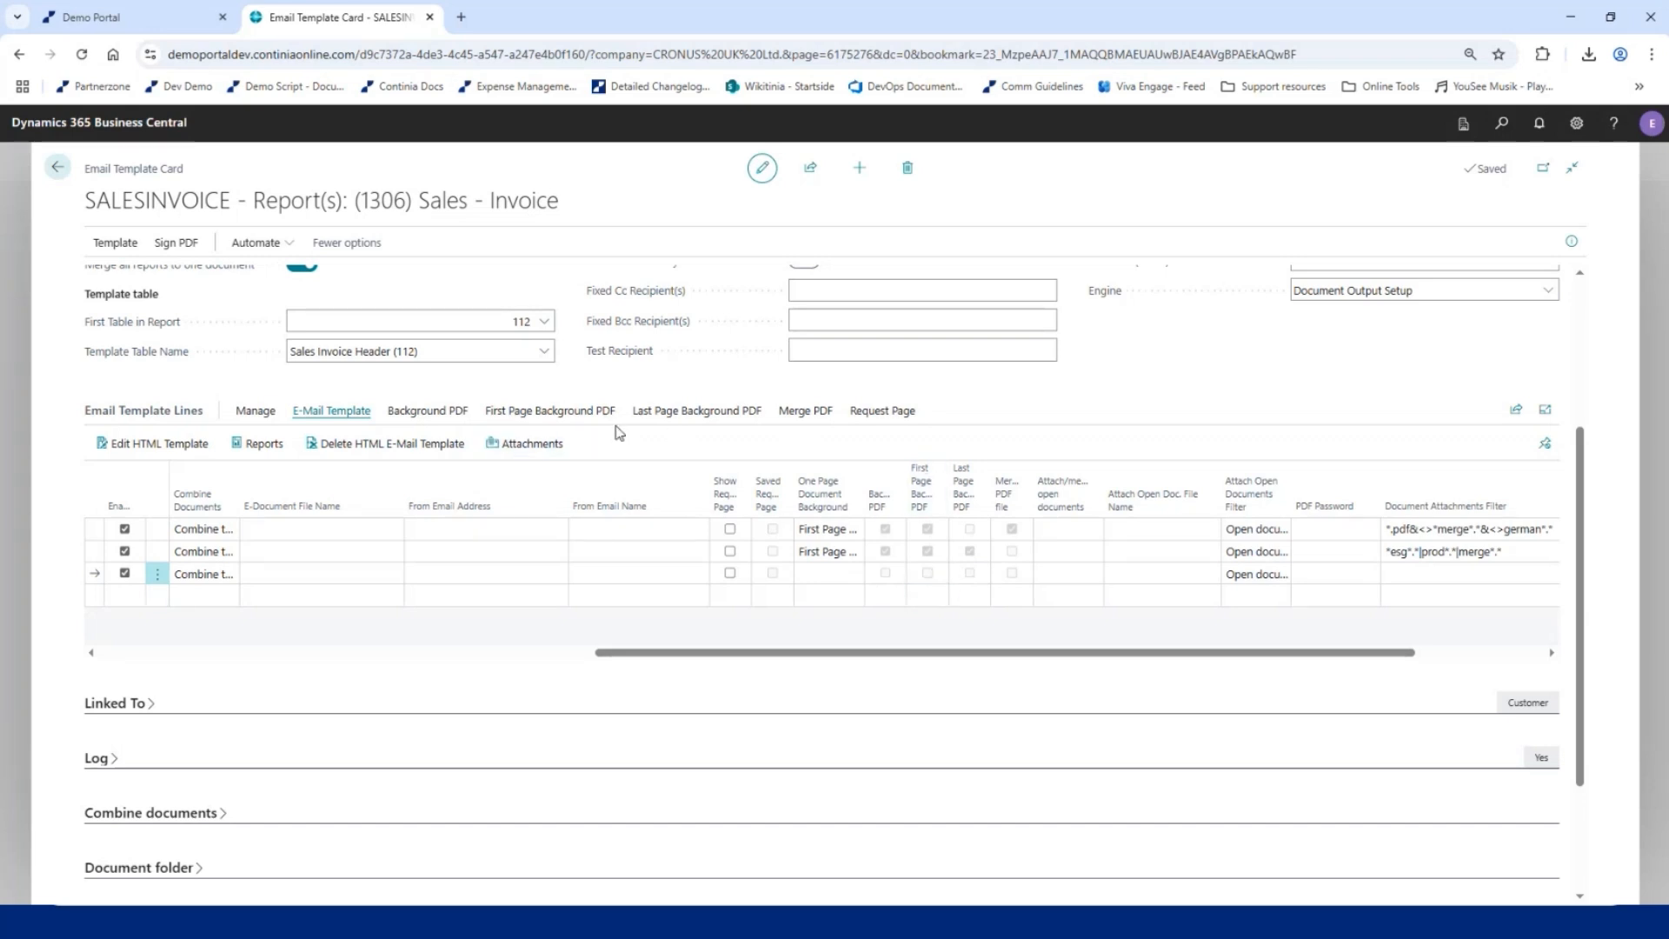
click(428, 410)
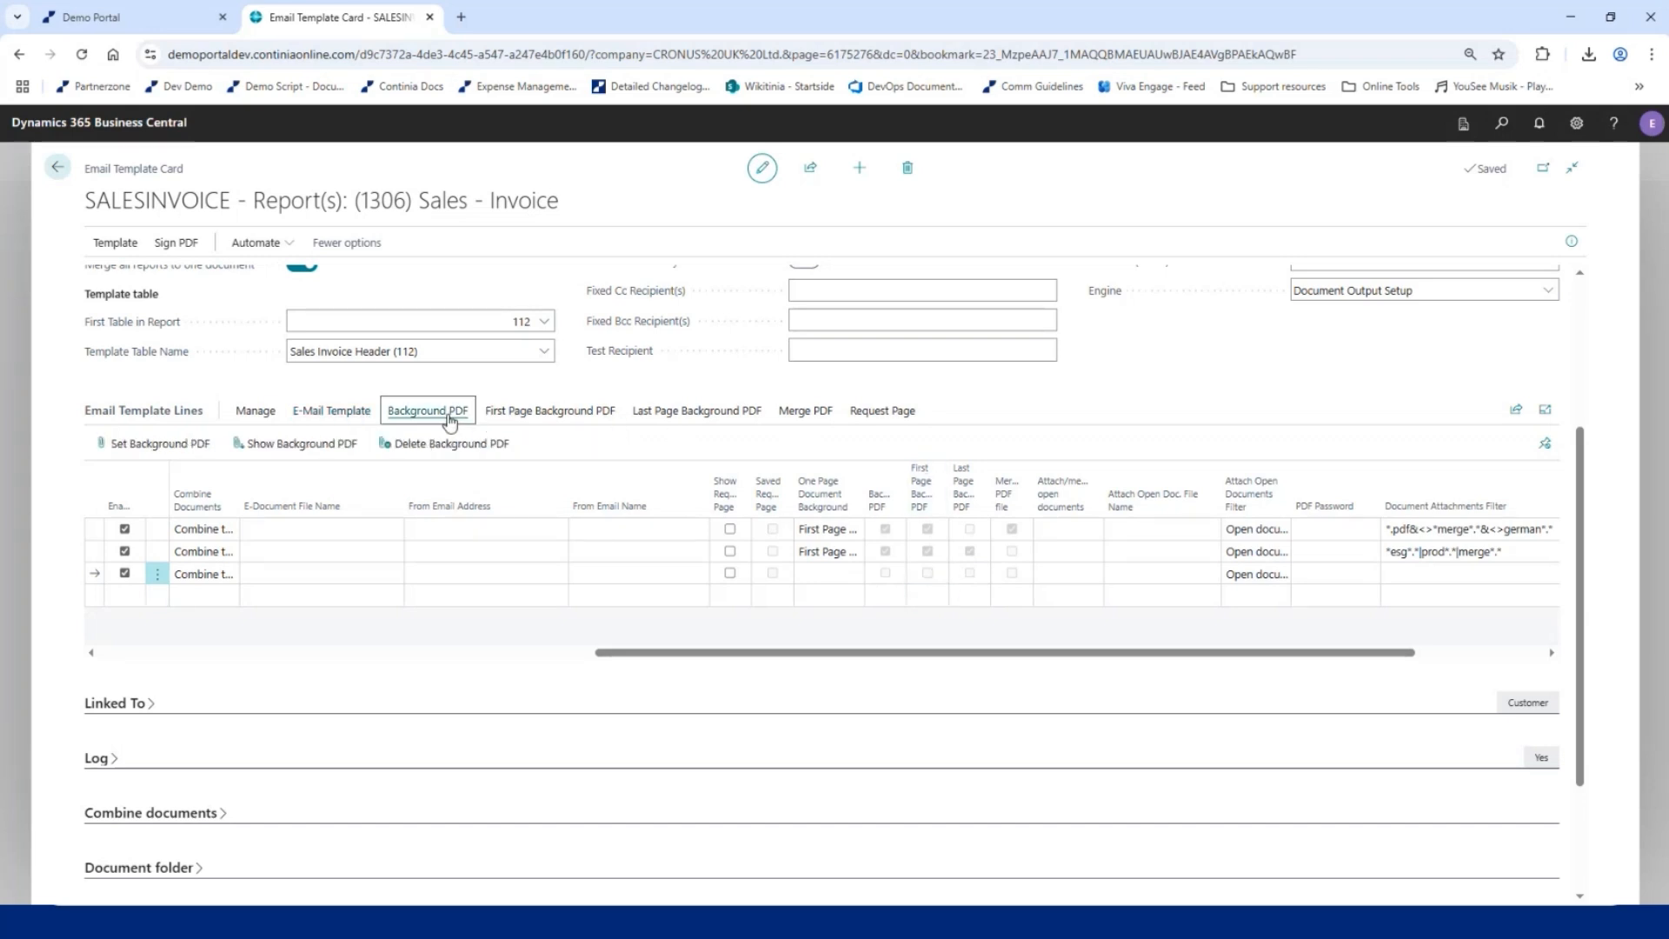
click(209, 442)
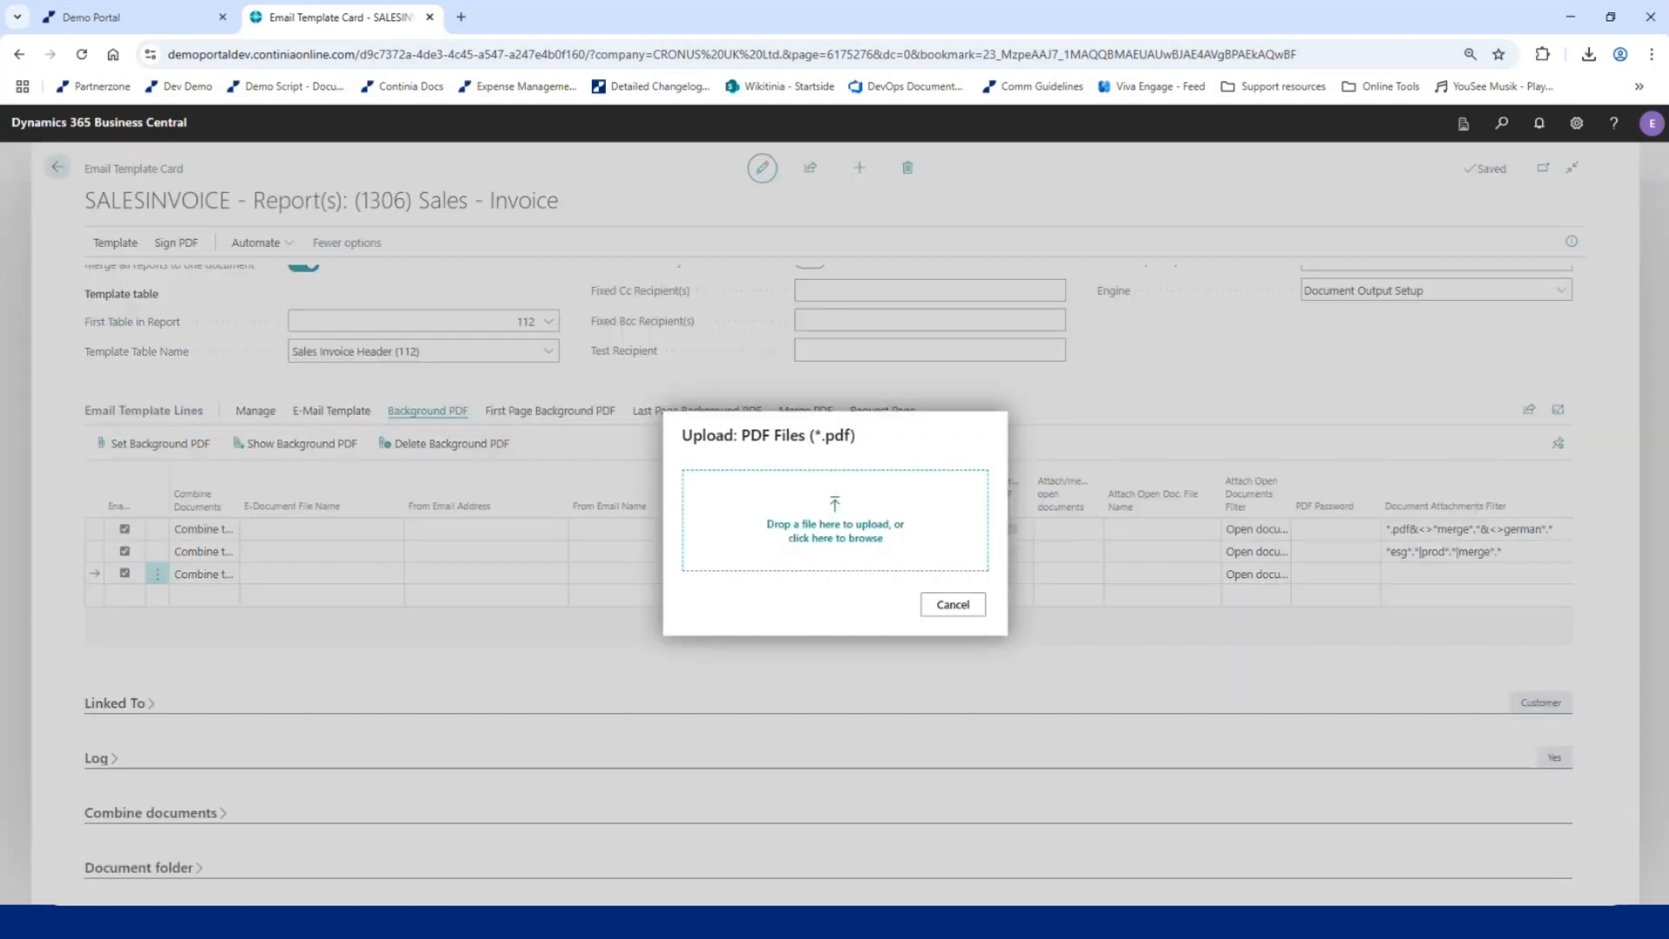
drag(1103, 242, 937, 532)
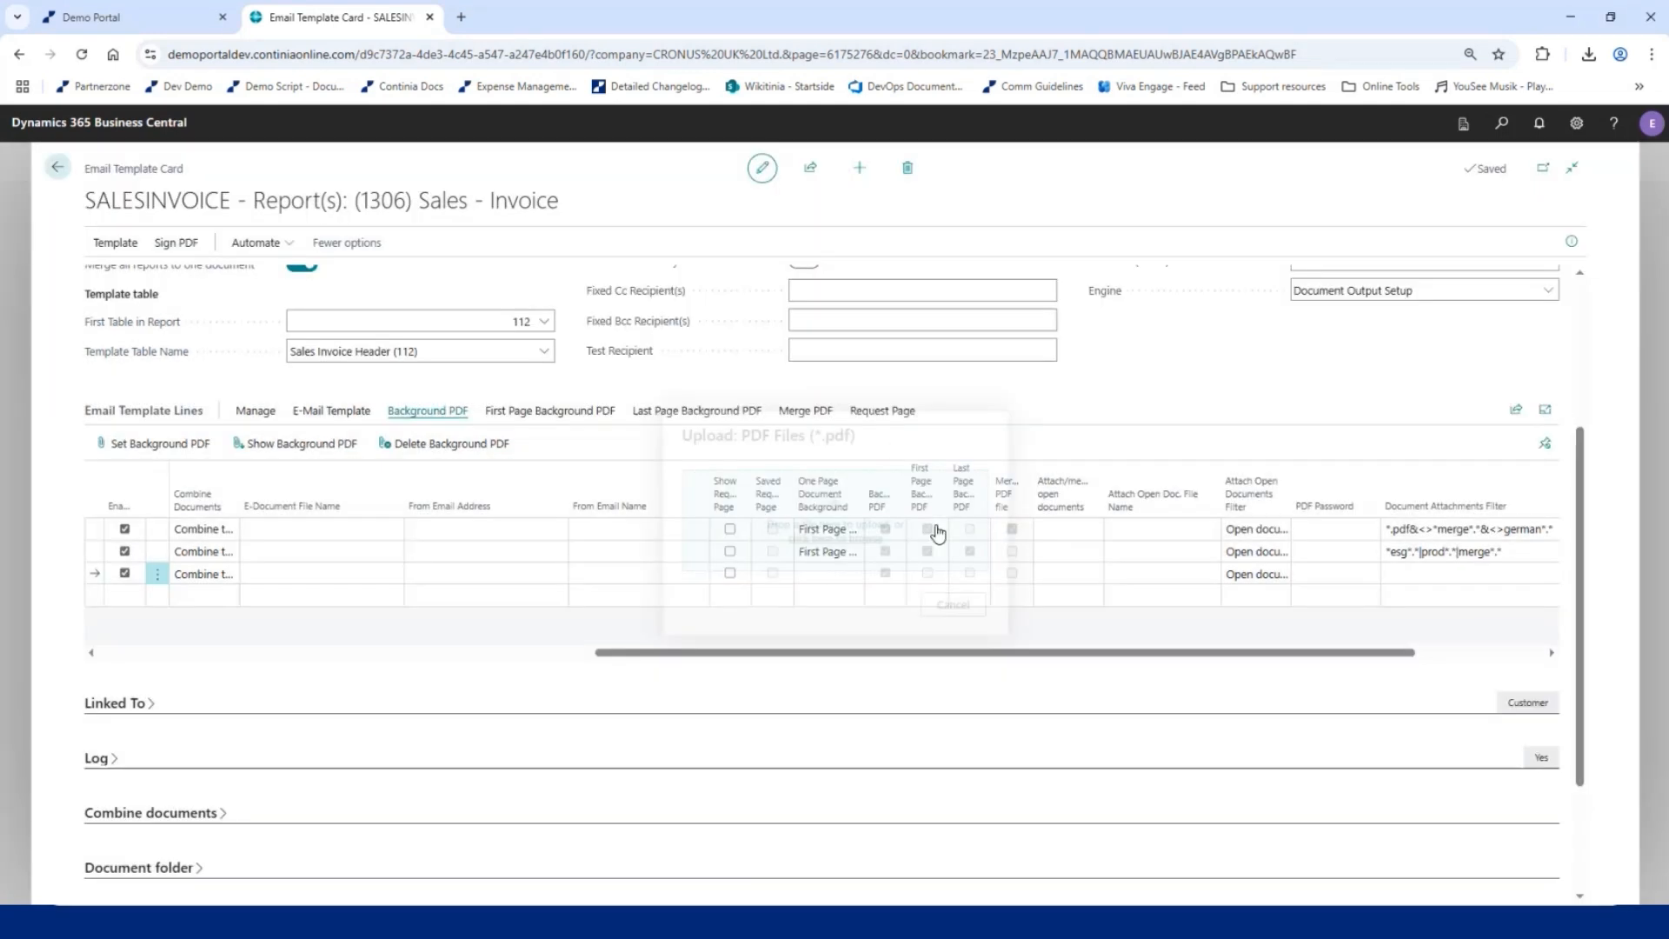
- Upload a PDF file as the first page background of the DEU template line
click(548, 414)
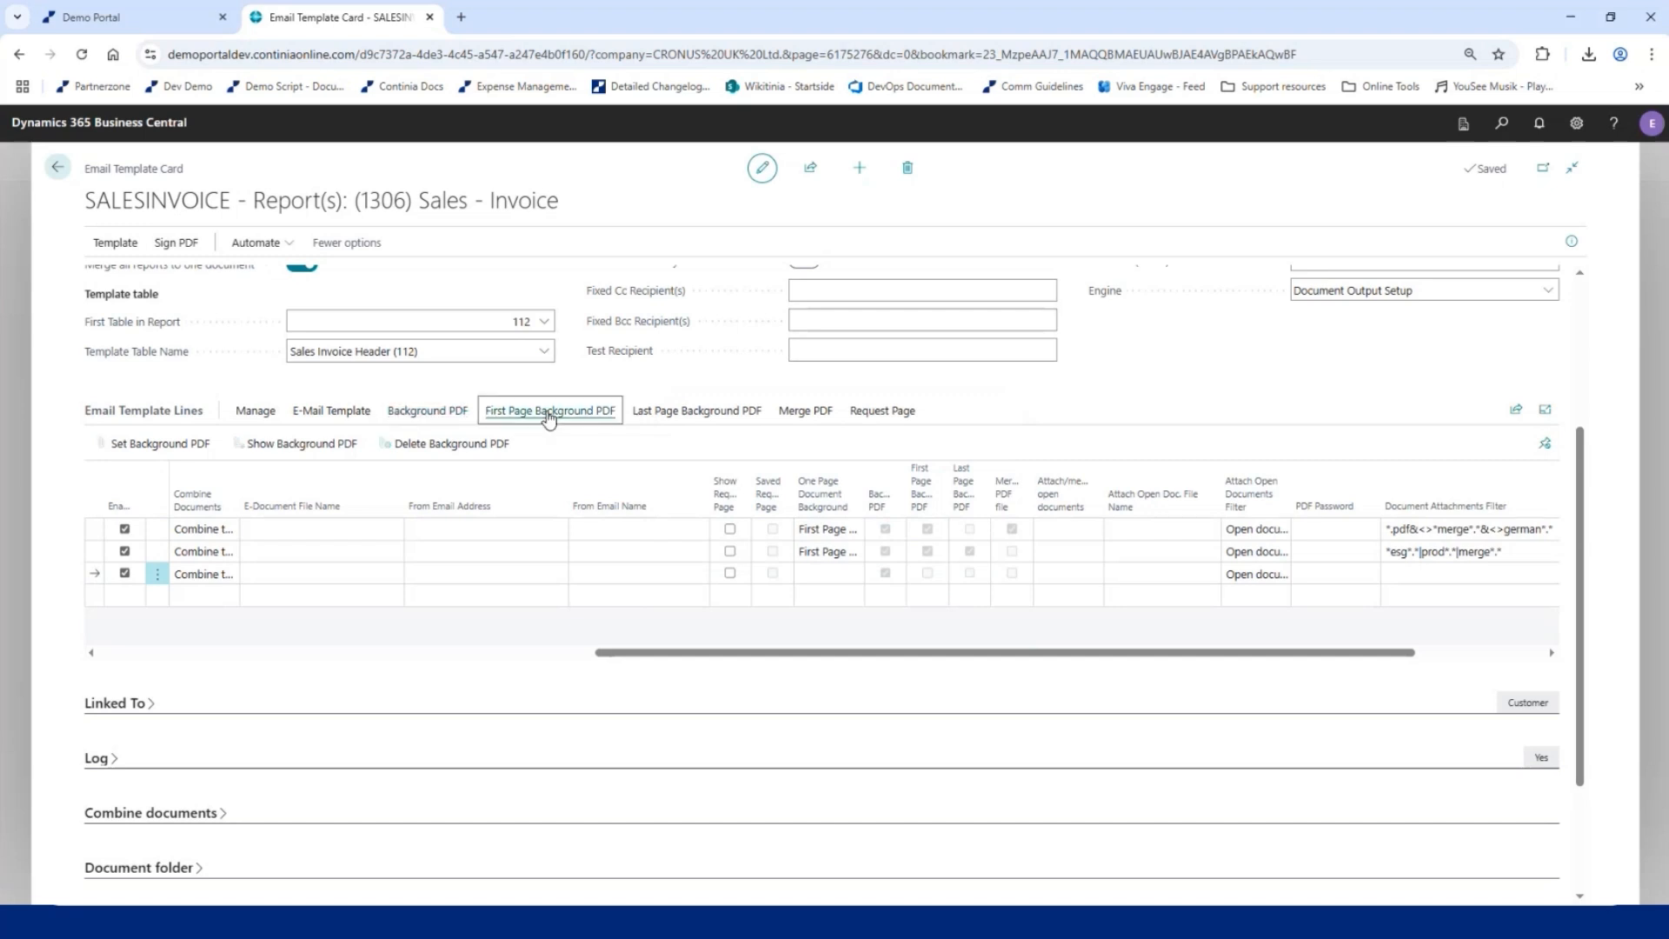
click(123, 443)
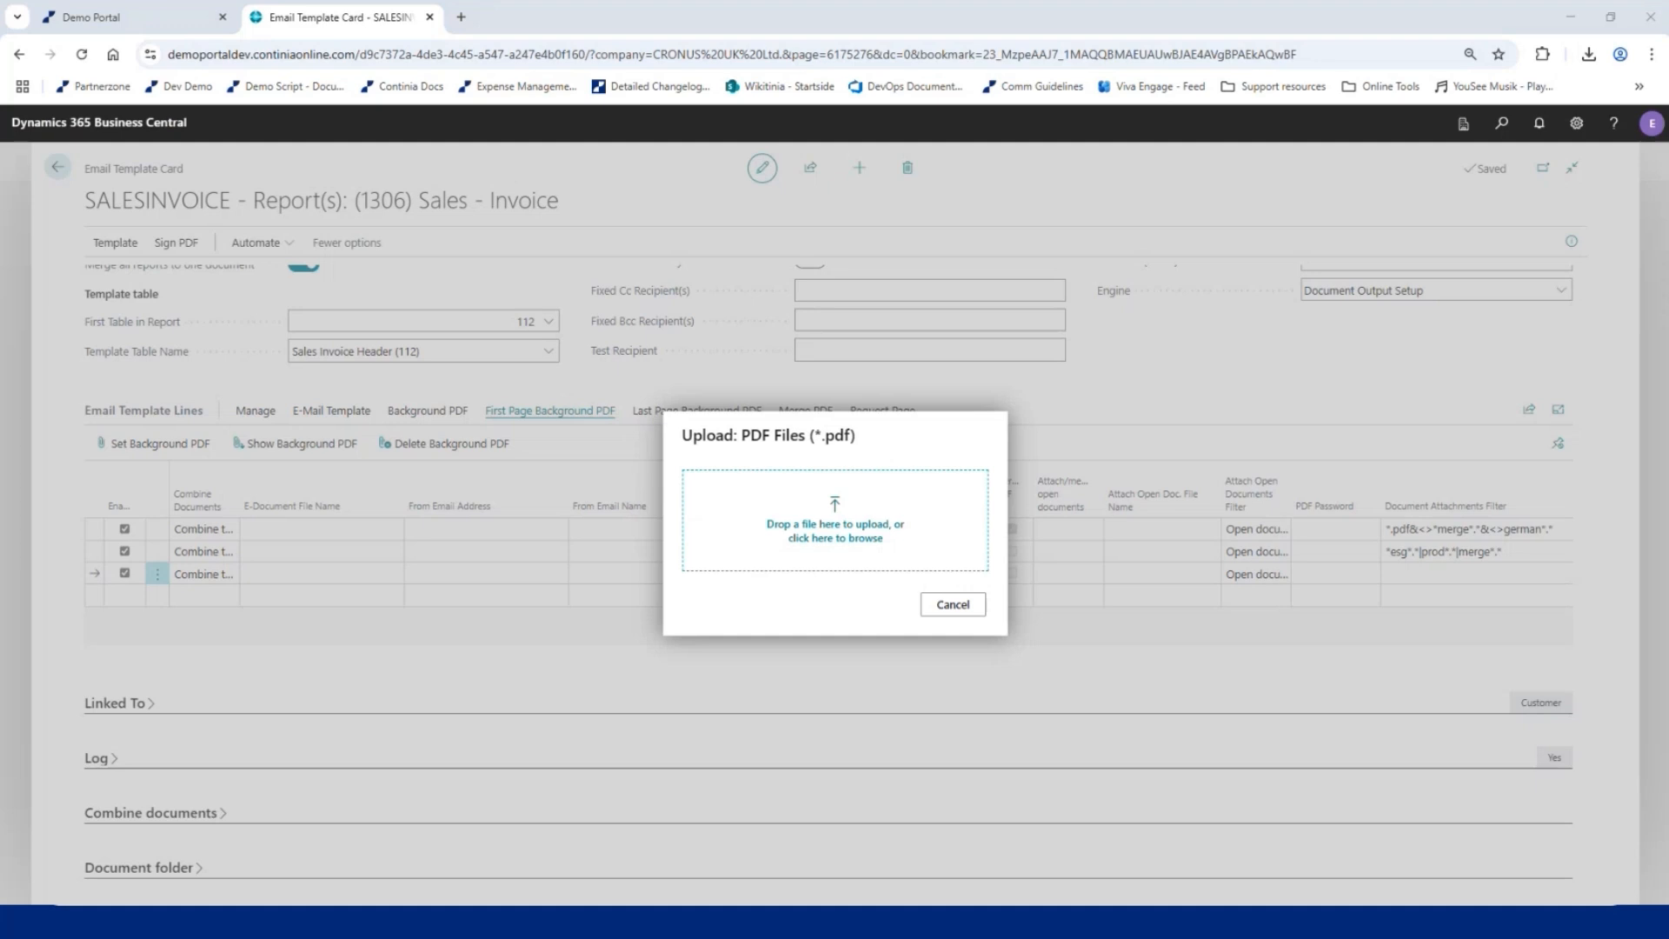
drag(1234, 374, 887, 559)
- Upload a PDF file as the last page background of the DEU template line
click(700, 409)
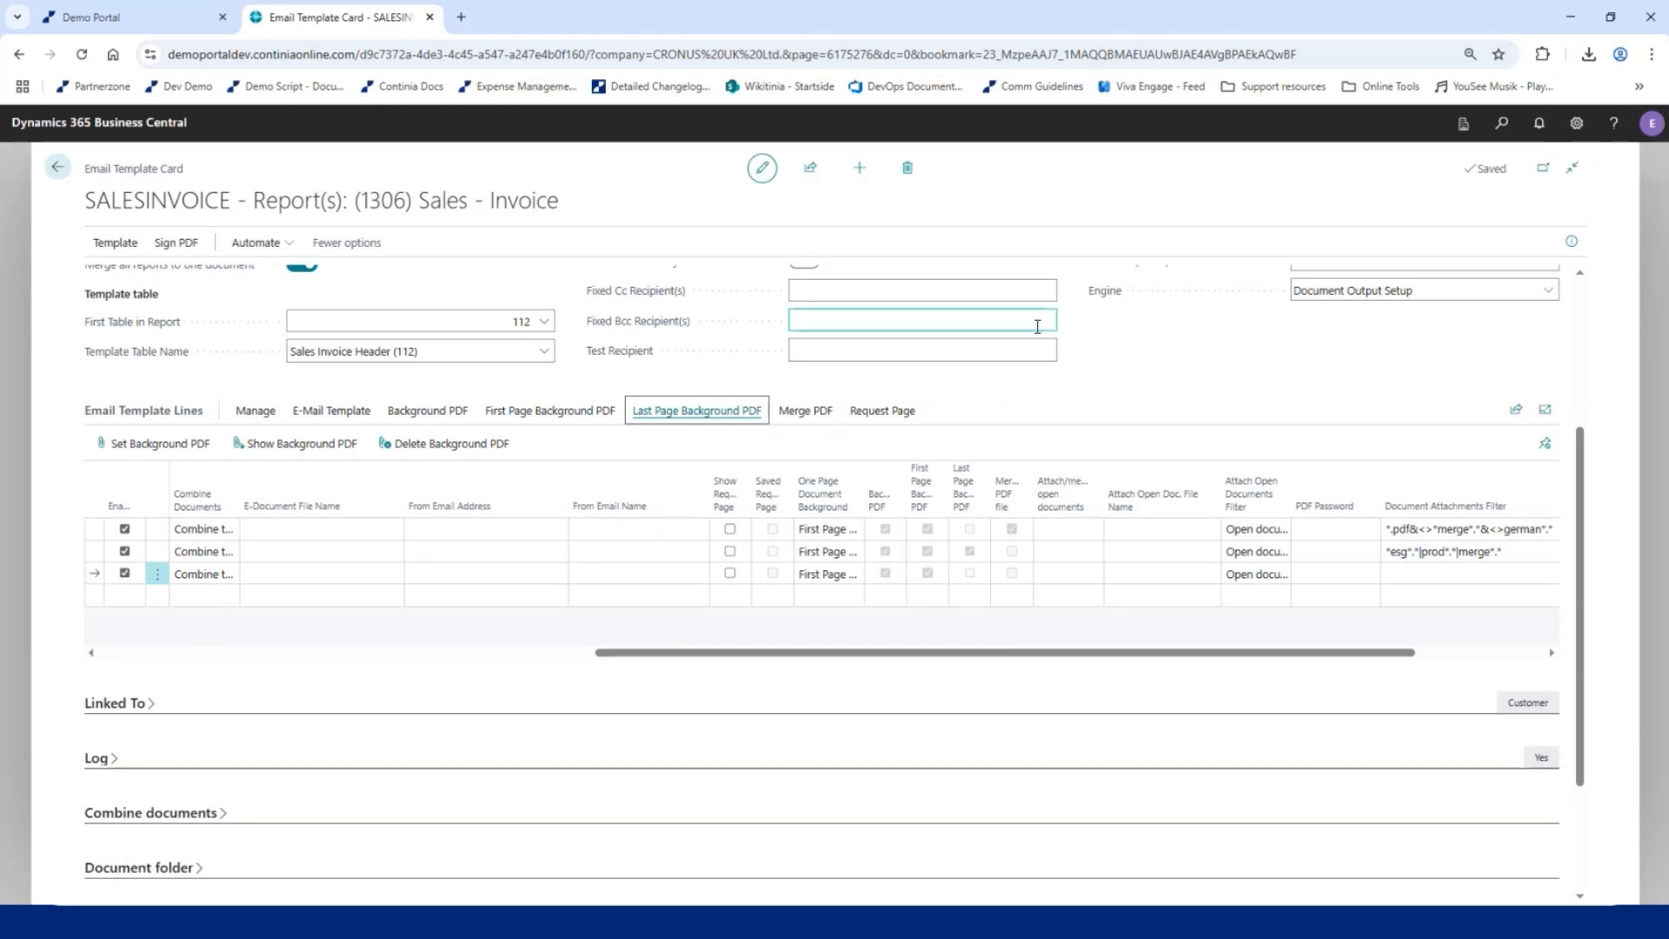
click(190, 444)
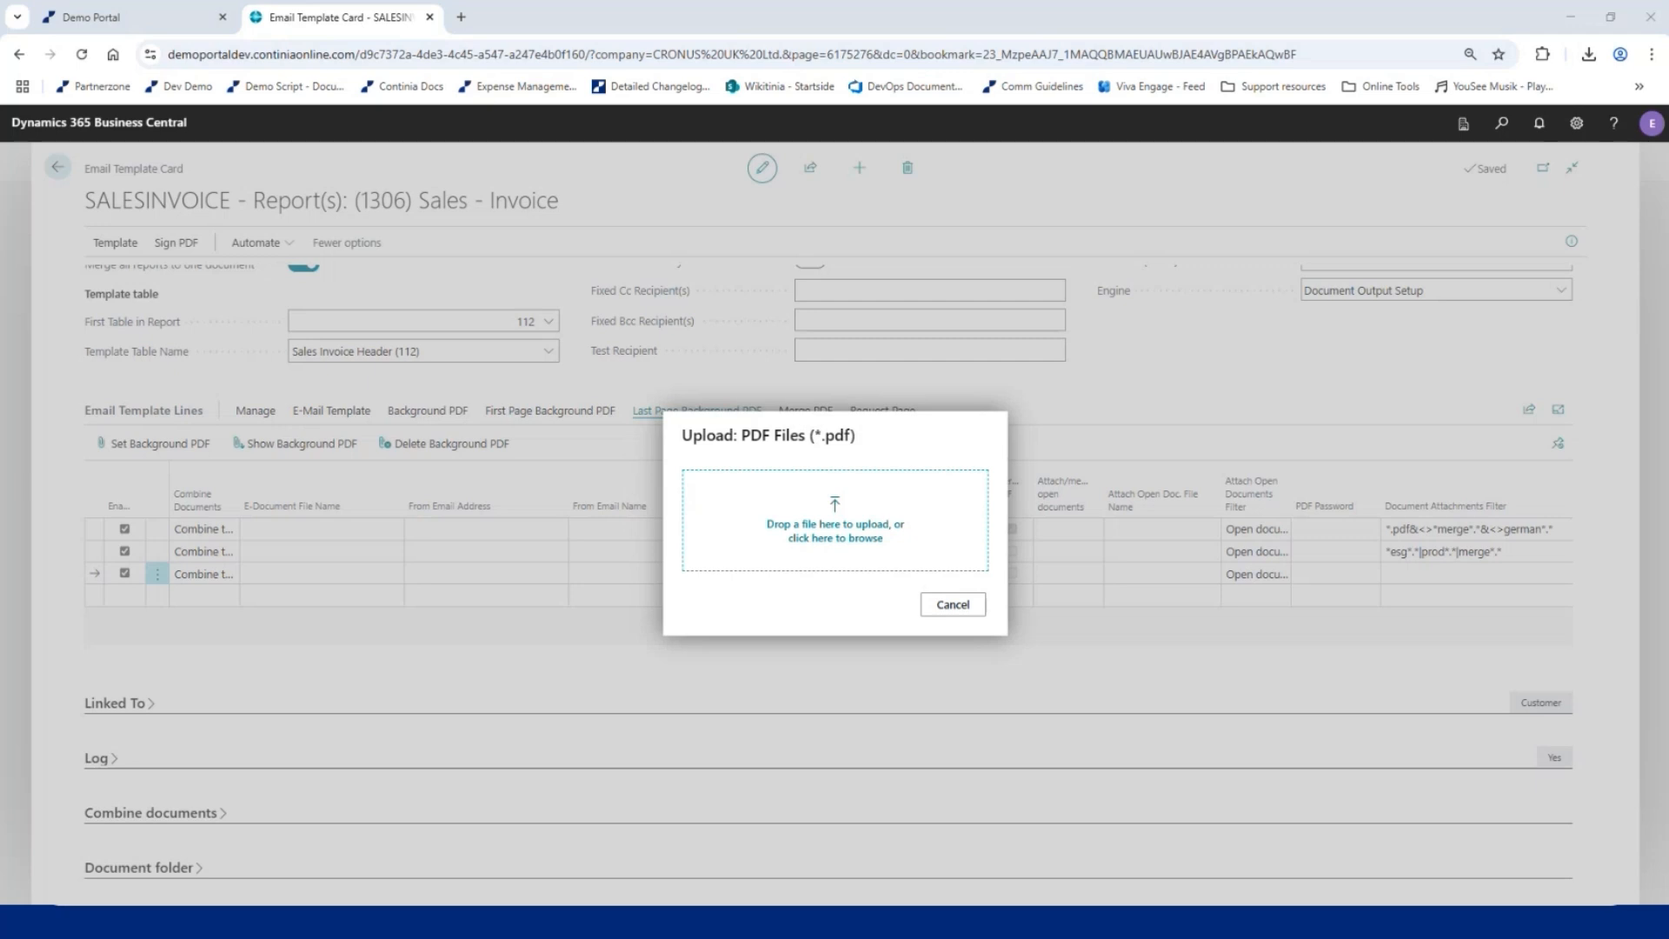
drag(131, 317, 865, 546)
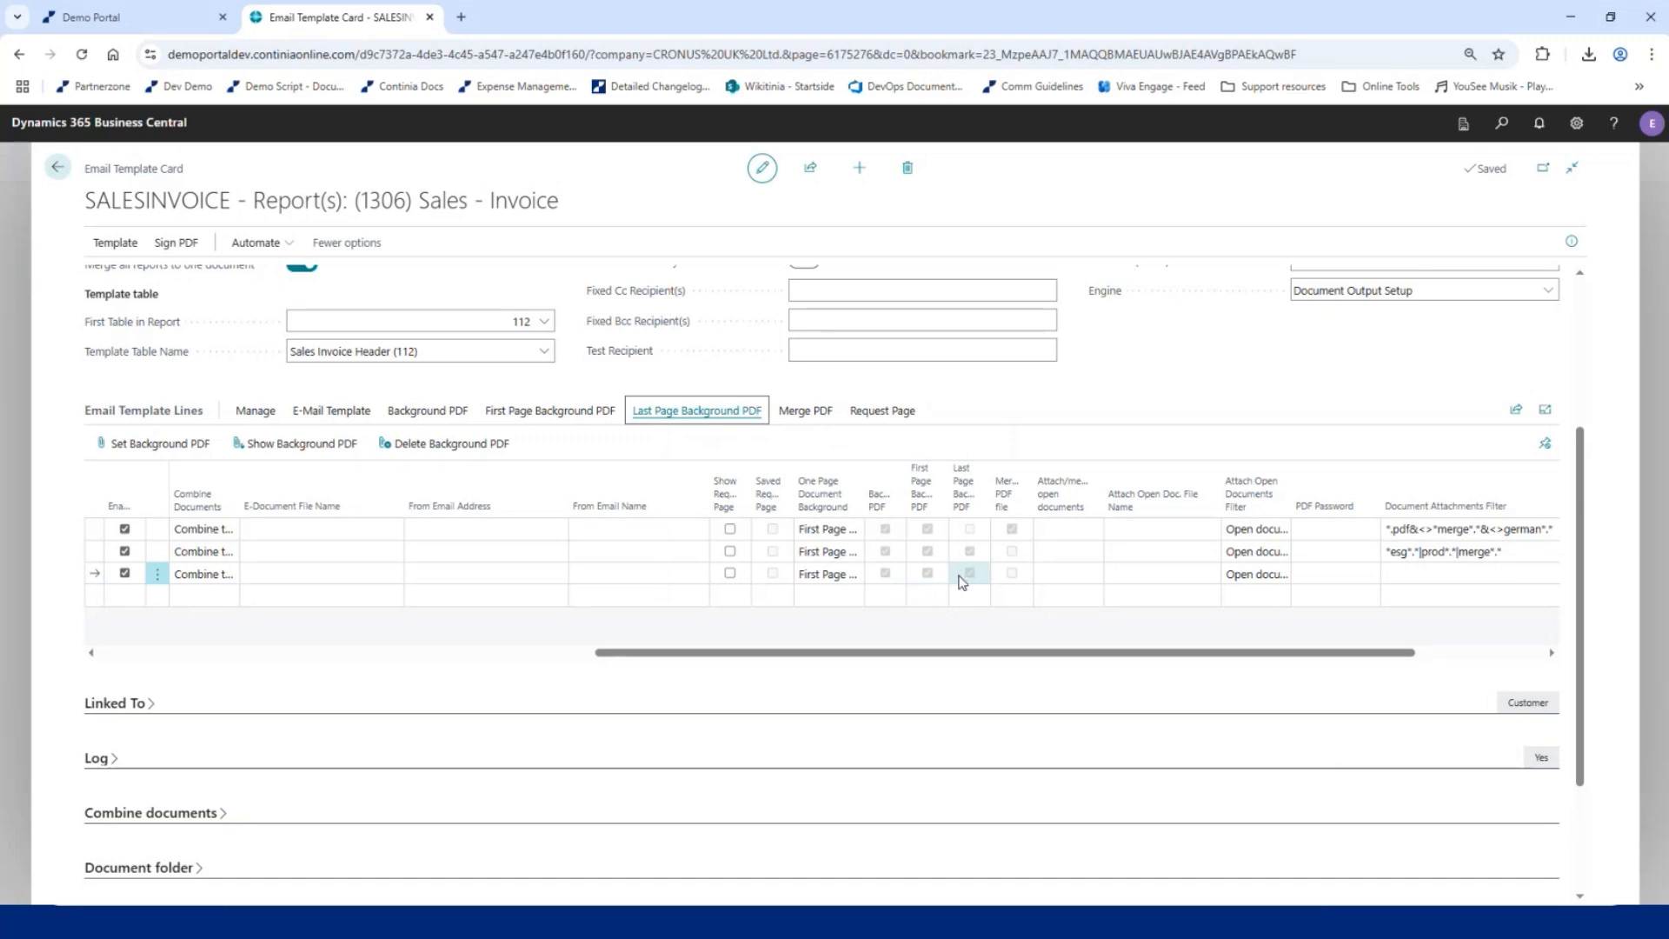
- Set the document attachments filter of the DEU template line to german*.*|voucher.*|merge*.*
drag(965, 660, 1124, 677)
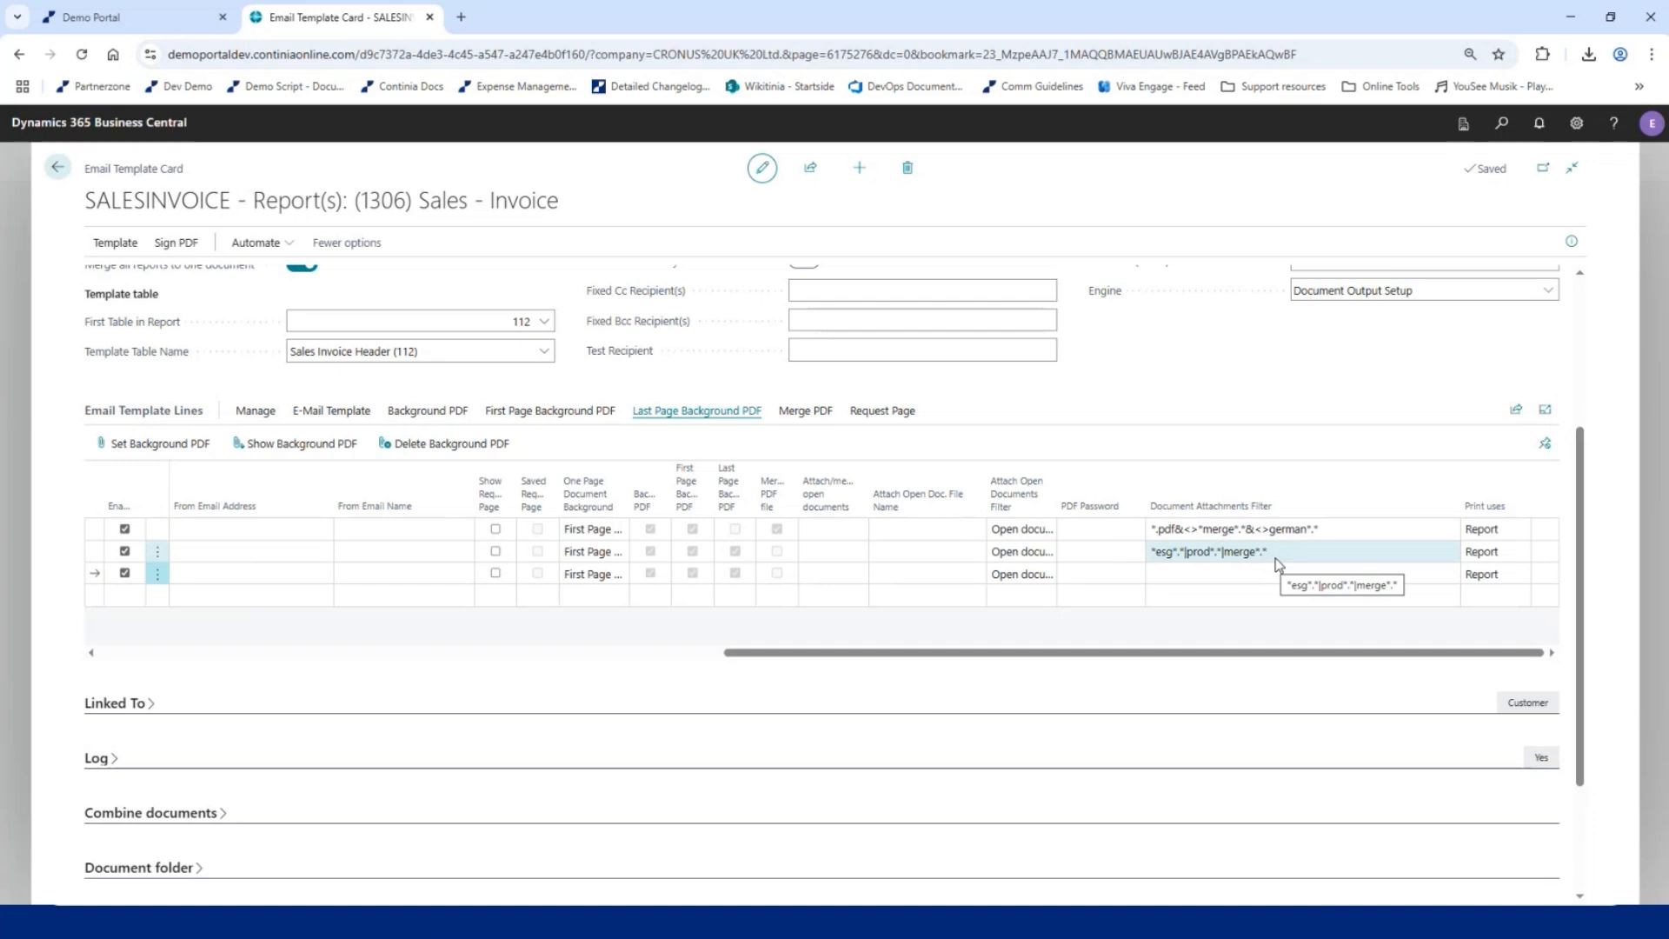
click(1250, 572)
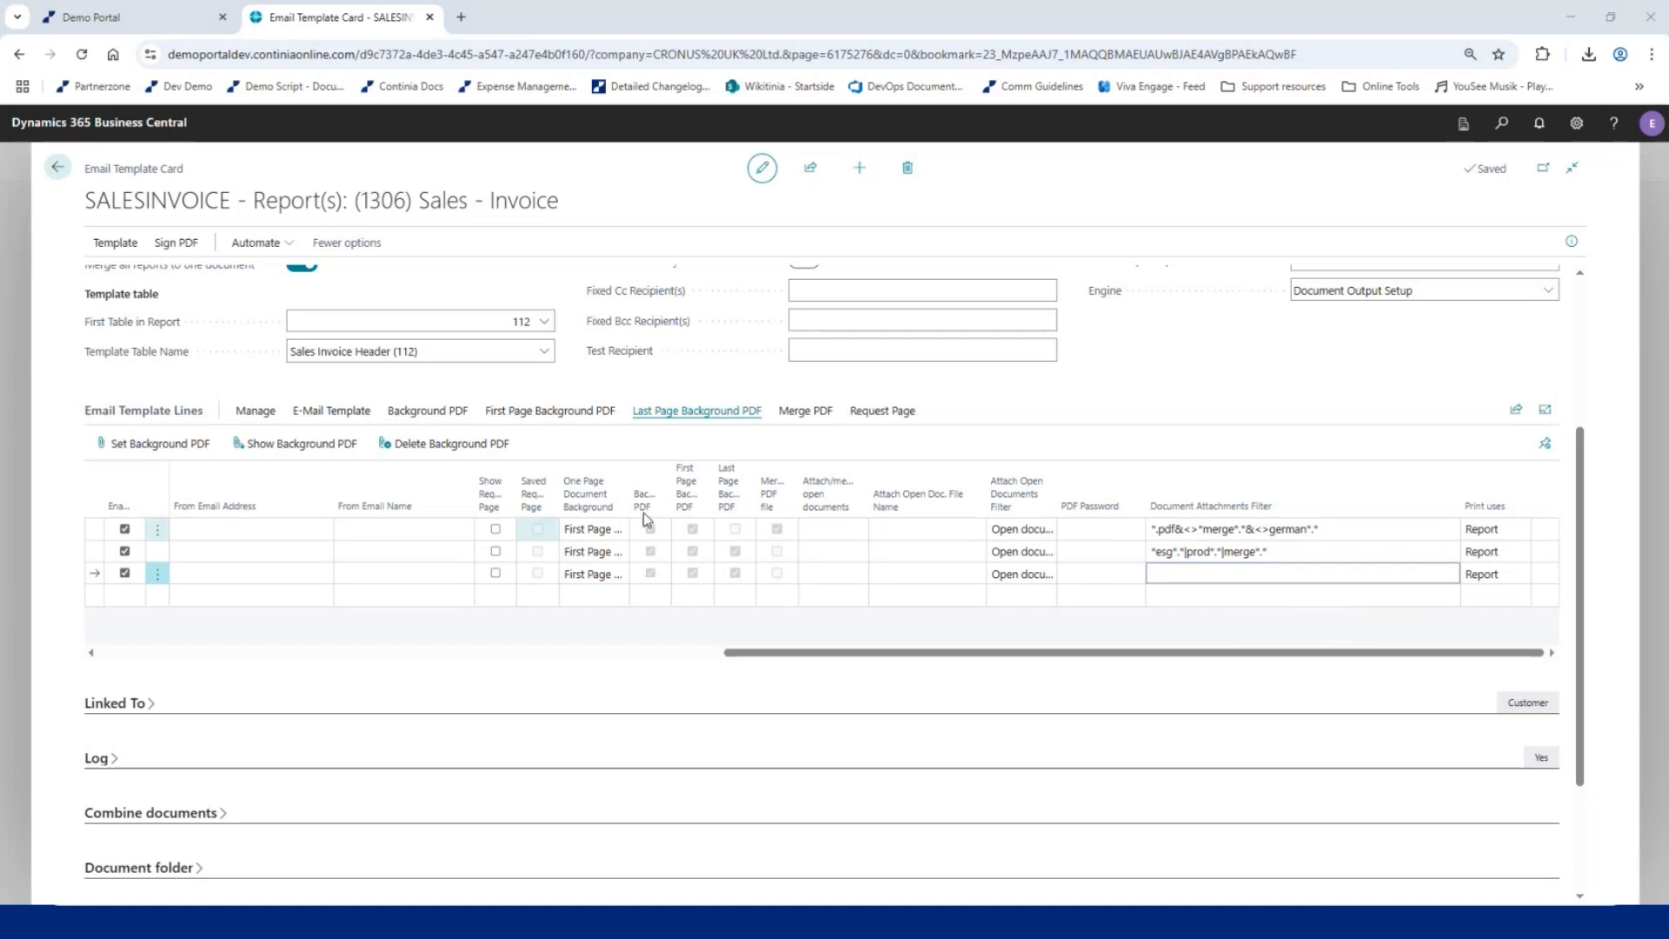
click(1163, 575)
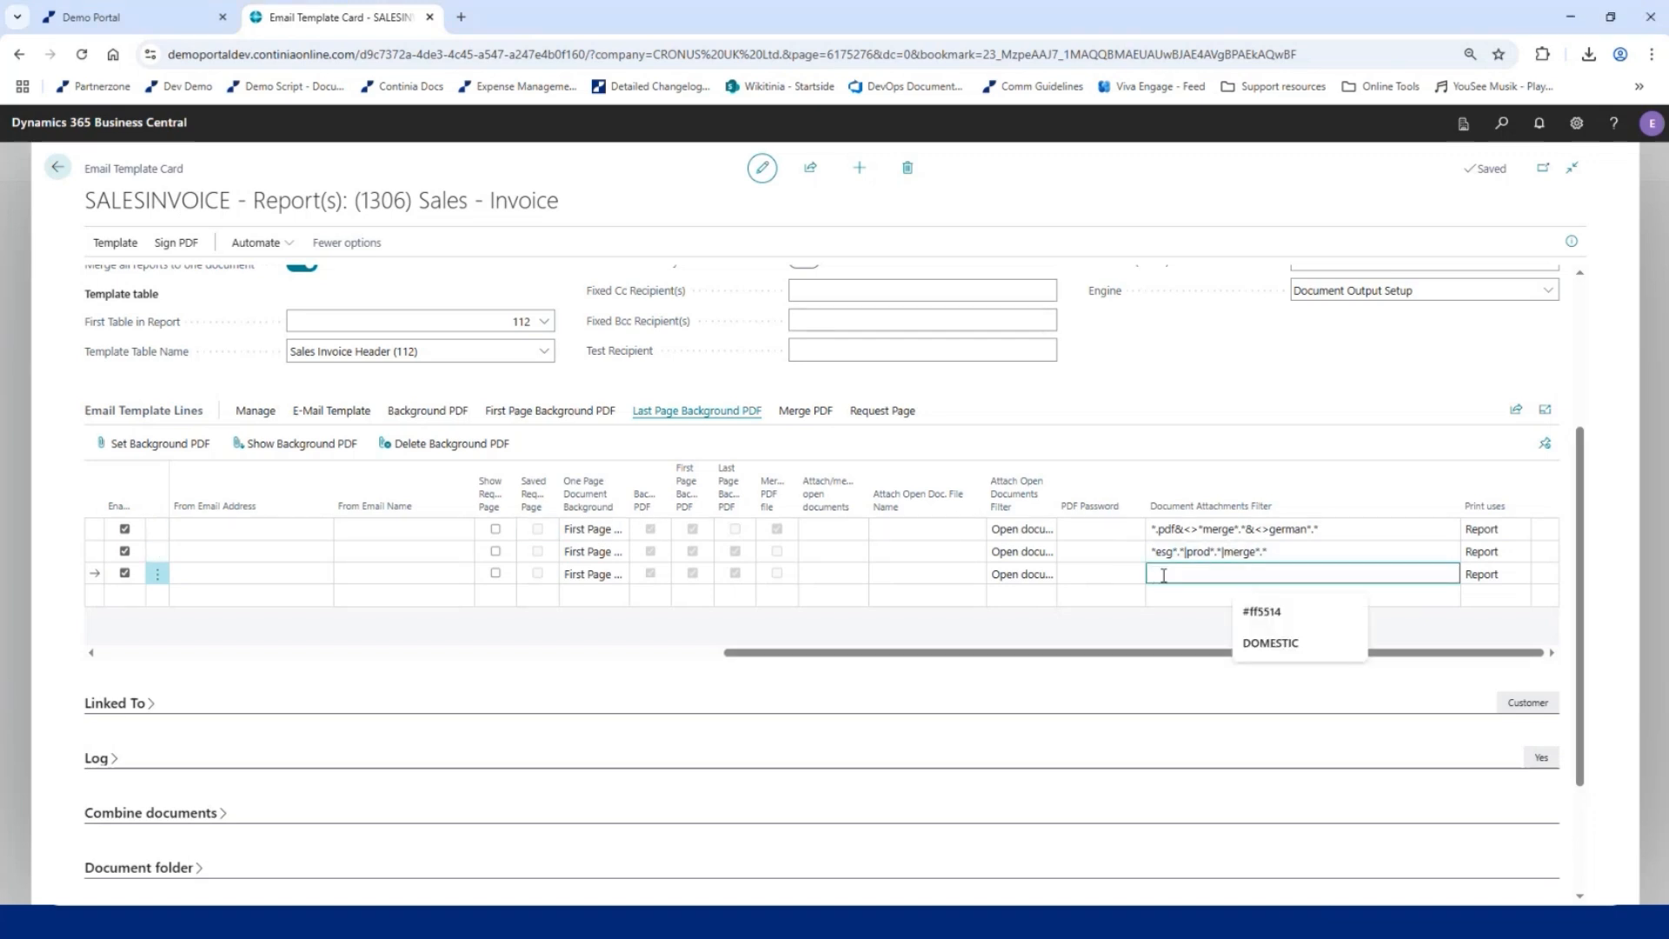
text(german*.*|voucher.*|merge*.*)
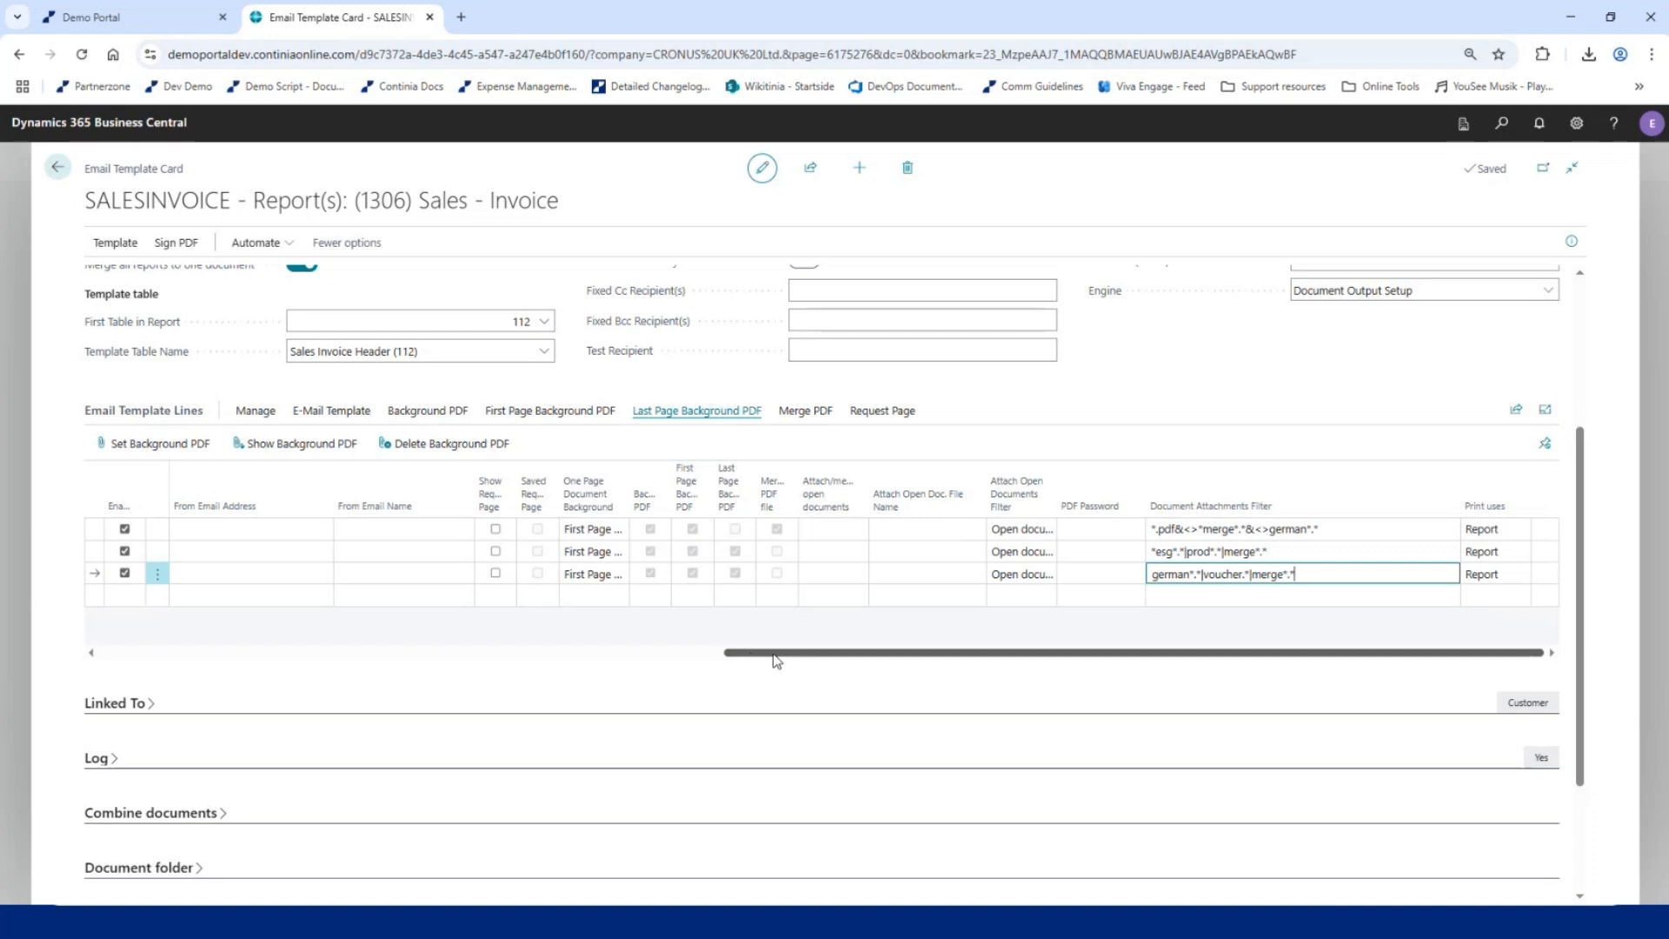
- Open the HTML email template of the DEU line and remove the Invoice Lines (table) and Invoice Info (table) merge fields
drag(775, 660, 111, 614)
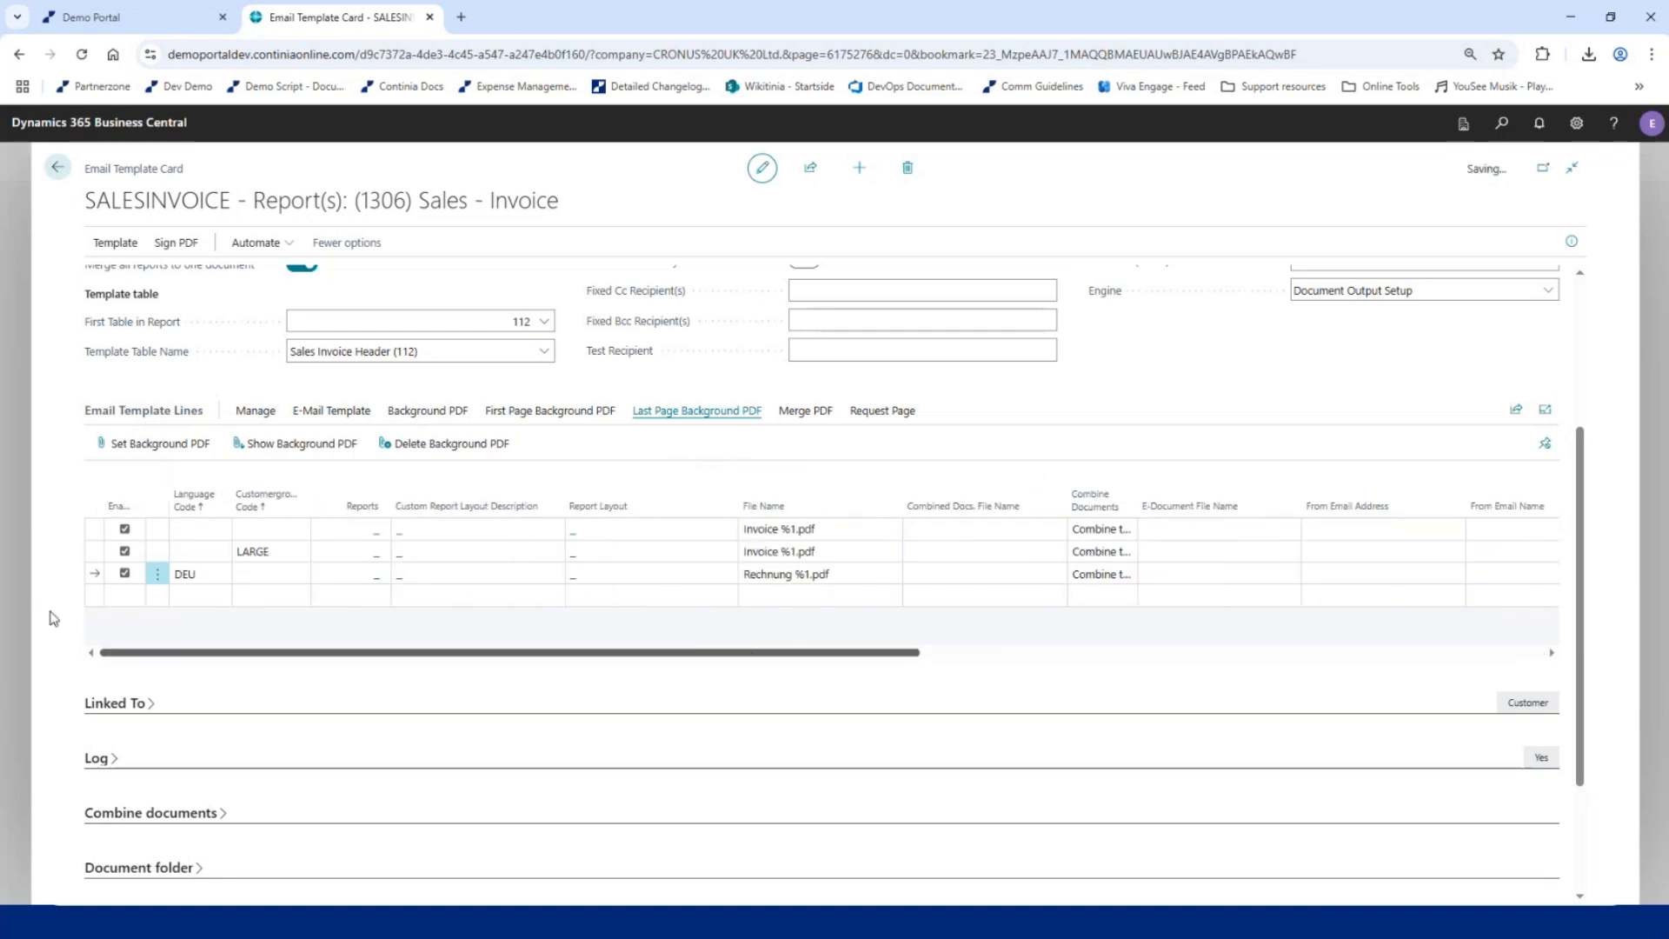
click(309, 412)
click(160, 445)
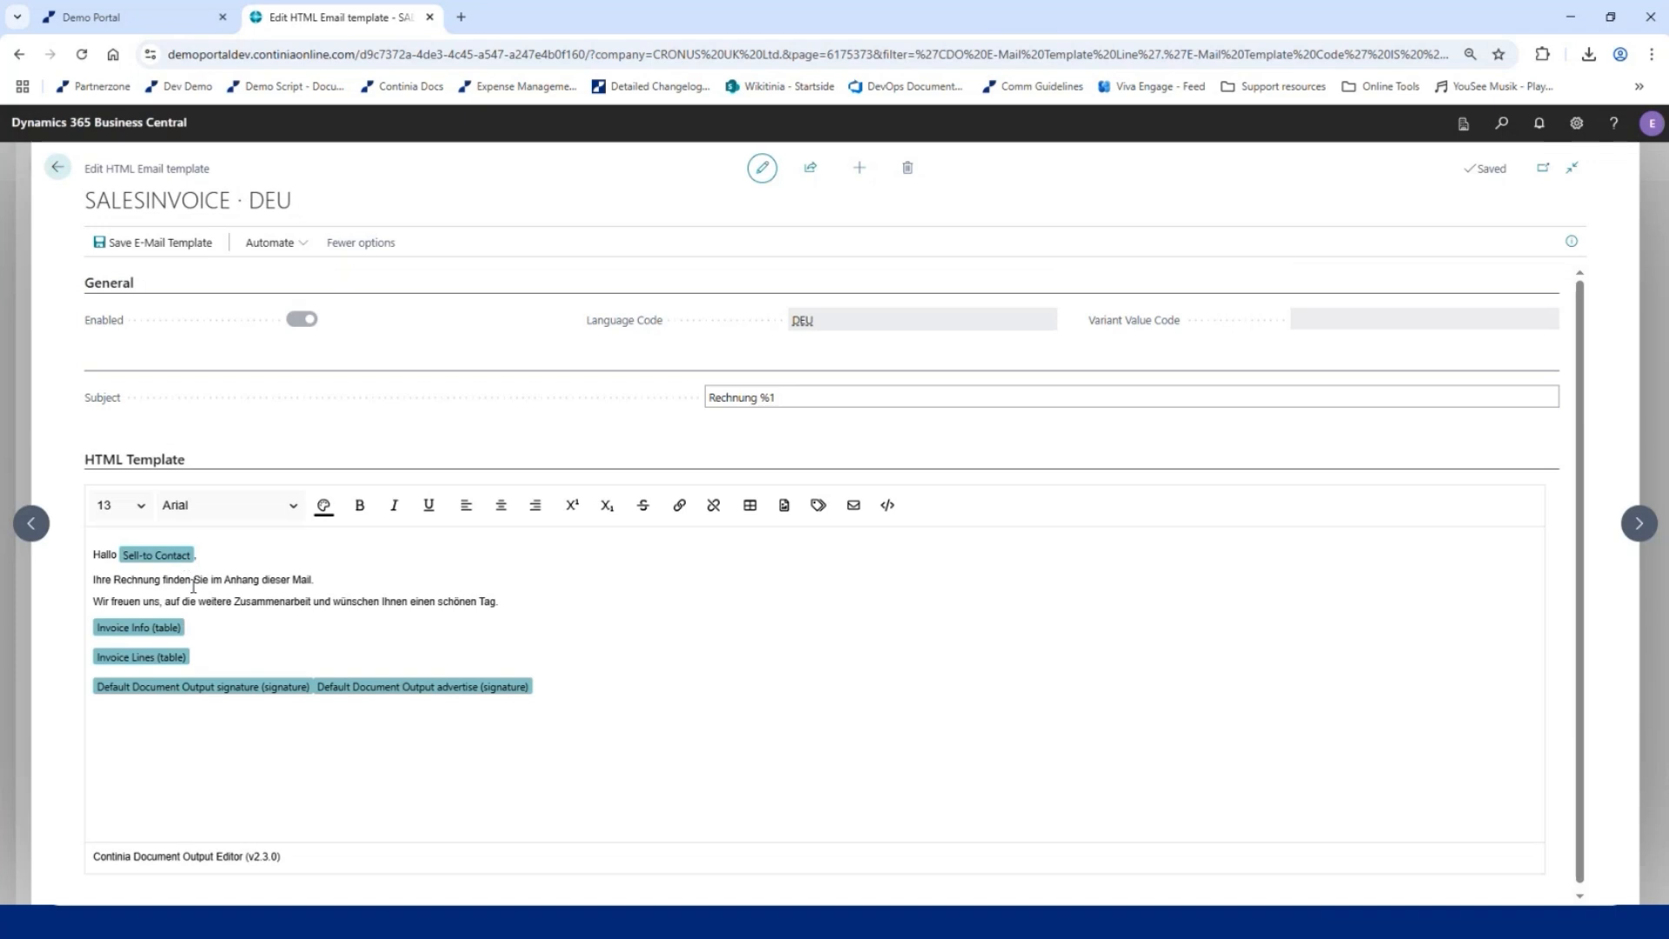
click(201, 656)
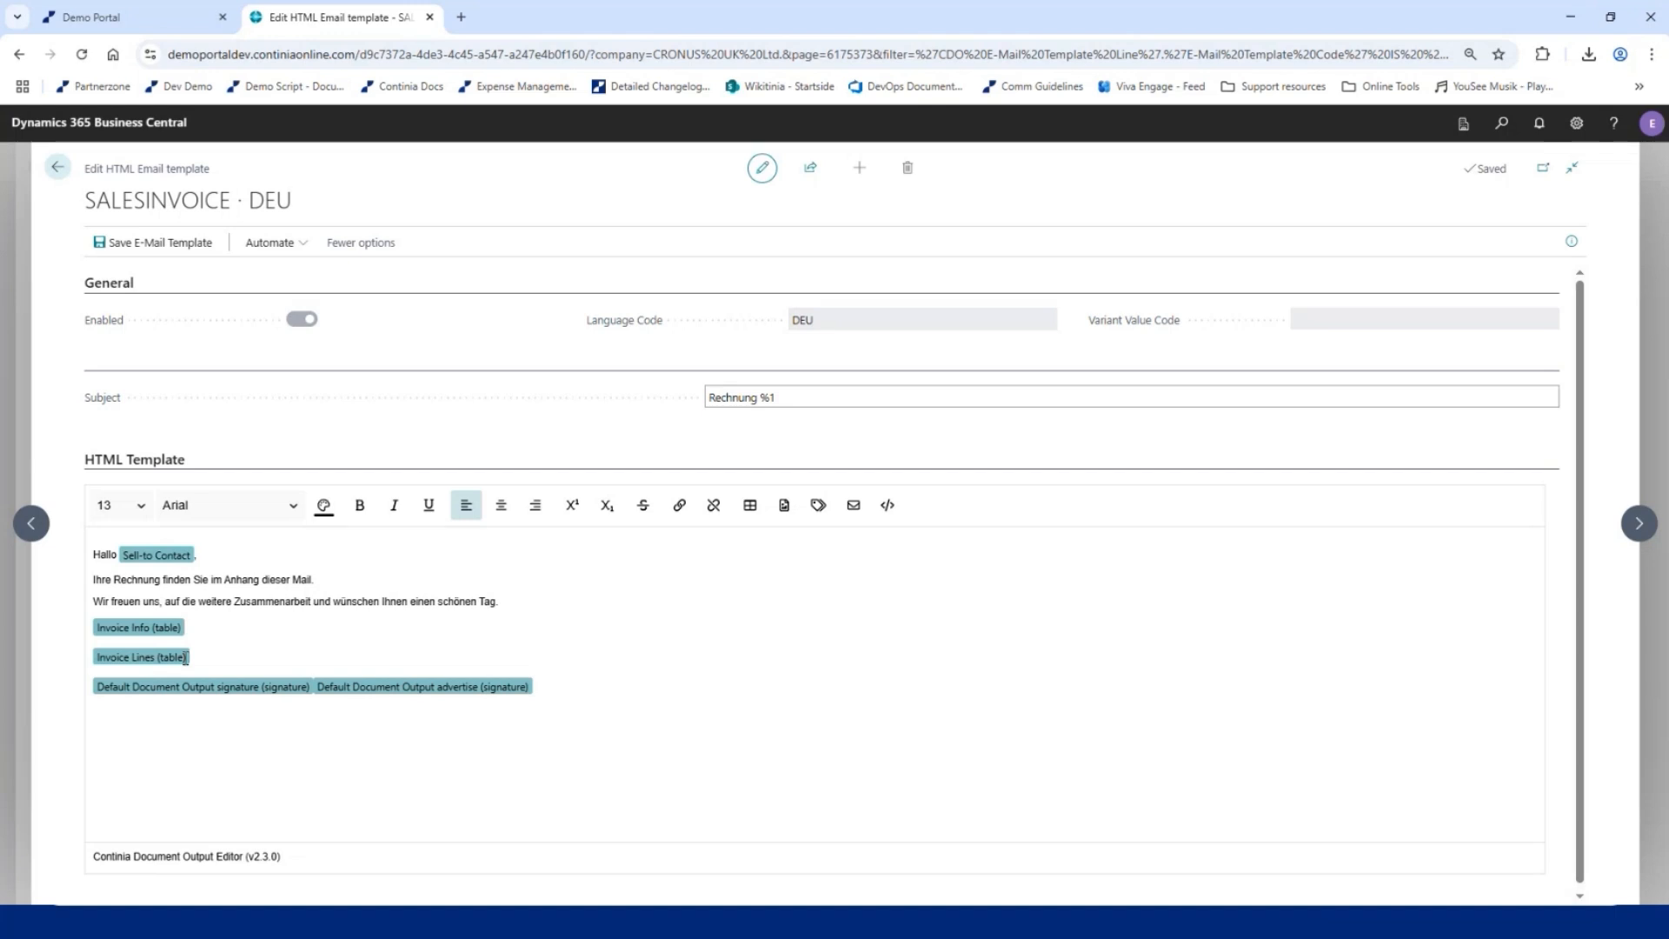
key(BackSpace)
key(BackSpace)
key(BackSpace)
key(BackSpace)
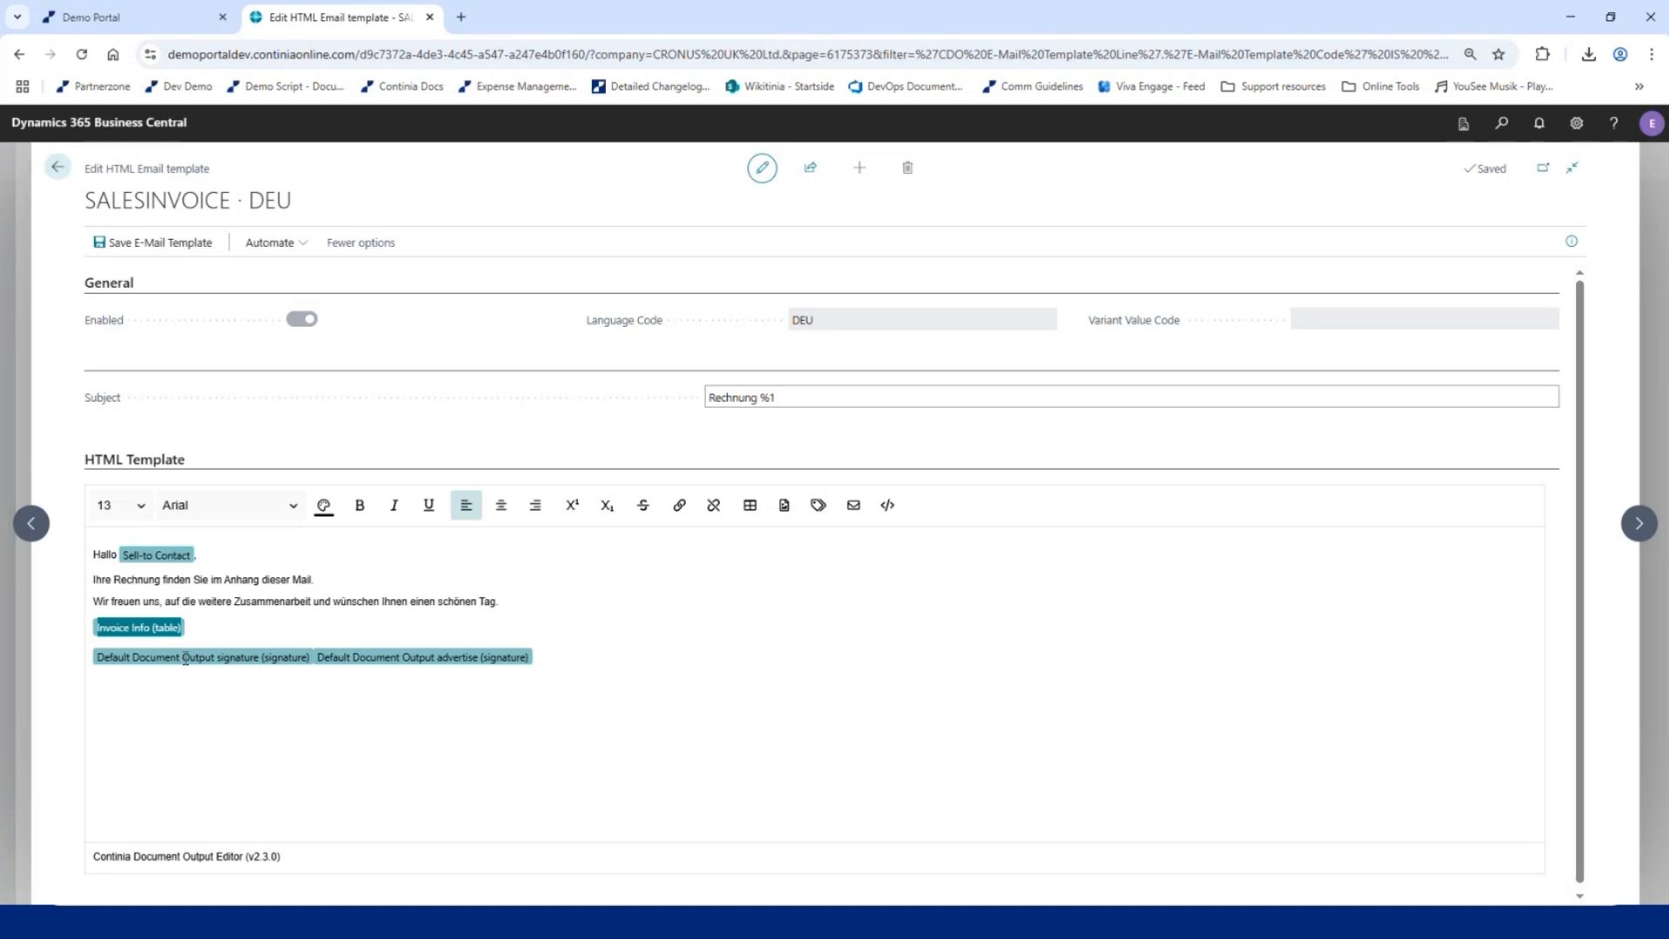
key(BackSpace)
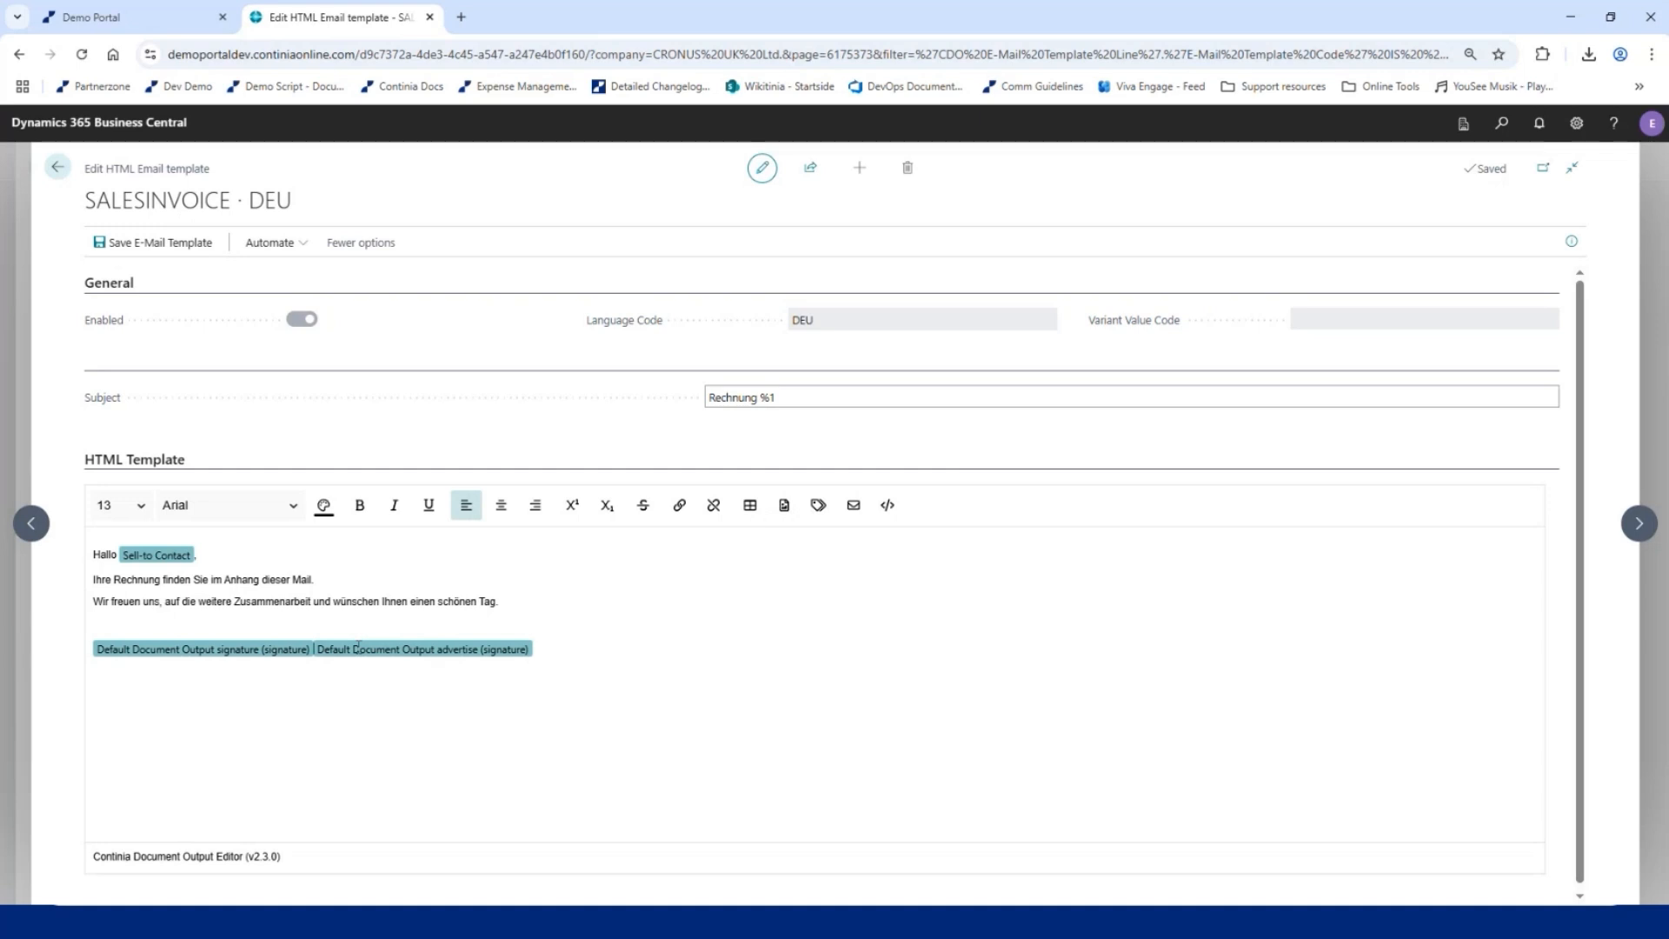
- Replace the default signature with German Signature (signature) on its own line above the advertise signature, save the DEU email template and return to the card
key(Return)
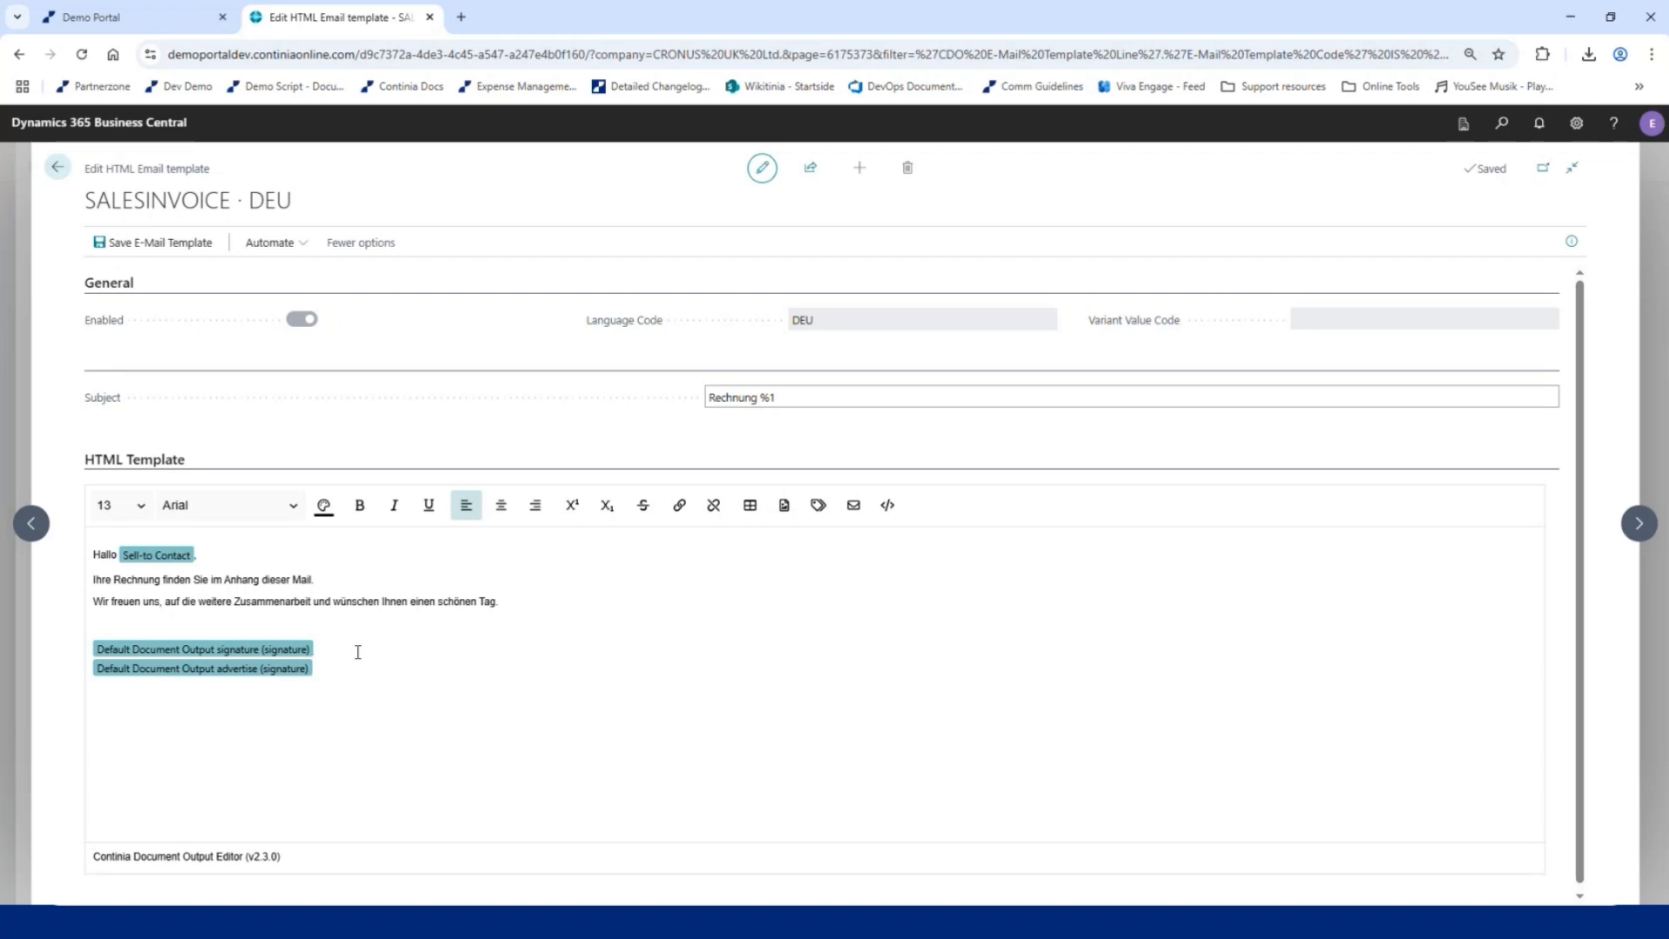
key(BackSpace)
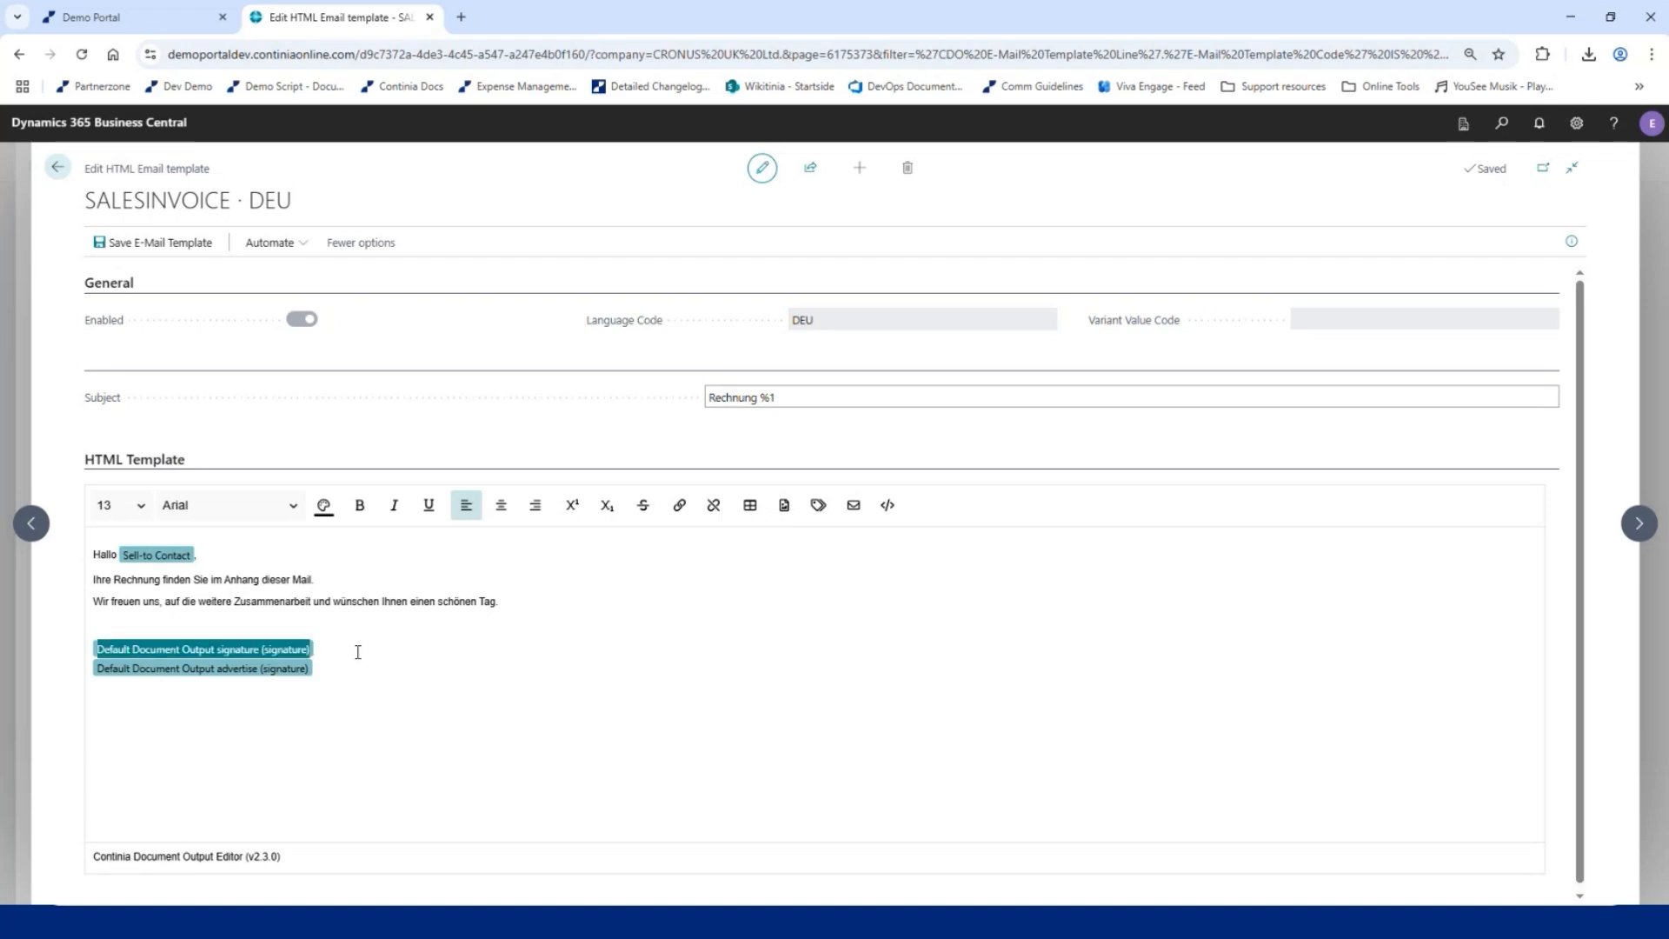
key(BackSpace)
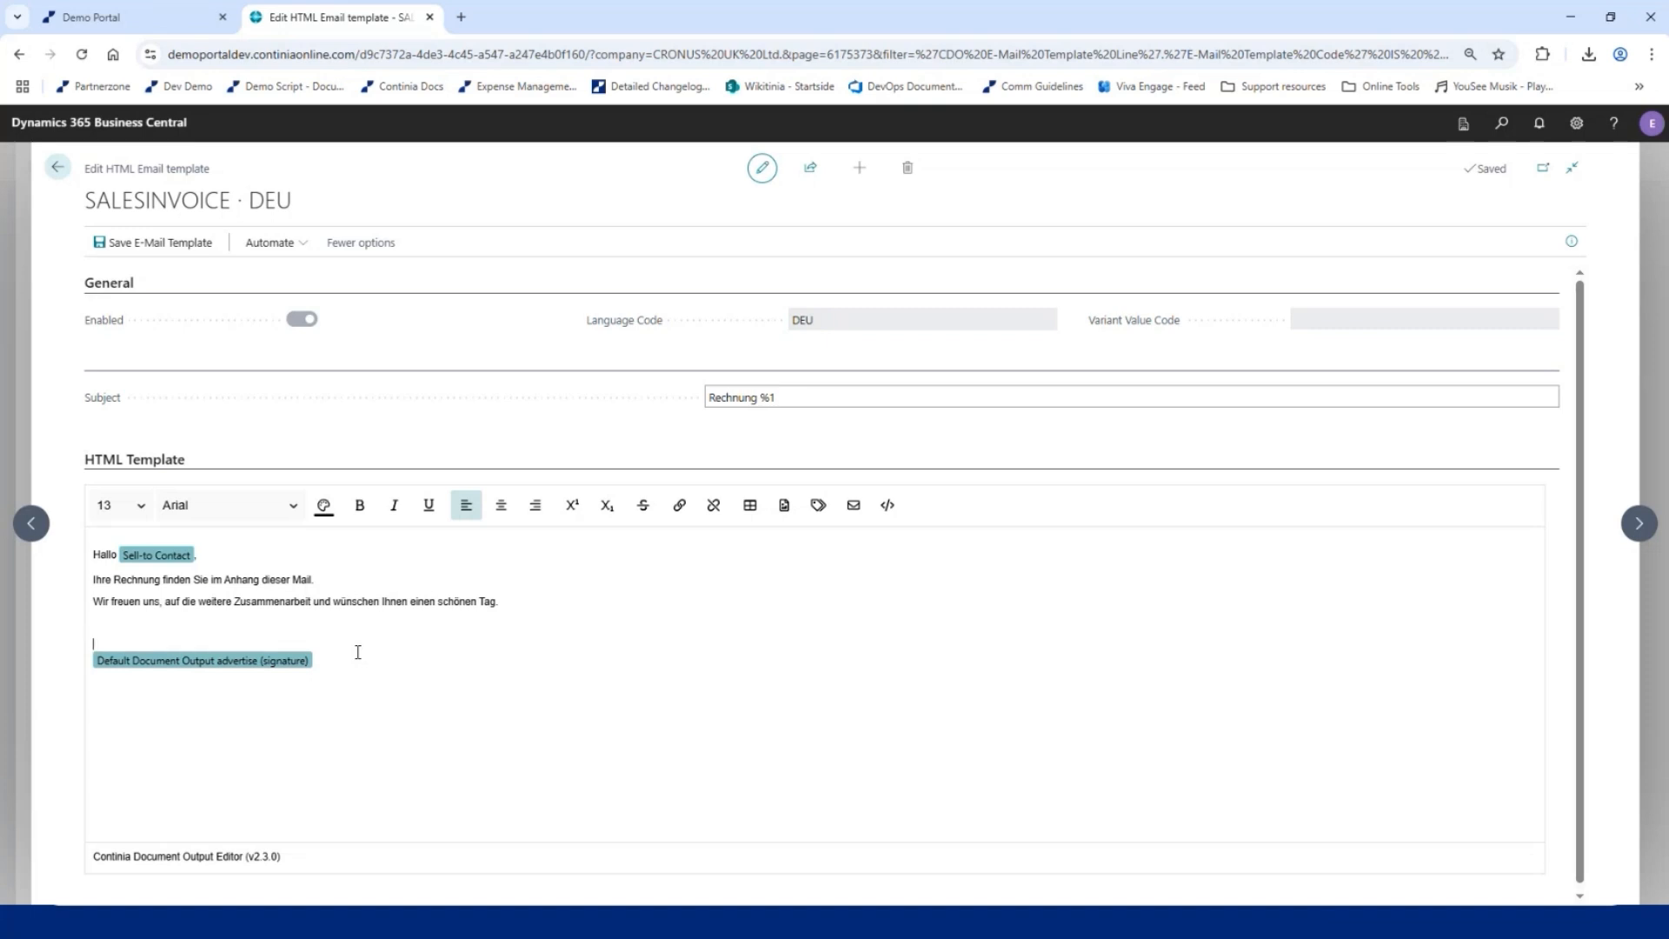
text(%)
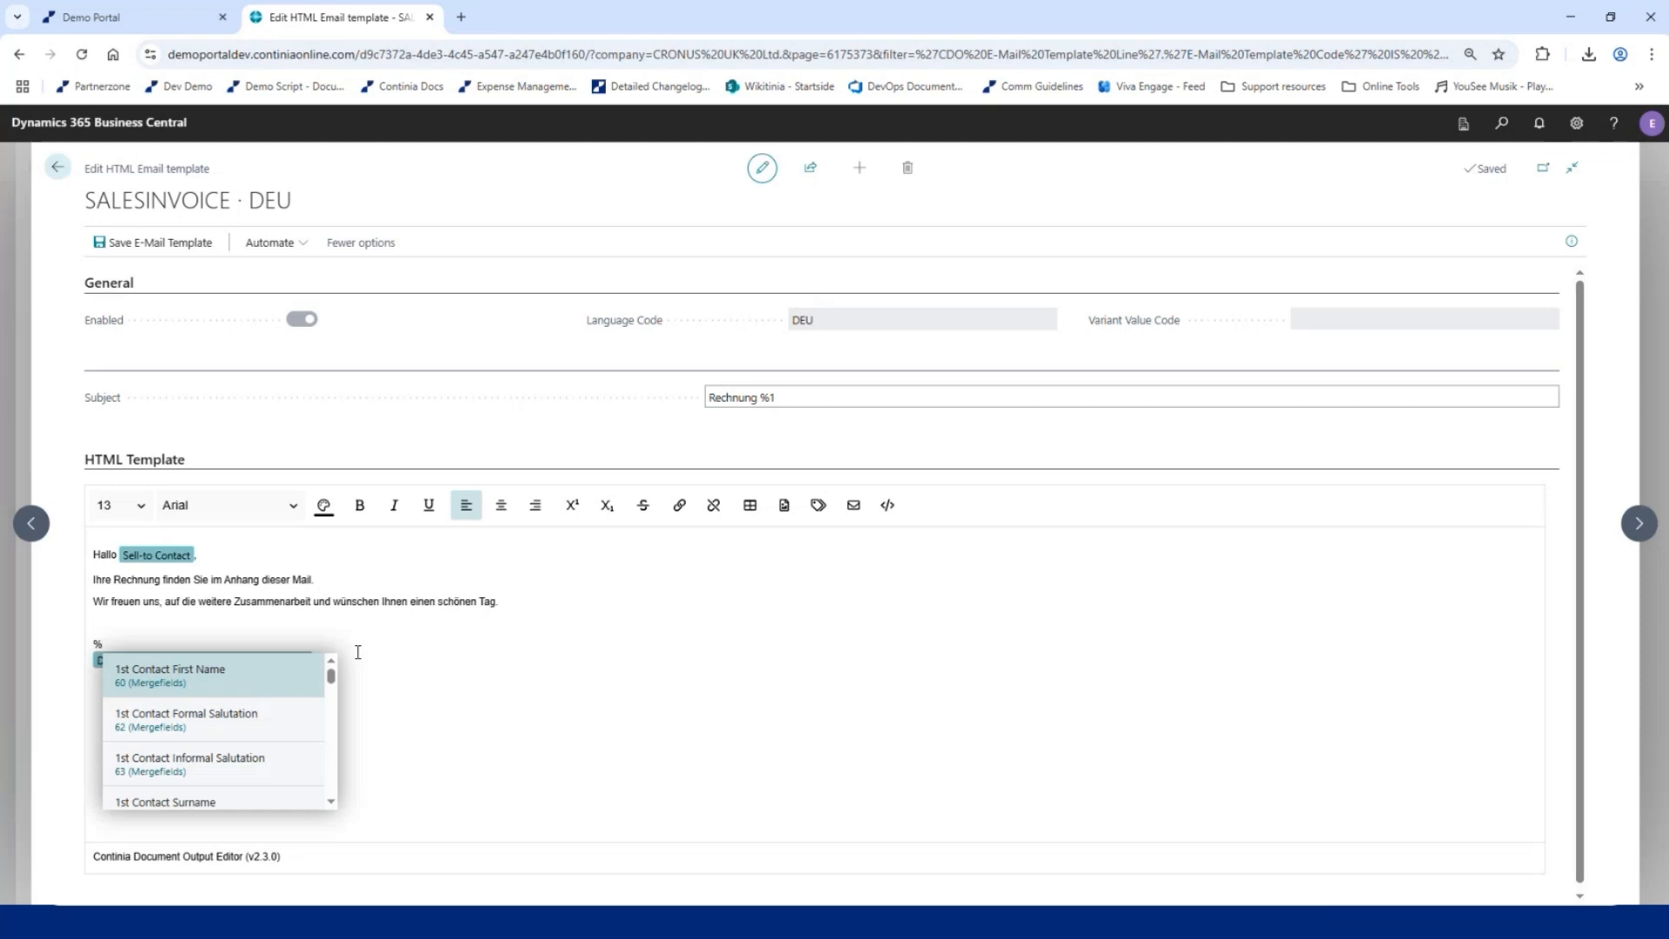
text(d)
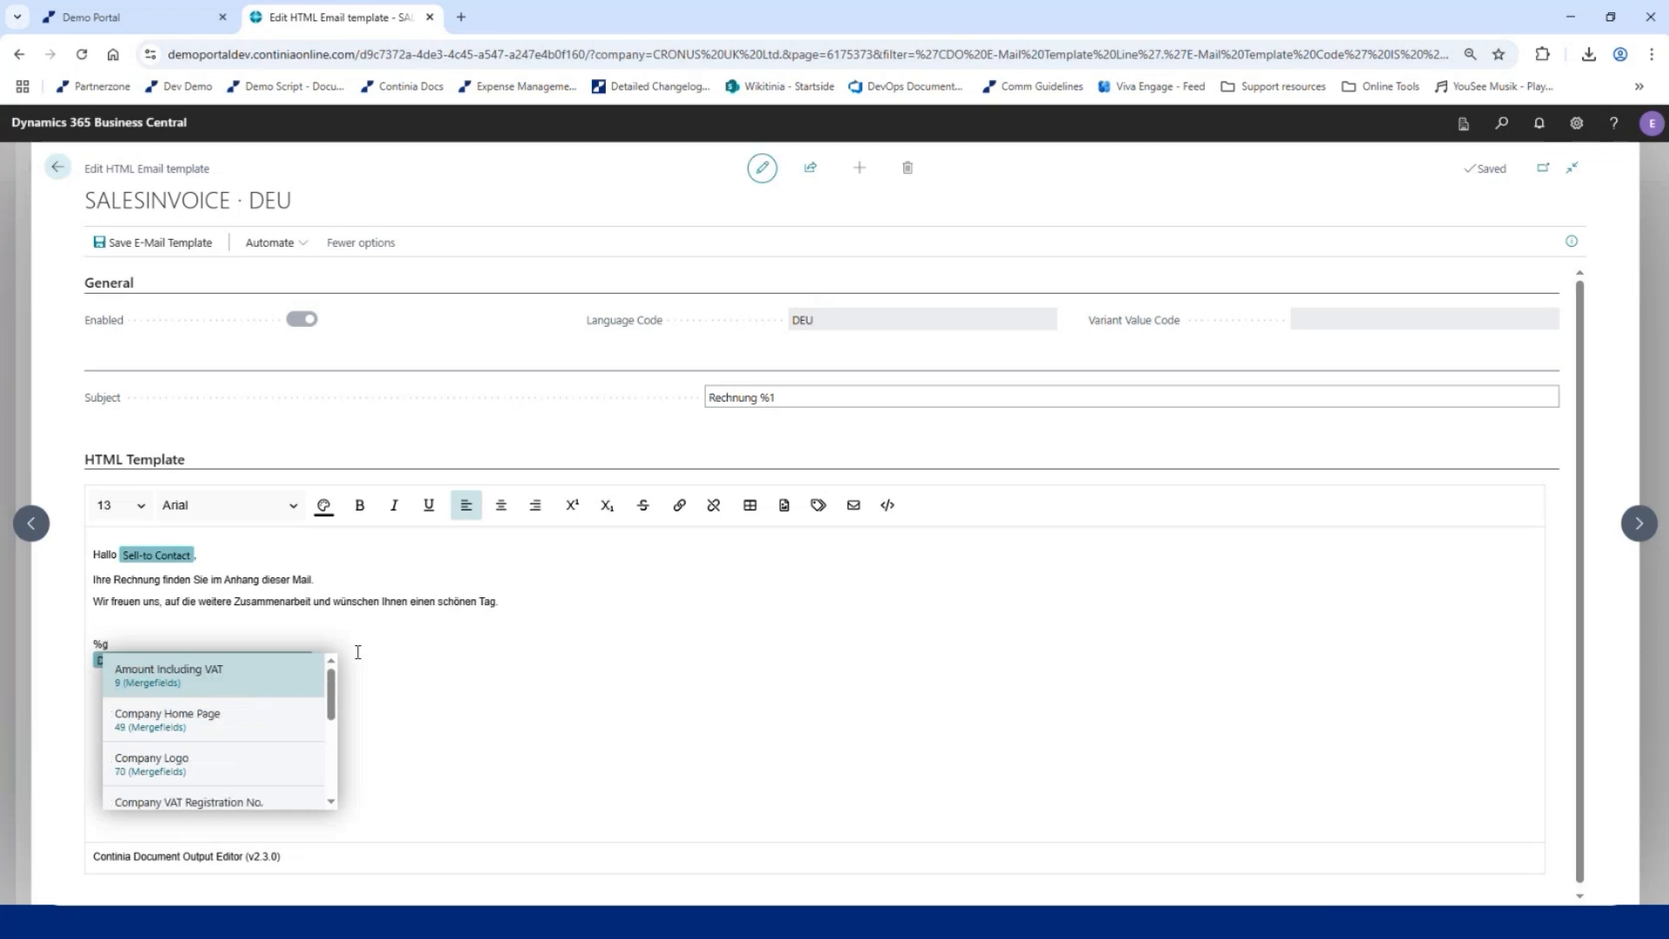
text(er)
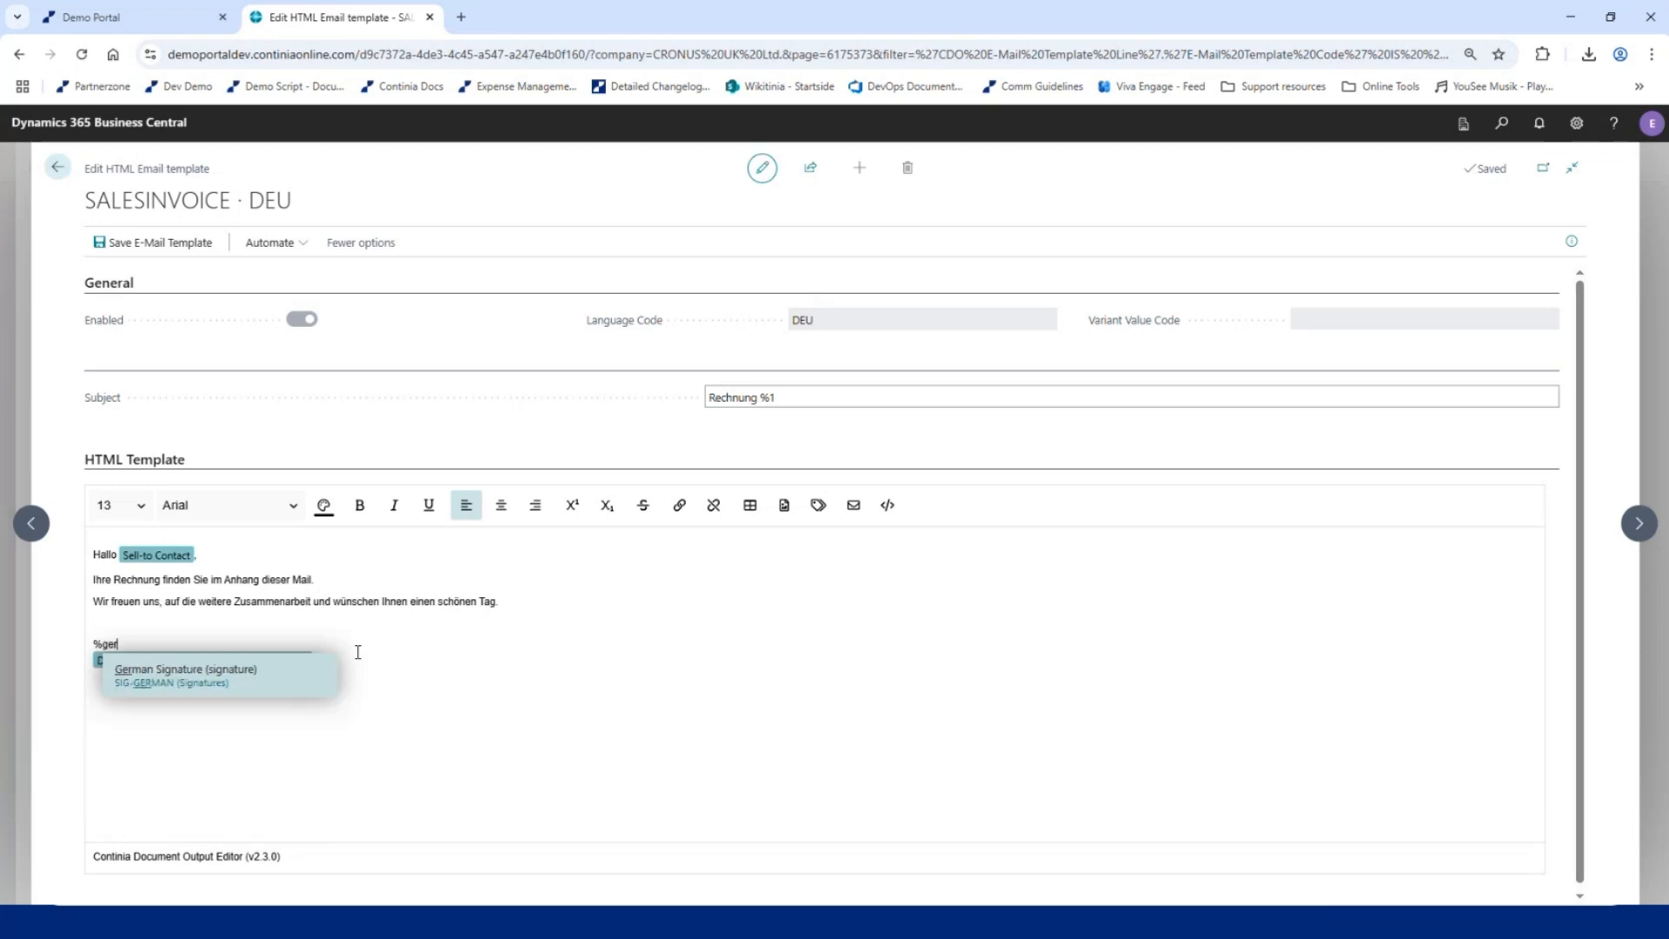
click(233, 672)
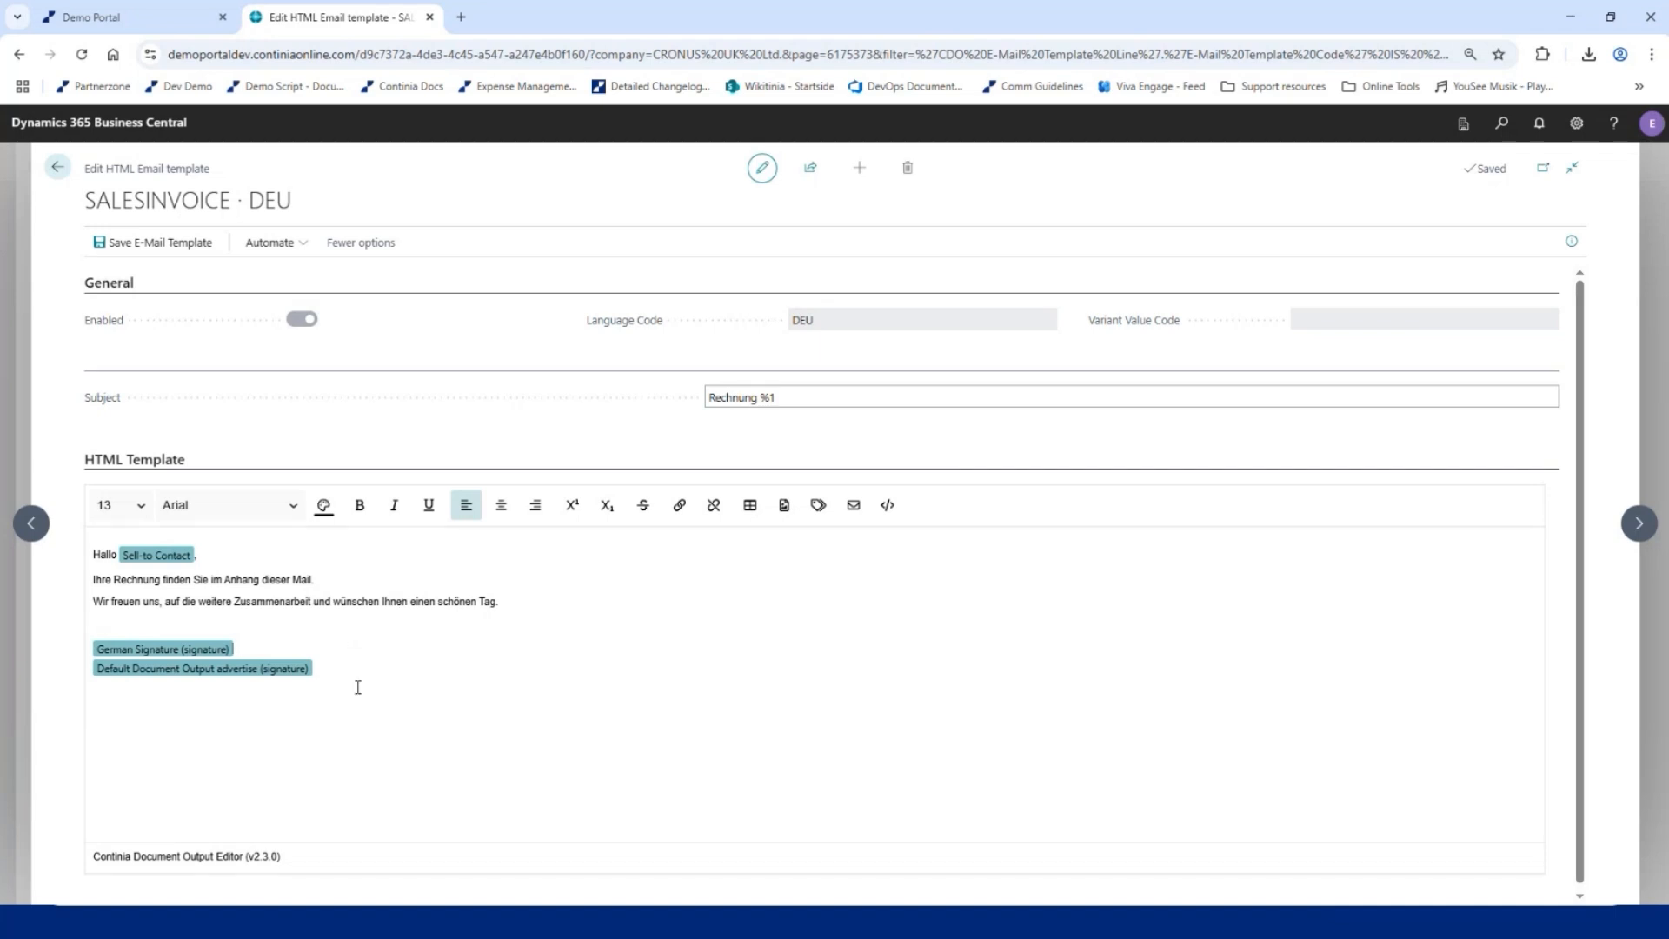
click(131, 248)
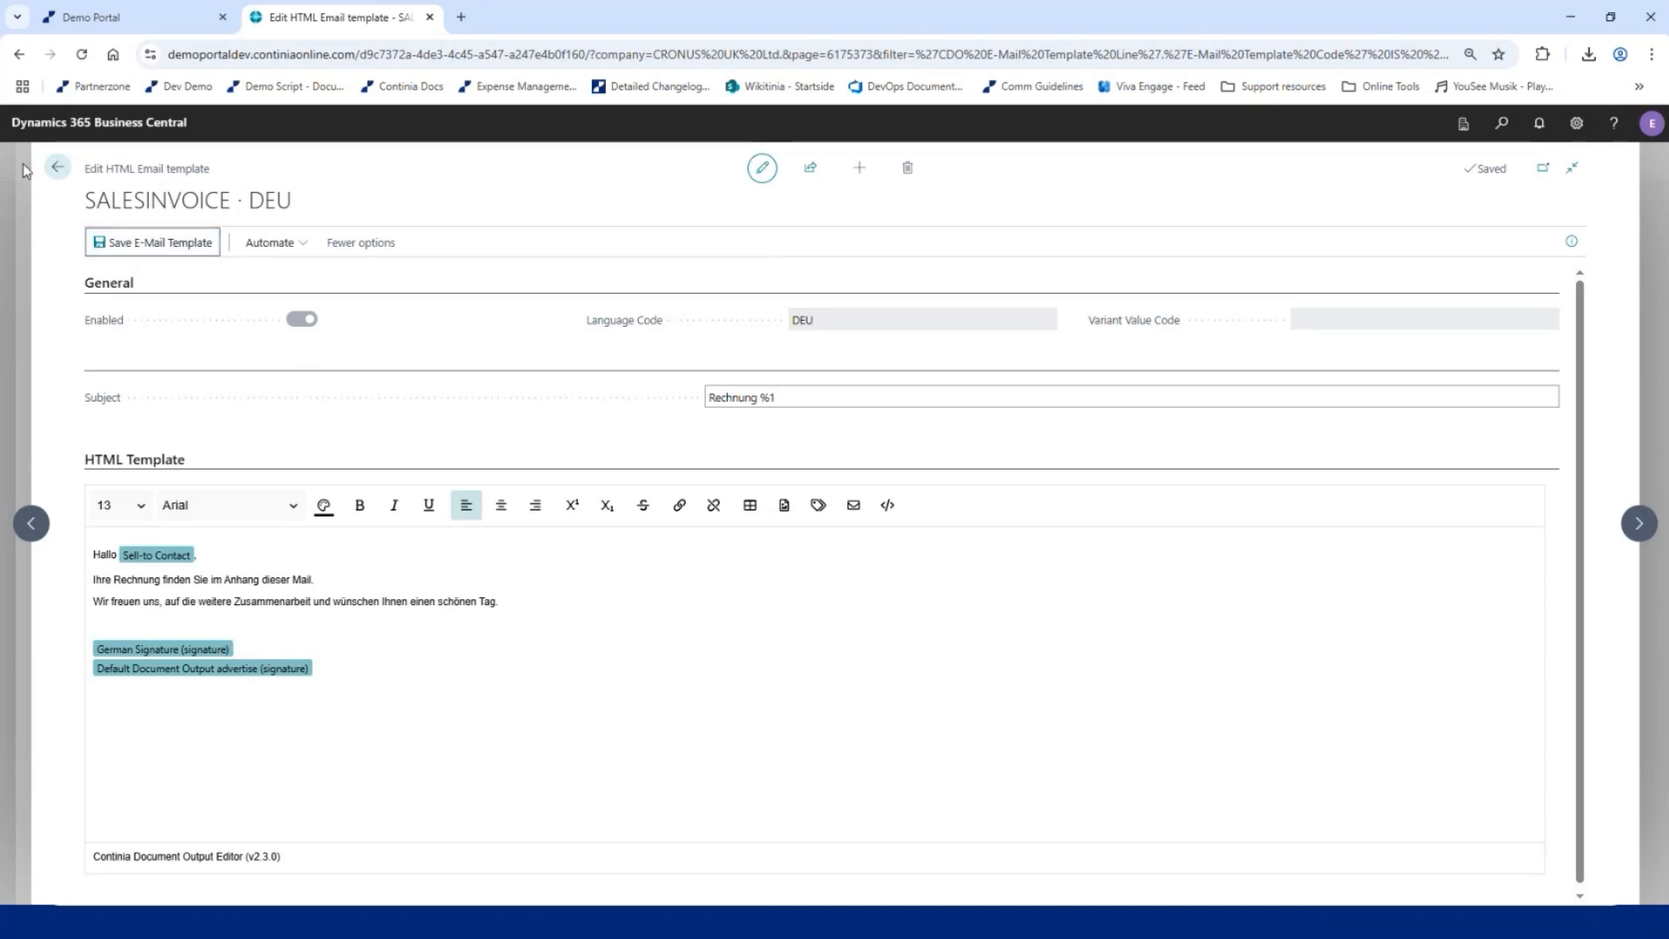
click(58, 167)
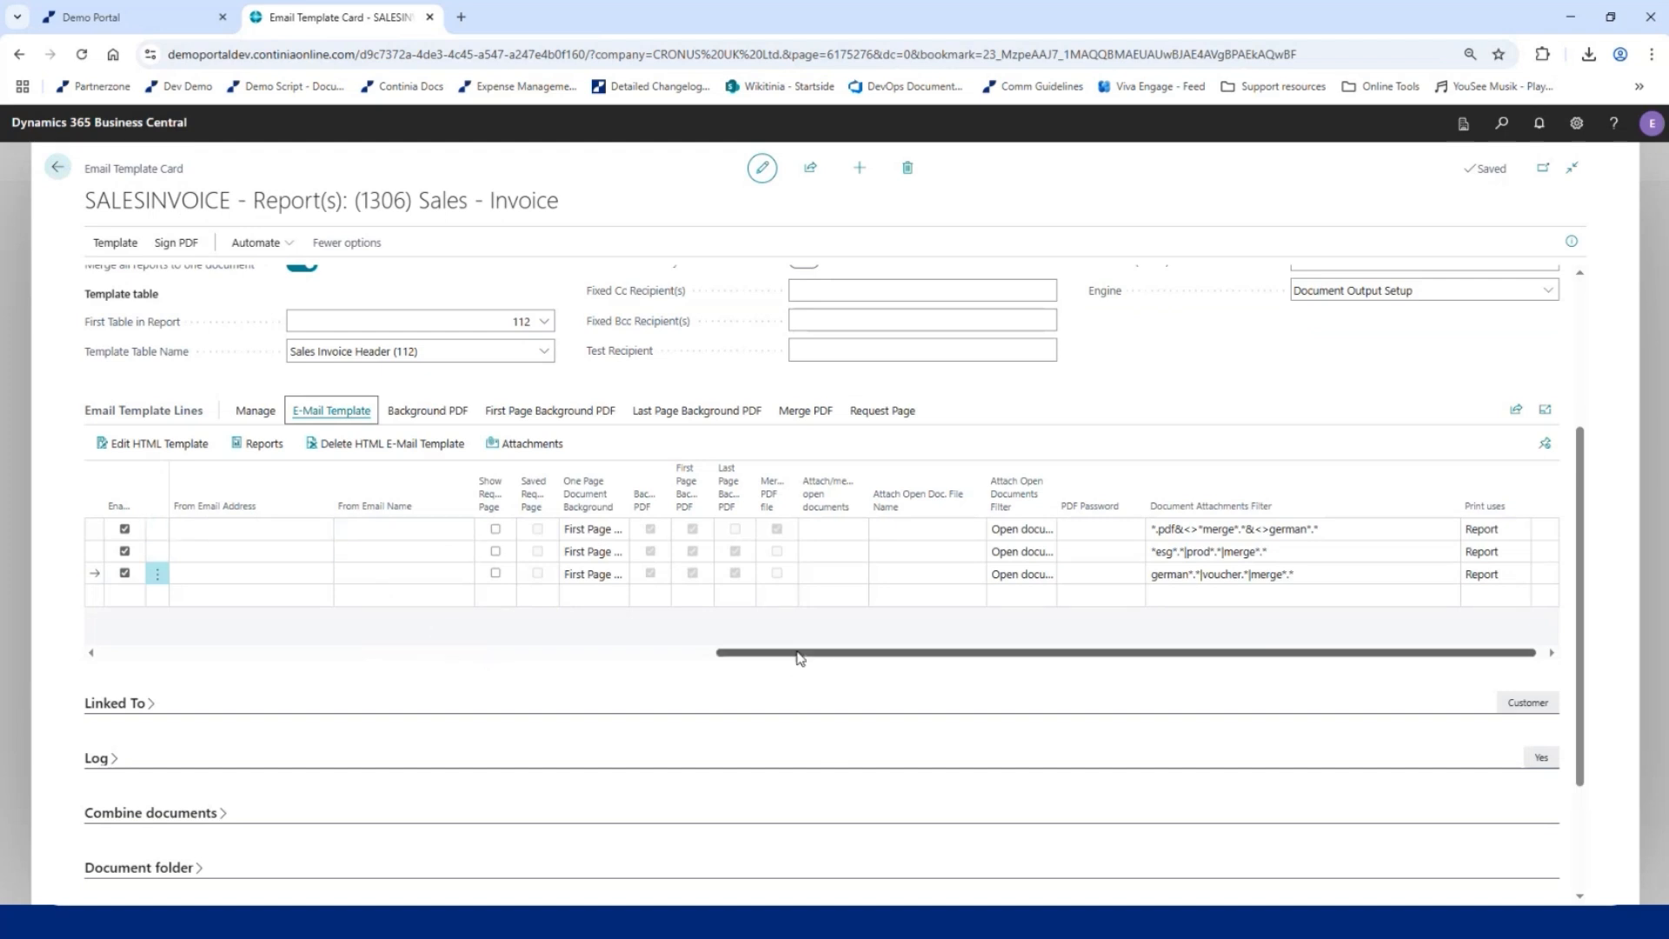
- Go back over the sales invoice template lines, close the template card and return to the role centre
drag(800, 656, 81, 678)
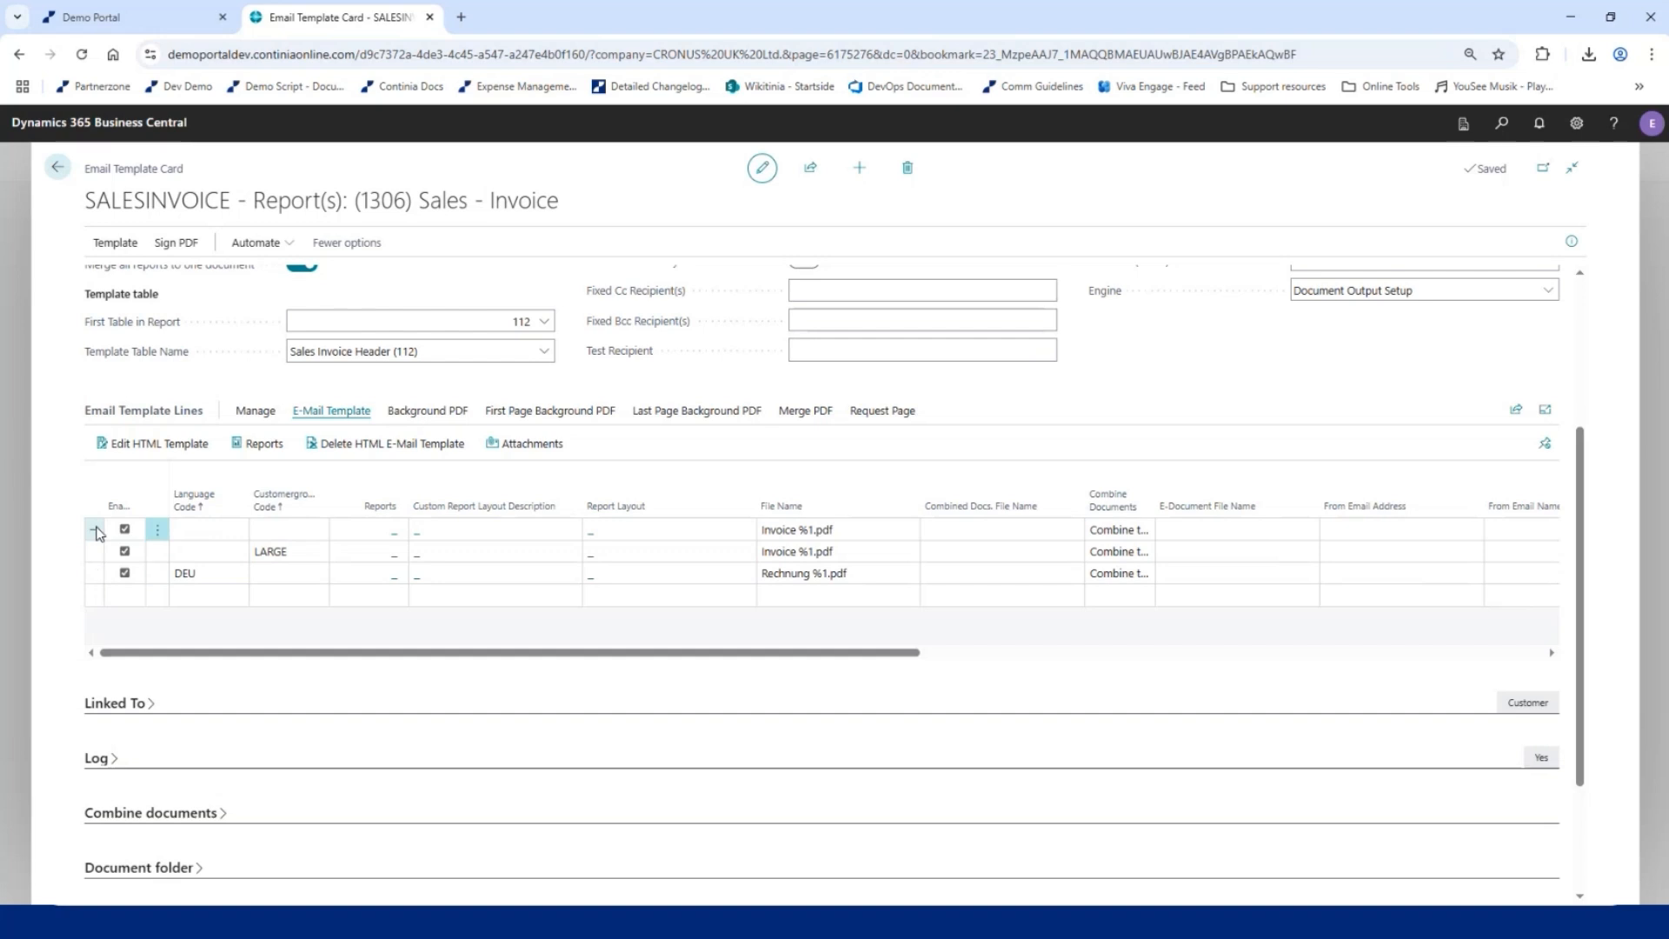
click(97, 534)
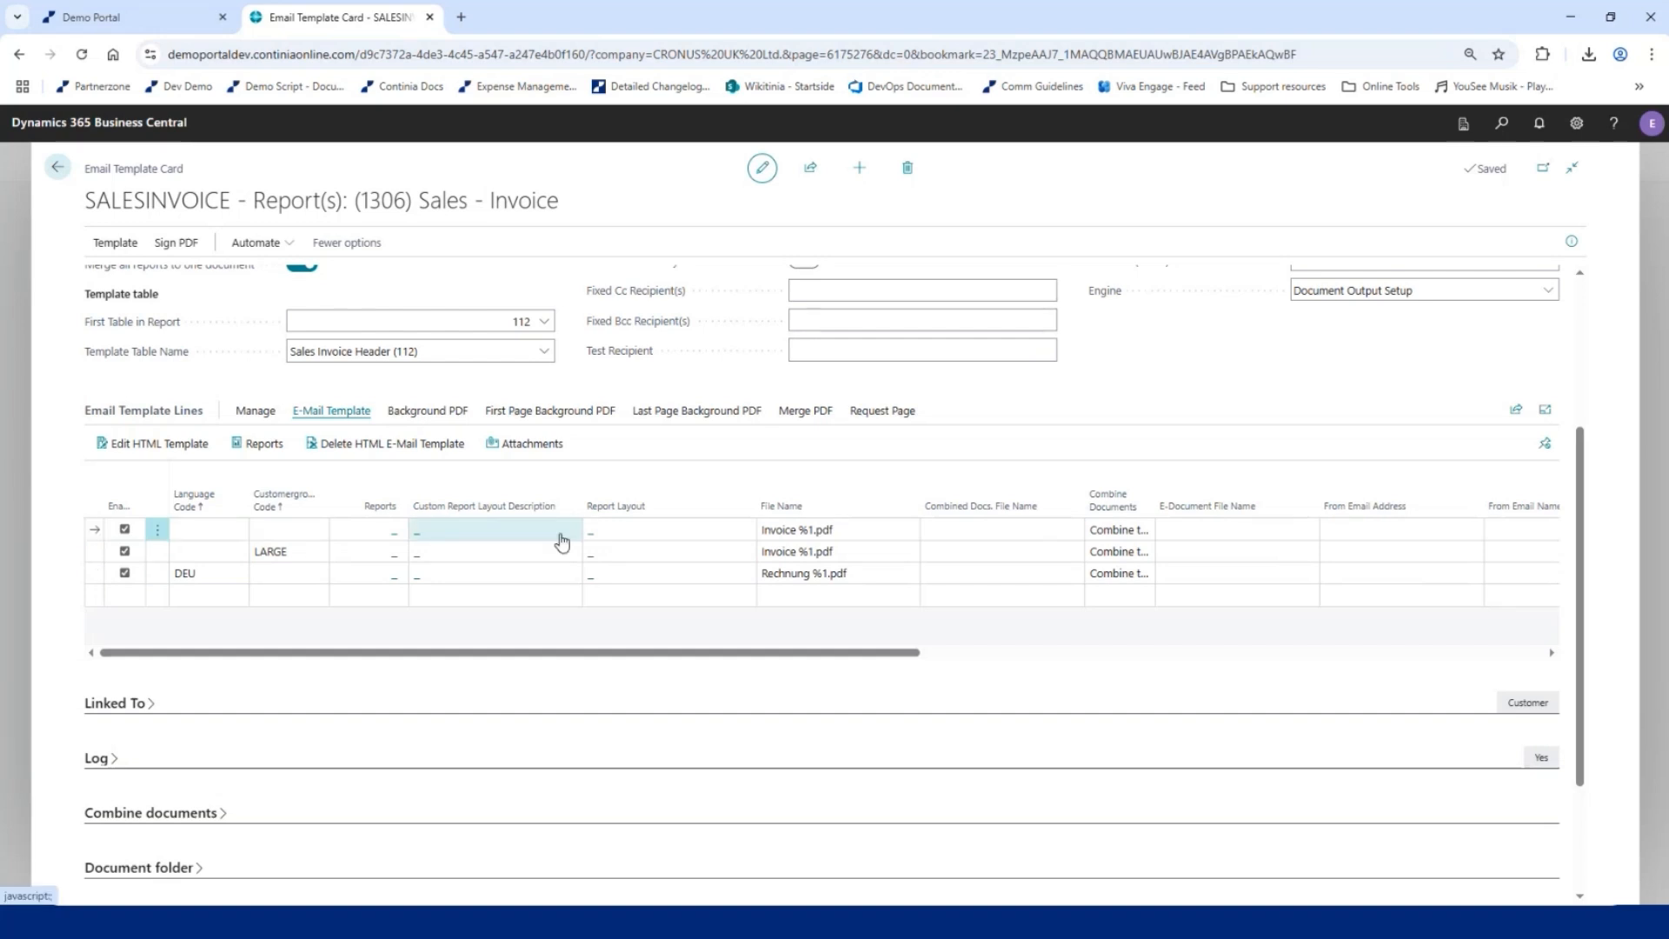
click(58, 170)
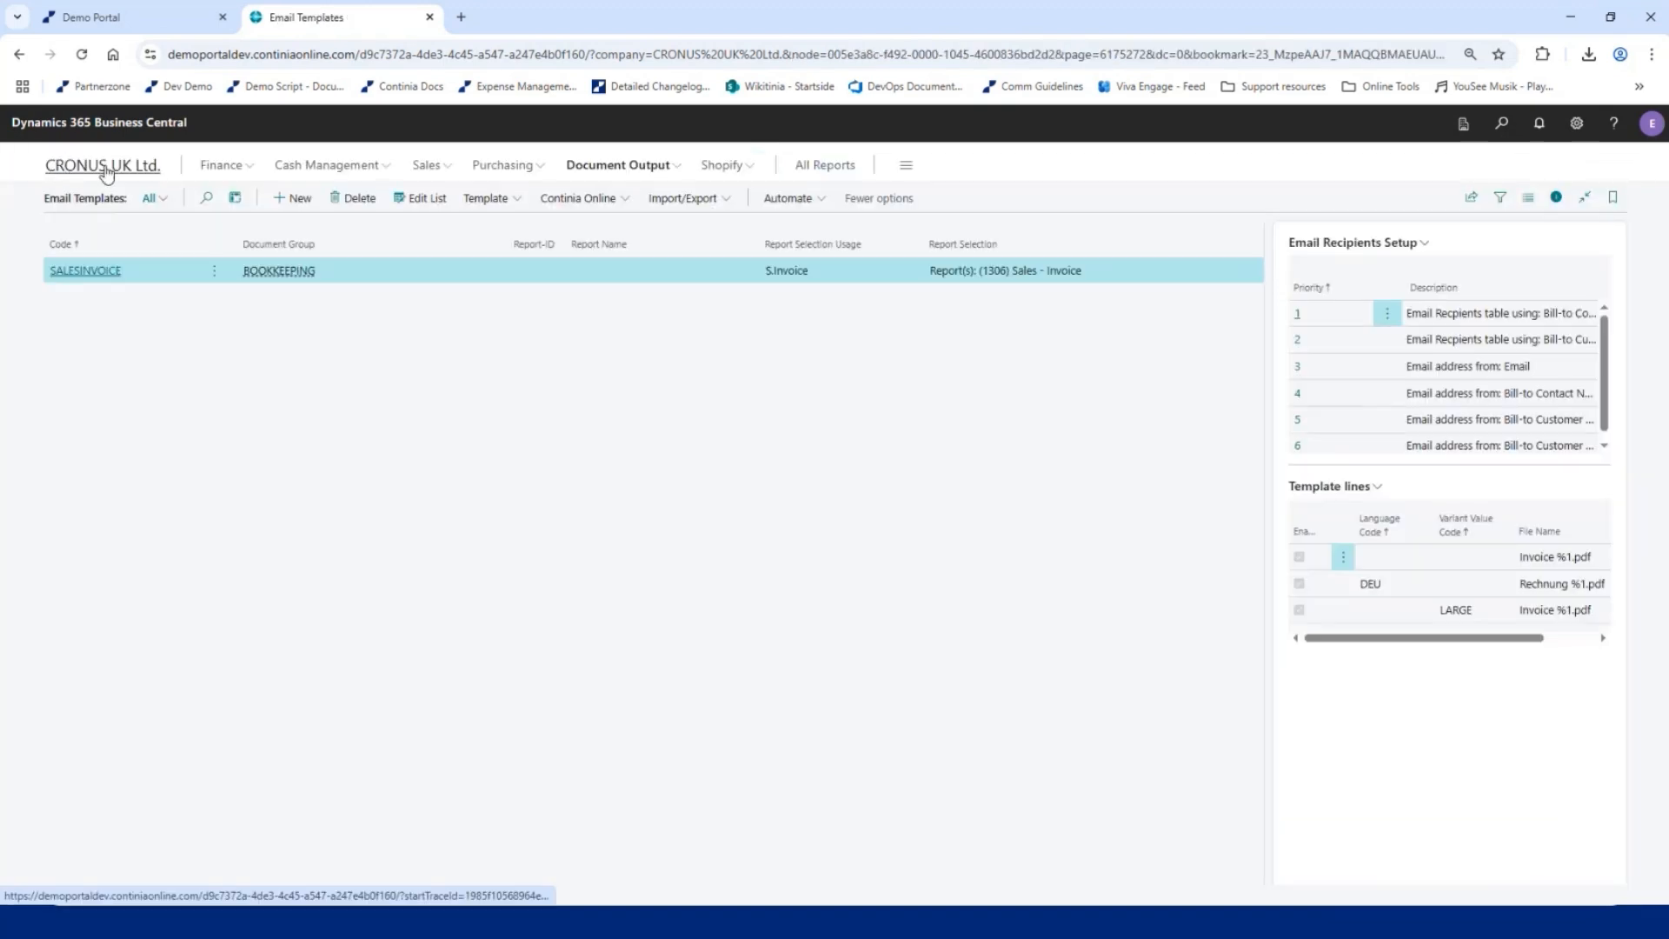
click(106, 171)
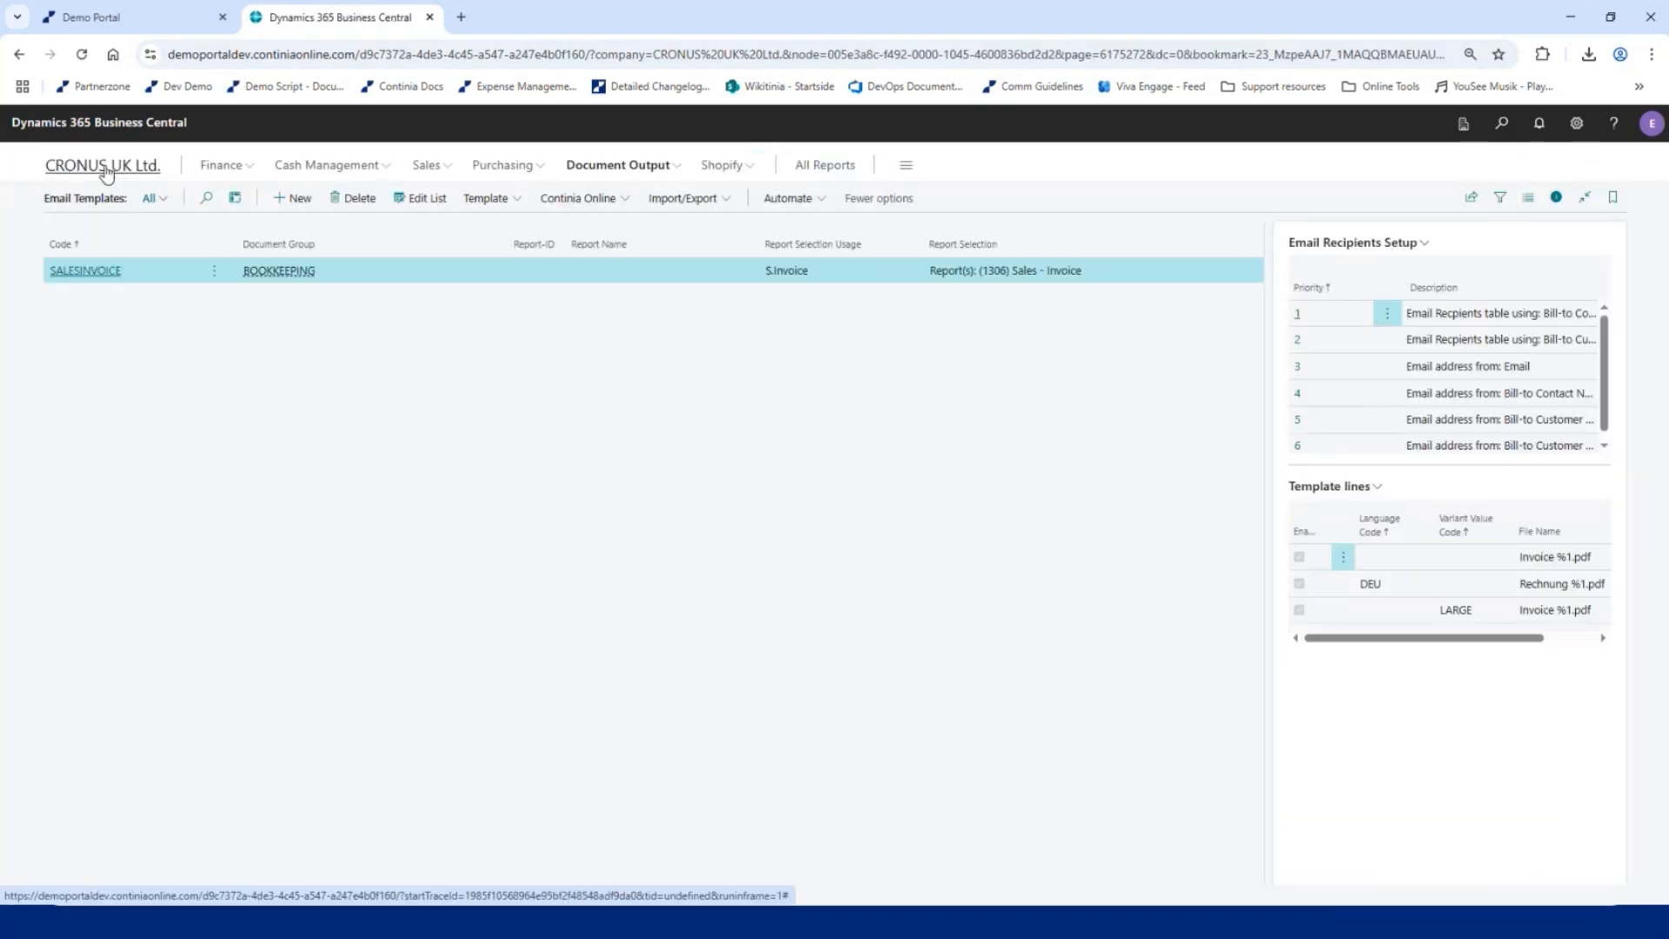
- Open the Document Output email jobs in edit mode, enable the INV job and widen the Enabled column
click(608, 174)
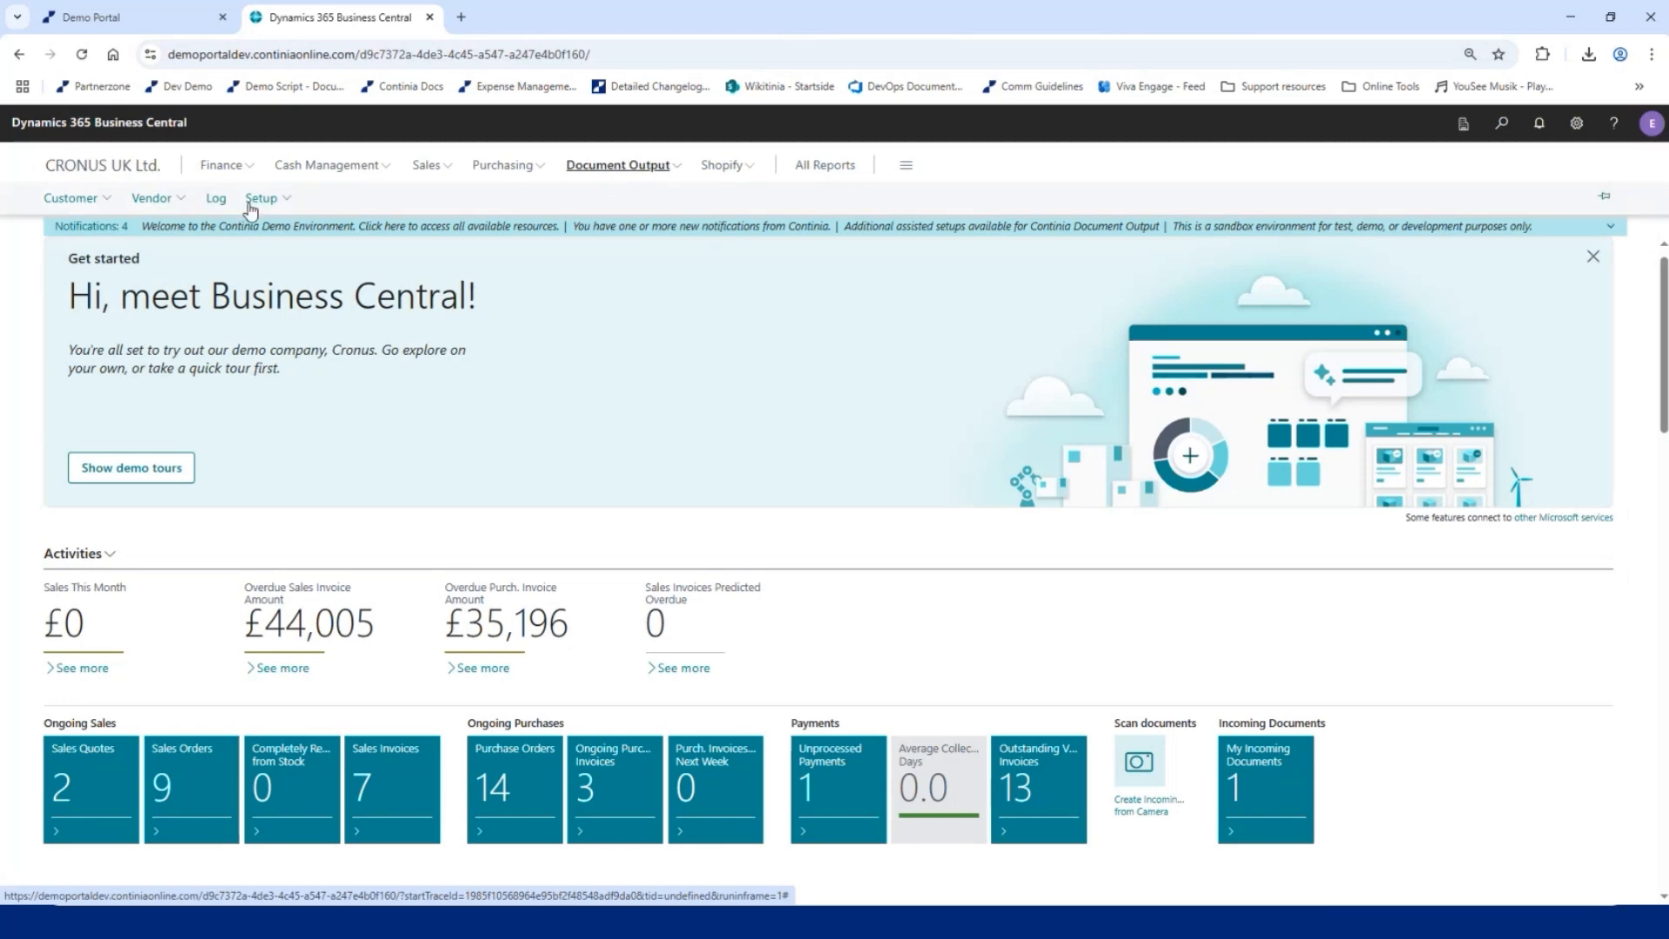
click(260, 199)
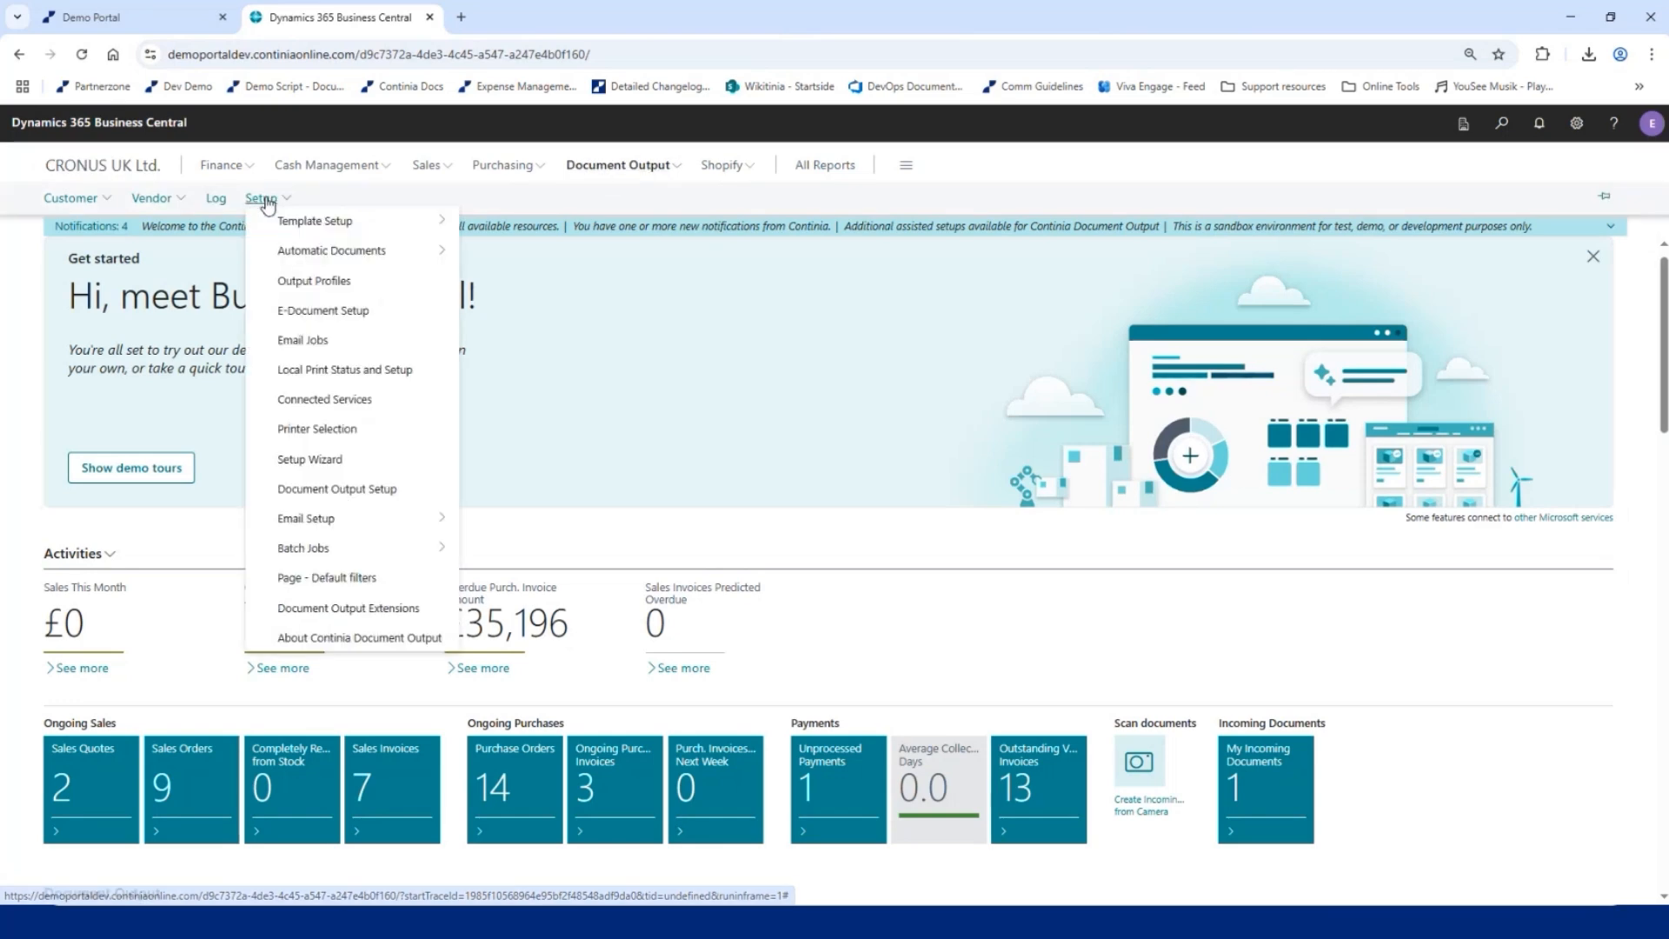
click(301, 340)
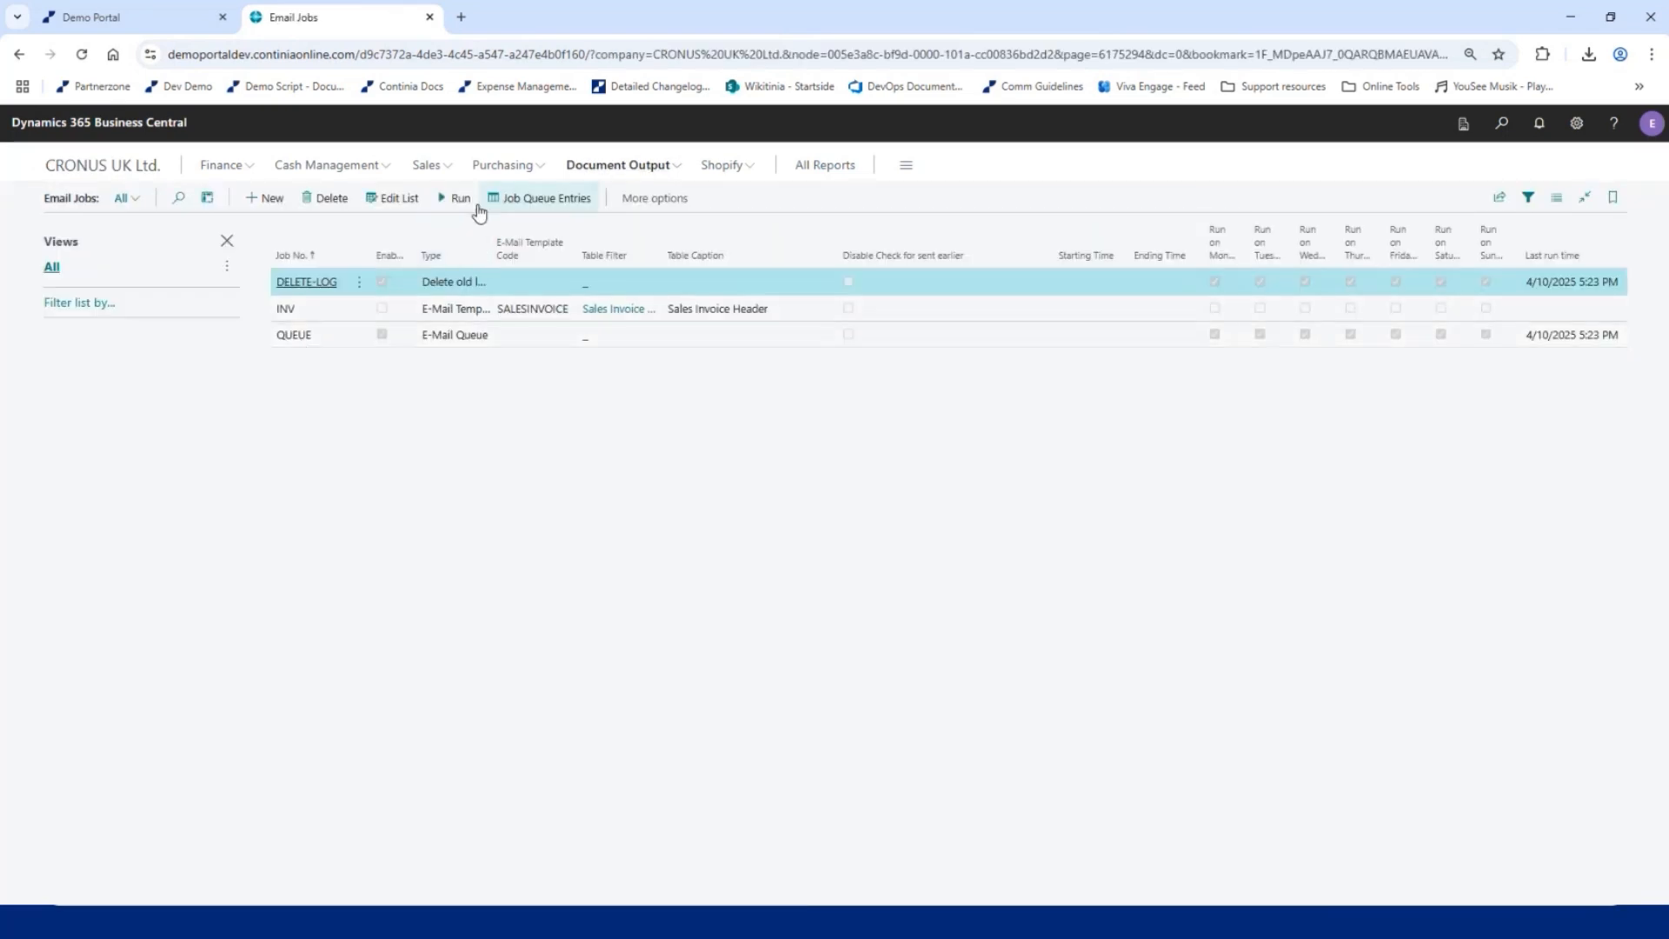
click(393, 198)
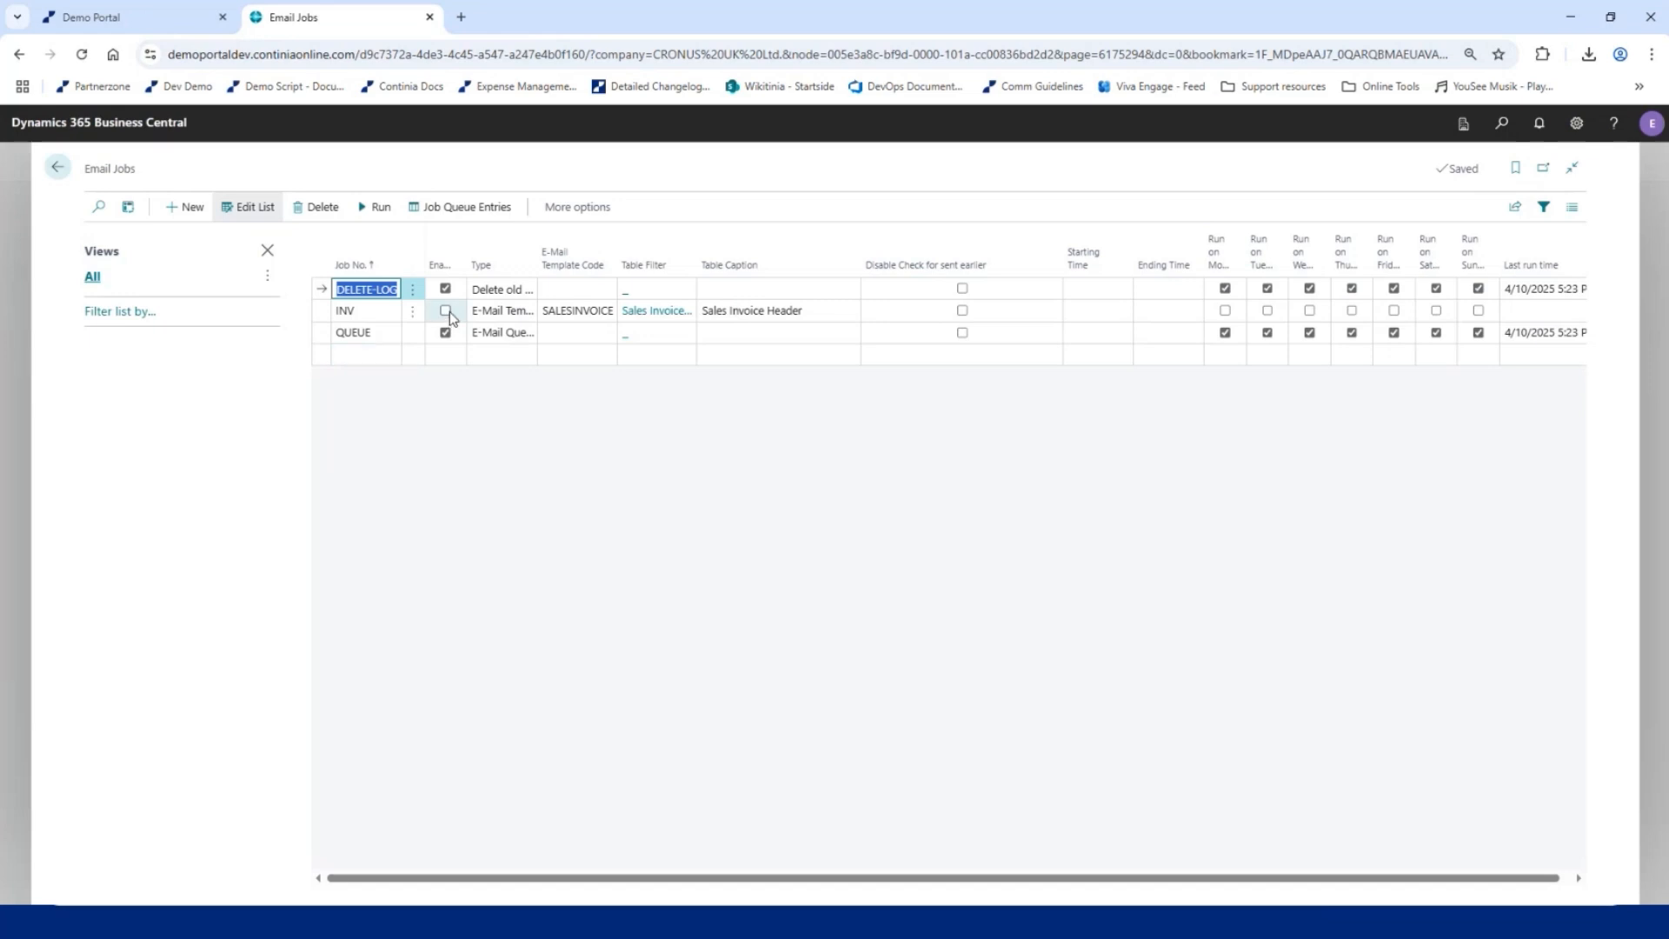
click(445, 311)
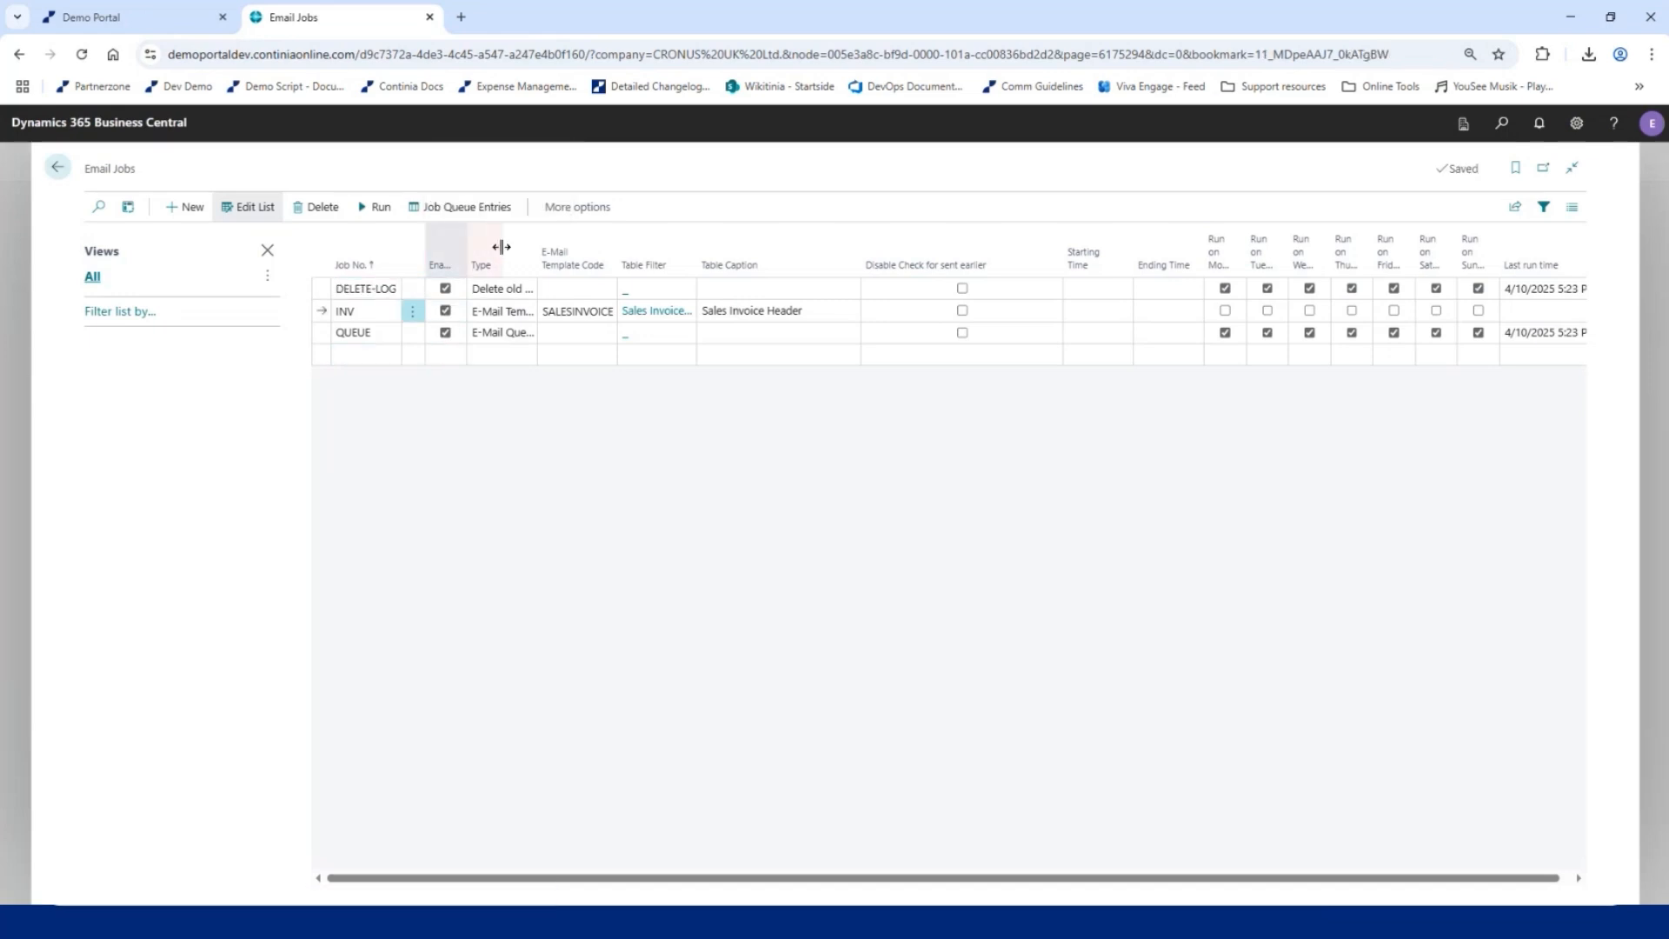
drag(501, 247, 503, 247)
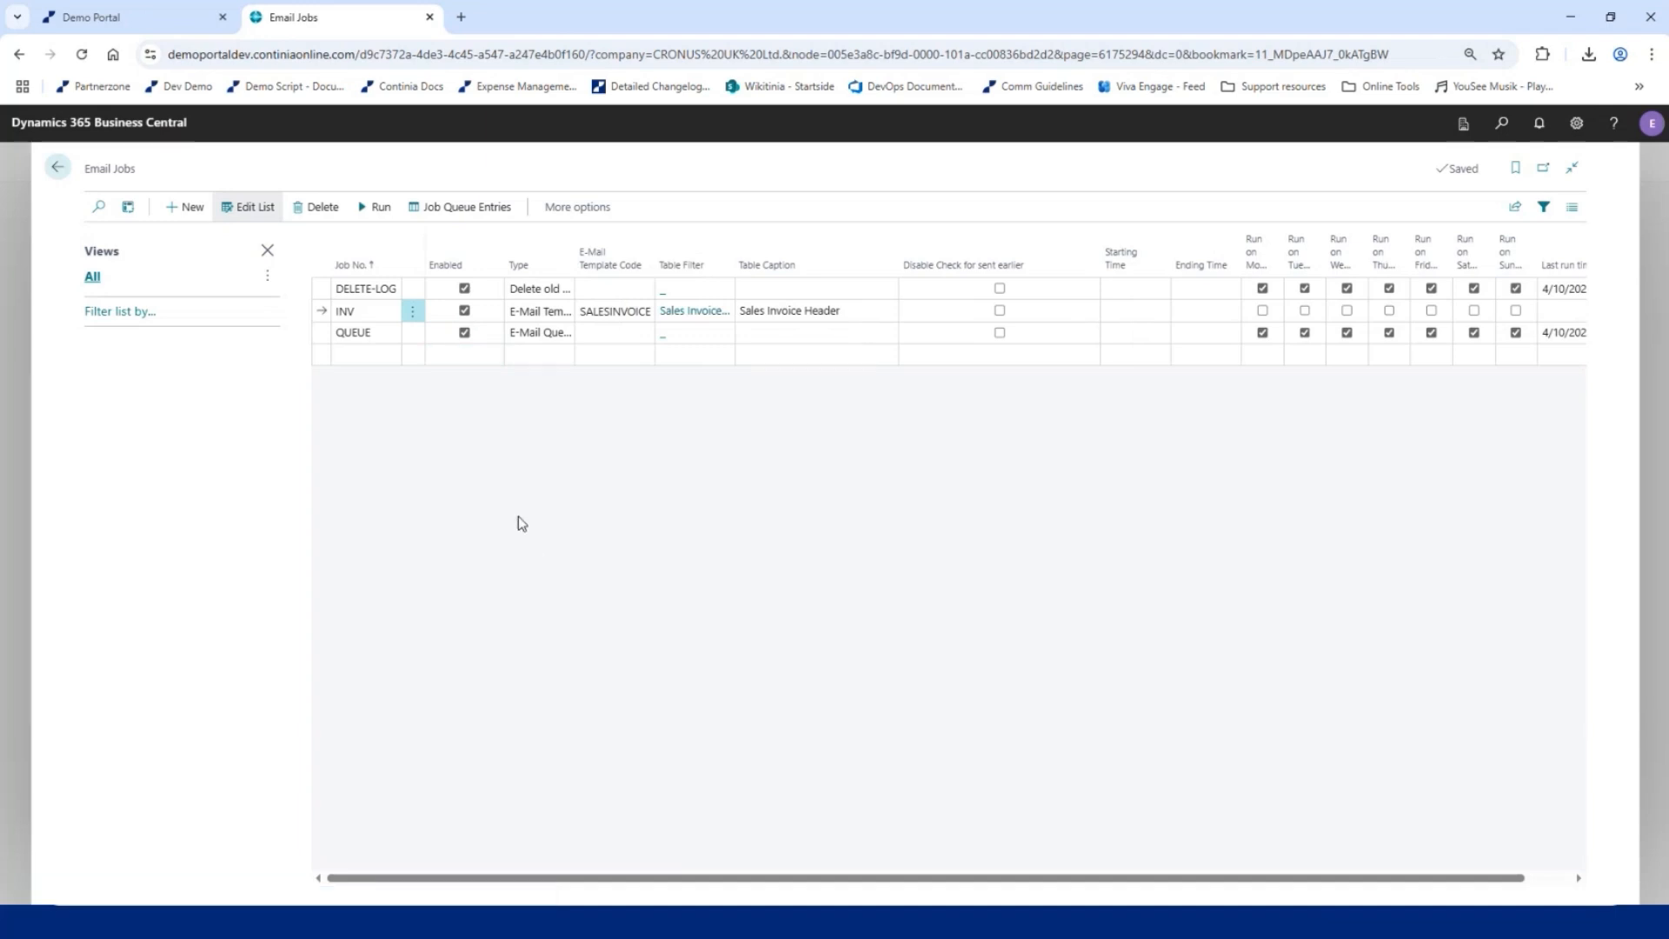
- Restart the CDO NAV App.ServerE-MailJobMgt job queue entry and close the email jobs editor
click(445, 210)
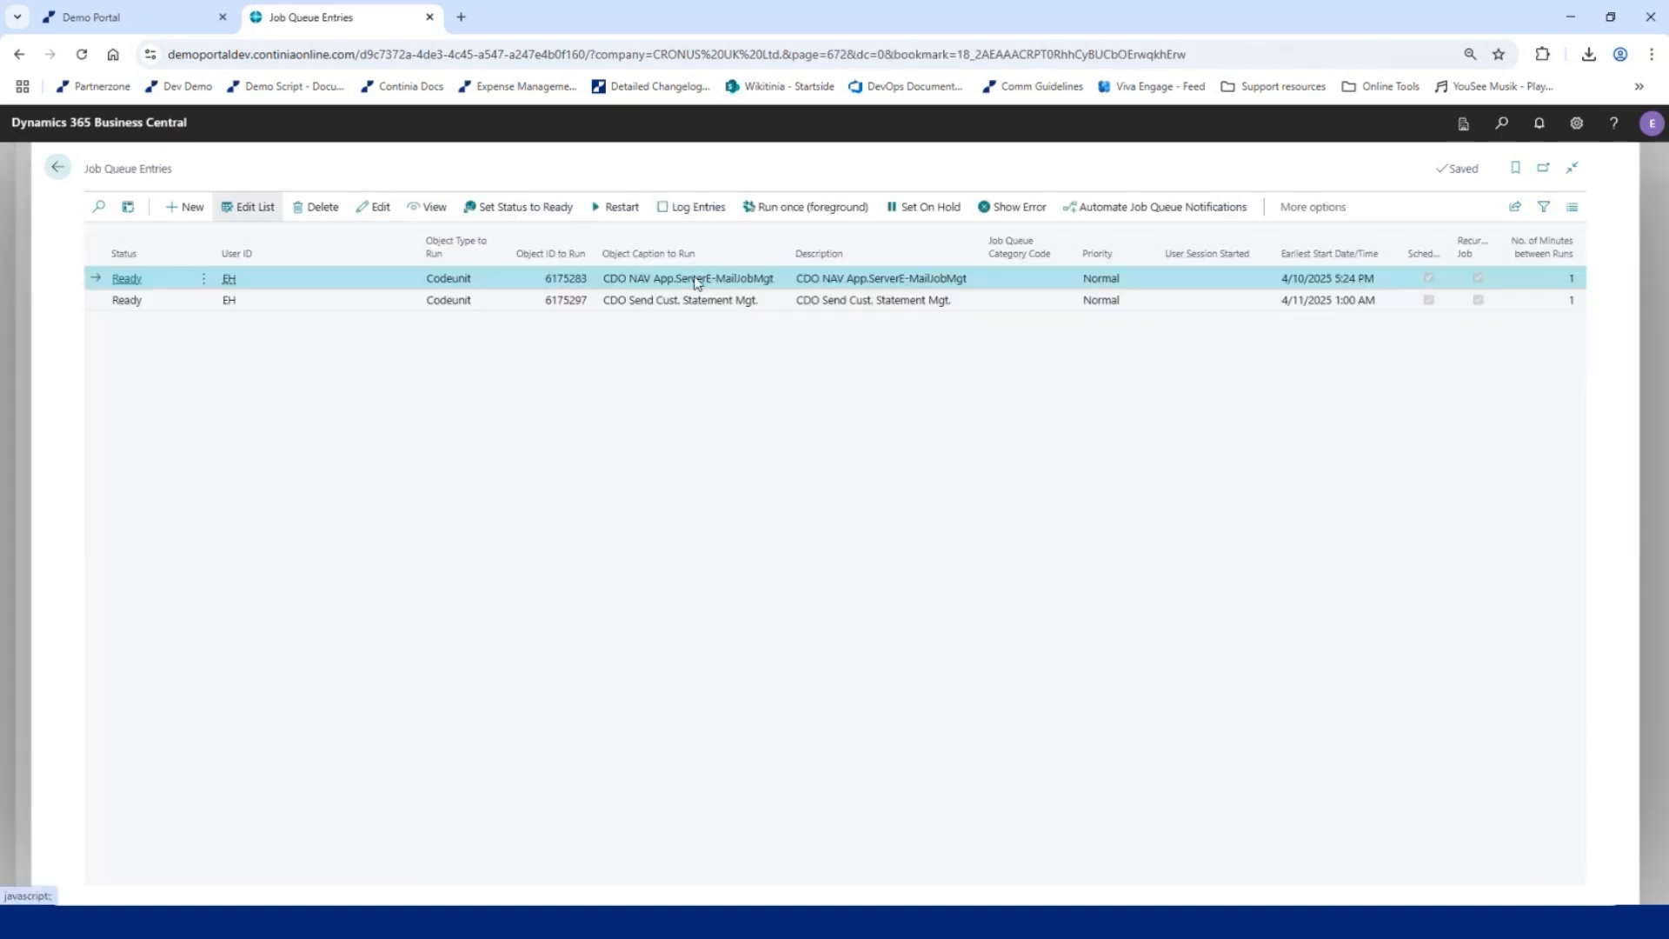
click(608, 208)
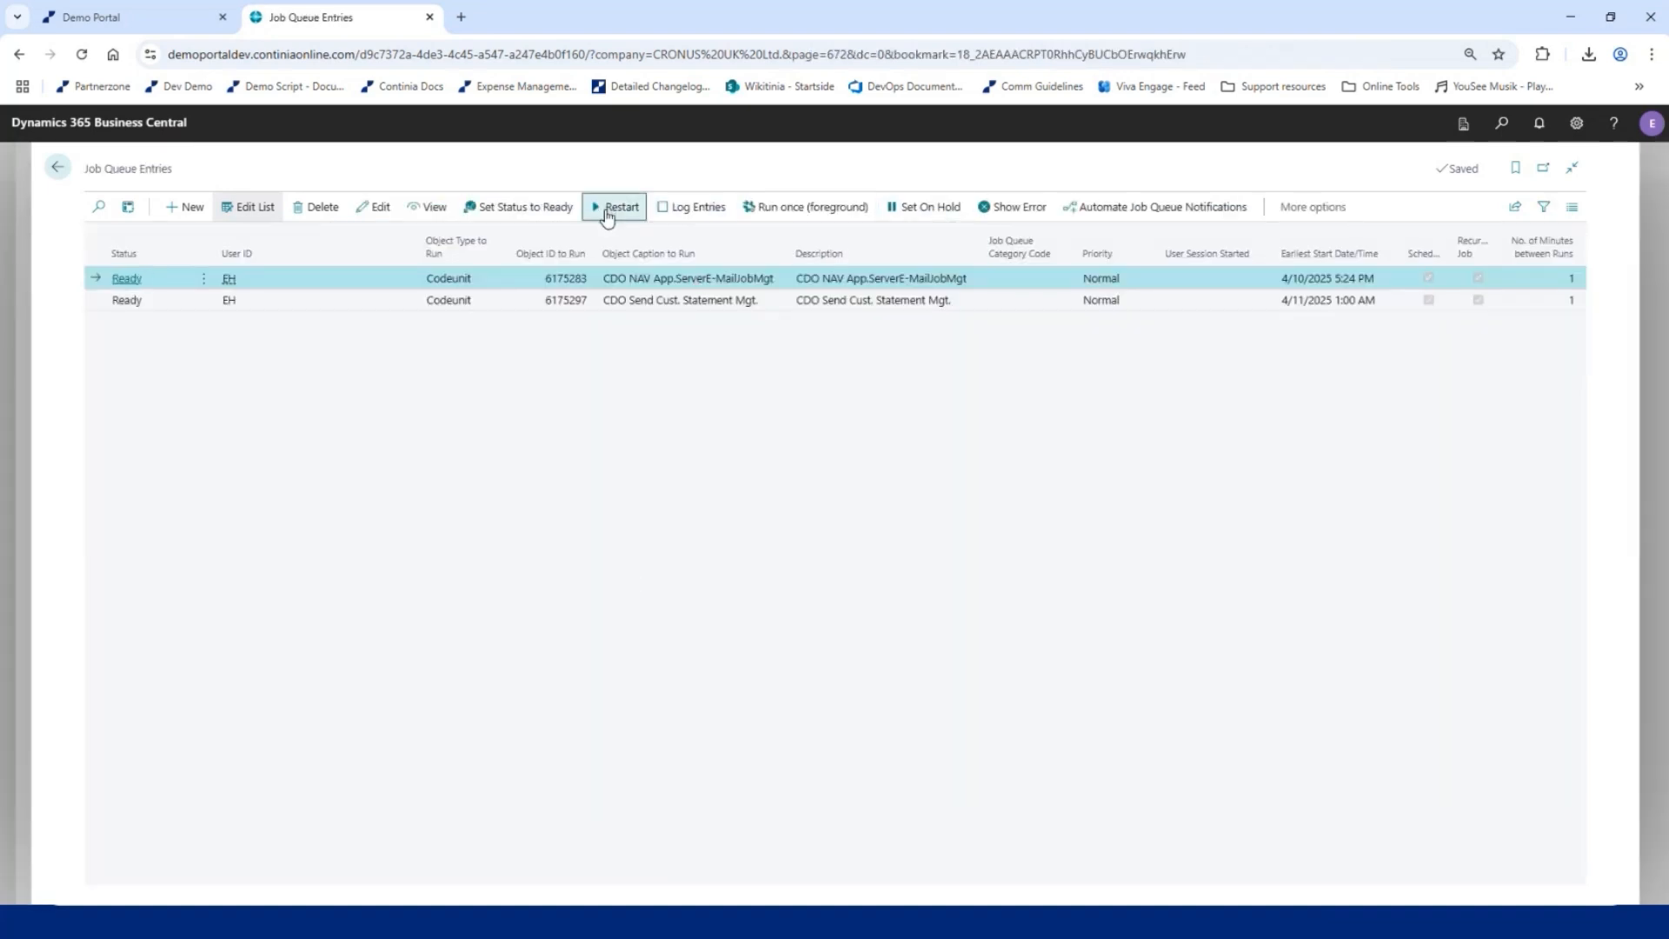
click(58, 168)
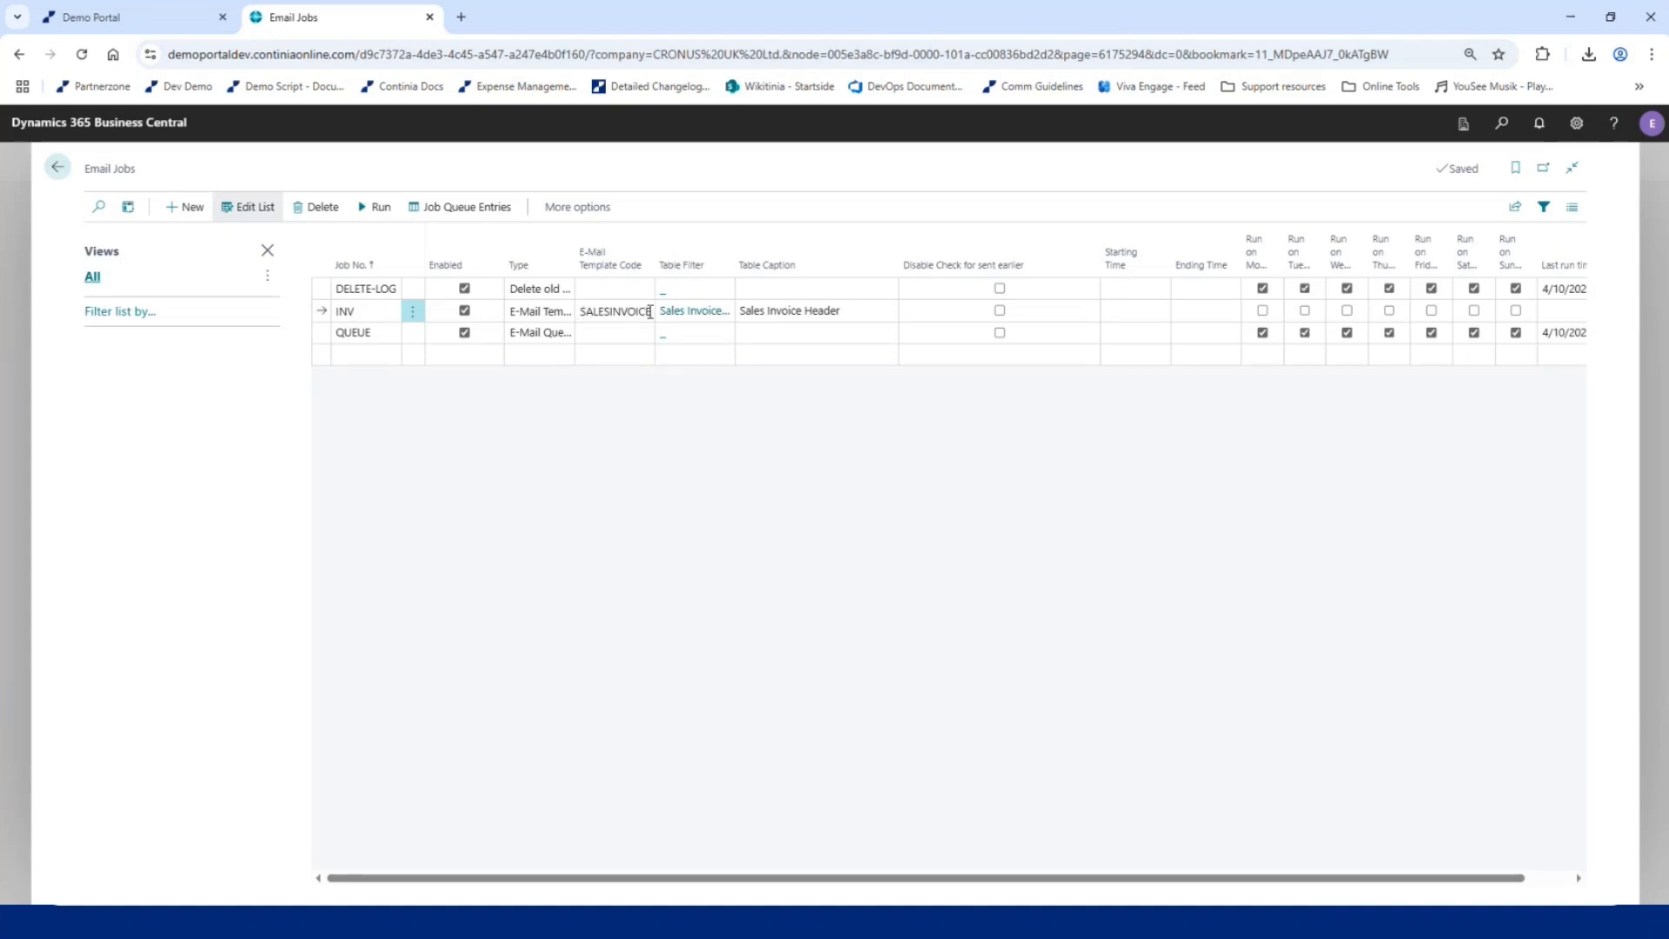
click(57, 170)
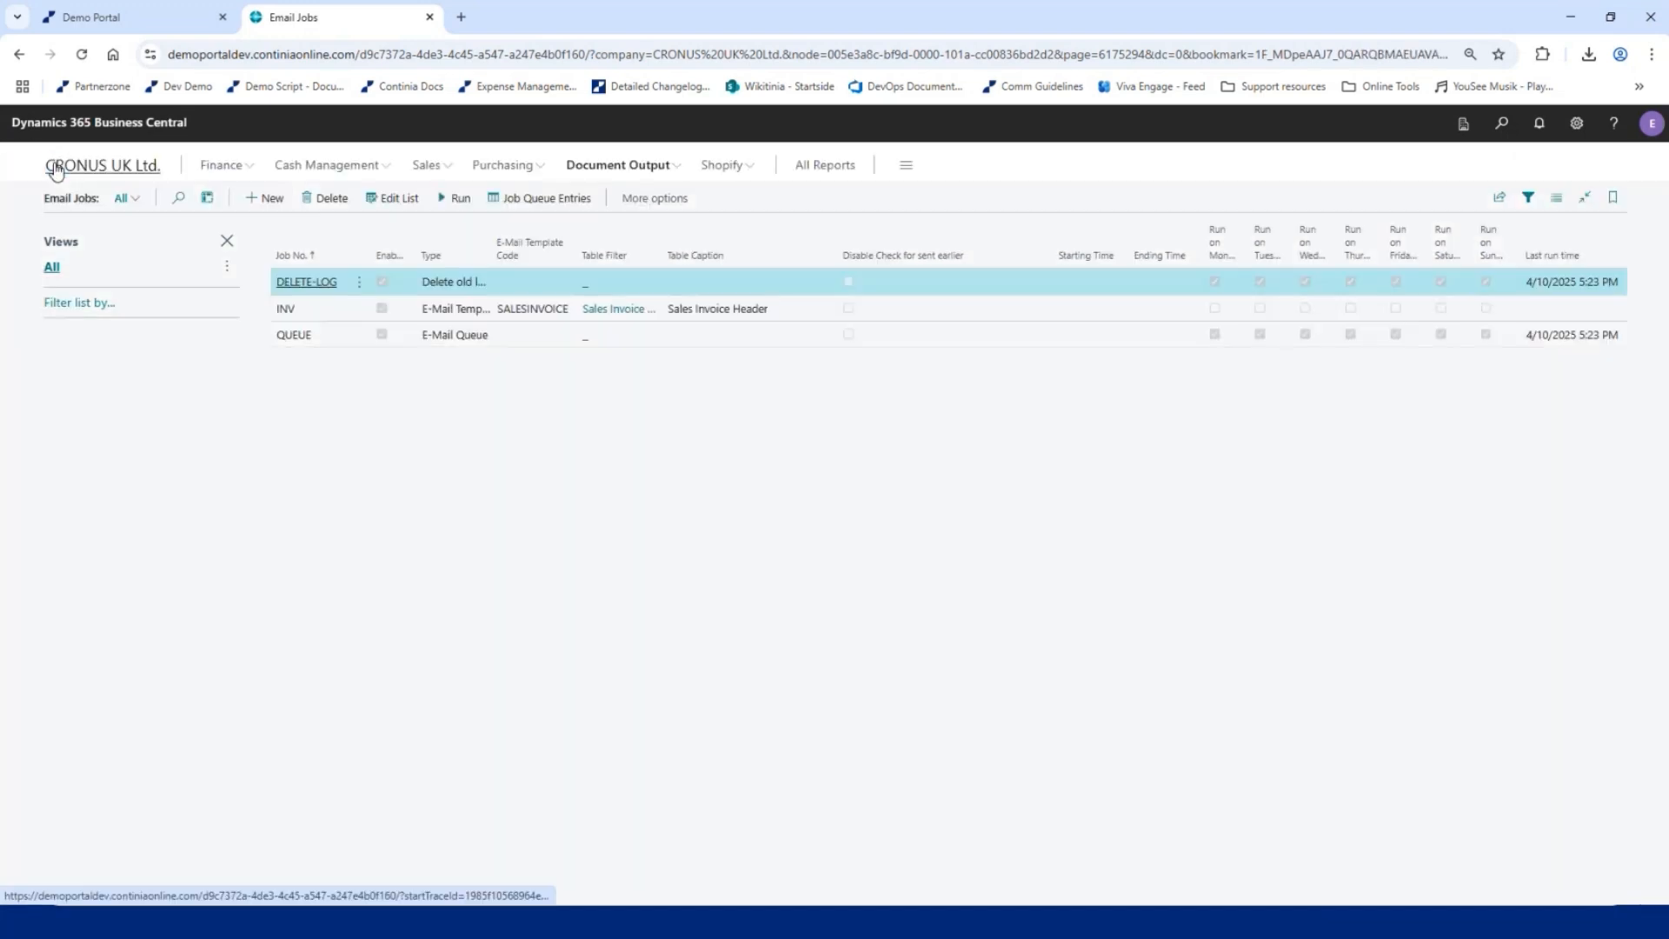
- Return to the role centre and examine the Document Output cues for unhandled documents and queues
click(106, 170)
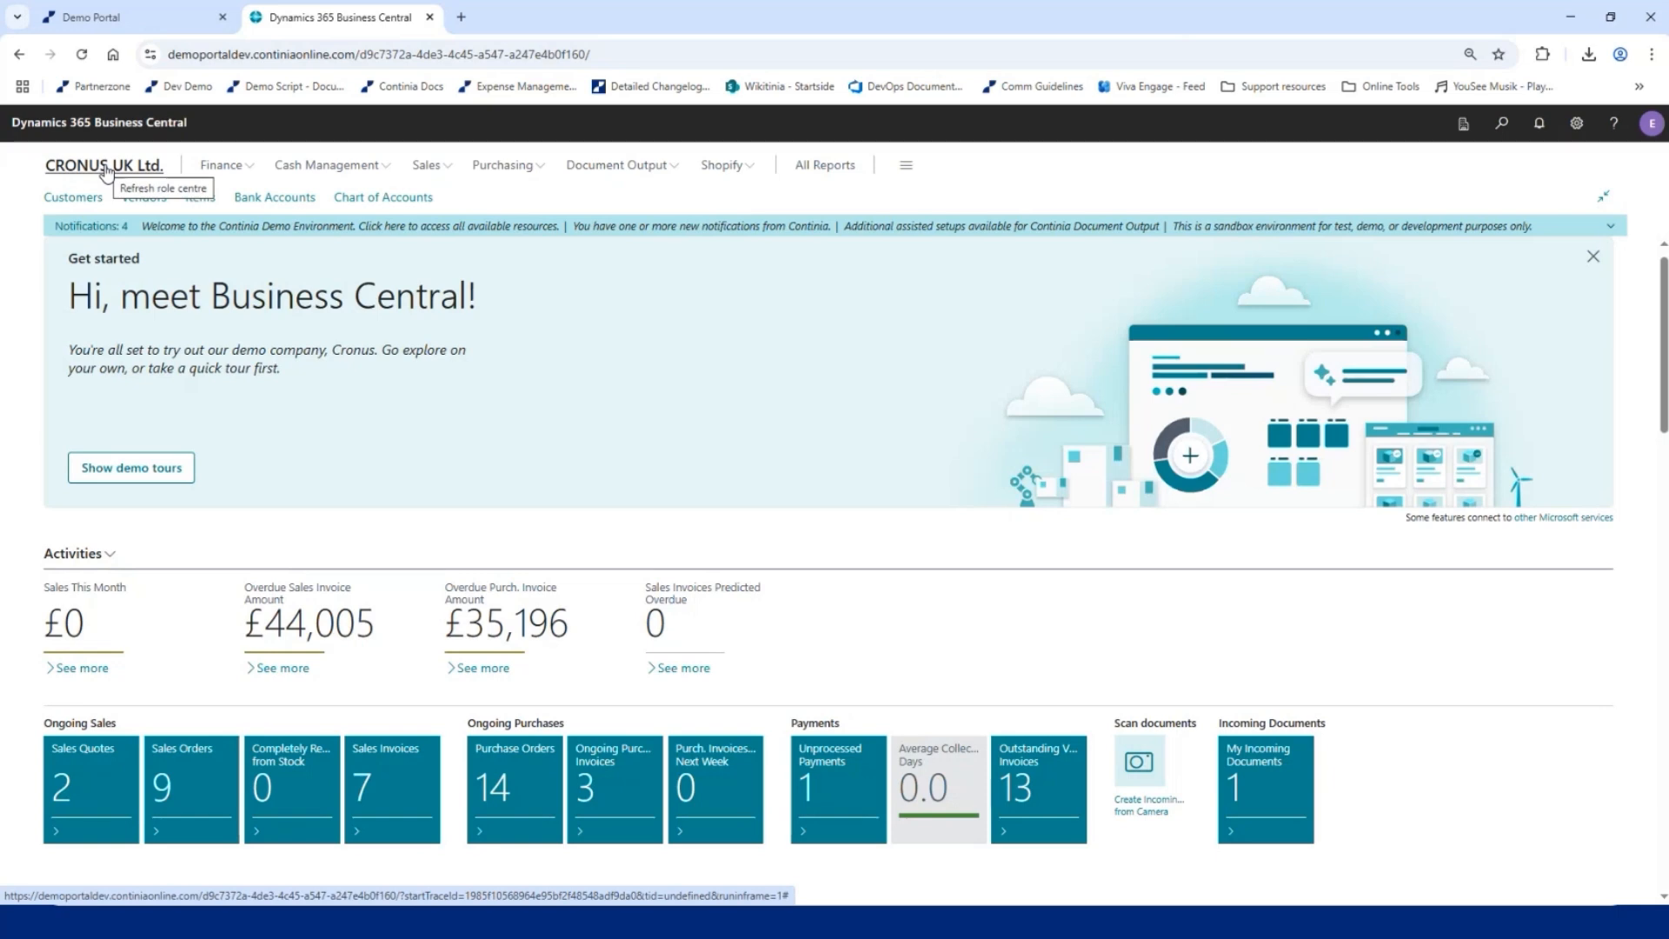
scroll(485, 637, down, 4)
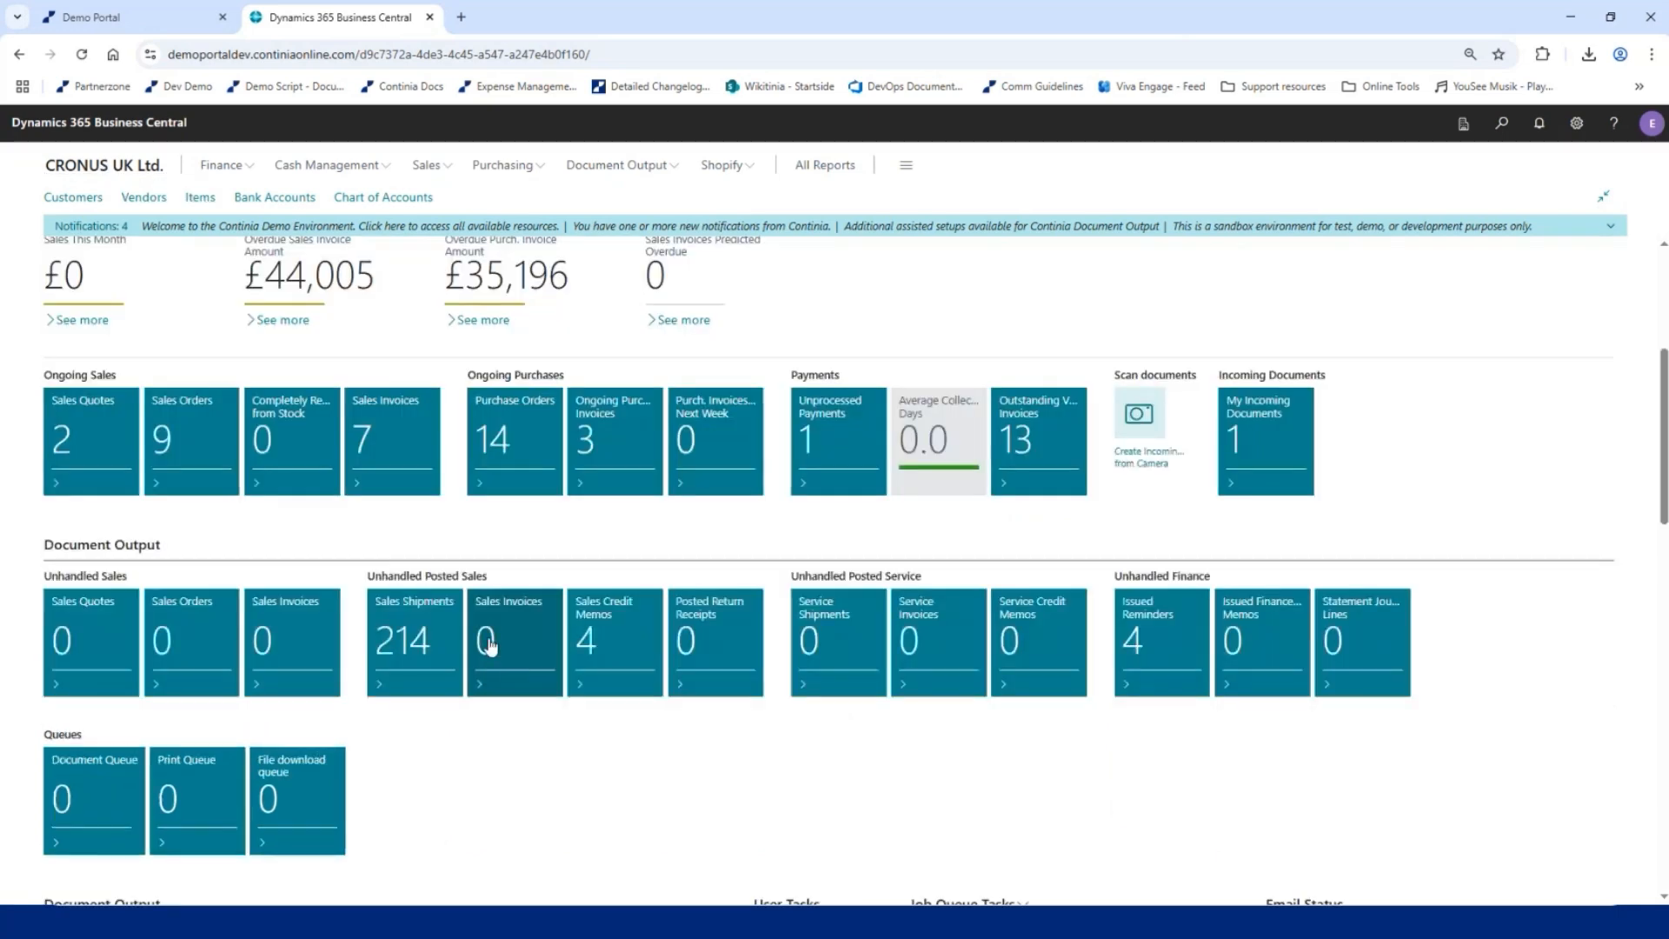
scroll(521, 639, down, 4)
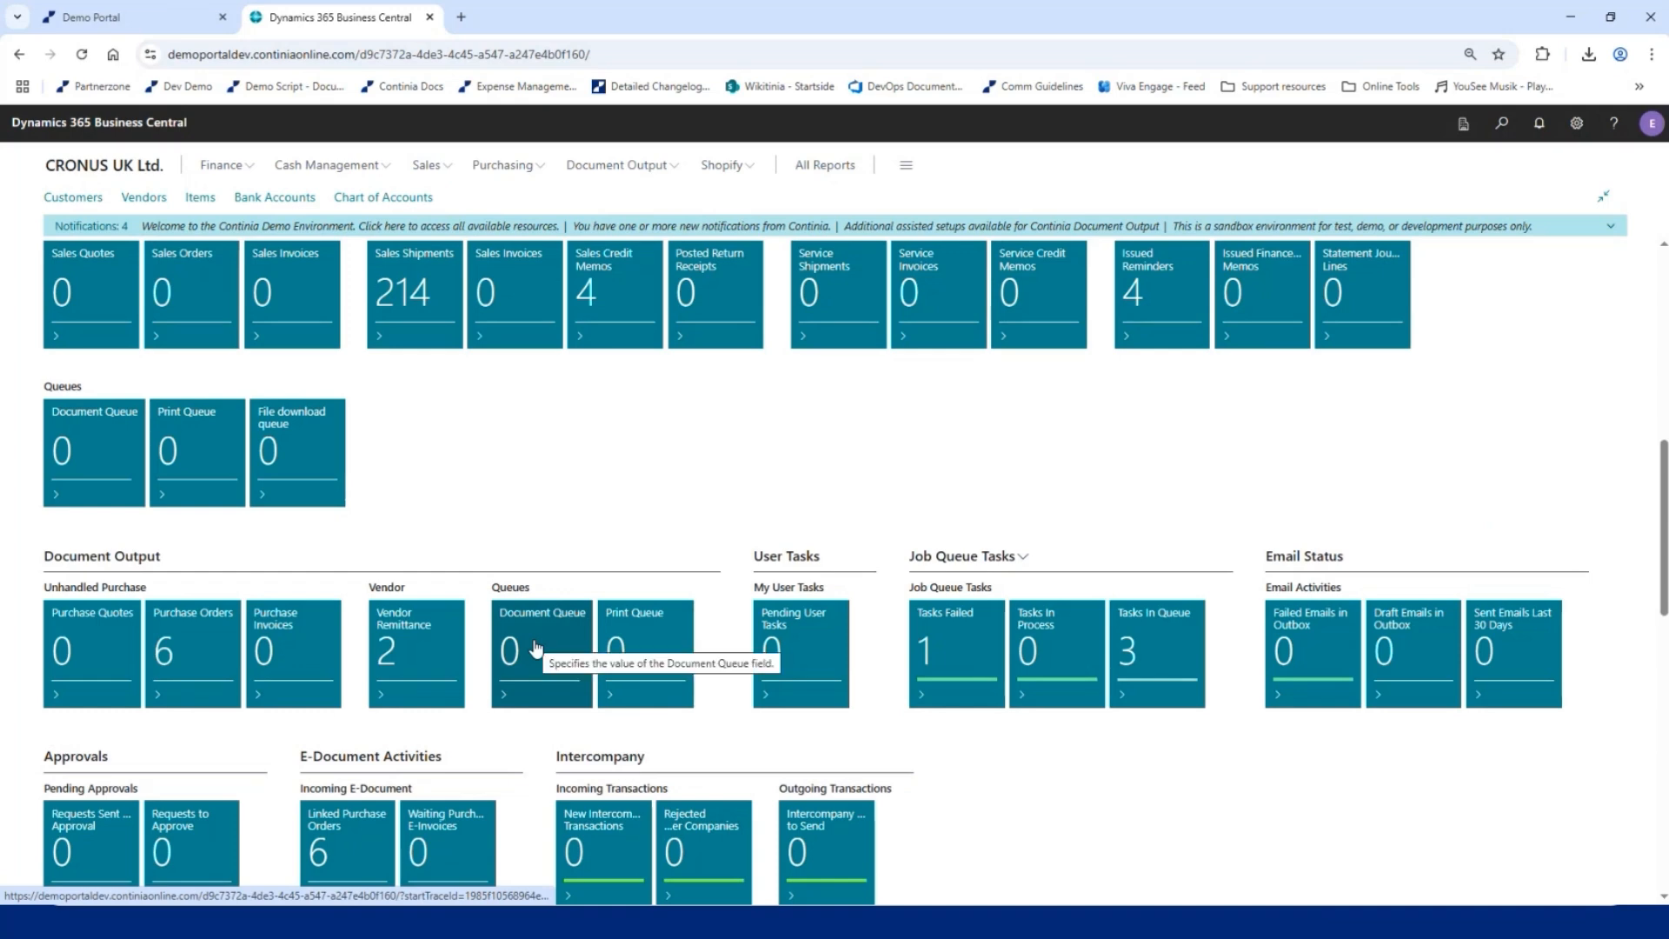
- Open the Document Output log and examine the attachments of the DEU entry and the two SALESINVOICE entries above it
click(608, 167)
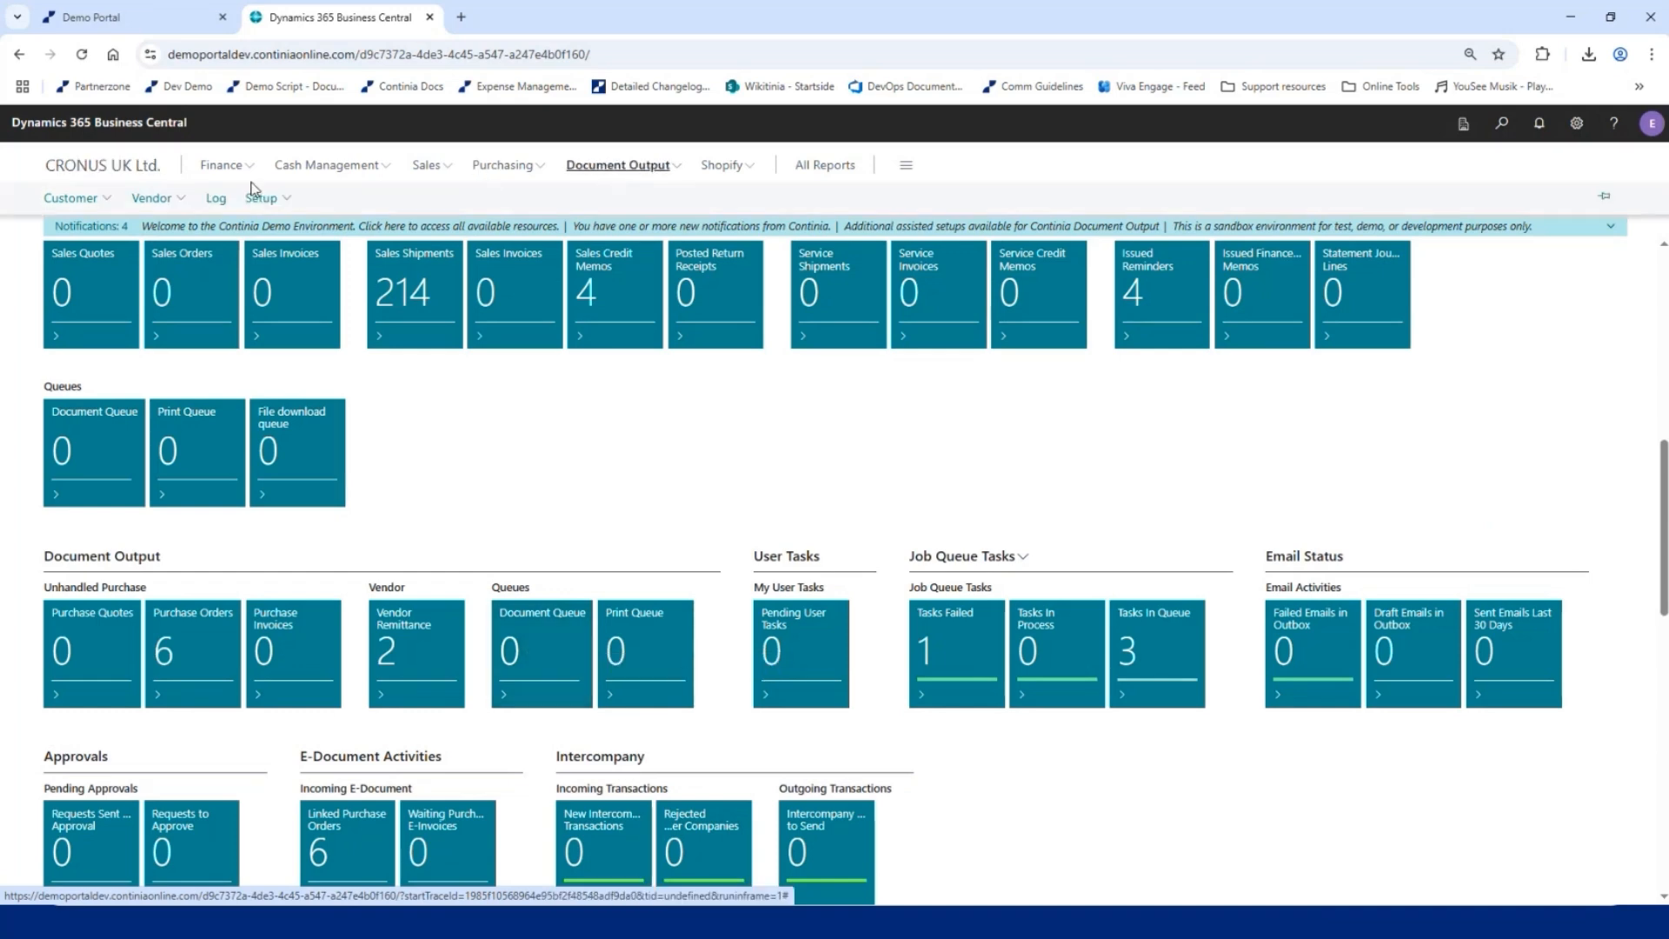
click(216, 200)
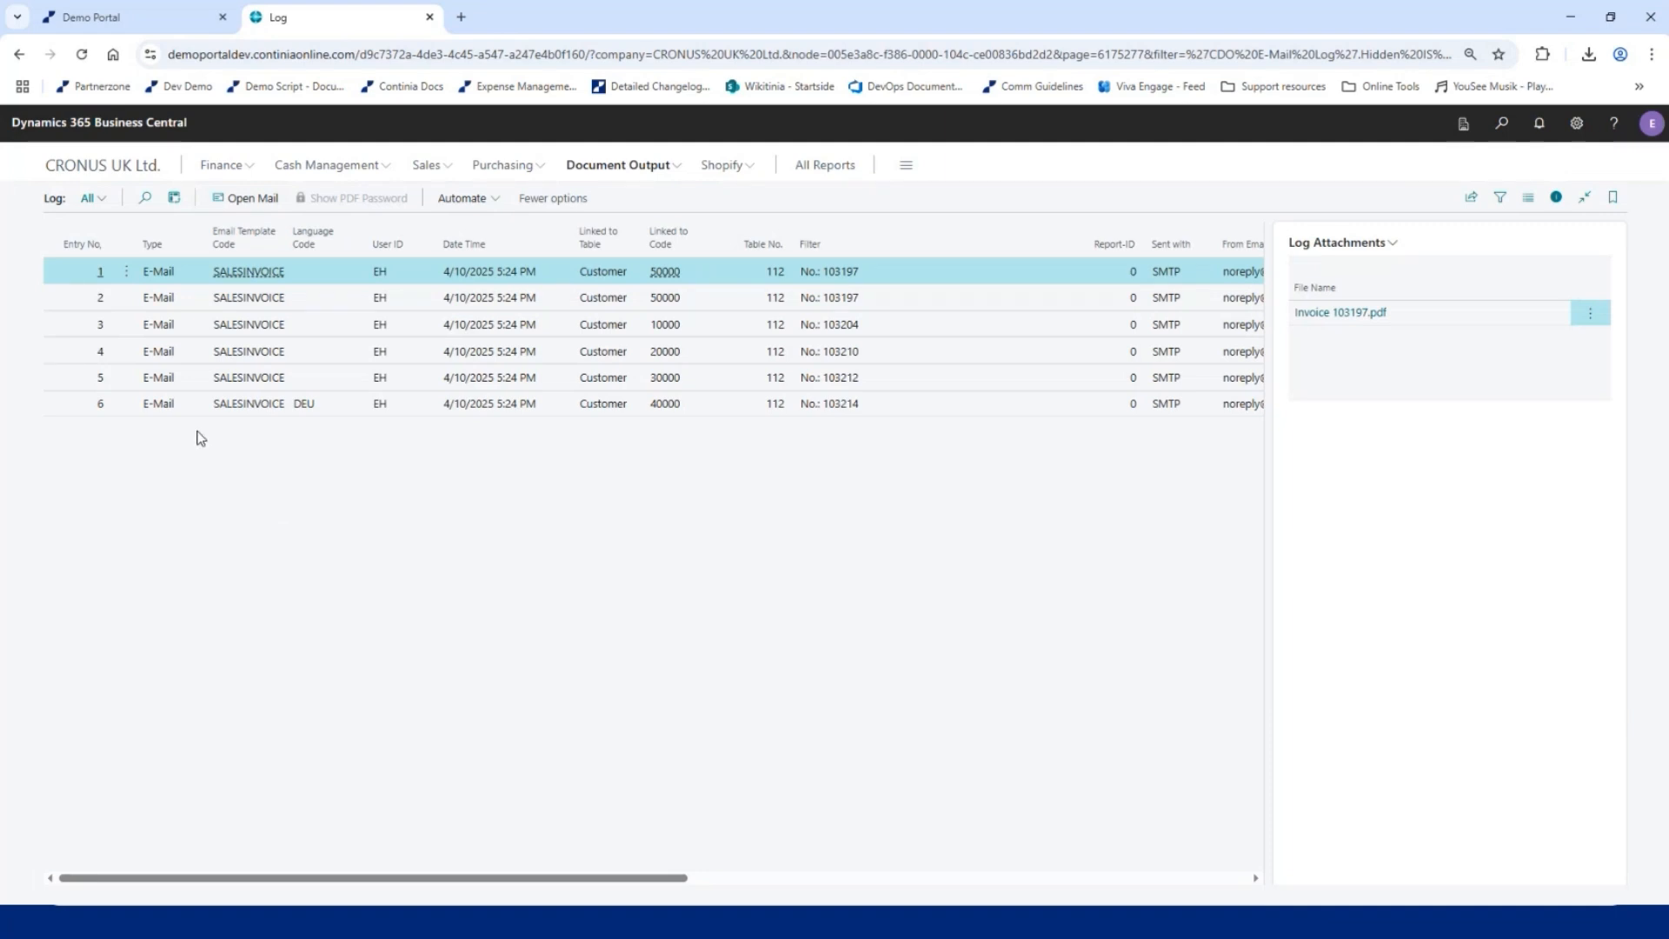
click(222, 412)
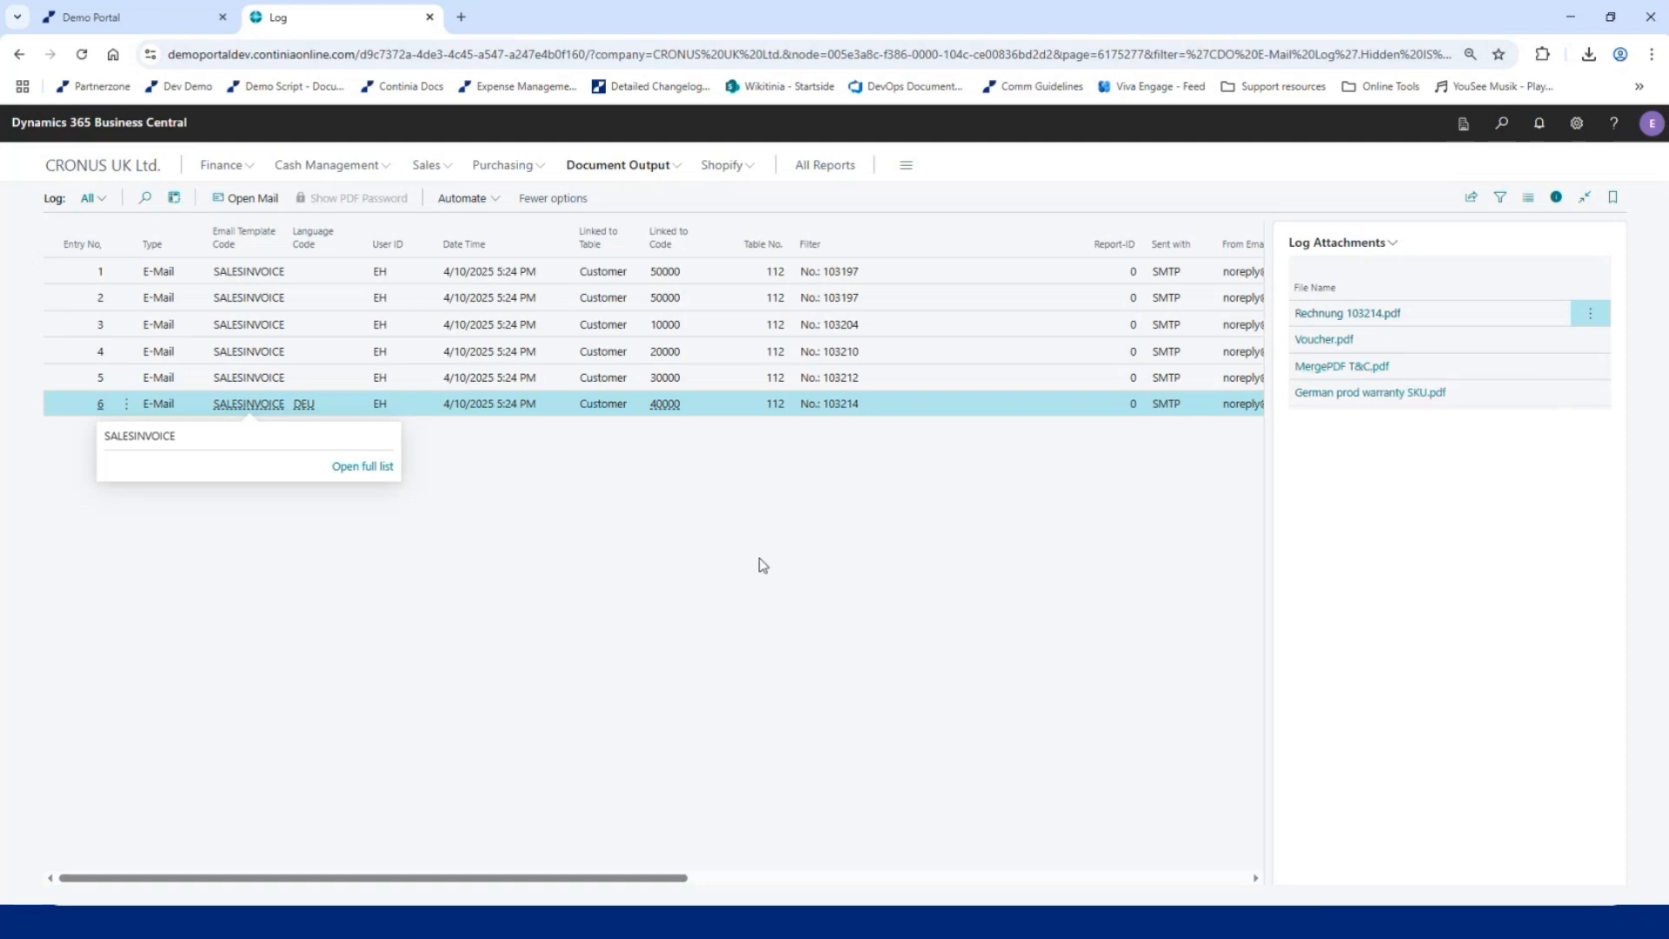
click(338, 384)
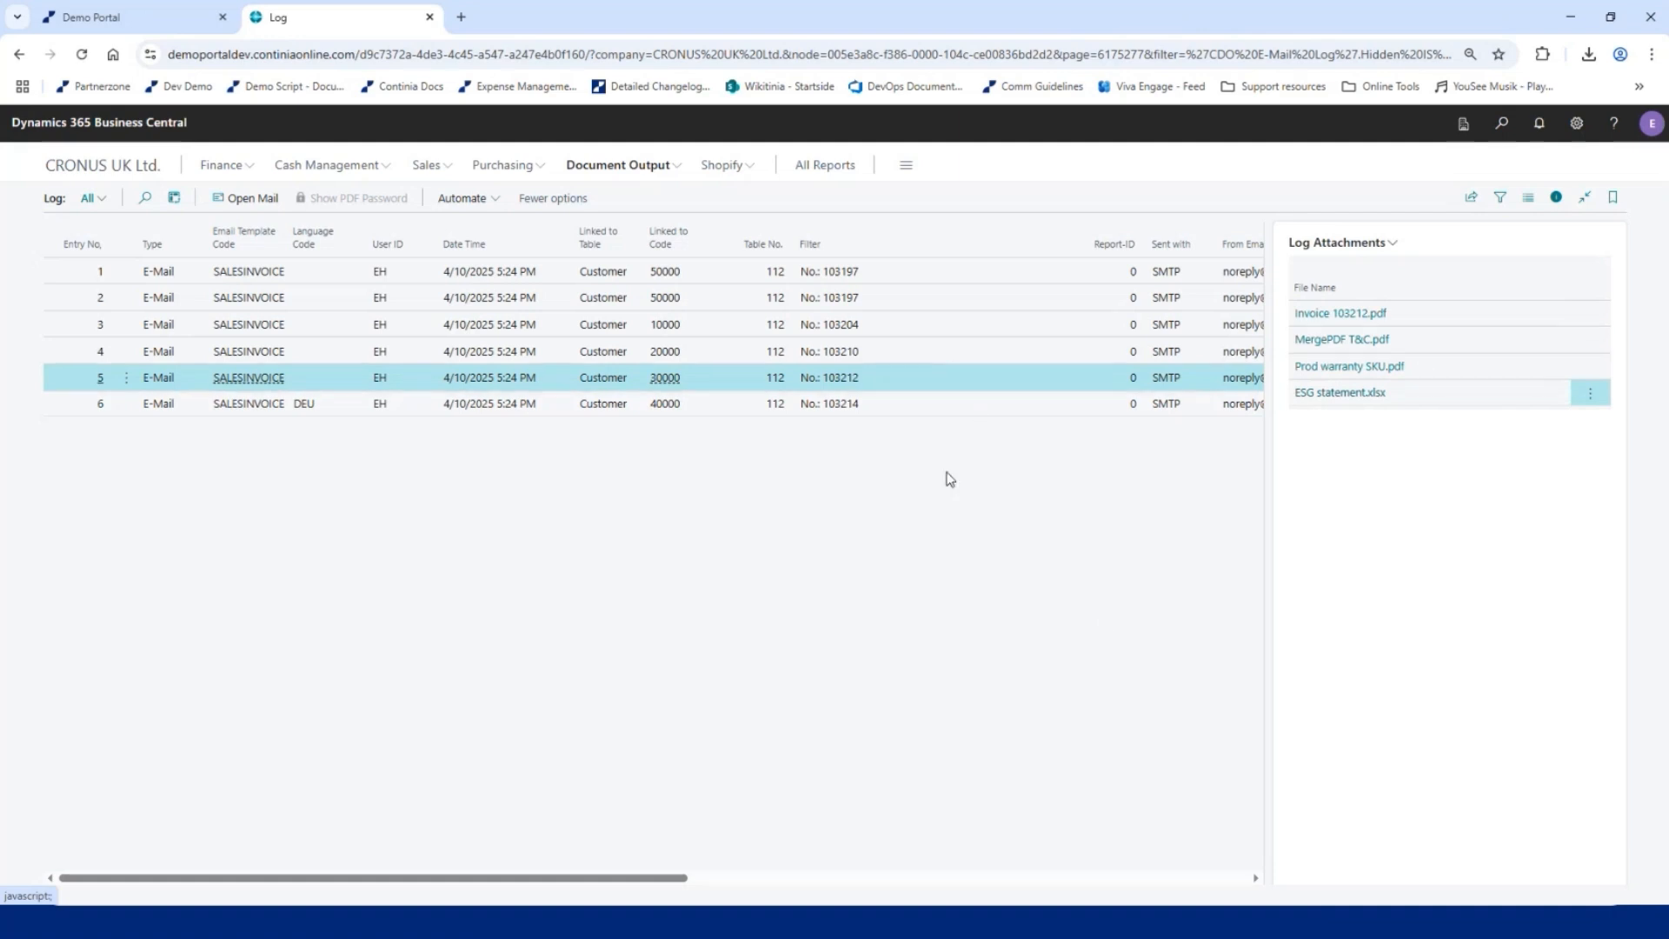
click(856, 353)
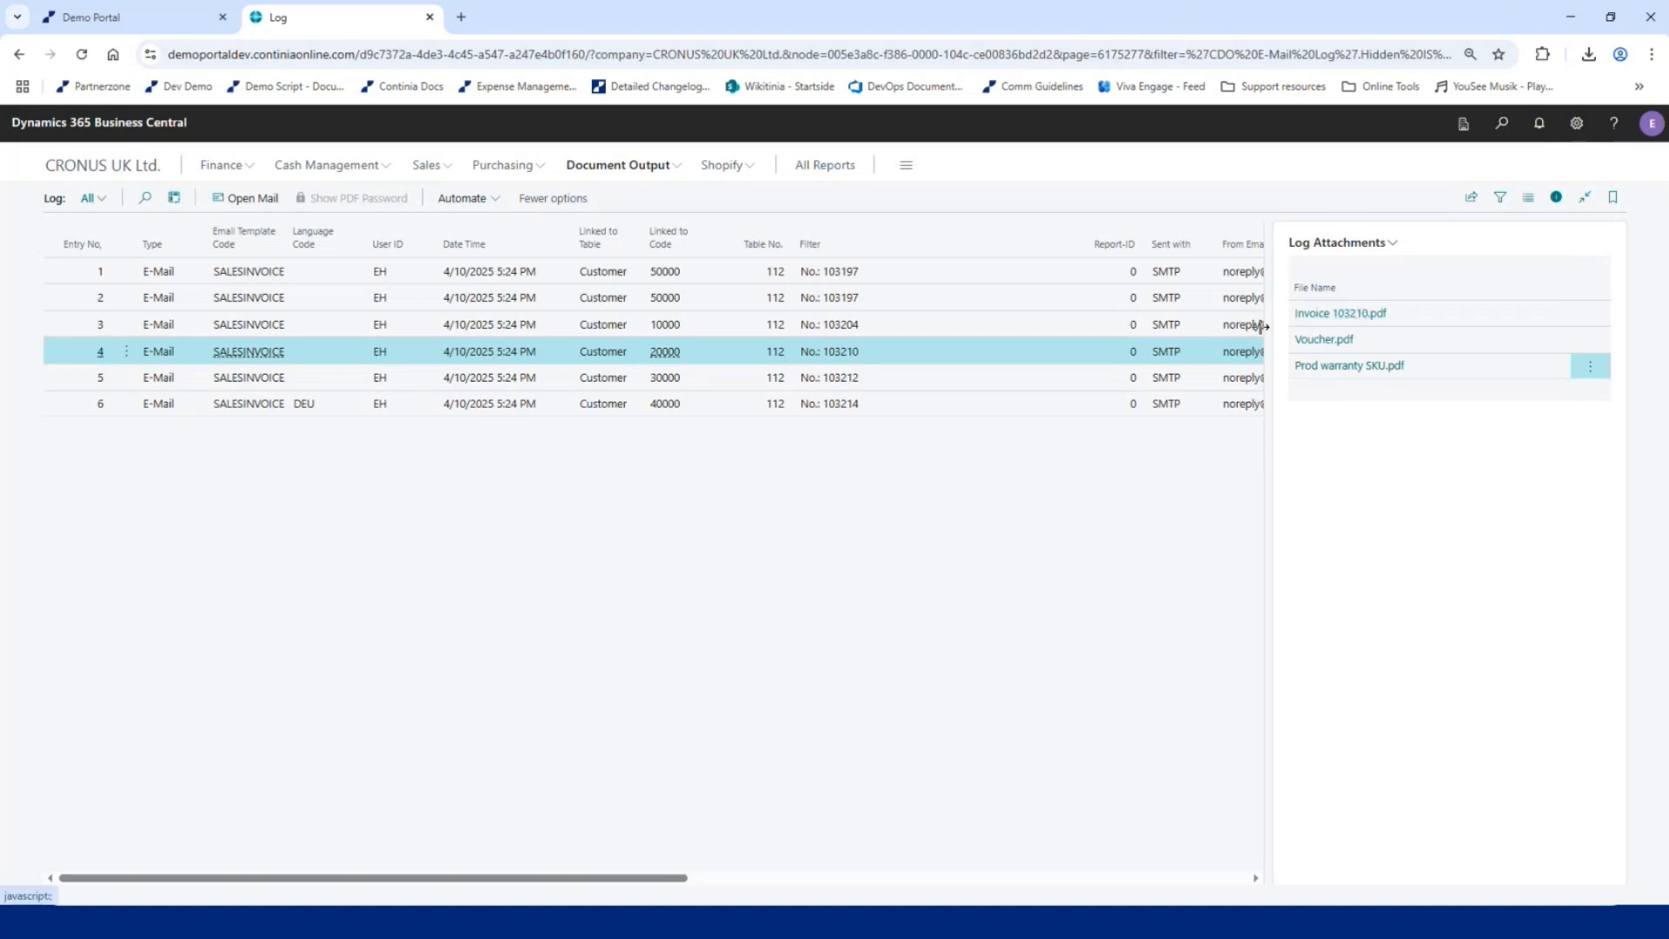
- Open the logged attachment Invoice 103210.pdf, check its backgrounds and merged terms pages, and close the PDF
click(1325, 317)
click(1434, 100)
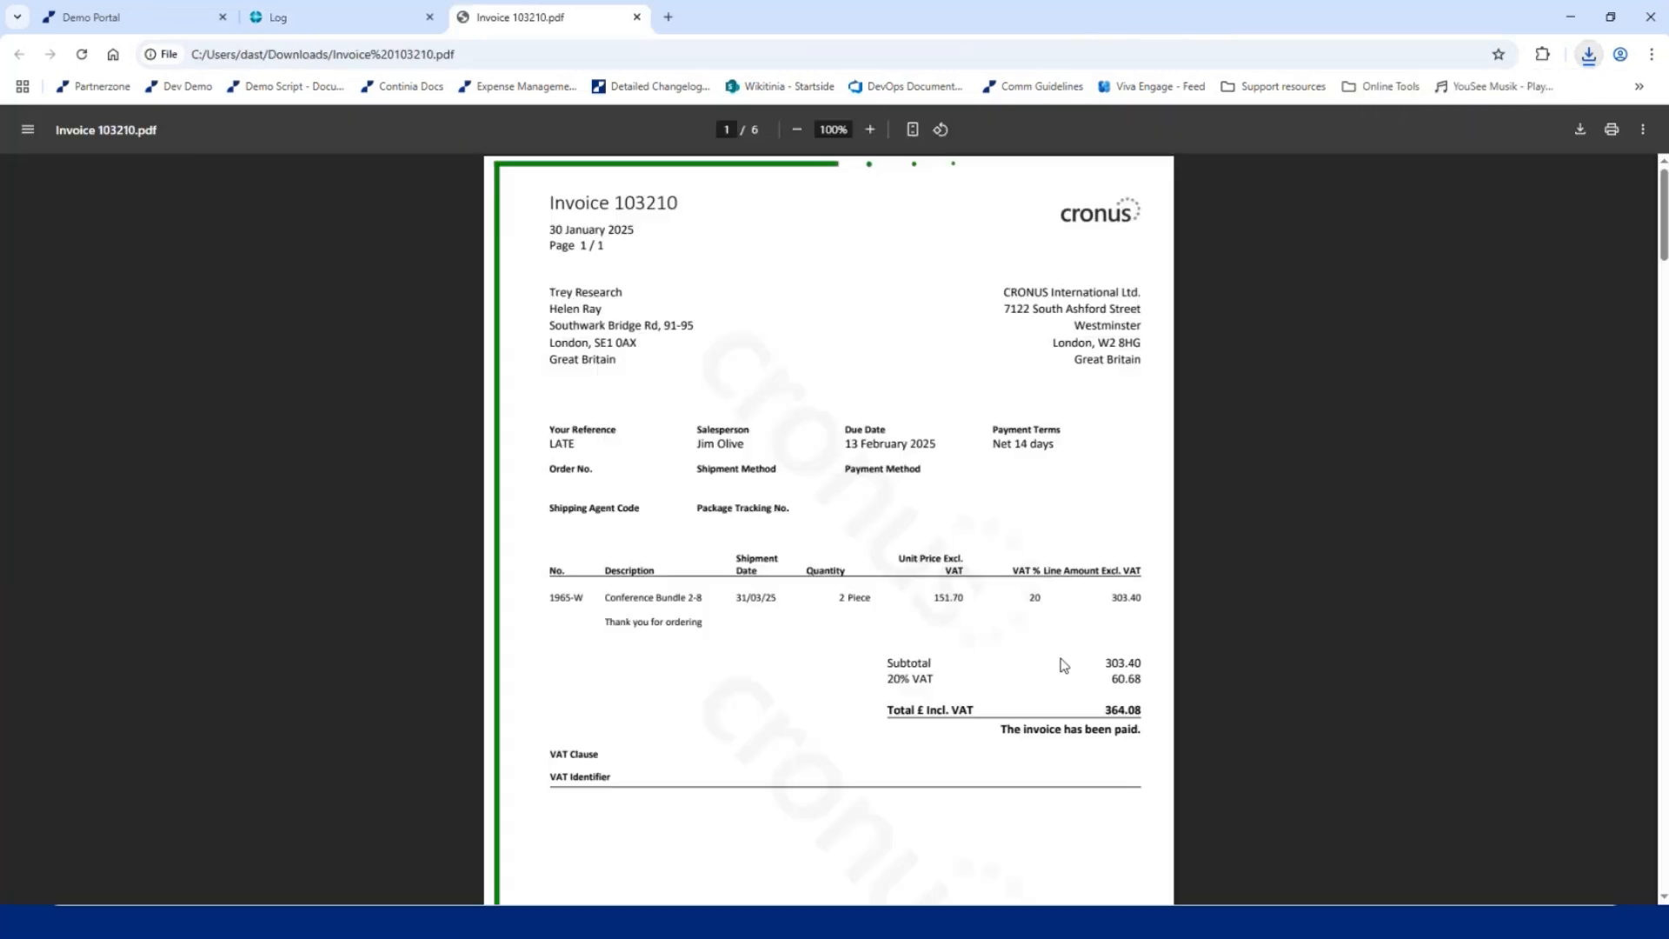
scroll(980, 502, down, 10)
scroll(922, 365, down, 10)
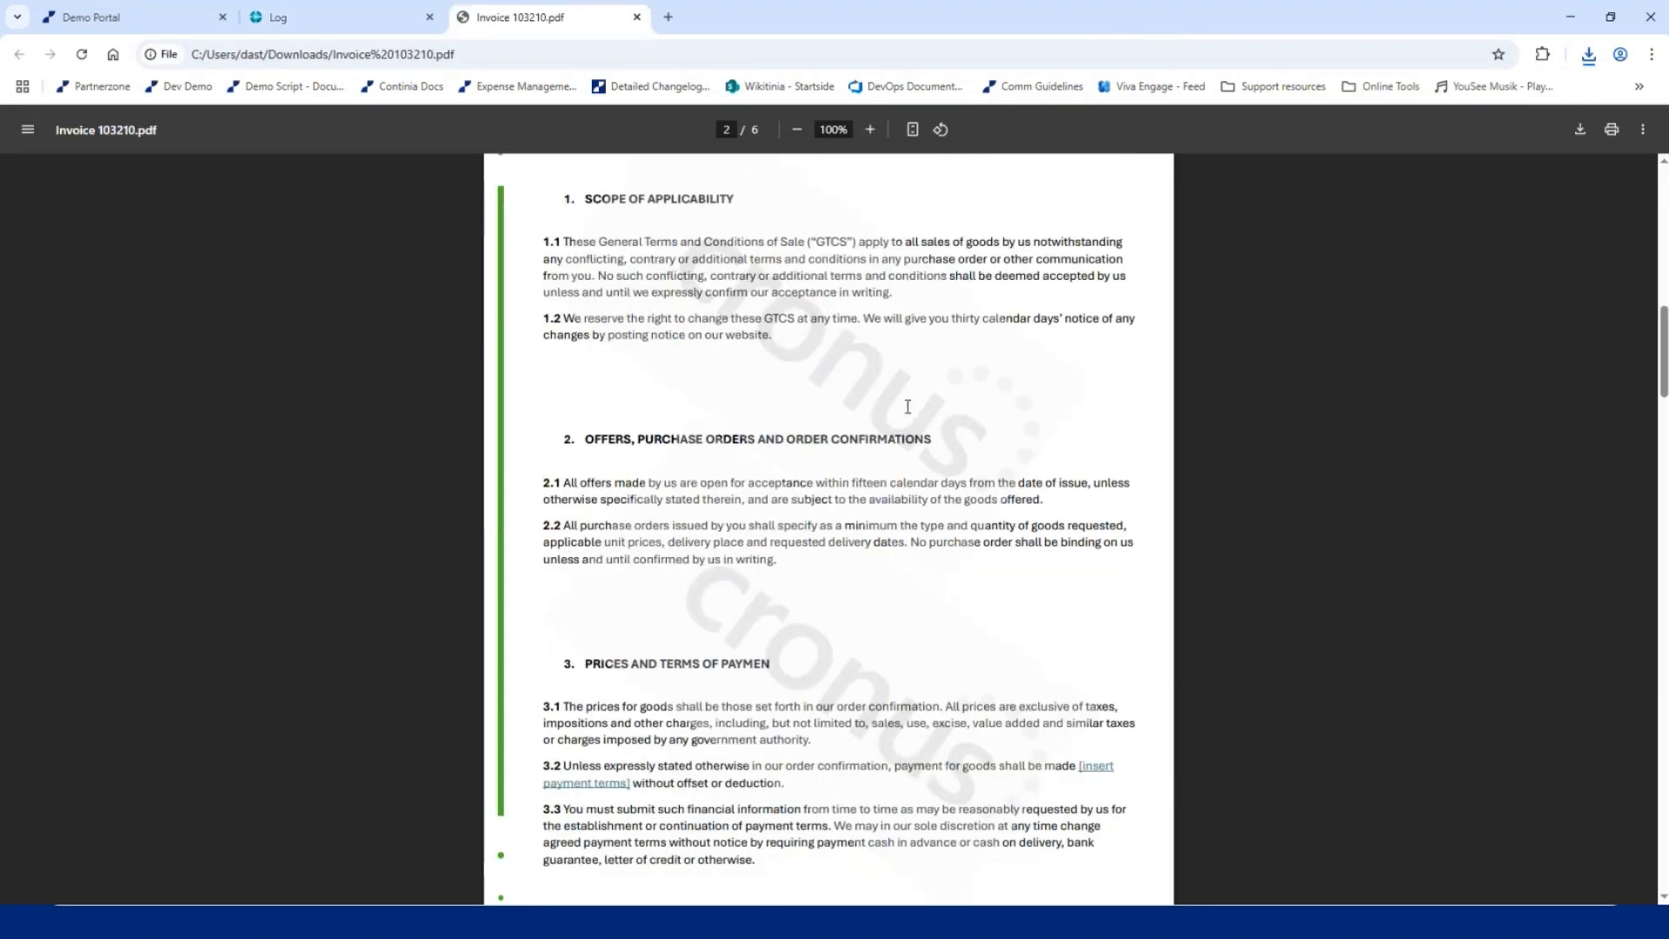
click(637, 17)
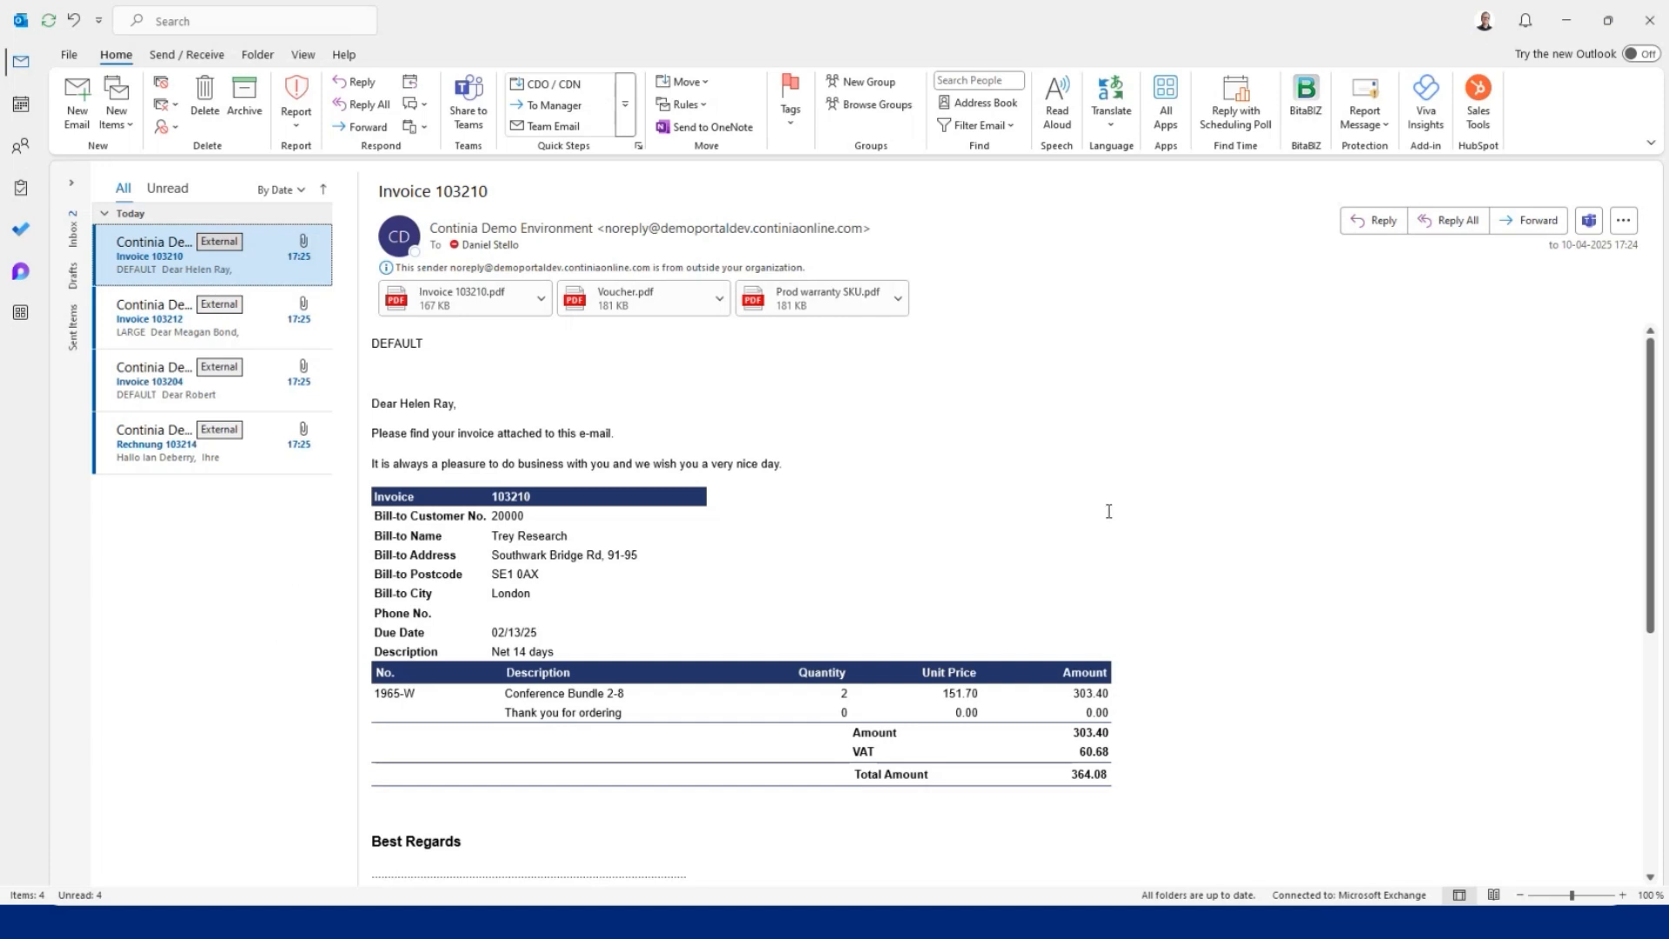
- Read the default-template email Invoice 103210 in Outlook, from its invoice tables down to the signature
scroll(1108, 512, down, 1)
scroll(1108, 511, up, 1)
scroll(1108, 511, down, 1)
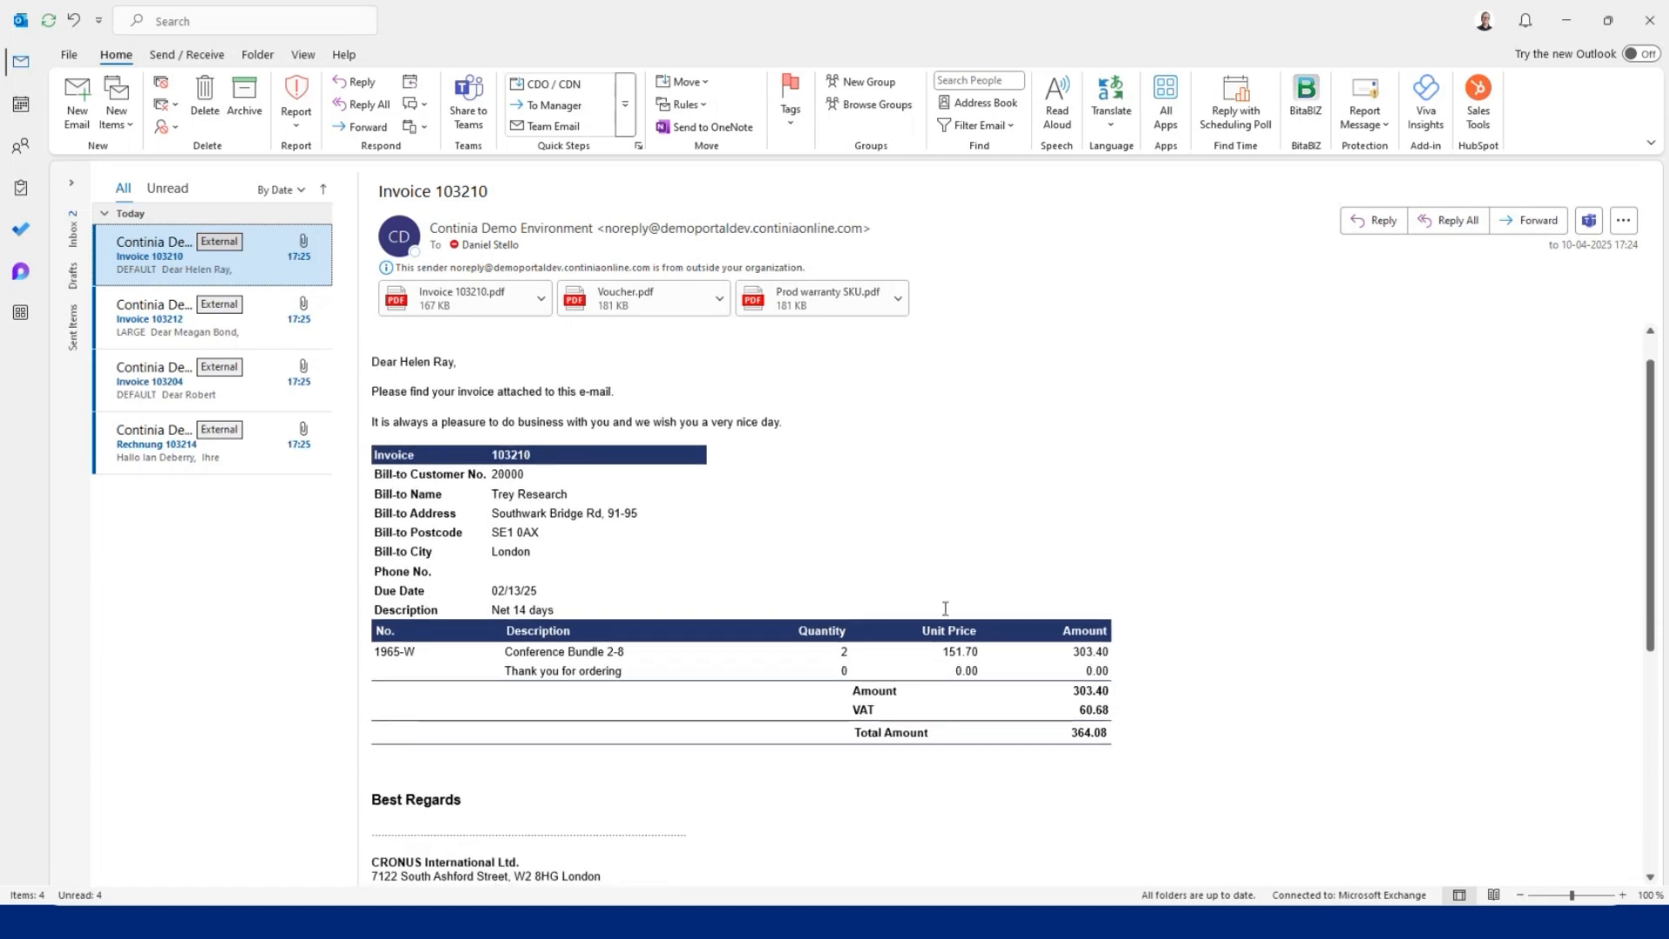
scroll(943, 607, down, 5)
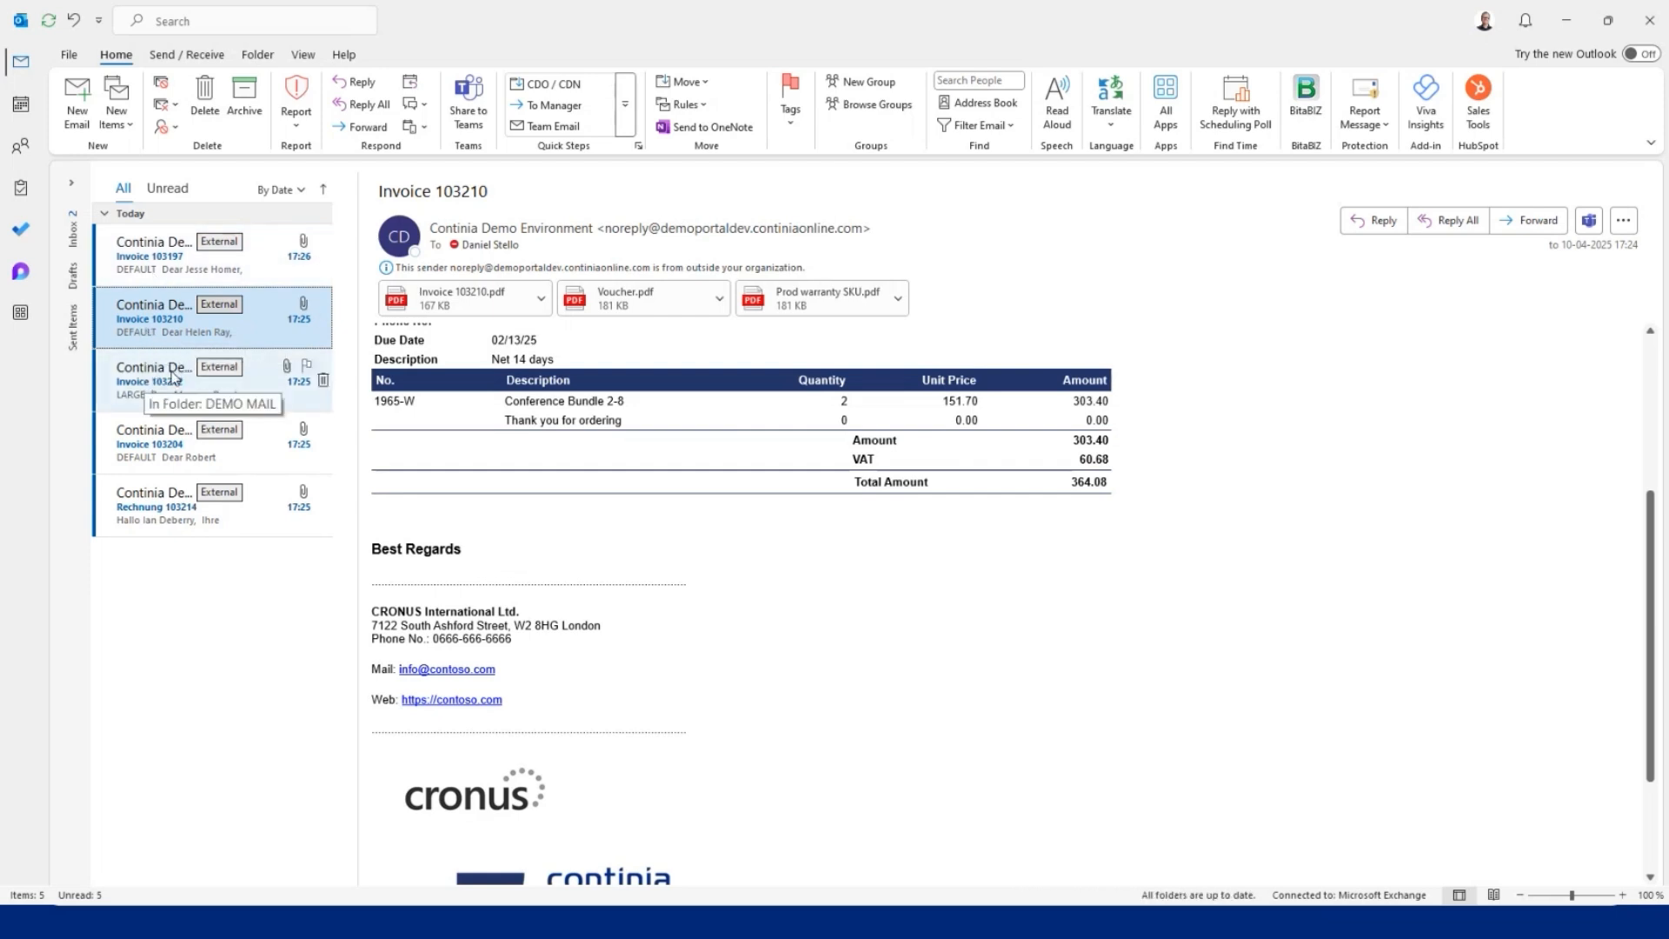
- Examine the texts and attachments of the LARGE email Invoice 103212 and the German email Rechnung 103214, then leave Outlook
click(161, 380)
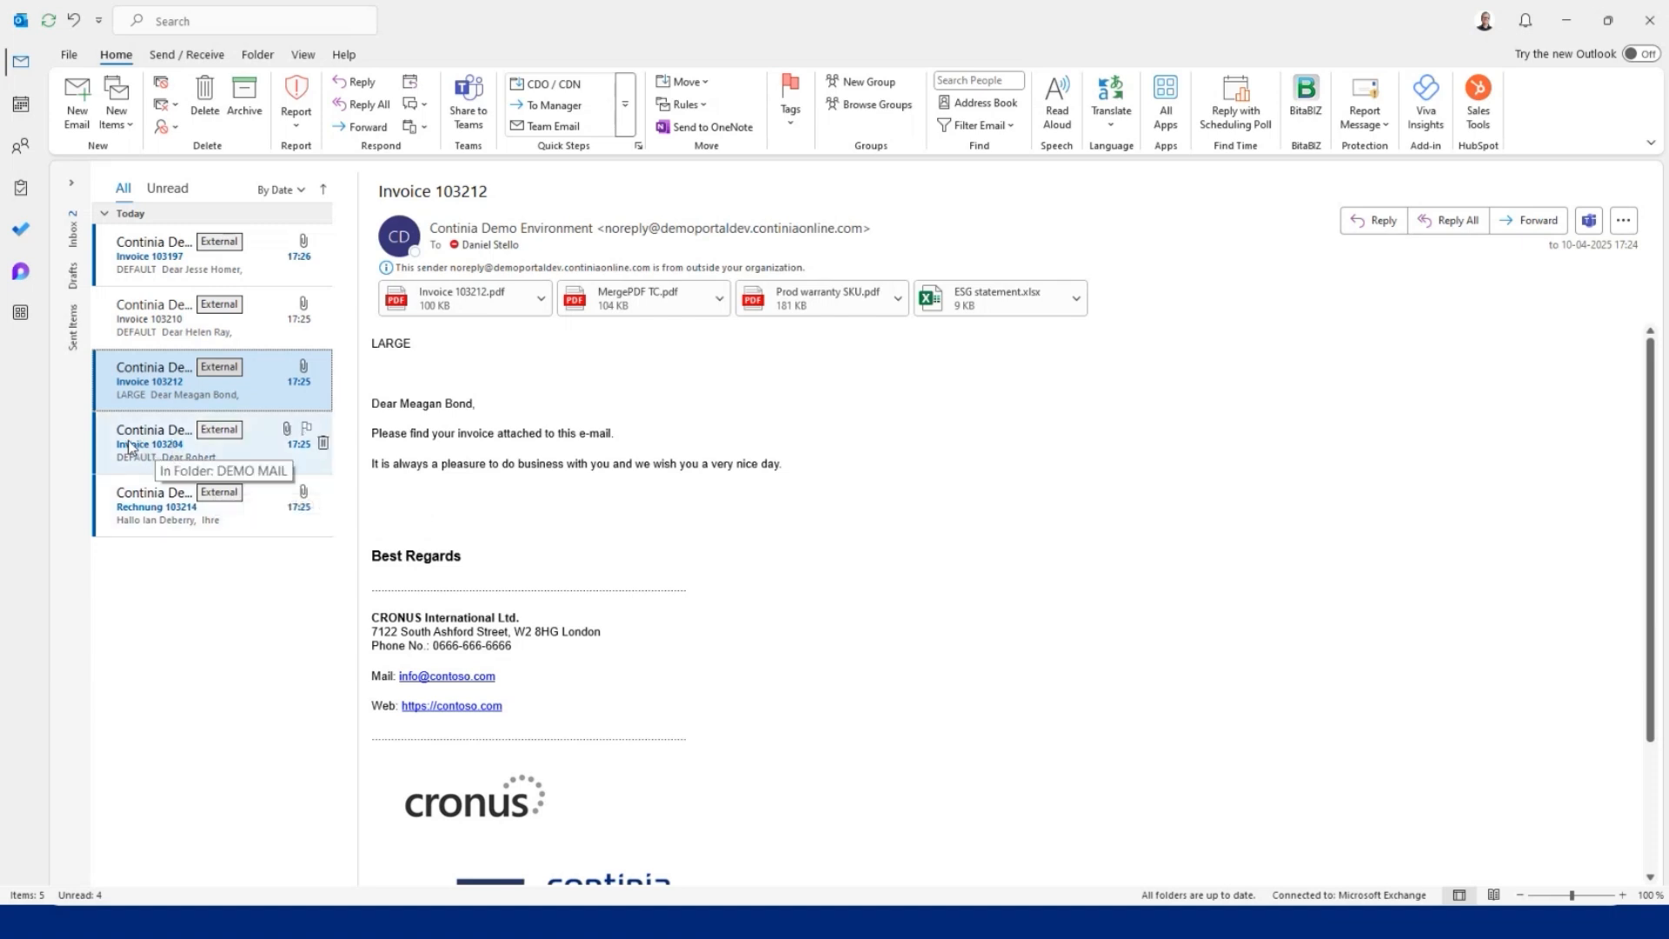
click(135, 521)
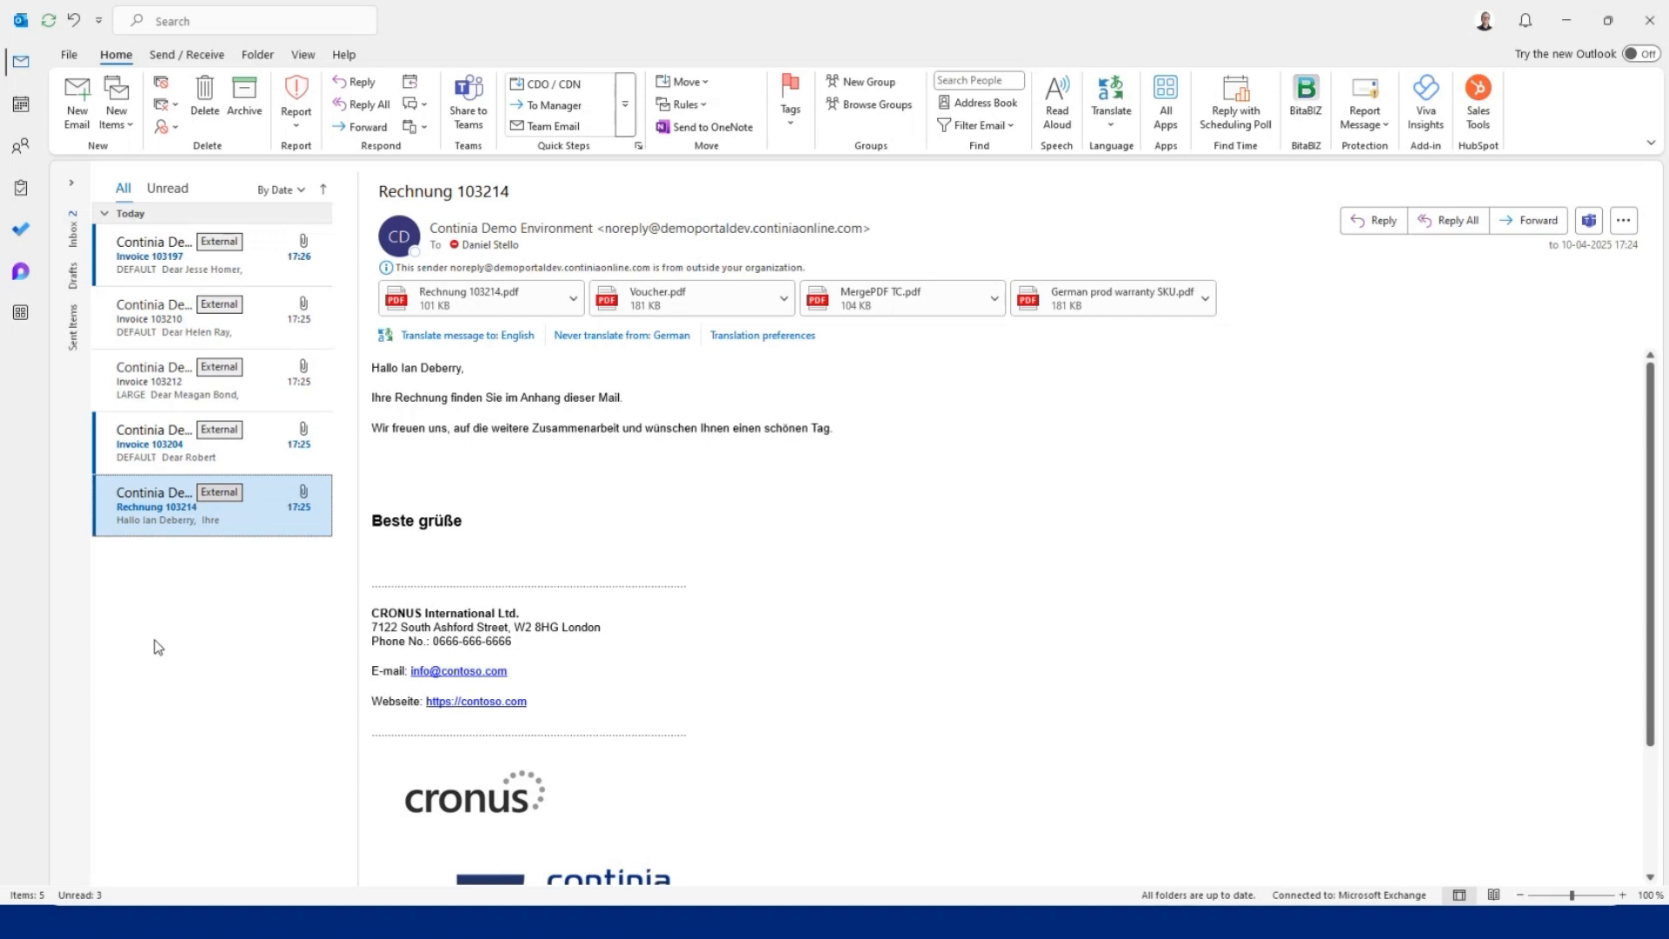
key(alt+Tab)
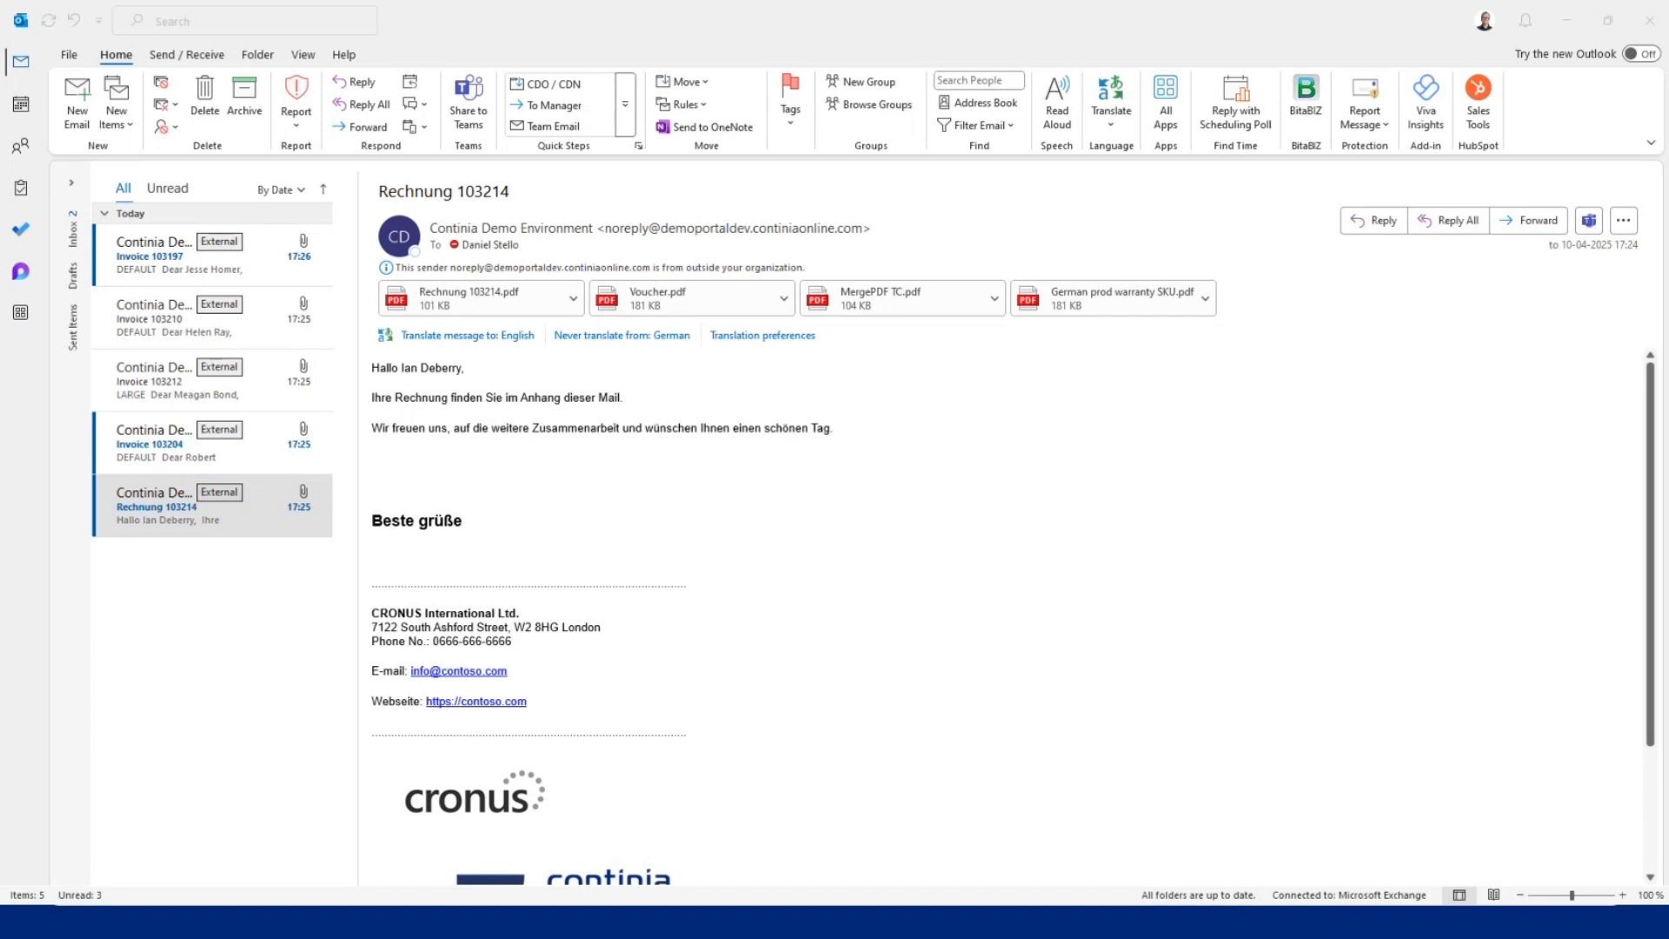